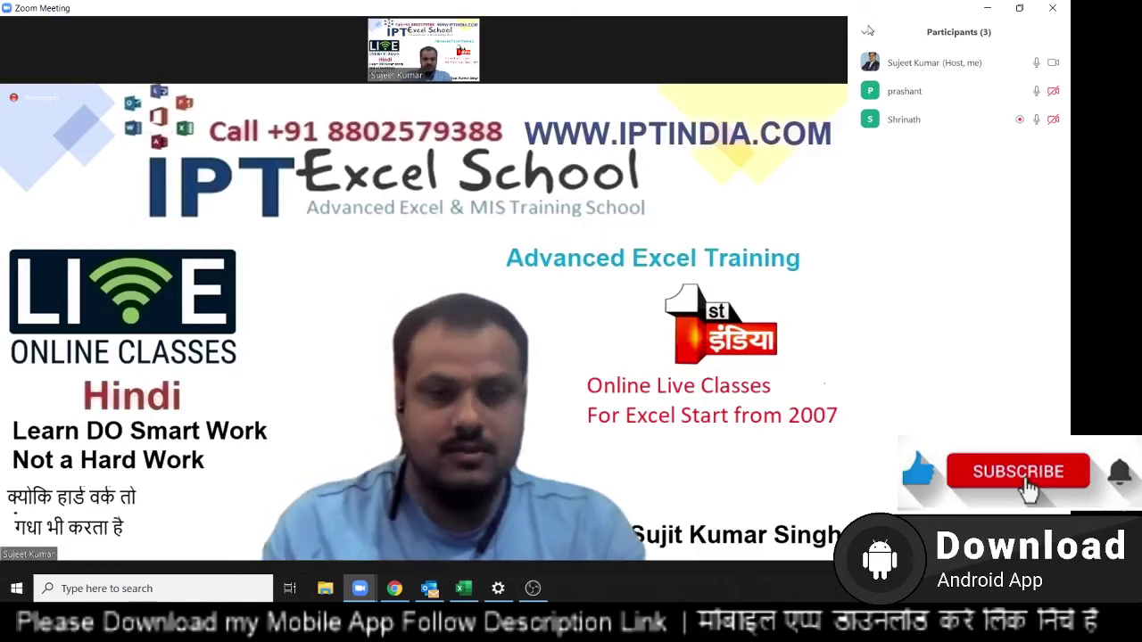
Share the whole screen in Zoom and bring the Excel student list to the front
mouse_move(529, 482)
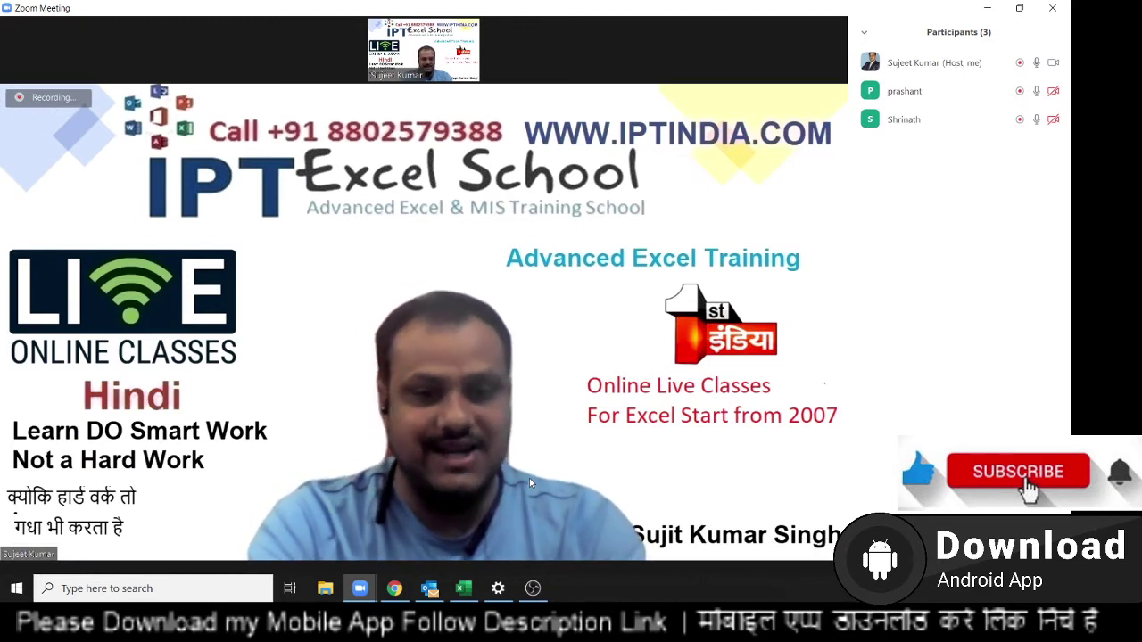
mouse_move(459, 362)
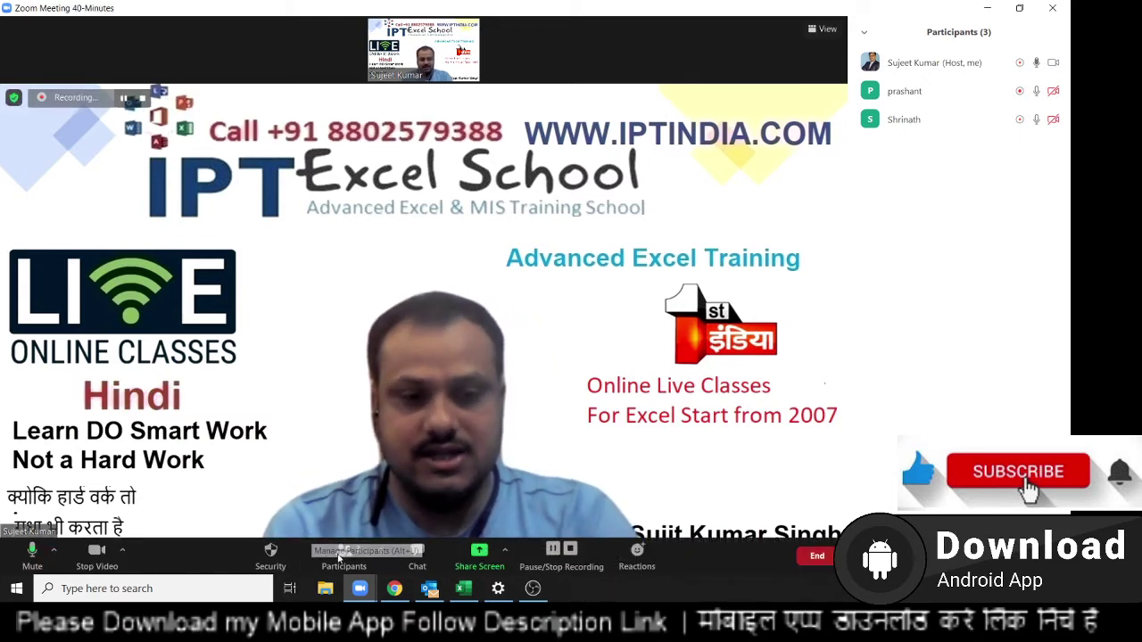
click(481, 555)
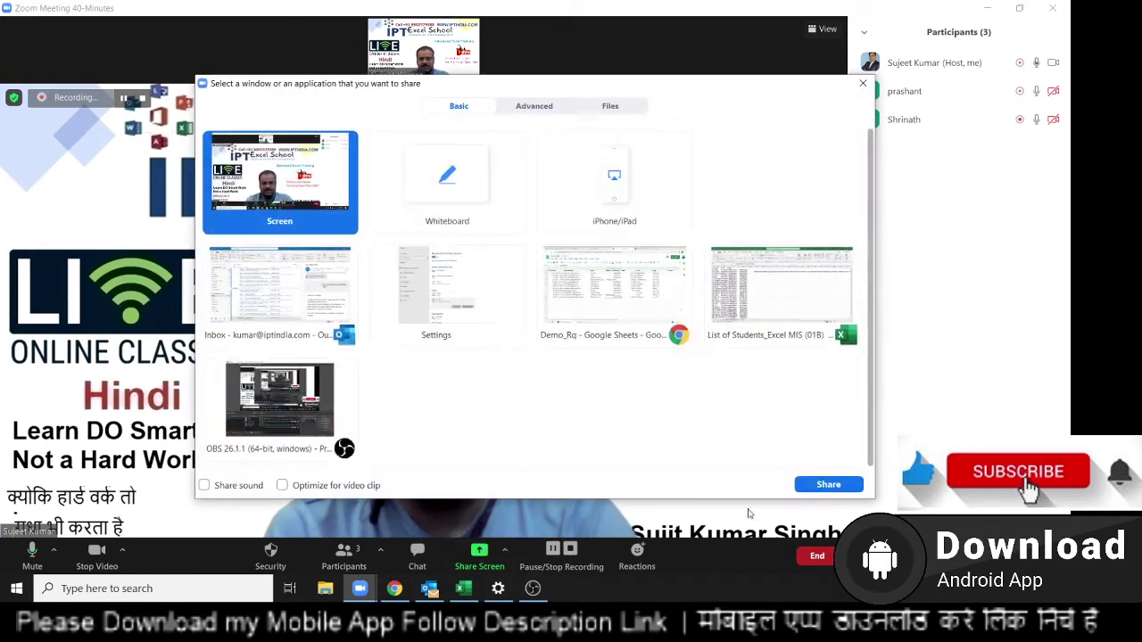
click(820, 486)
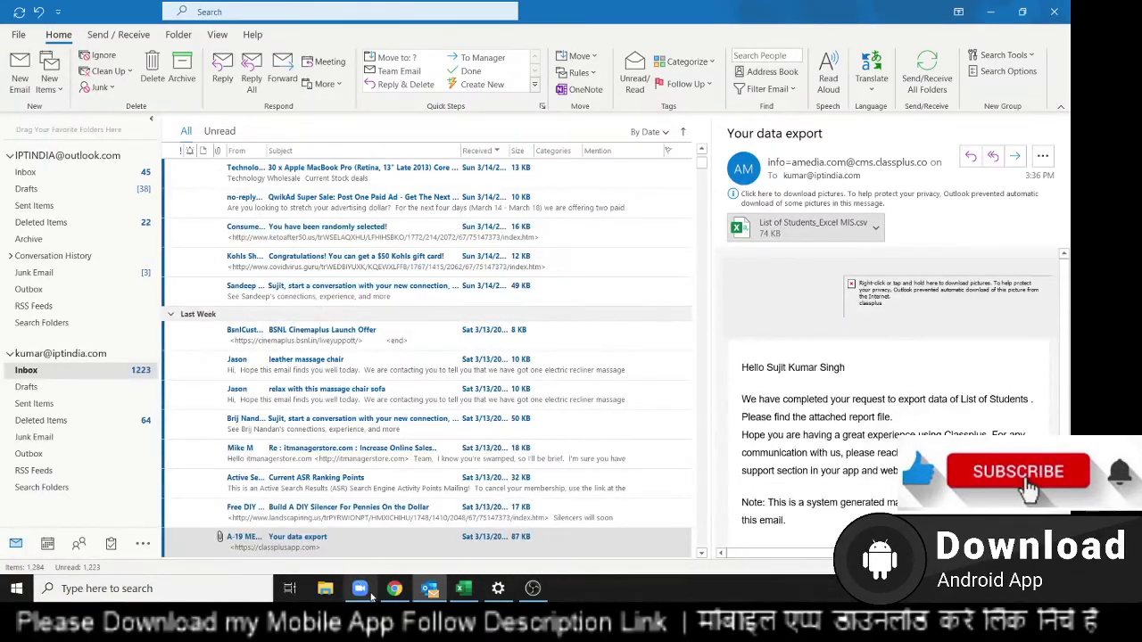
click(464, 589)
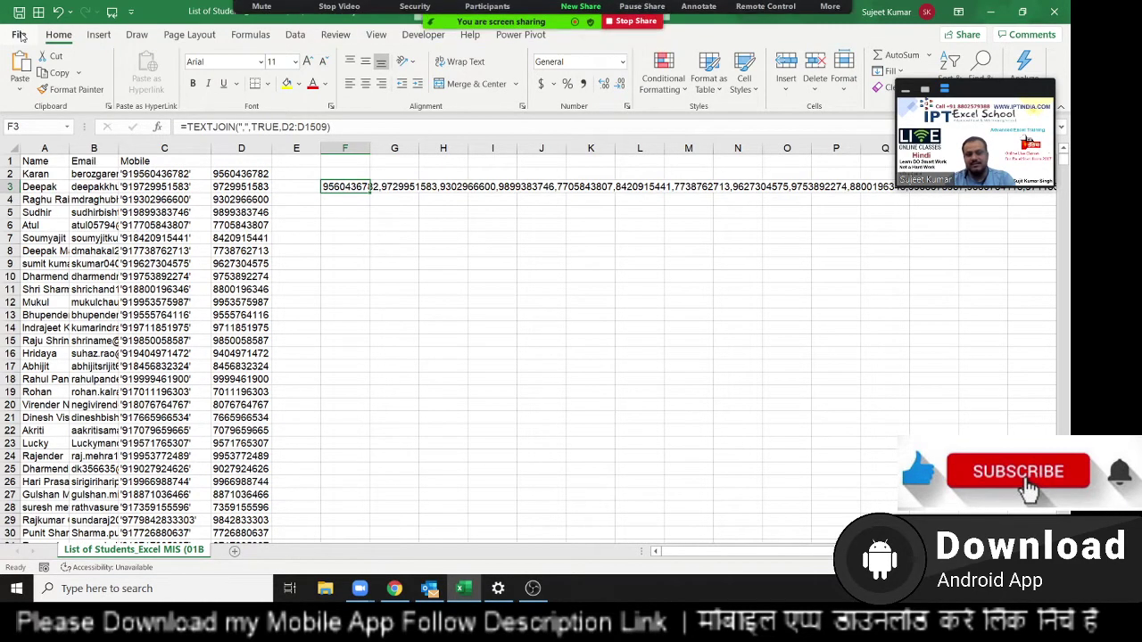
Open the DataP workbook from the File menu's recent list
click(20, 34)
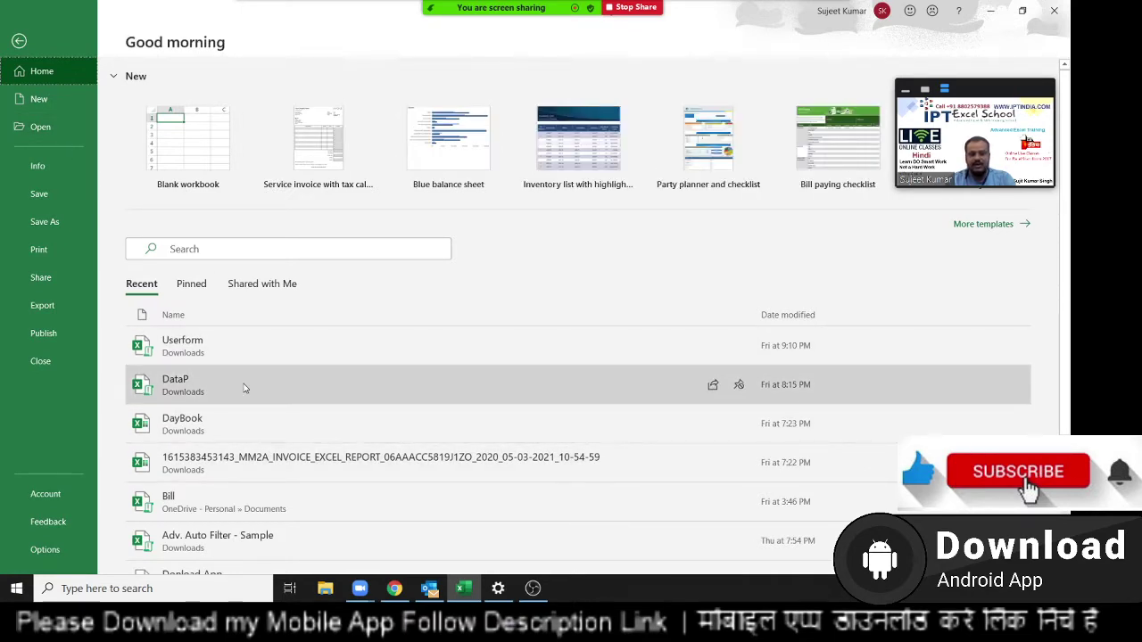
key(Escape)
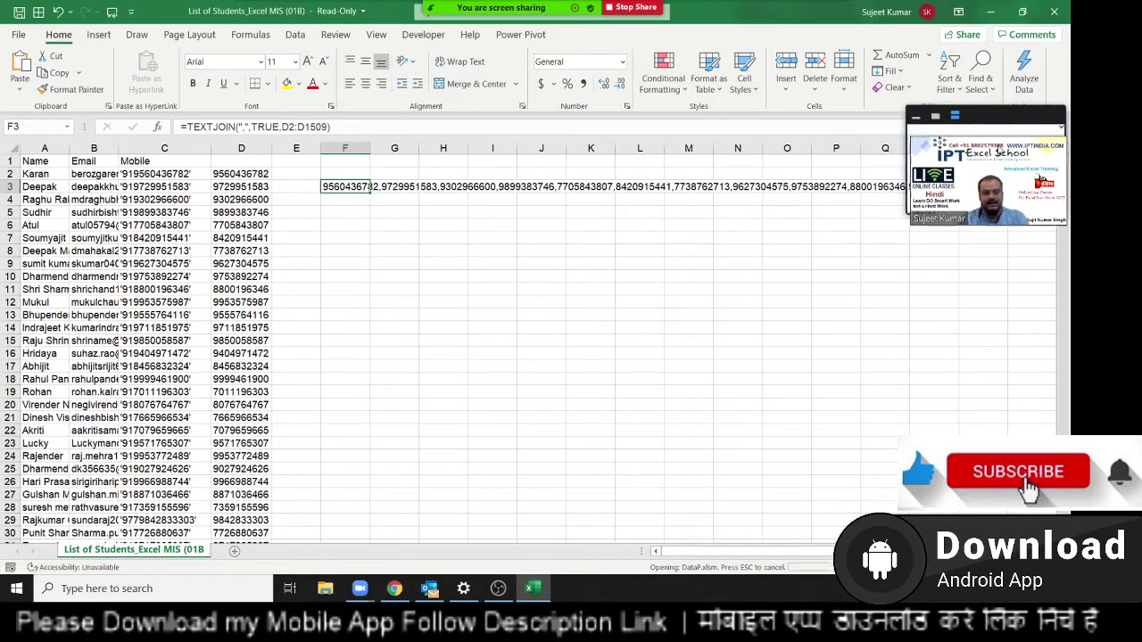
mouse_move(549, 598)
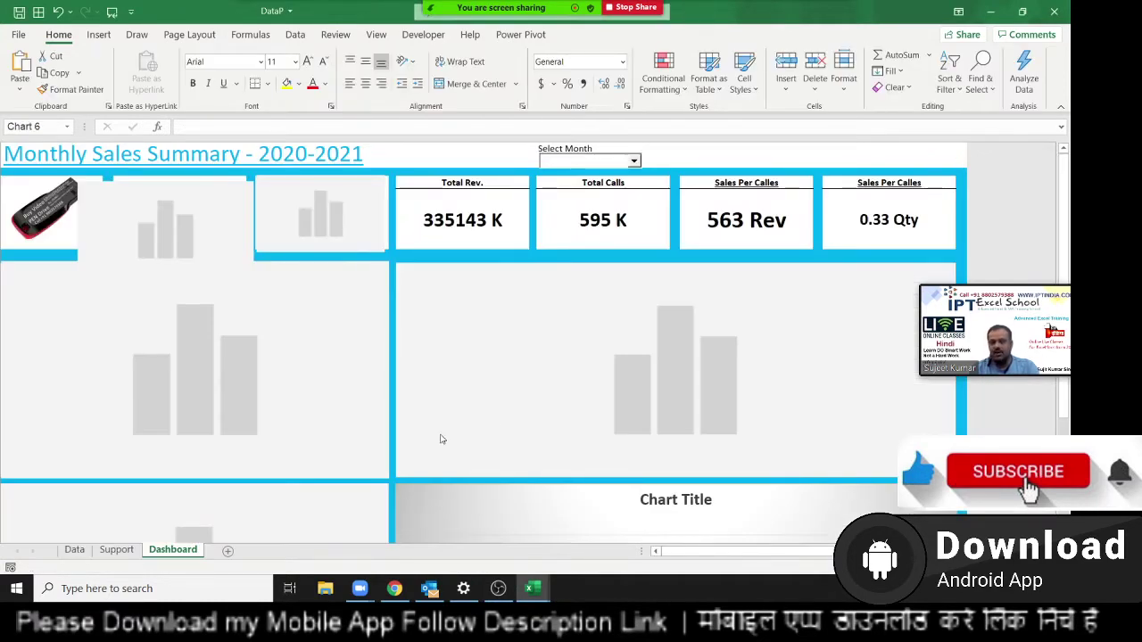
Switch to the Data sheet of raw sales records
click(75, 550)
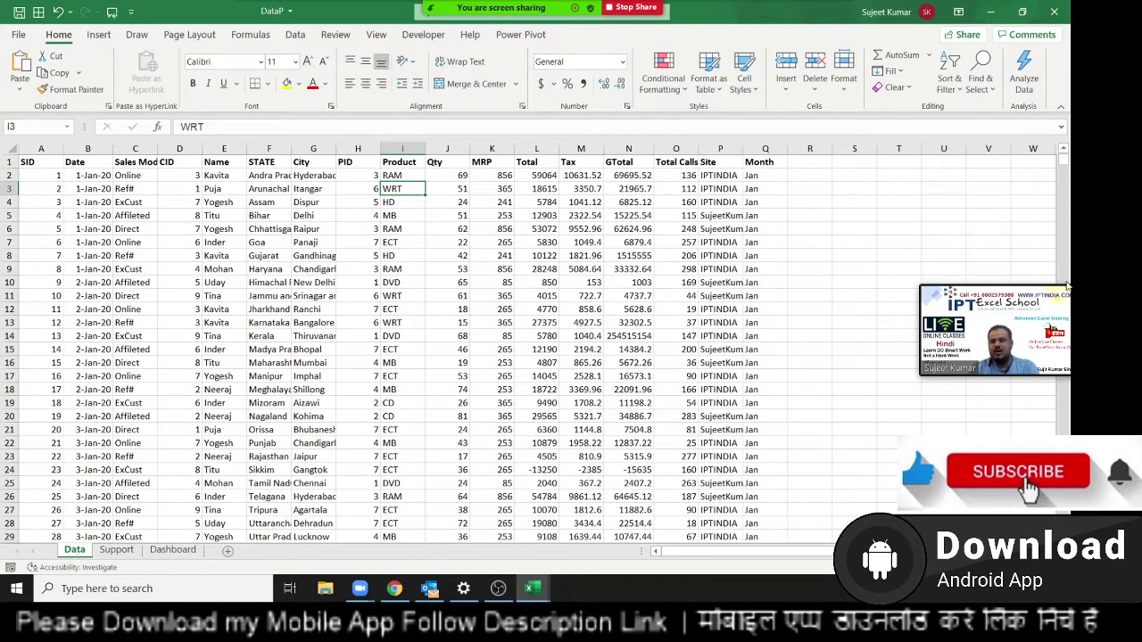
drag(999, 290, 945, 397)
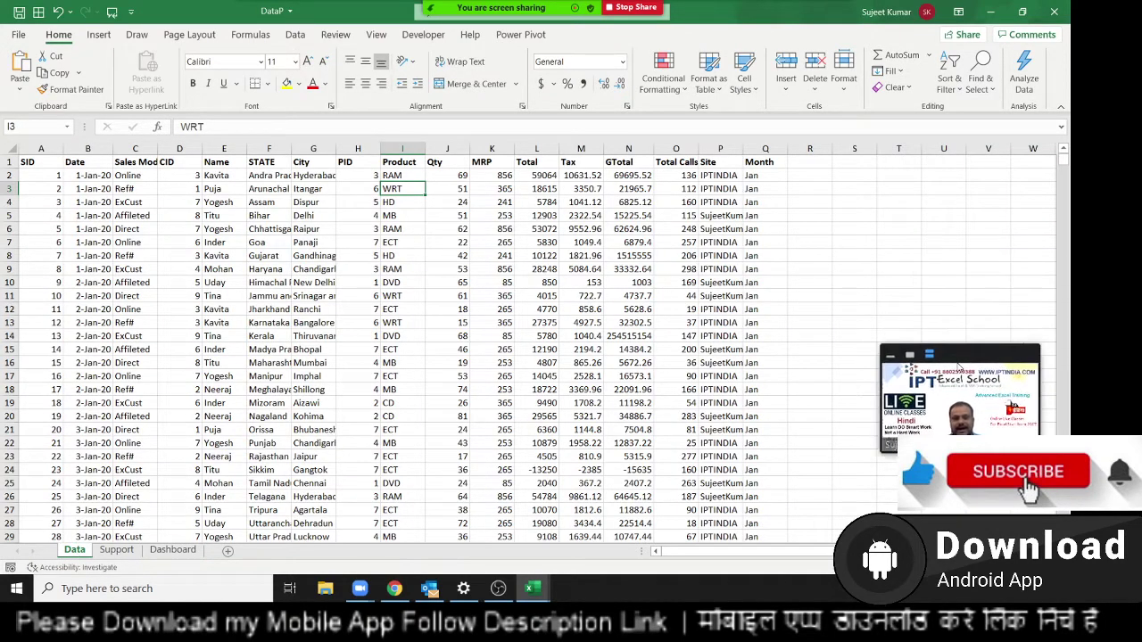
click(57, 228)
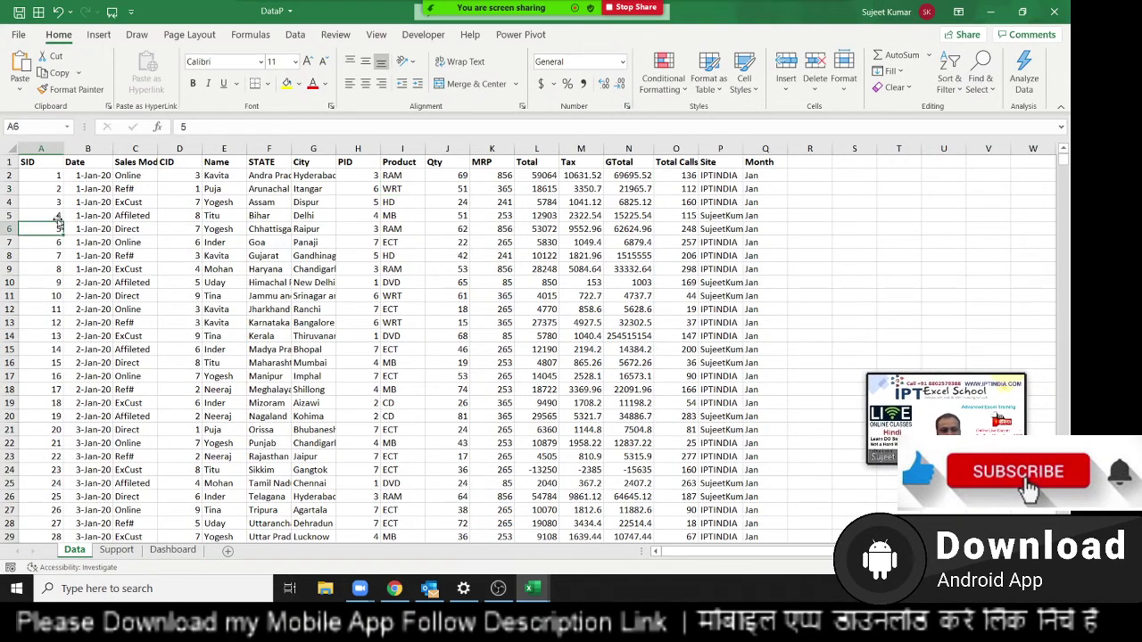
Select each column from SID, Sales Mode, CID and Name through Site and Month in turn
click(39, 148)
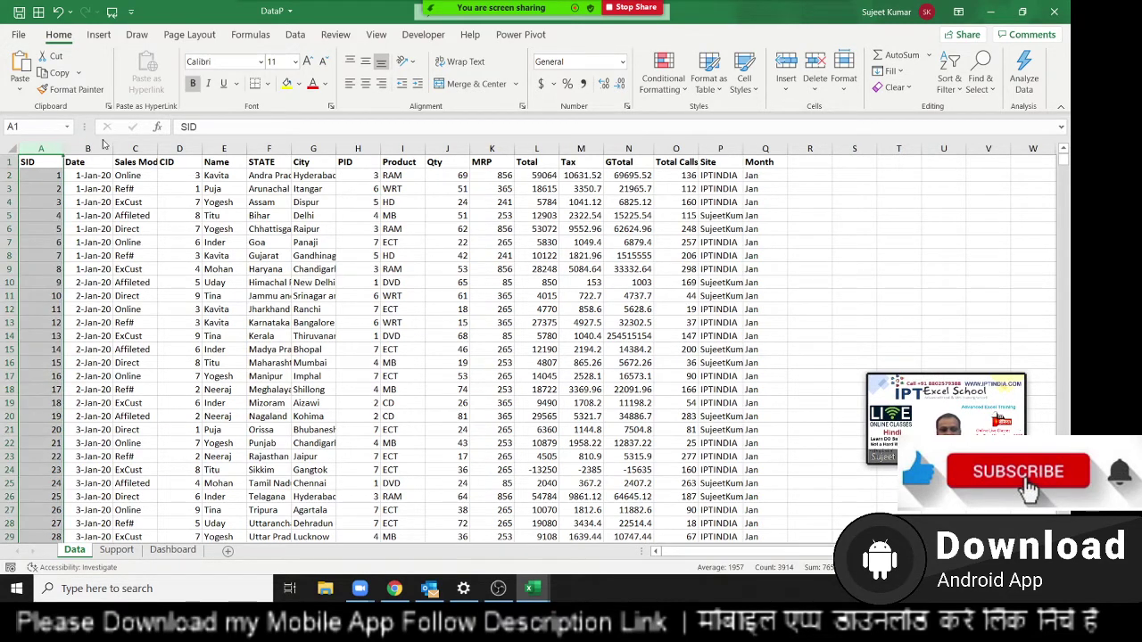
click(134, 149)
click(182, 148)
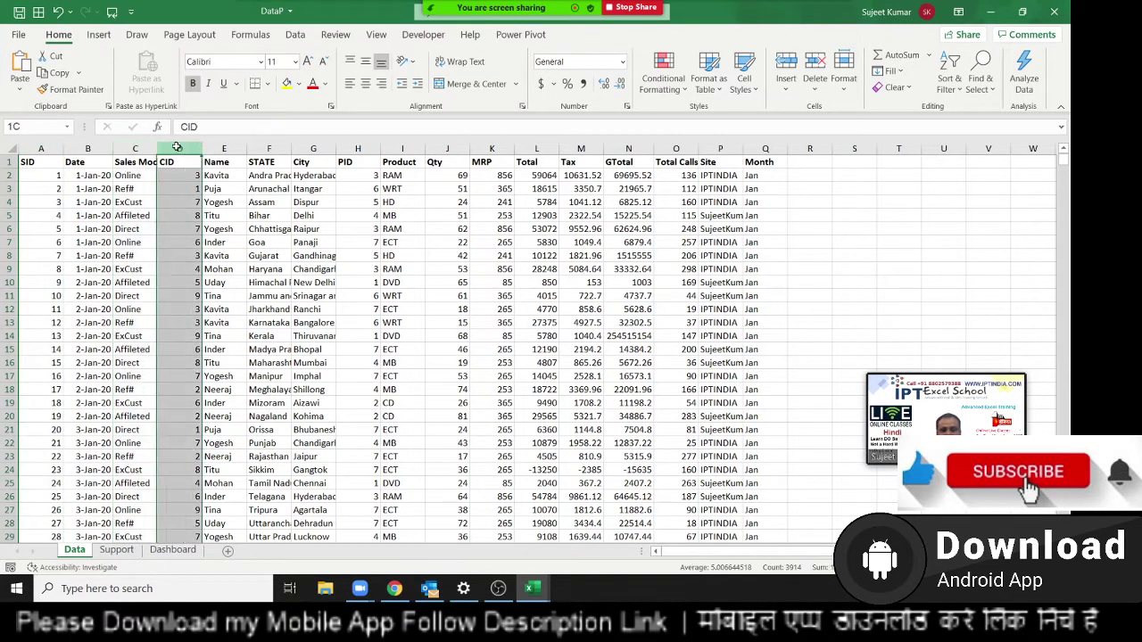
click(215, 148)
click(281, 148)
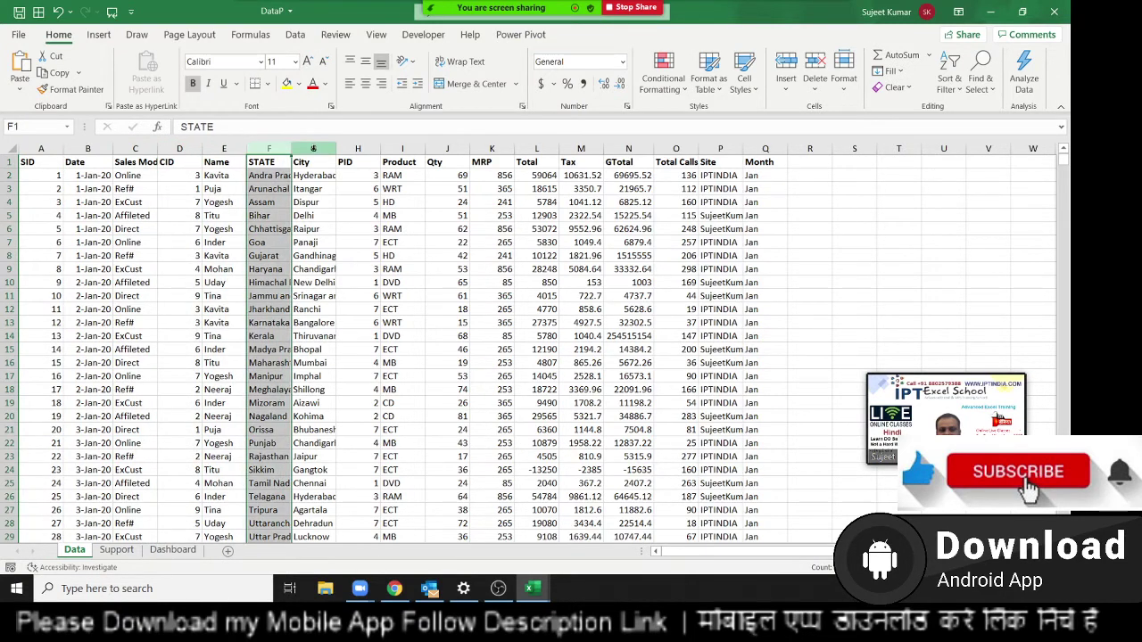
click(313, 148)
click(358, 148)
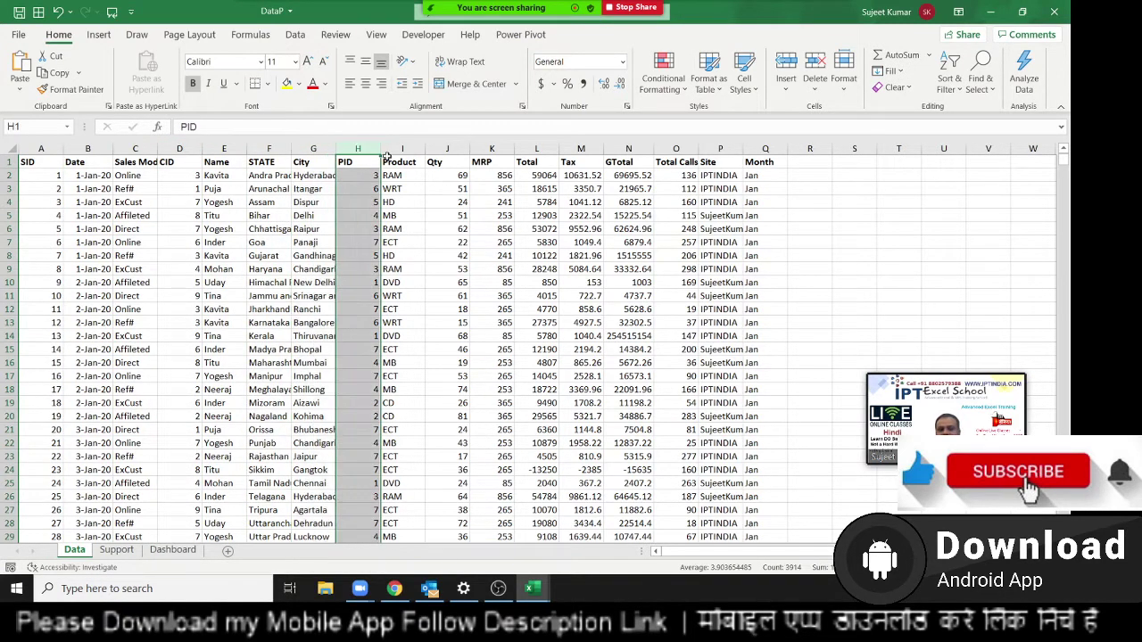
click(402, 148)
click(440, 148)
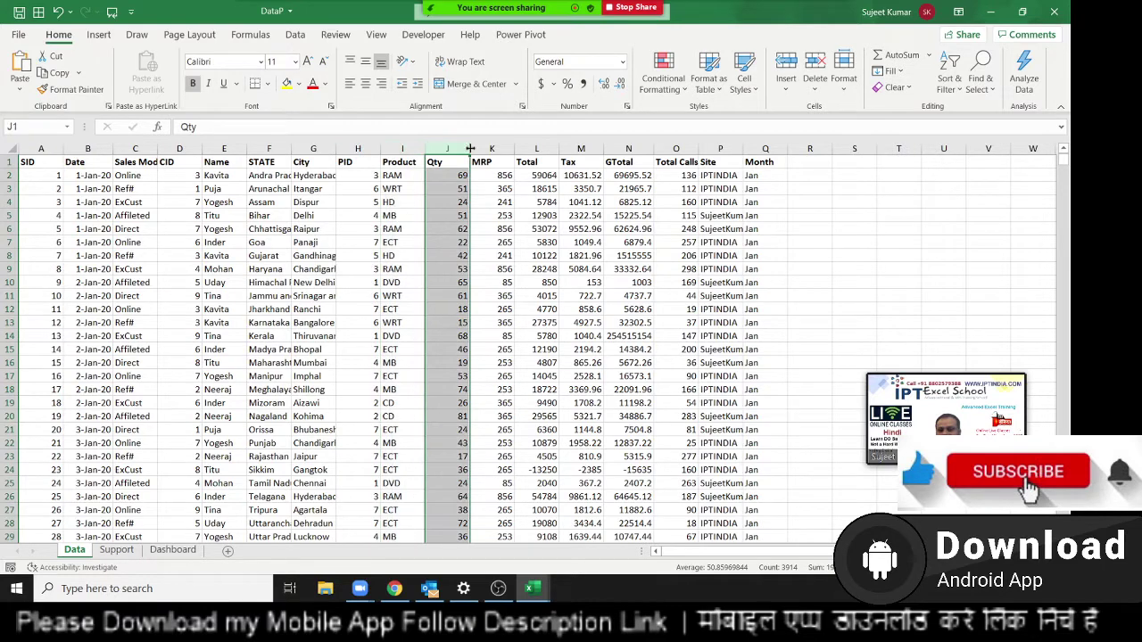
click(491, 148)
click(523, 148)
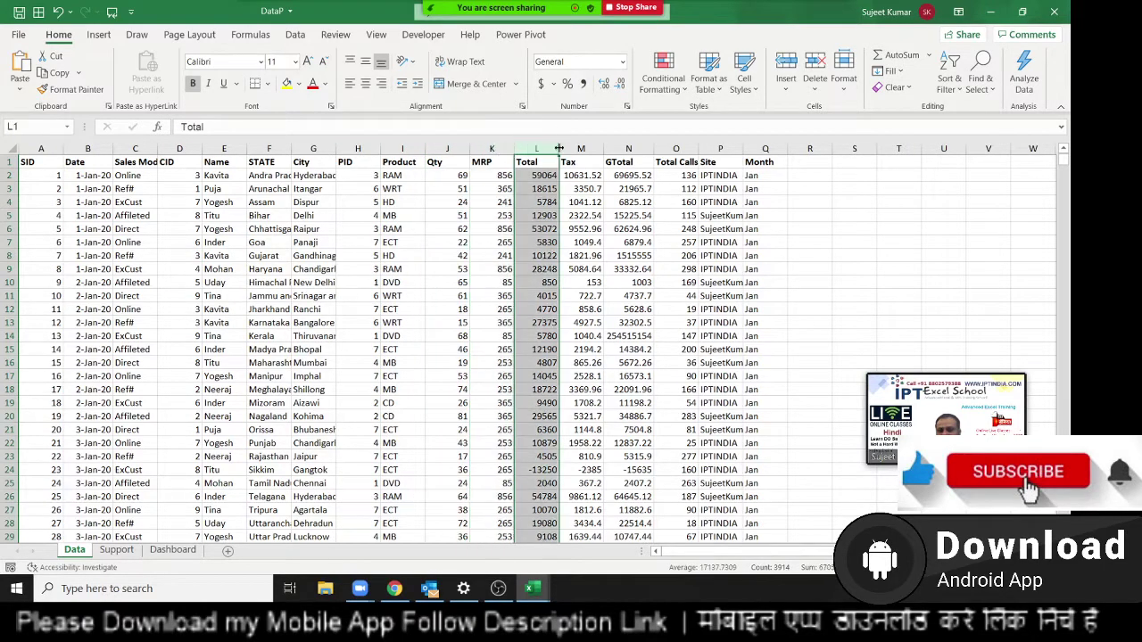
click(632, 148)
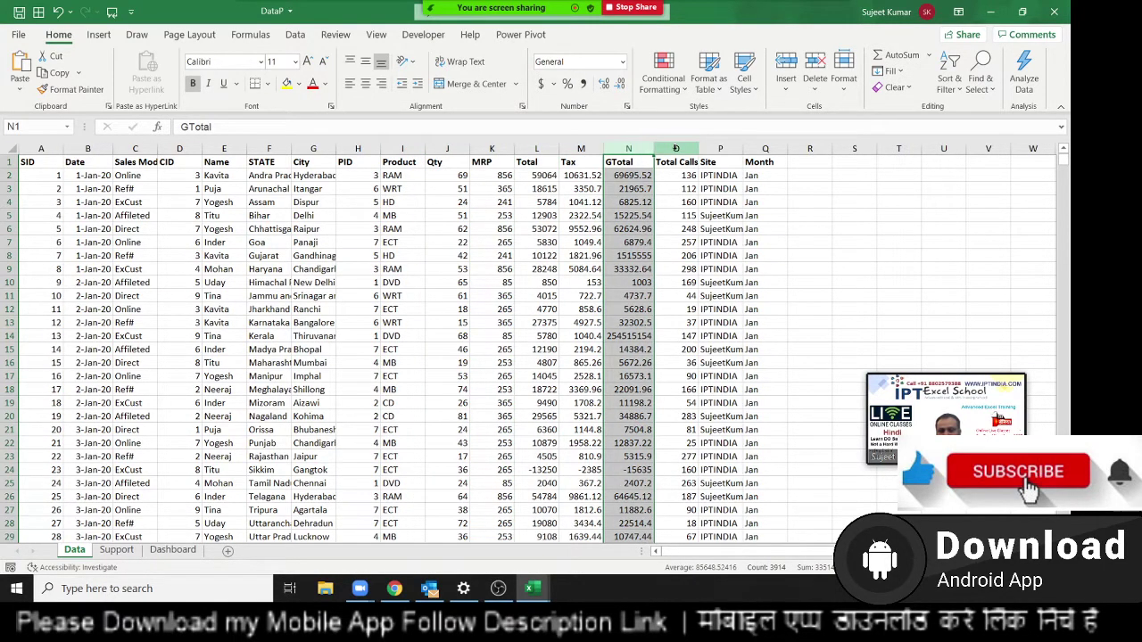
click(676, 149)
click(711, 148)
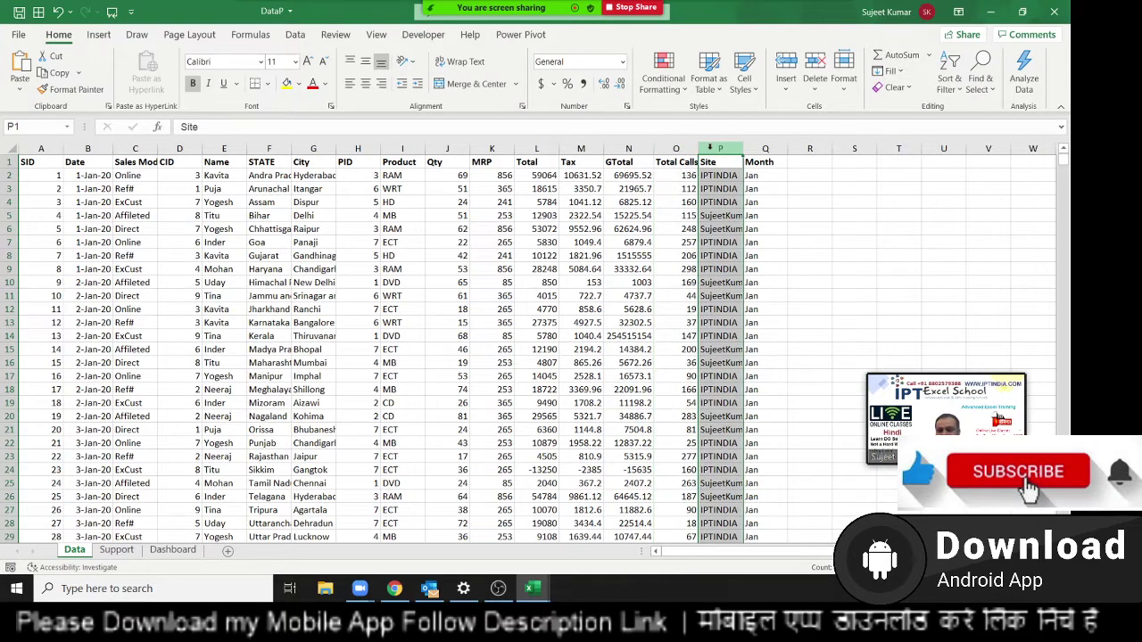
click(764, 148)
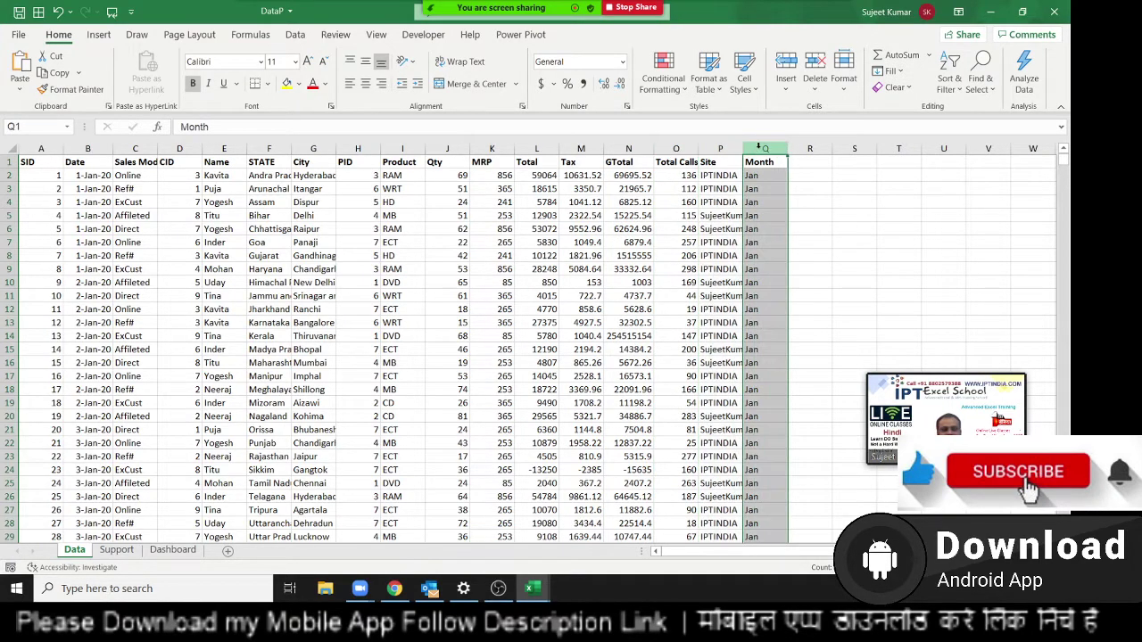
Show the =TEXT(B2,"MMM") Month formula and highlight sample months, names and Qty values
click(754, 179)
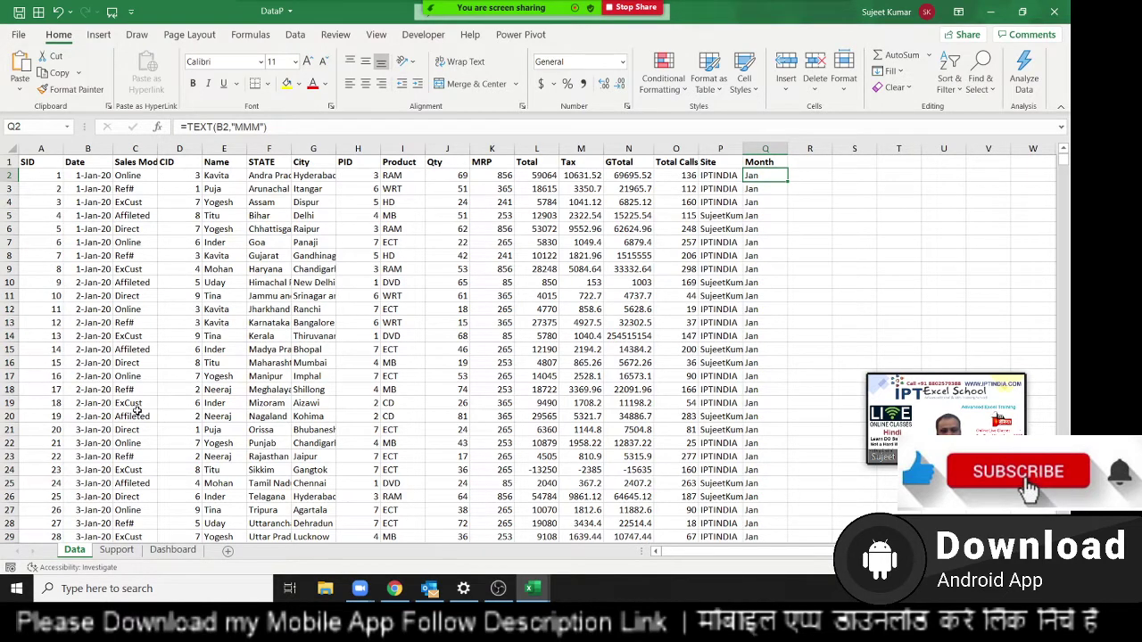
drag(762, 175, 764, 295)
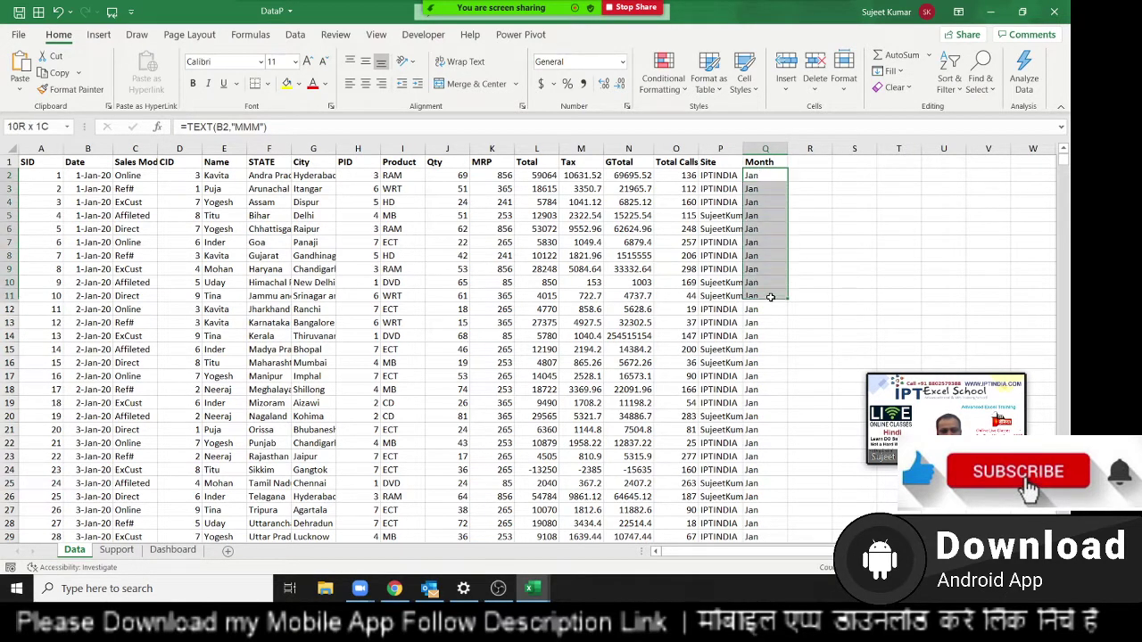
drag(219, 176, 218, 282)
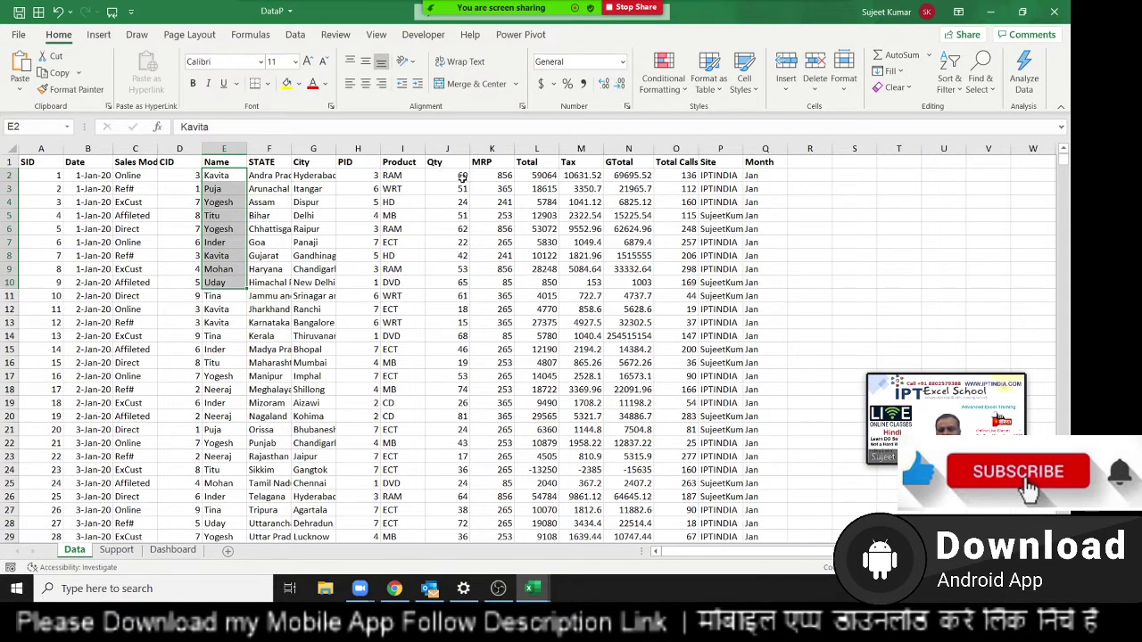
drag(462, 178, 455, 230)
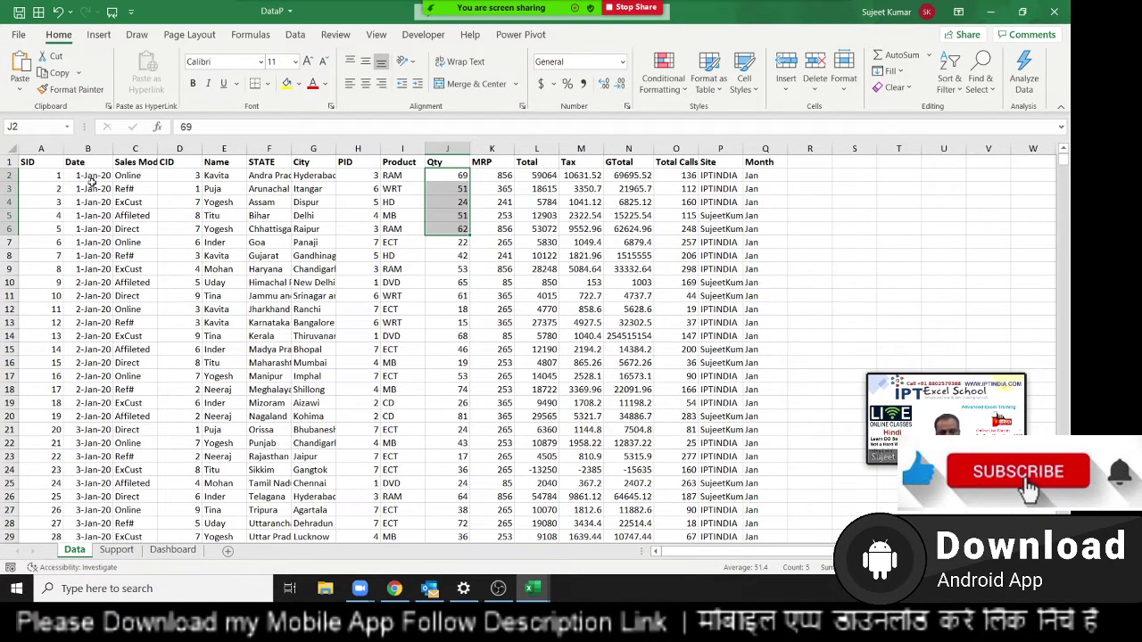
click(42, 166)
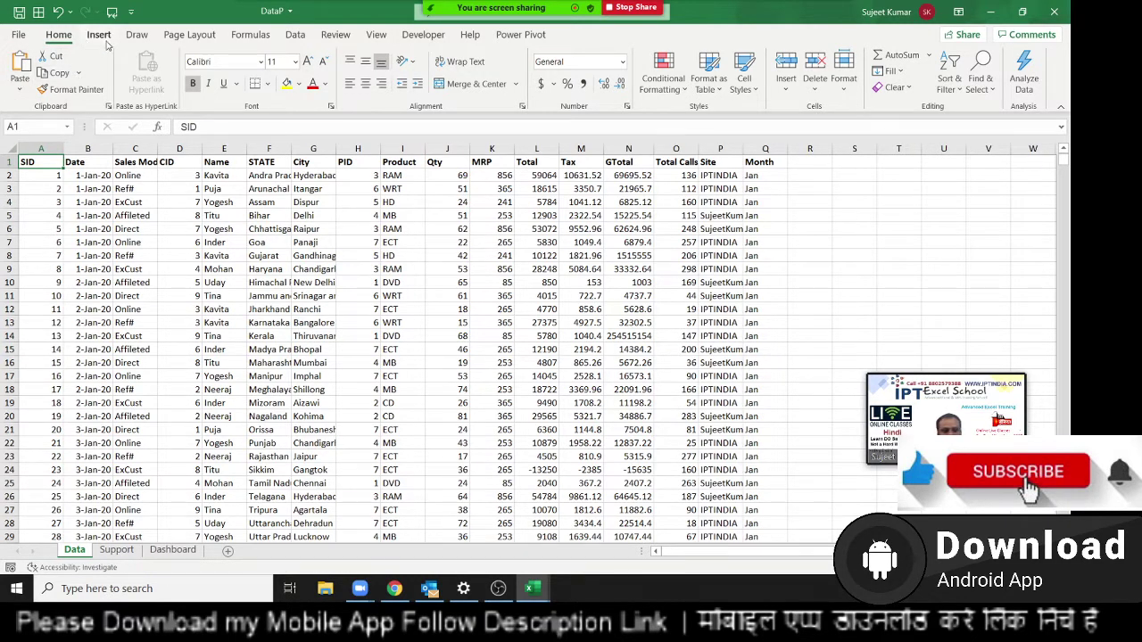
click(99, 35)
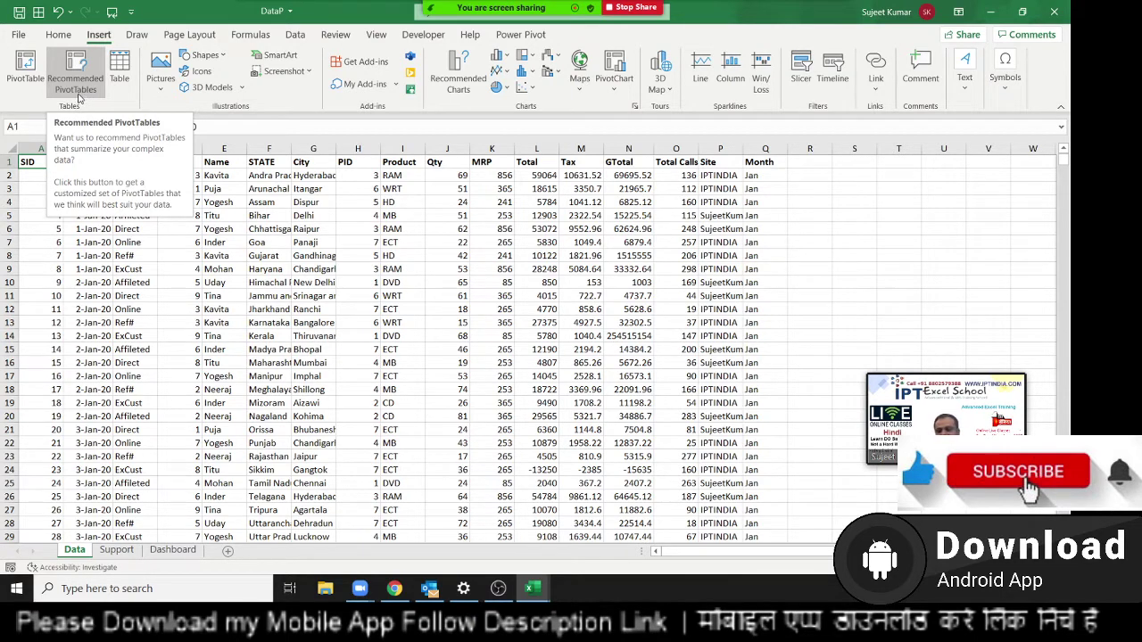
click(80, 94)
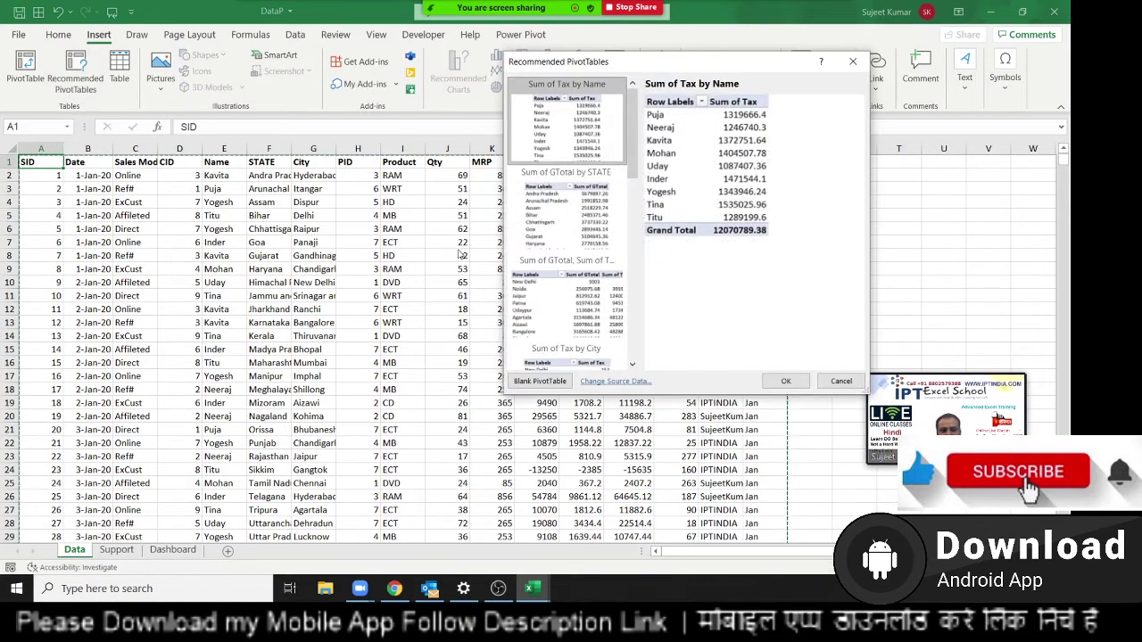
mouse_move(632, 159)
mouse_down()
mouse_move(639, 364)
mouse_move(658, 146)
mouse_up()
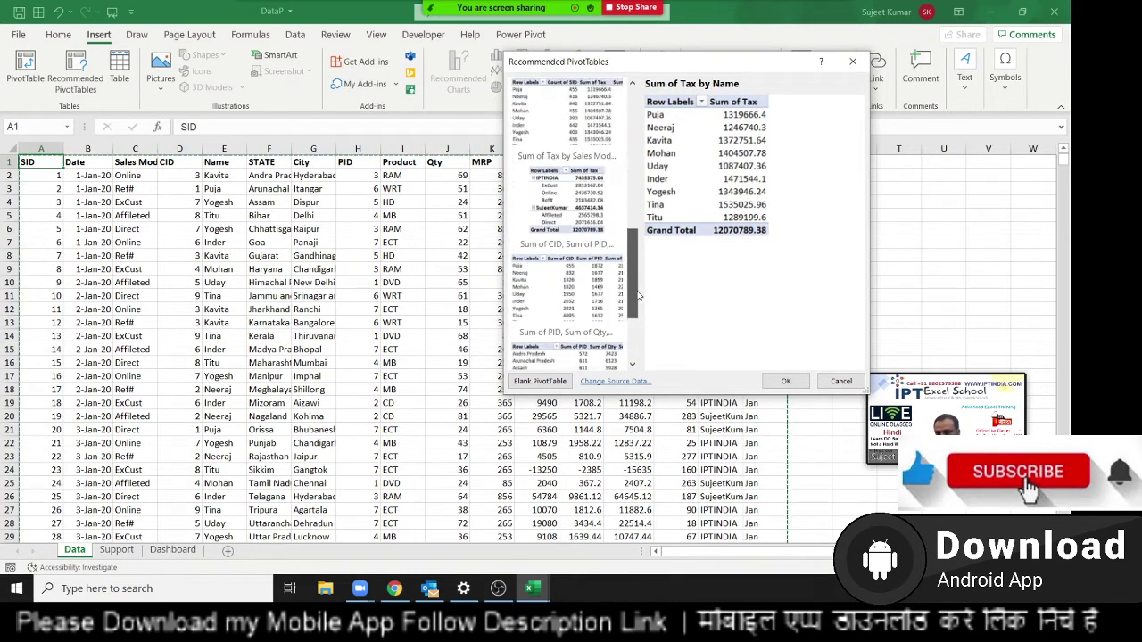
scroll(571, 268, down, 3)
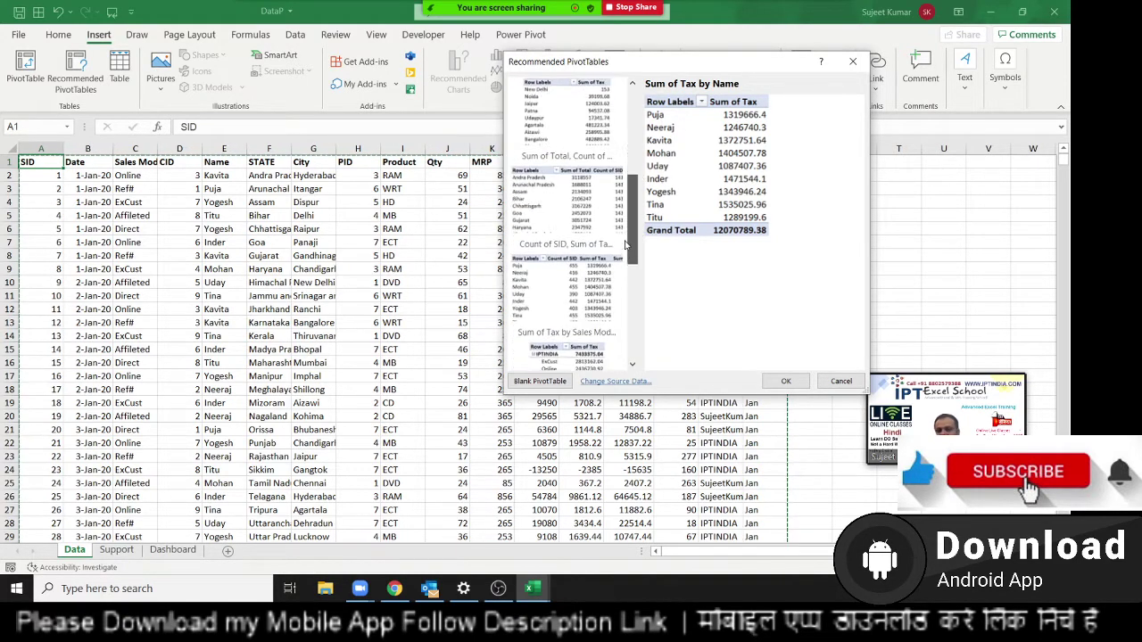
click(574, 281)
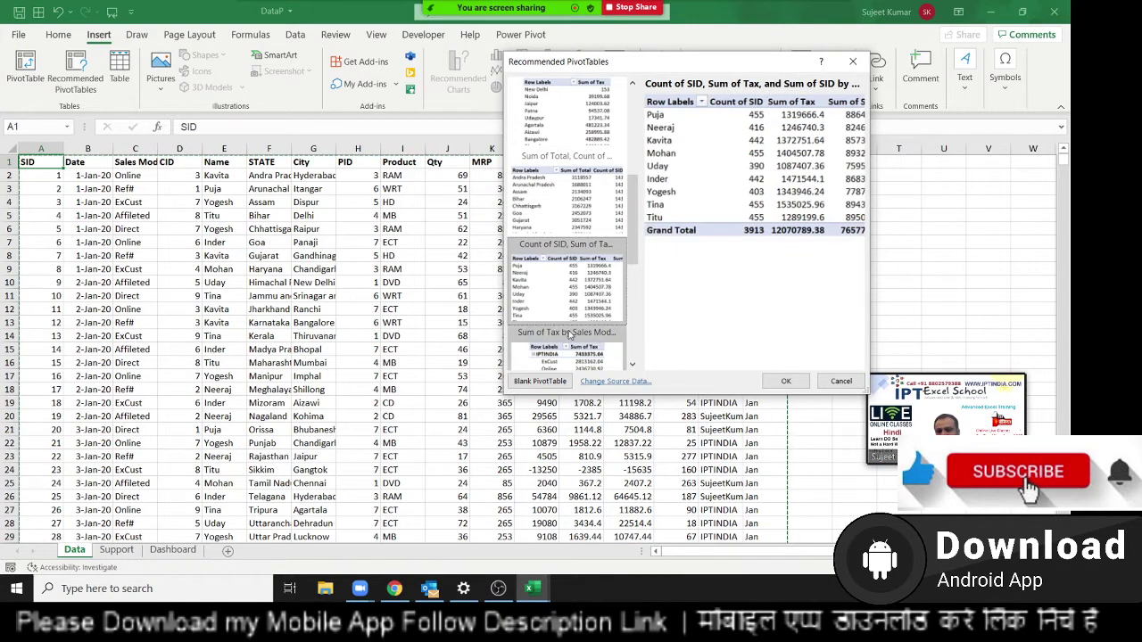
click(568, 357)
scroll(562, 293, down, 3)
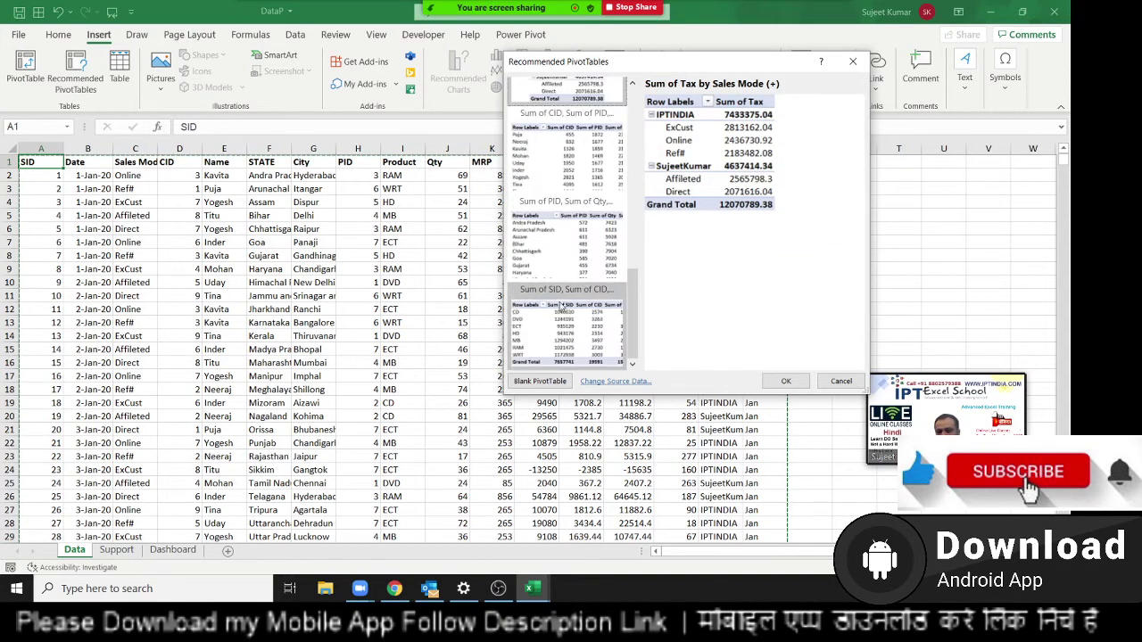
click(560, 312)
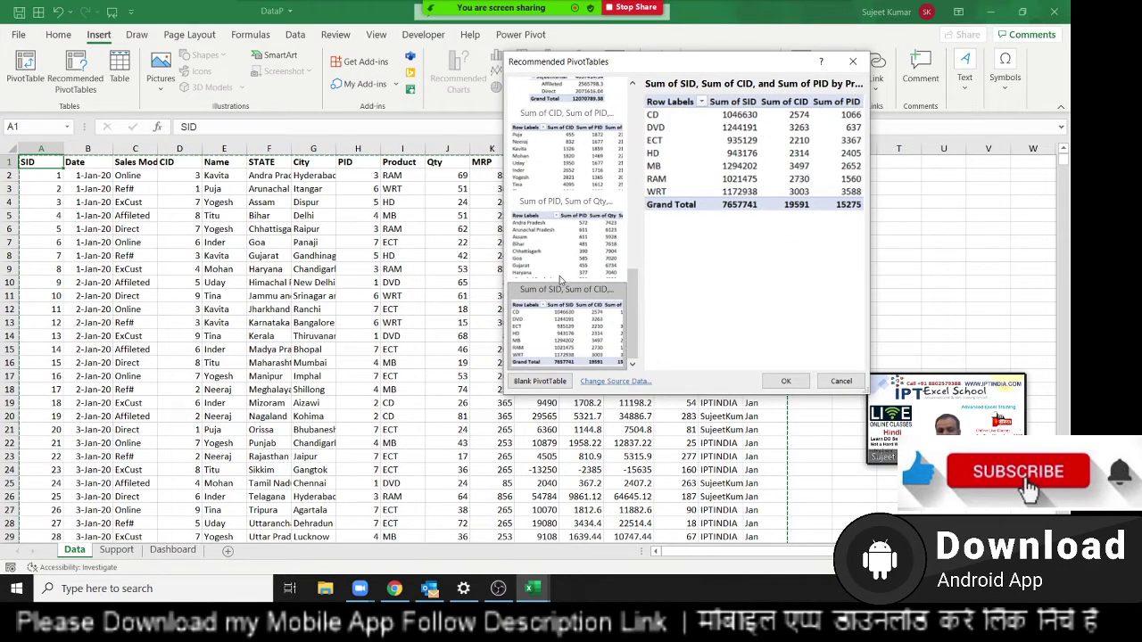
click(570, 244)
click(575, 156)
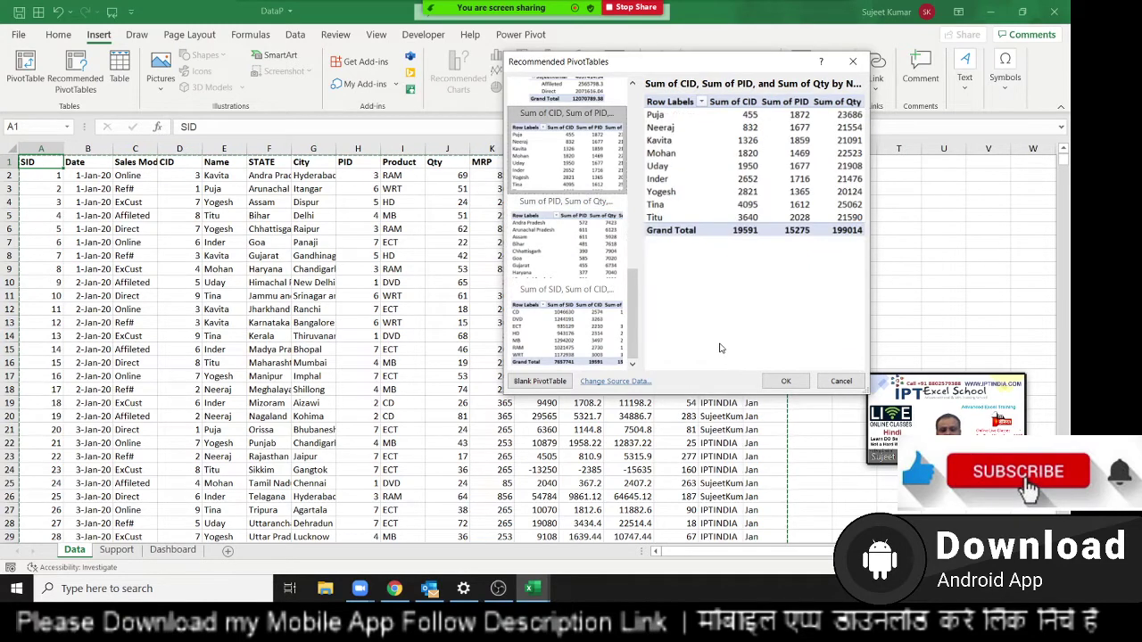
click(841, 381)
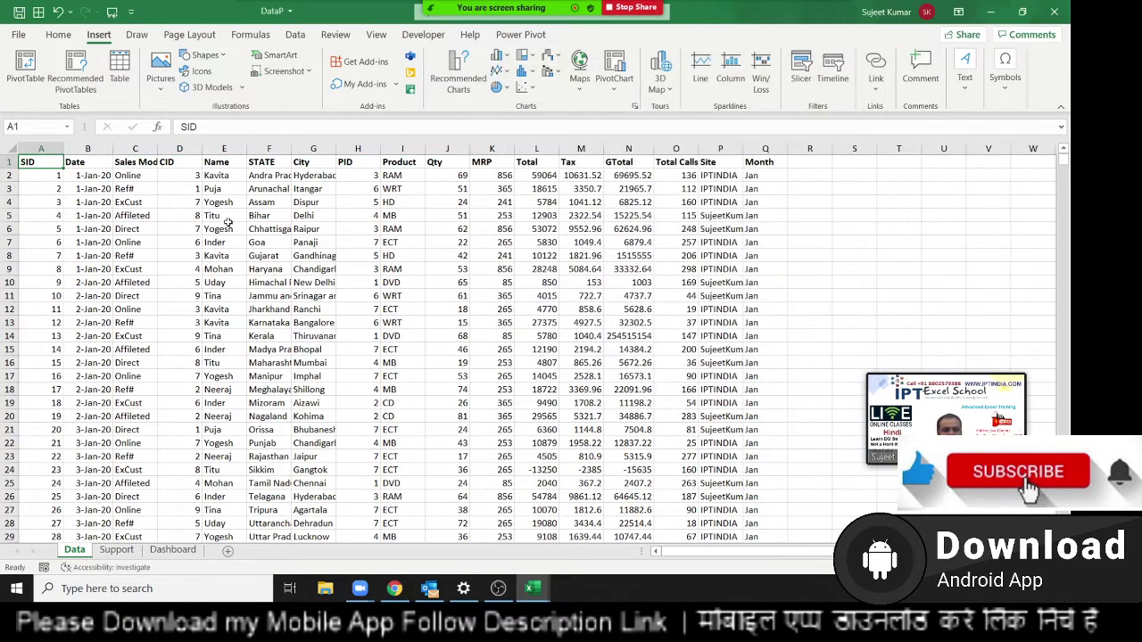
Insert a PivotTable from Data!$A$1:$Q$3914 on a new sheet and show its field list
click(25, 67)
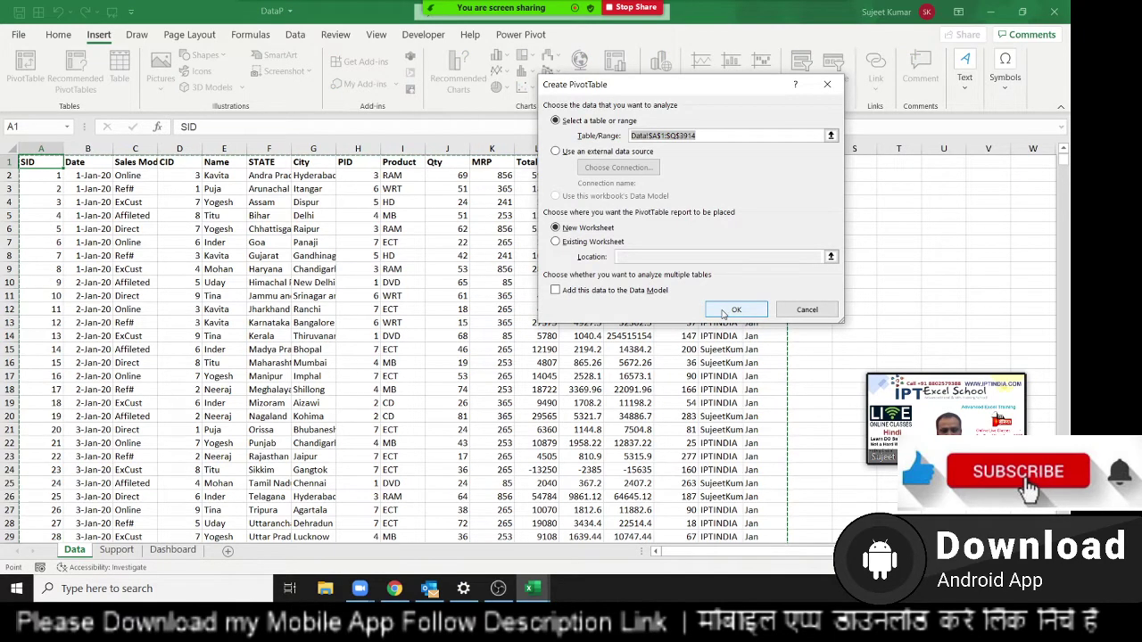
click(730, 310)
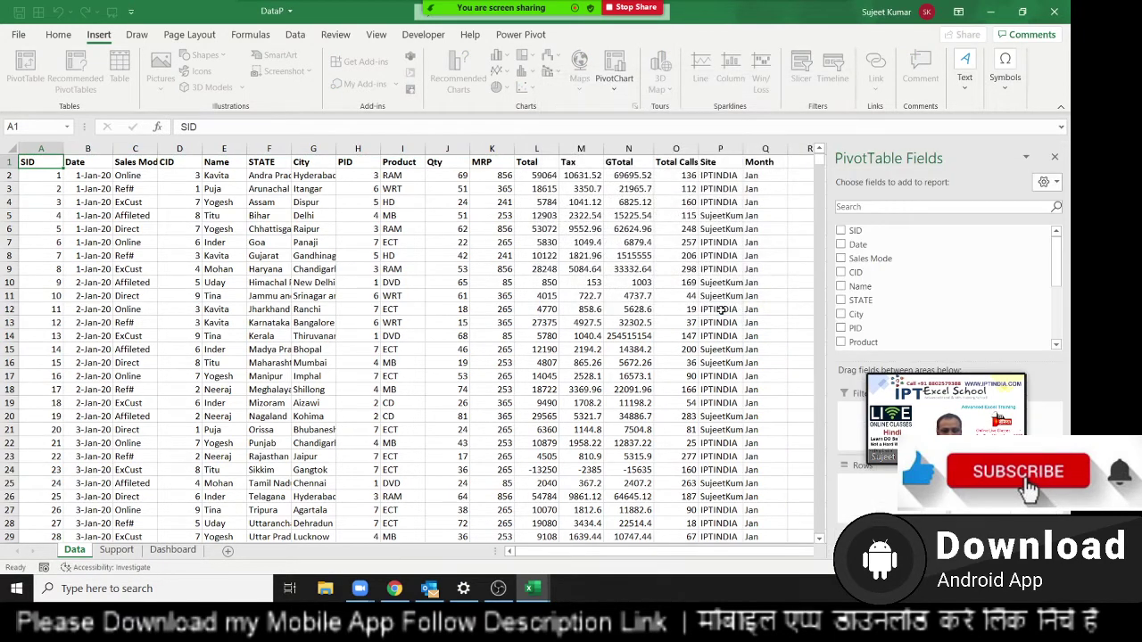
mouse_move(929, 390)
mouse_down()
mouse_move(691, 125)
mouse_move(679, 190)
mouse_up()
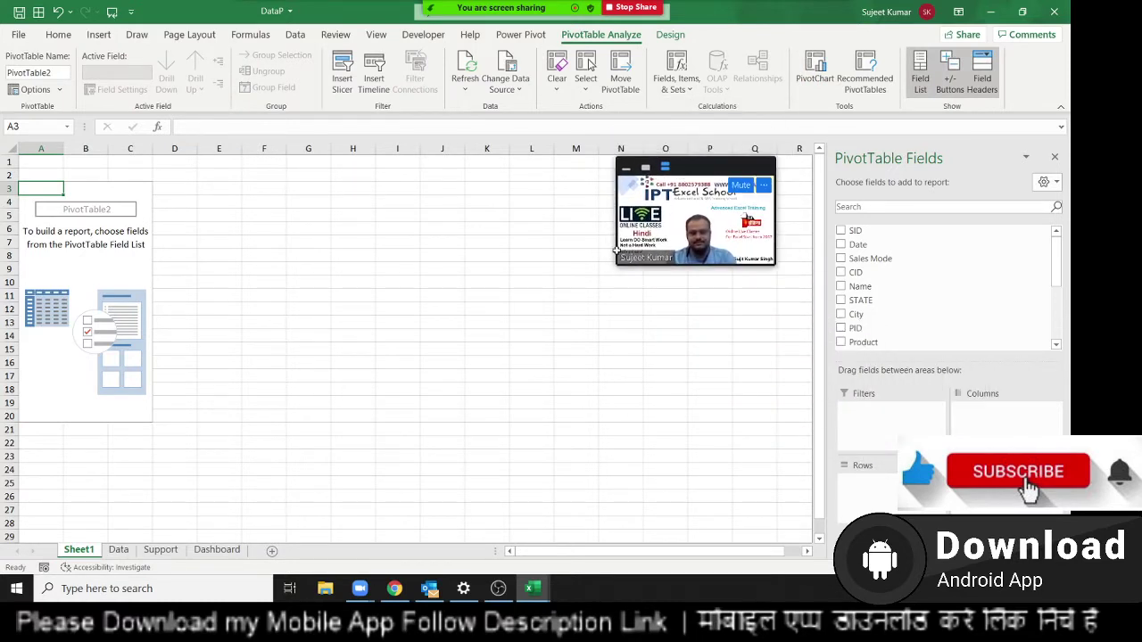
click(446, 317)
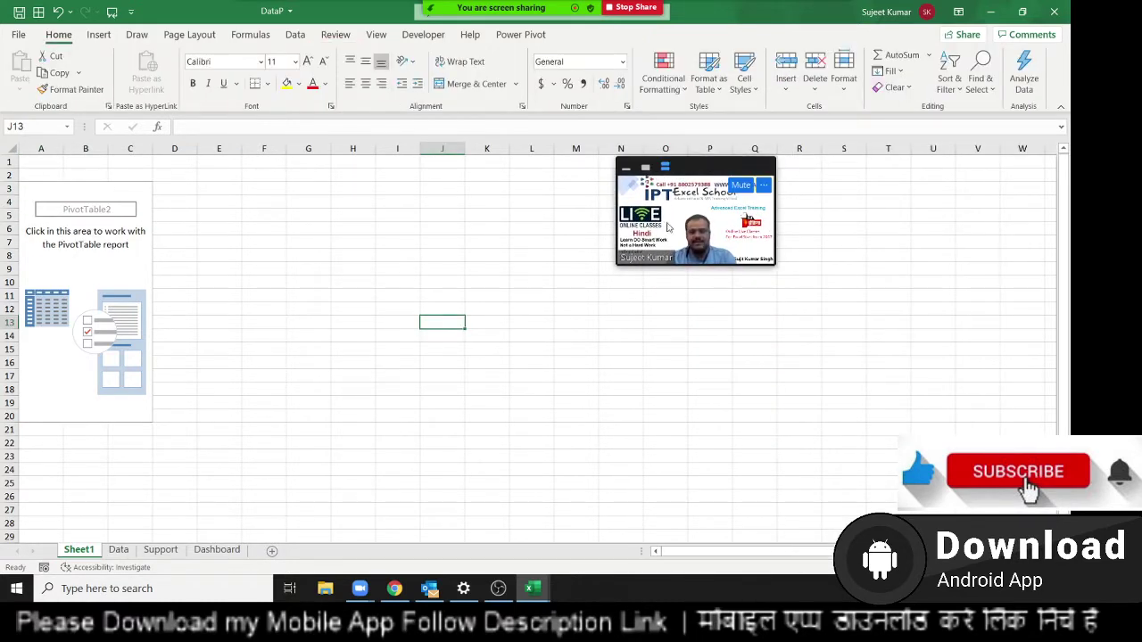
click(125, 256)
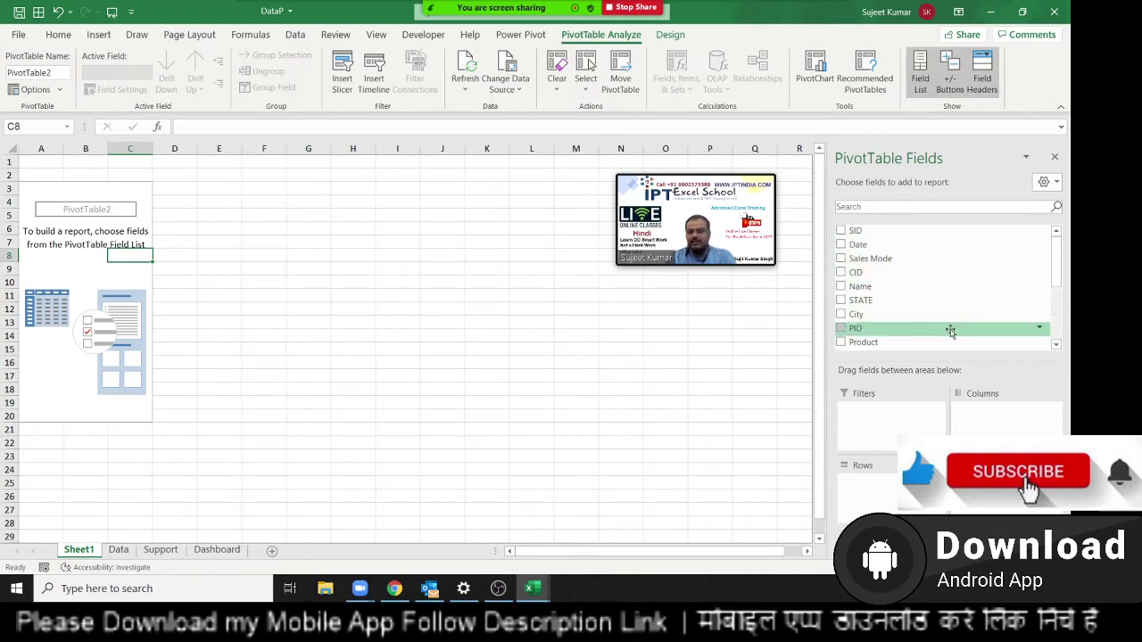
Compare the field list with the Data sheet's header row A1:Q1
scroll(950, 337, down, 3)
scroll(945, 334, up, 2)
scroll(943, 331, up, 1)
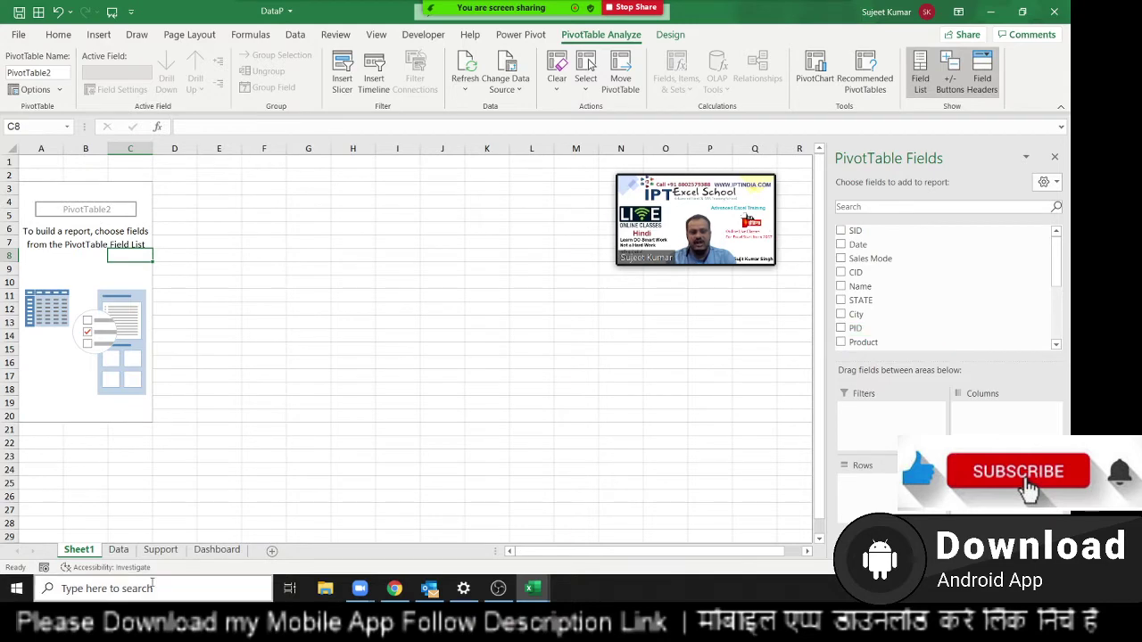
click(125, 552)
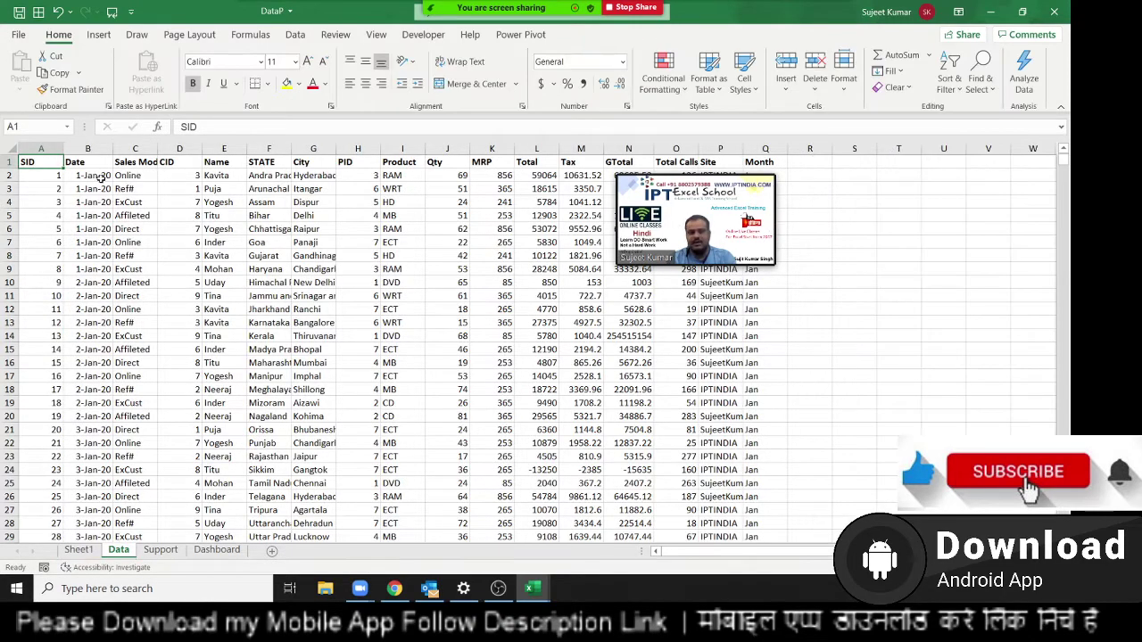
drag(51, 160, 745, 149)
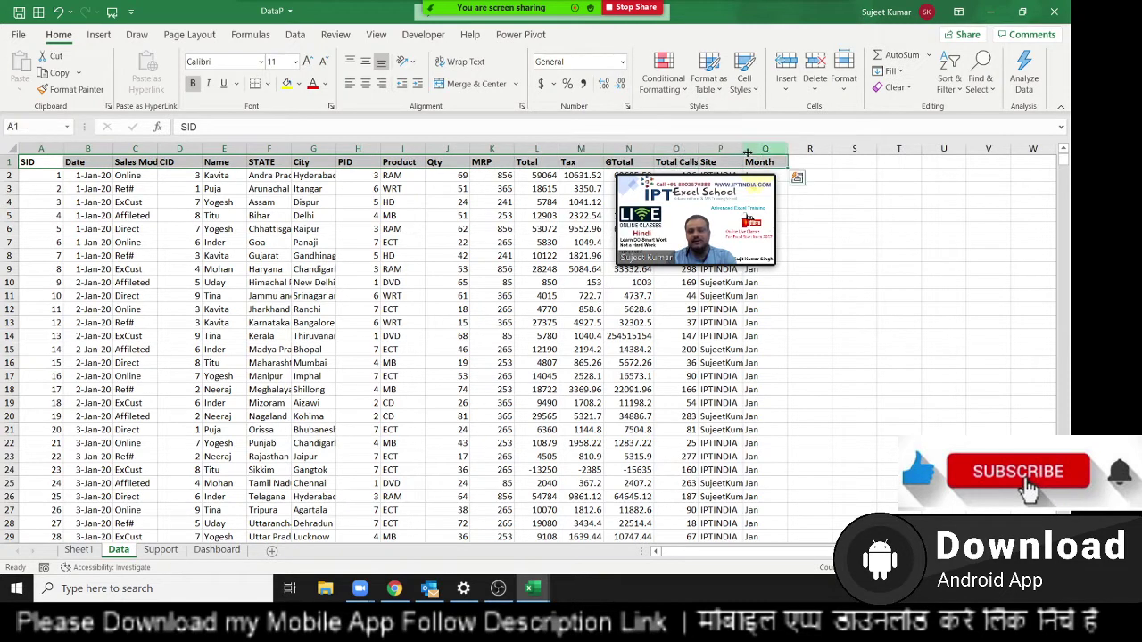
click(78, 550)
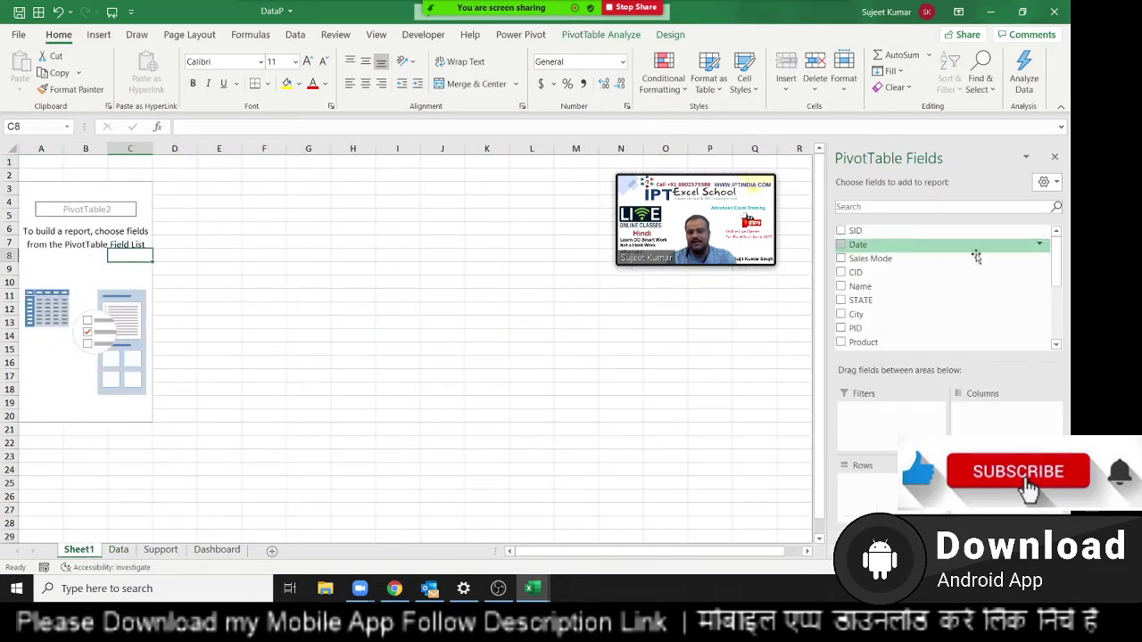
Browse the PivotTable field list on Sheet1
drag(1056, 265, 1044, 343)
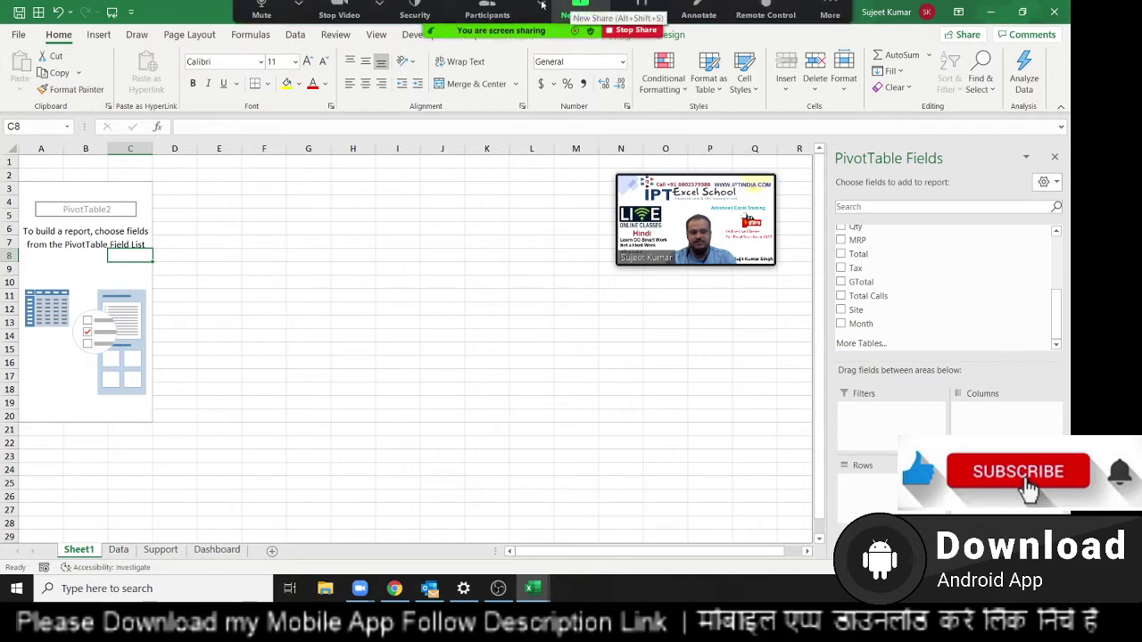
click(380, 15)
click(357, 25)
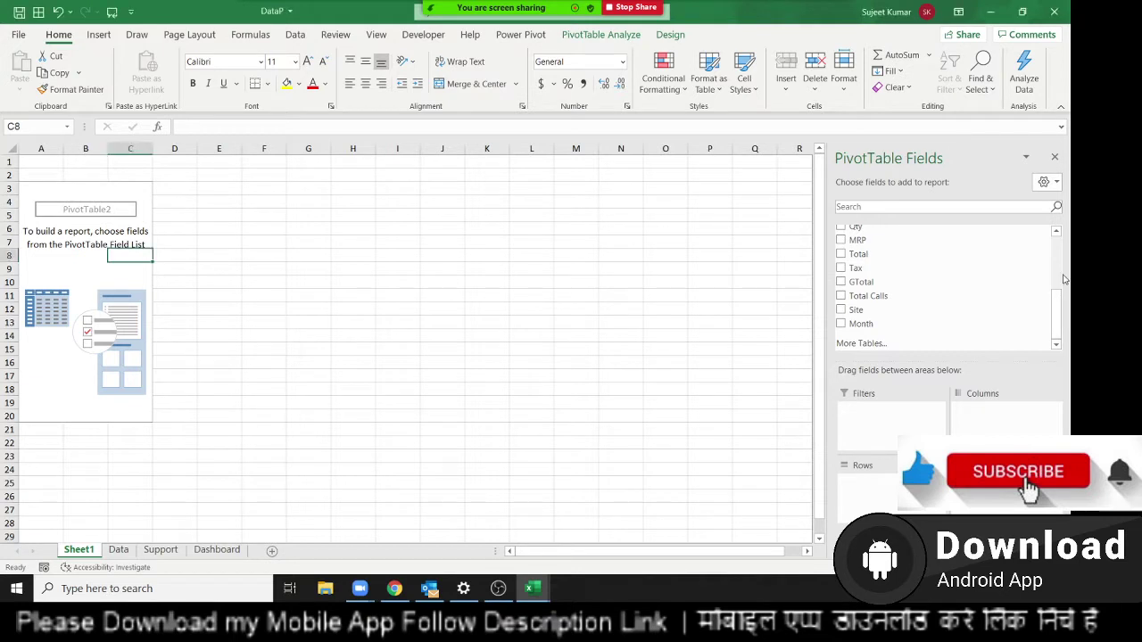
scroll(1057, 264, up, 3)
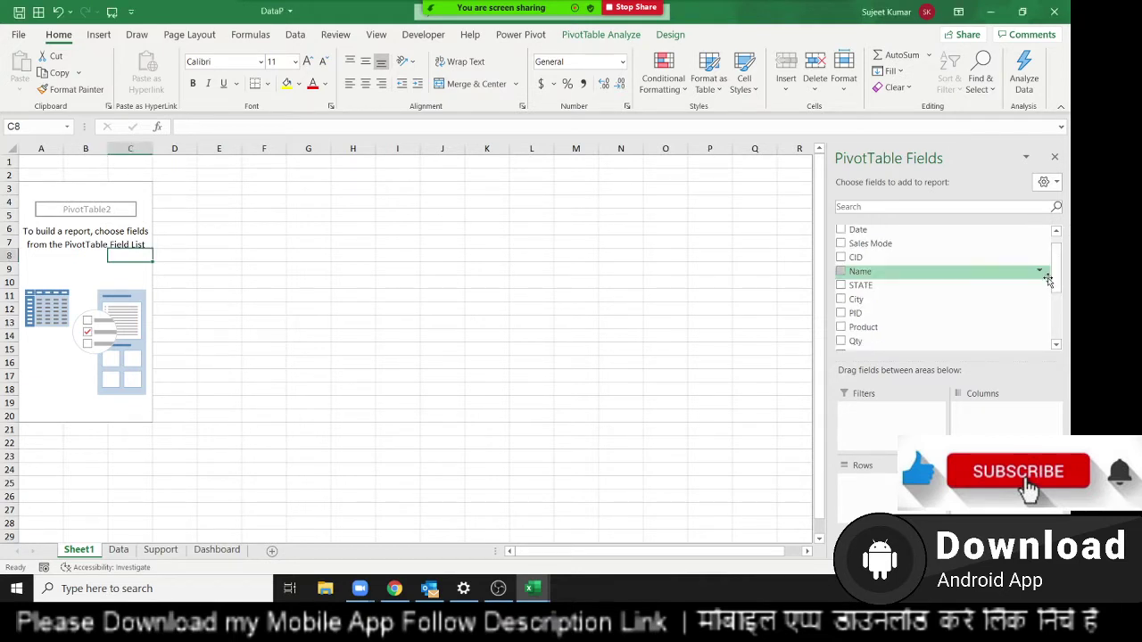
scroll(1061, 280, up, 1)
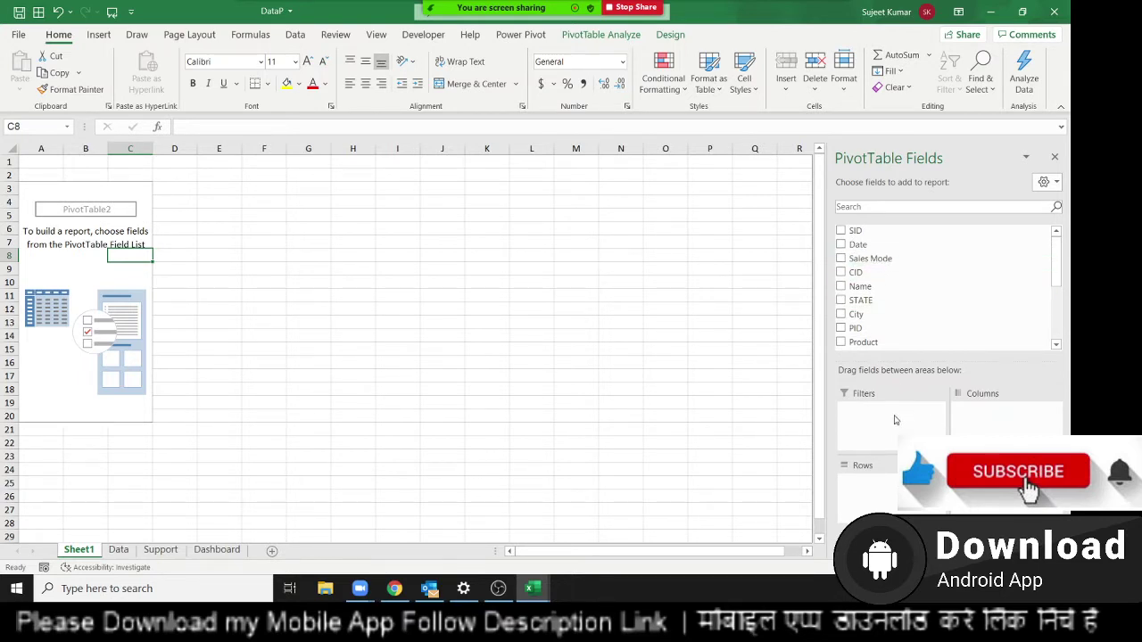
scroll(933, 288, down, 2)
scroll(934, 288, down, 2)
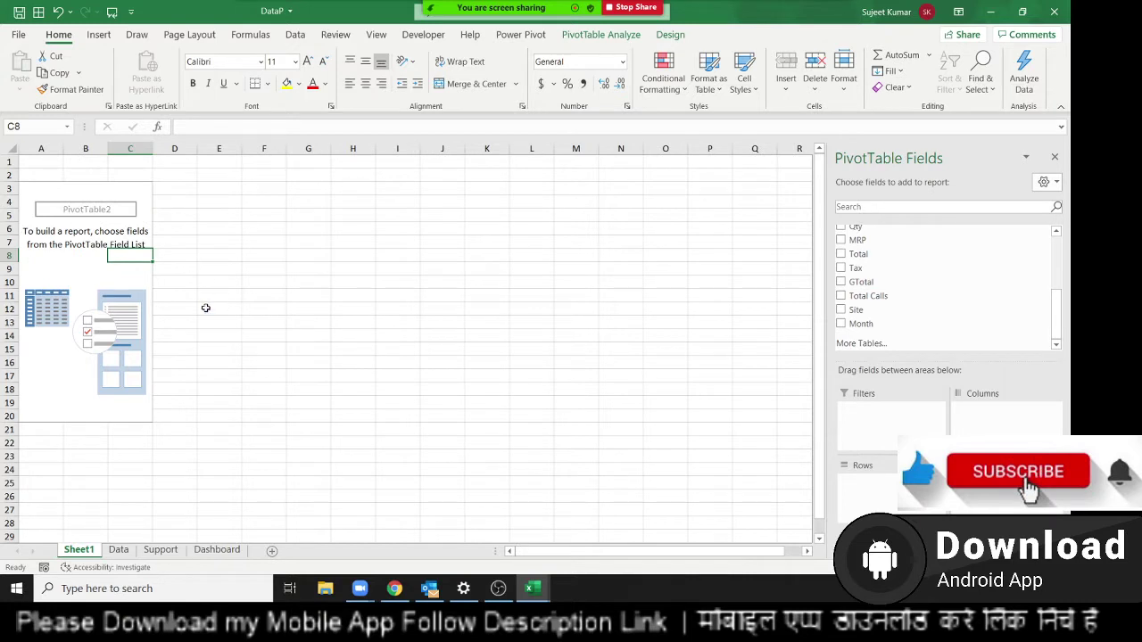
scroll(955, 344, up, 1)
scroll(948, 353, down, 1)
Build the pivot with Month as rows, Name as columns and Sum of Qty as values
drag(919, 324, 892, 487)
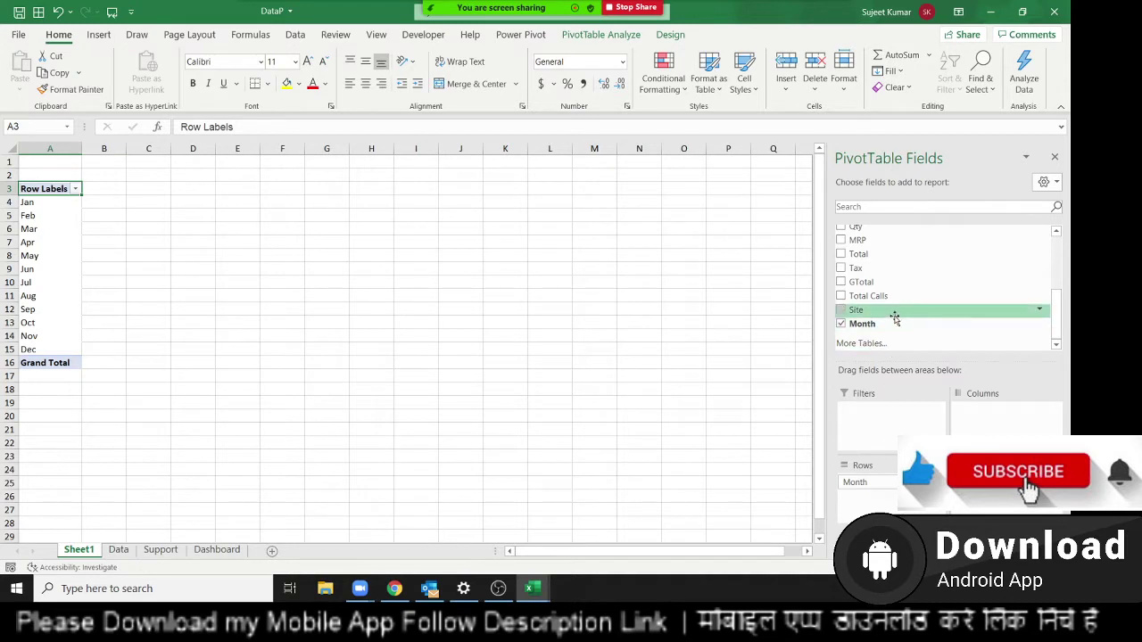
scroll(895, 319, up, 2)
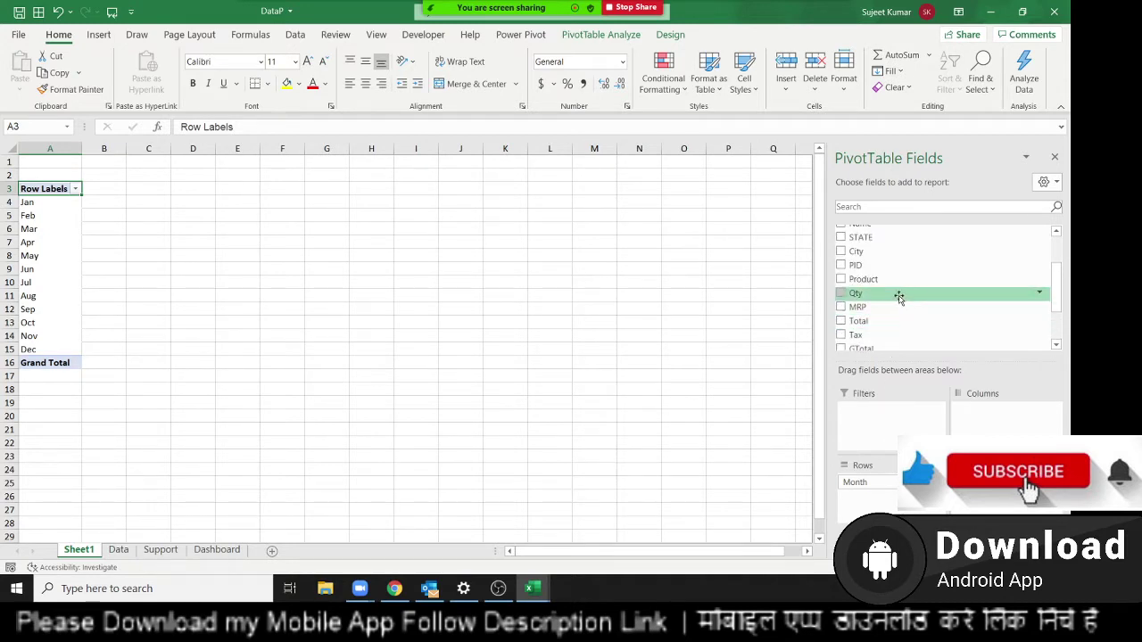
scroll(899, 297, up, 1)
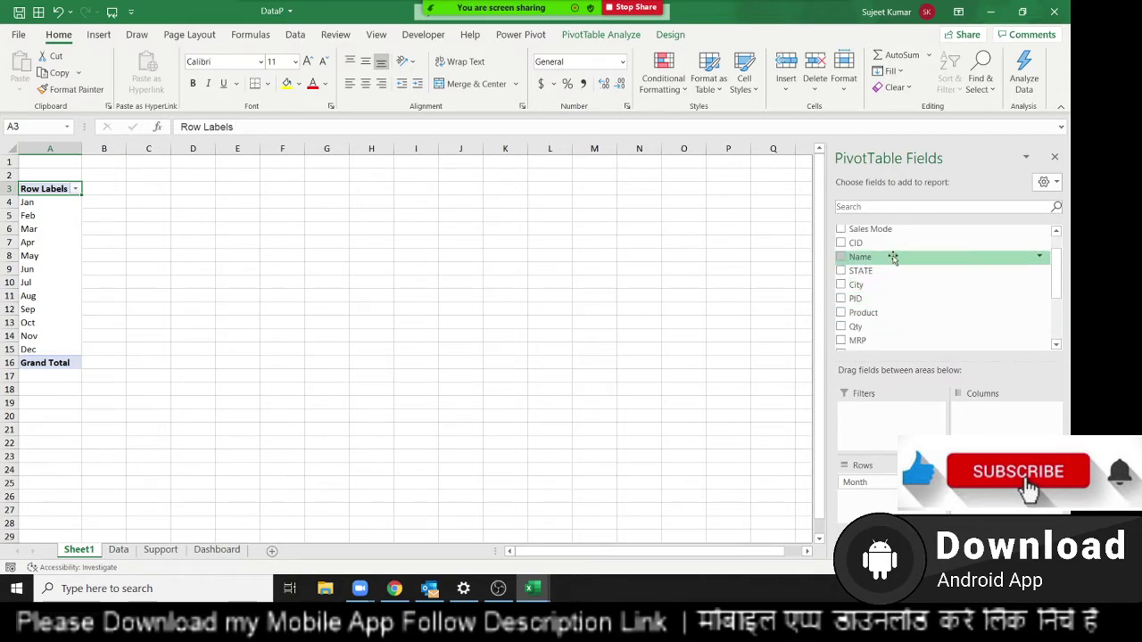
drag(893, 257, 1000, 416)
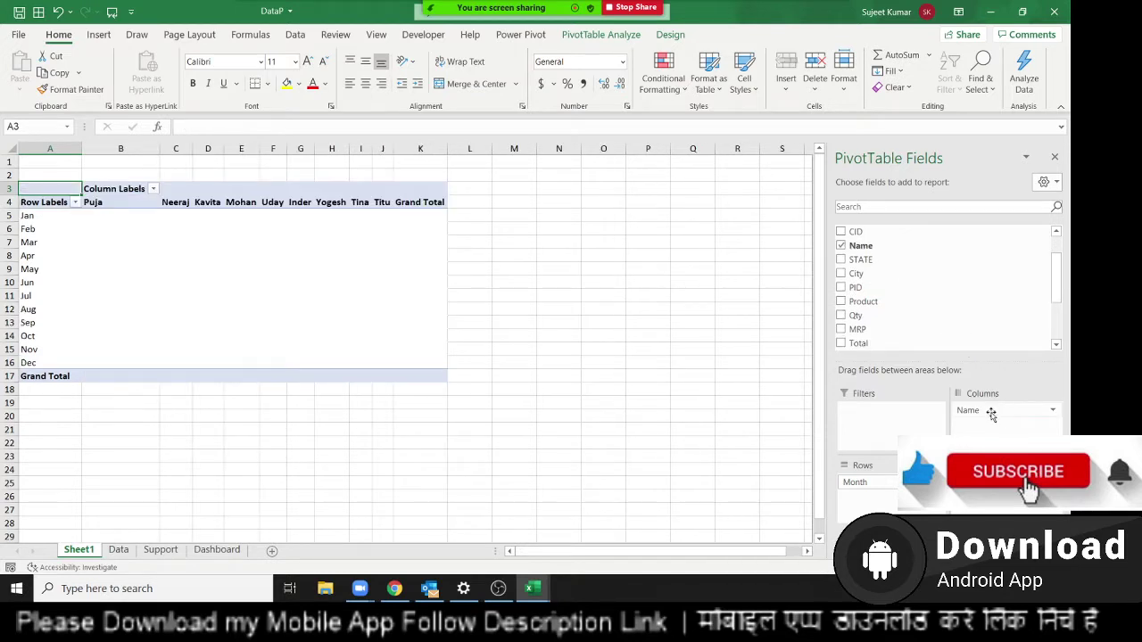
scroll(895, 321, down, 1)
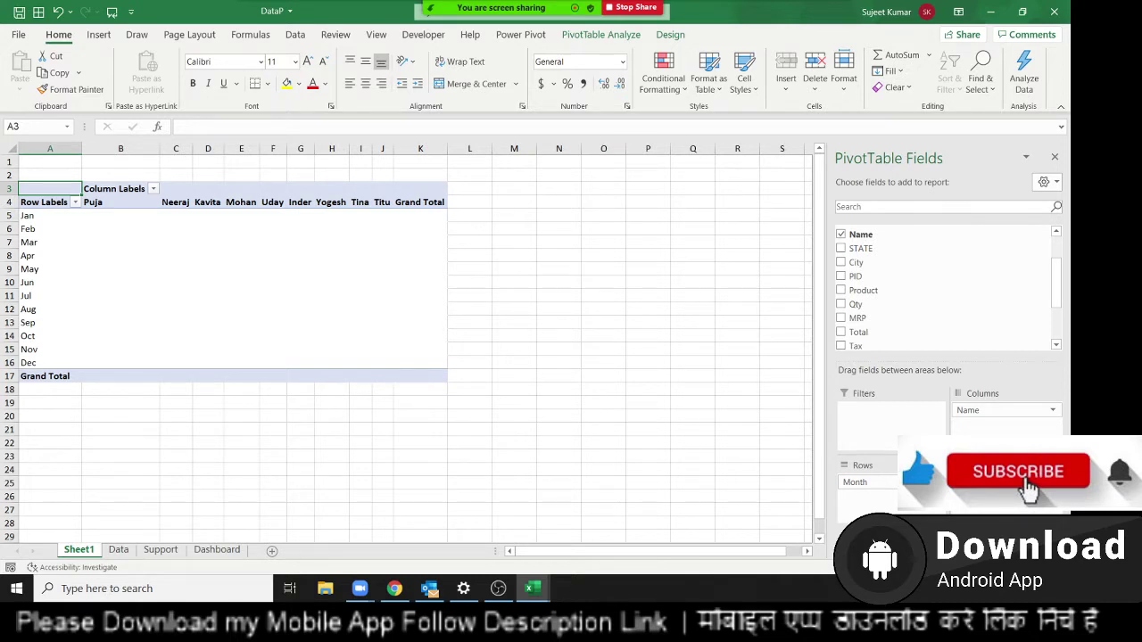
click(841, 304)
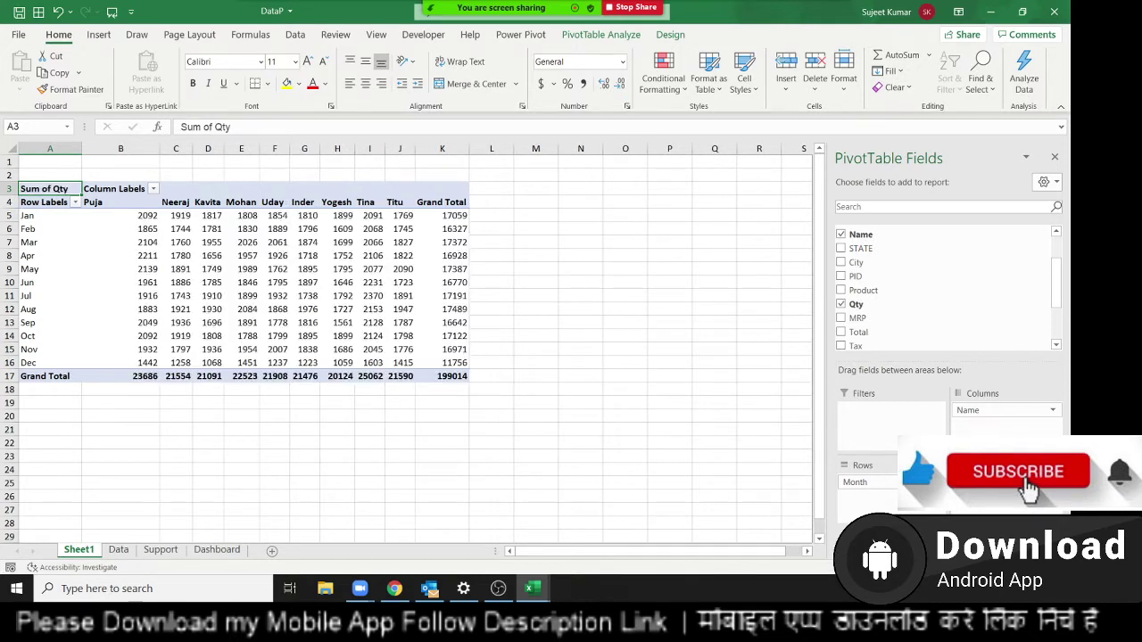
drag(137, 229, 372, 348)
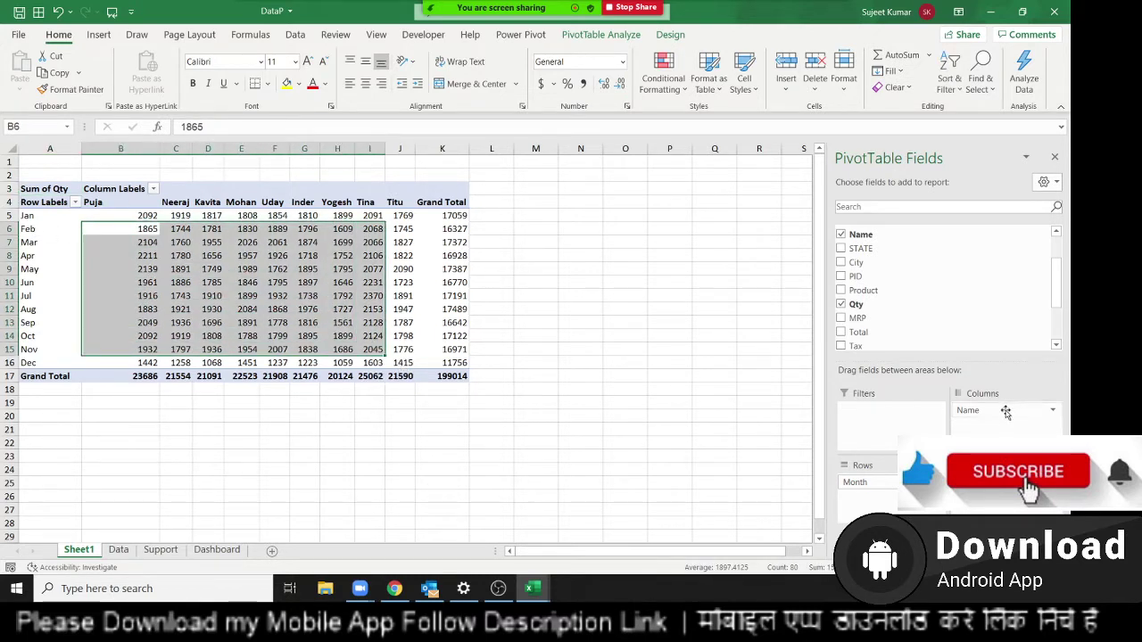
Swap the layout so names are rows and months Jan–Dec are columns
drag(1008, 406, 883, 500)
drag(977, 432, 986, 431)
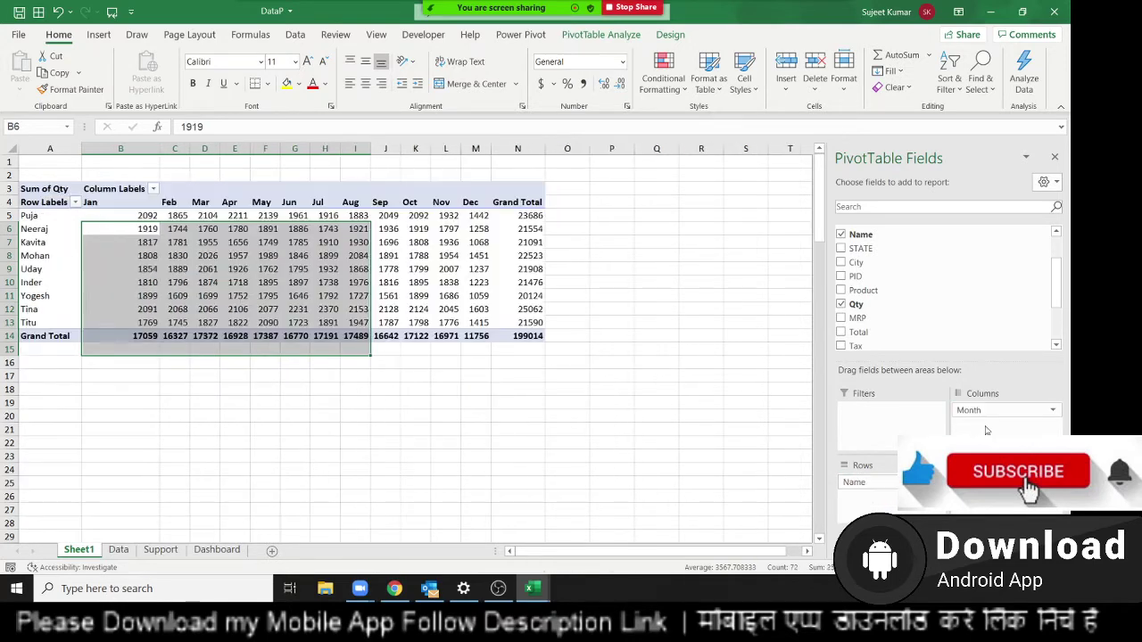
click(267, 269)
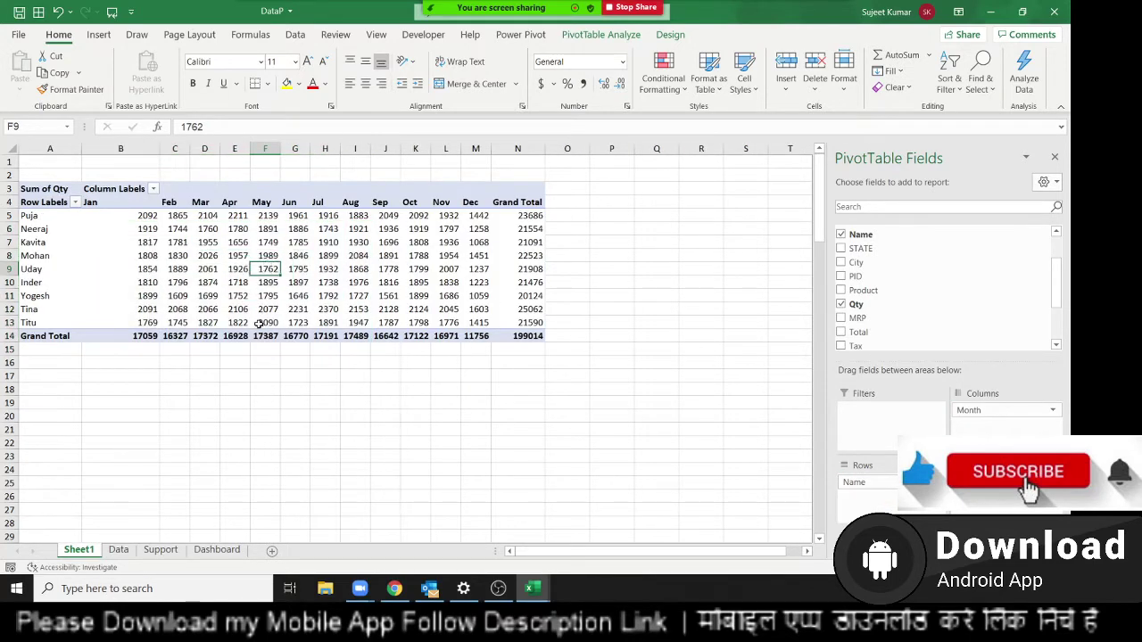
click(300, 84)
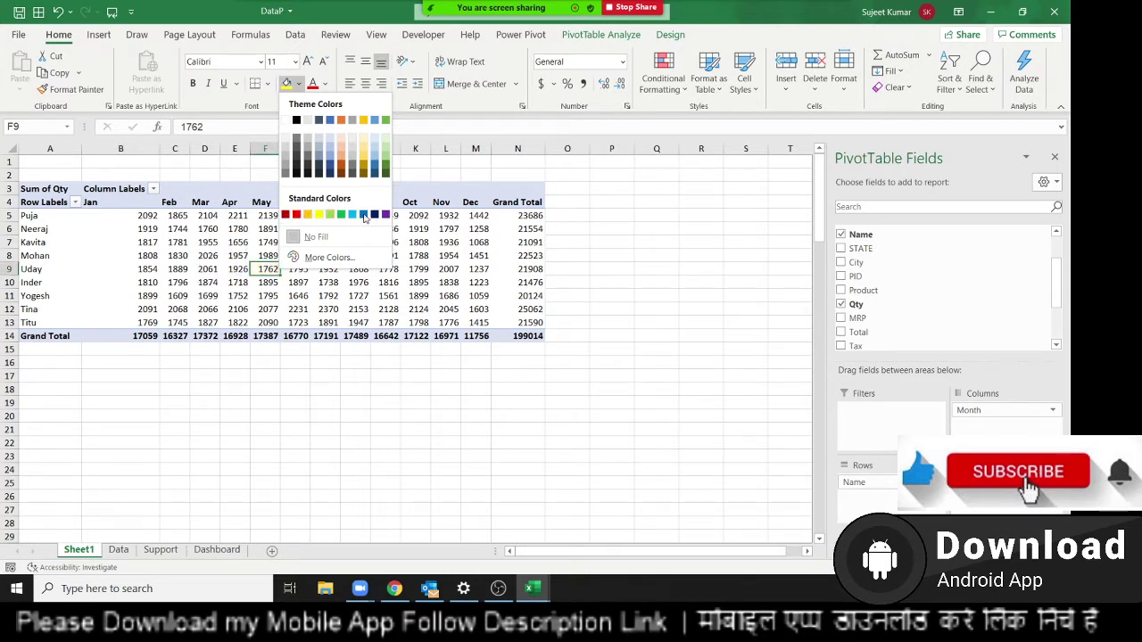
click(526, 267)
click(675, 93)
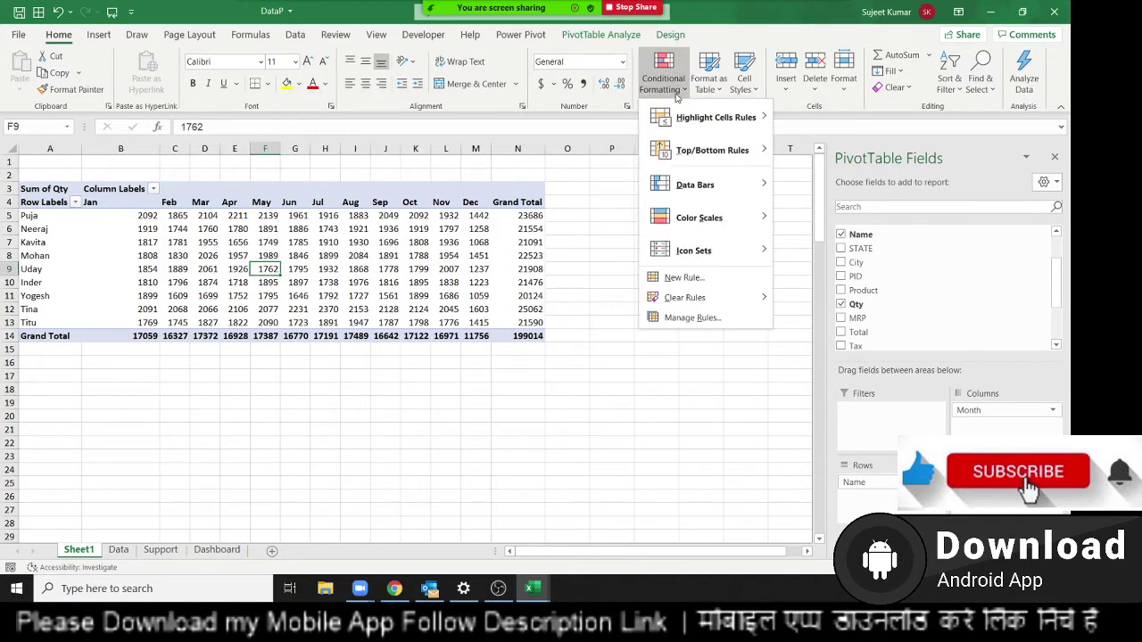
click(671, 89)
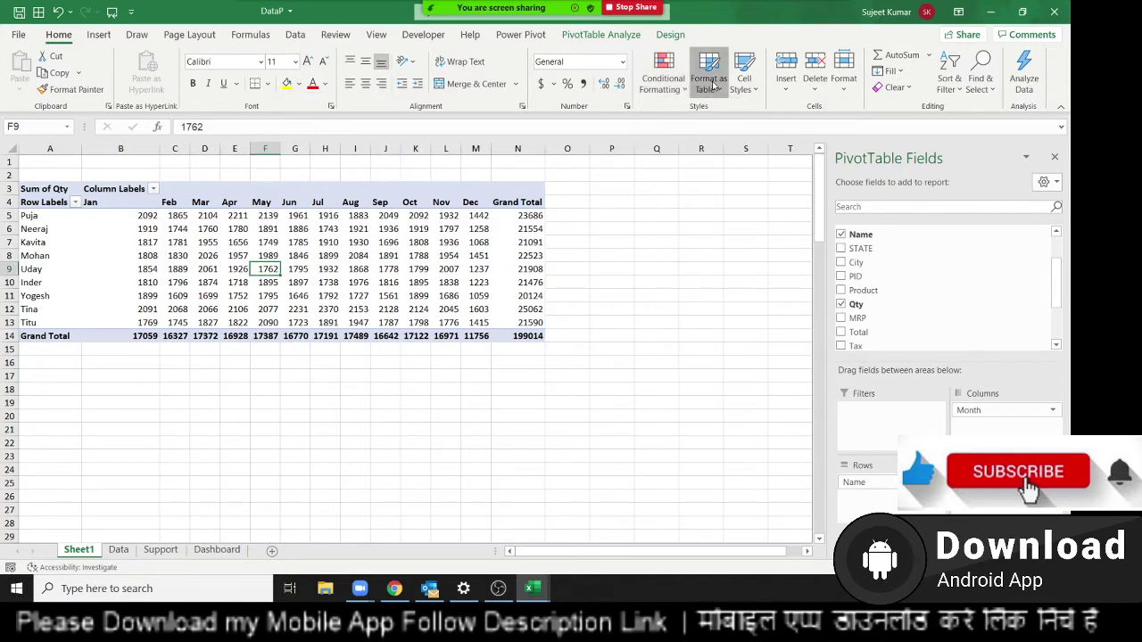
click(711, 83)
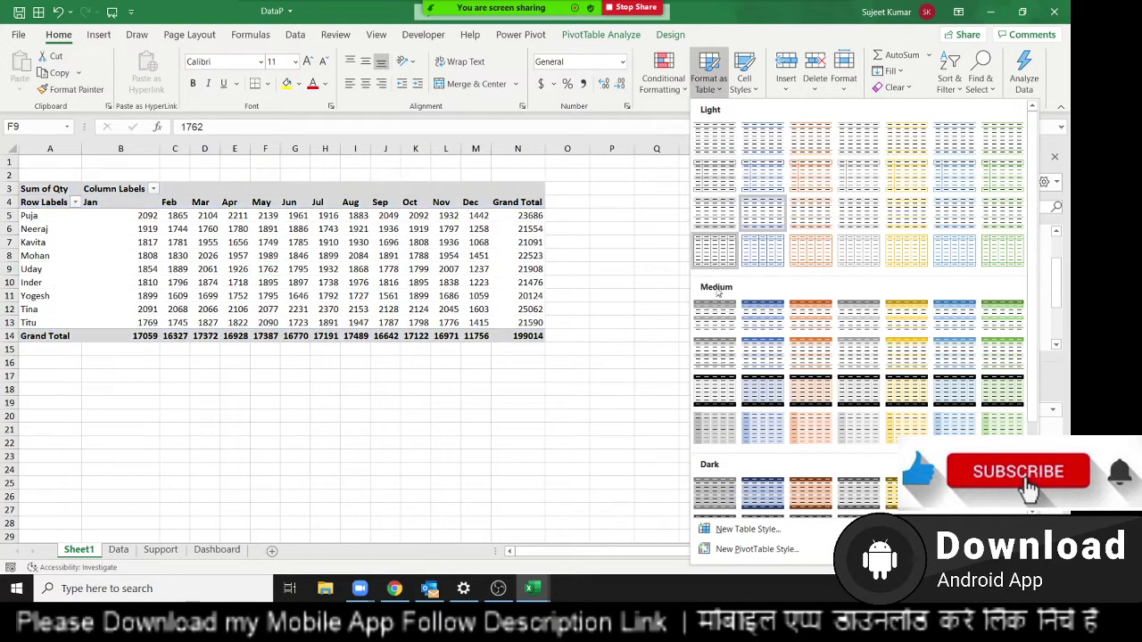
click(316, 274)
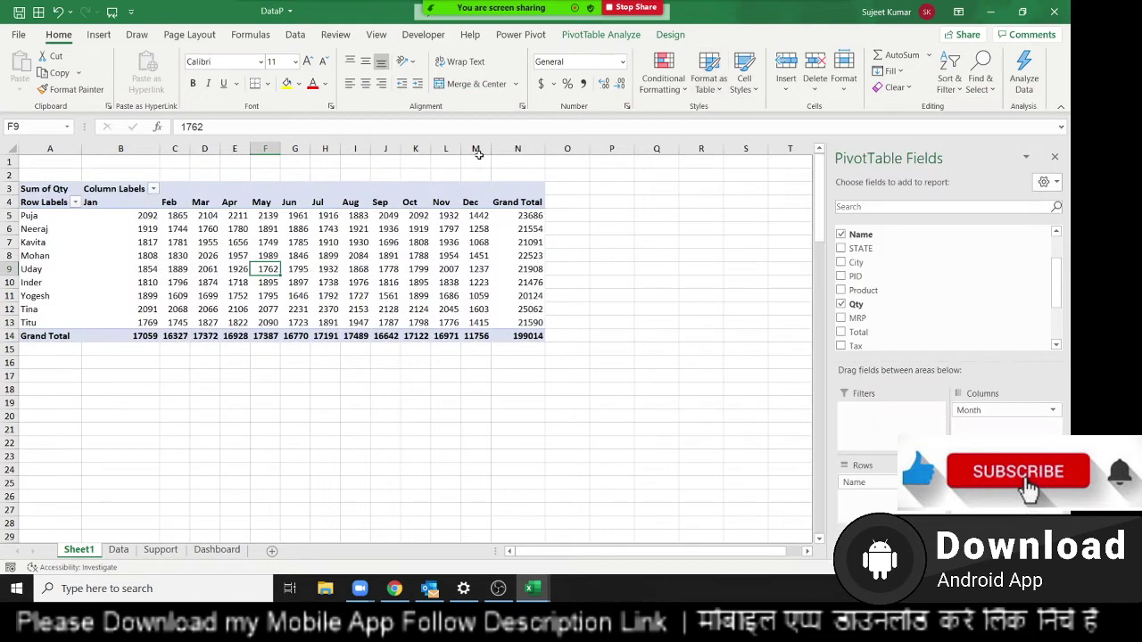
Apply a Dark blue style from the PivotTable Styles gallery to the Qty pivot
click(662, 43)
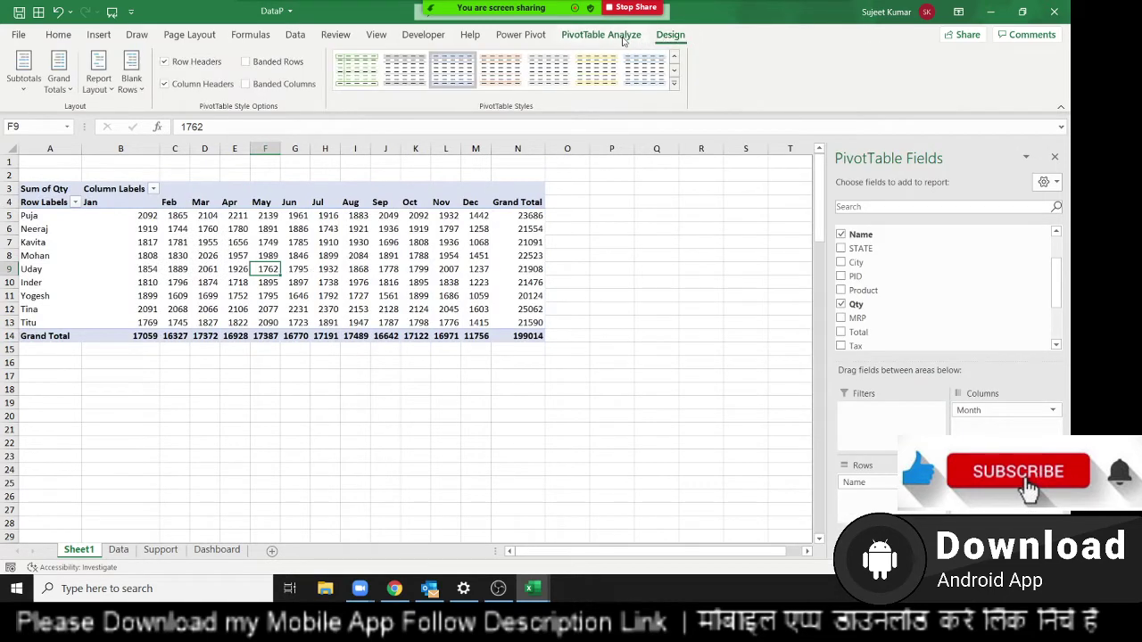
click(656, 295)
click(441, 284)
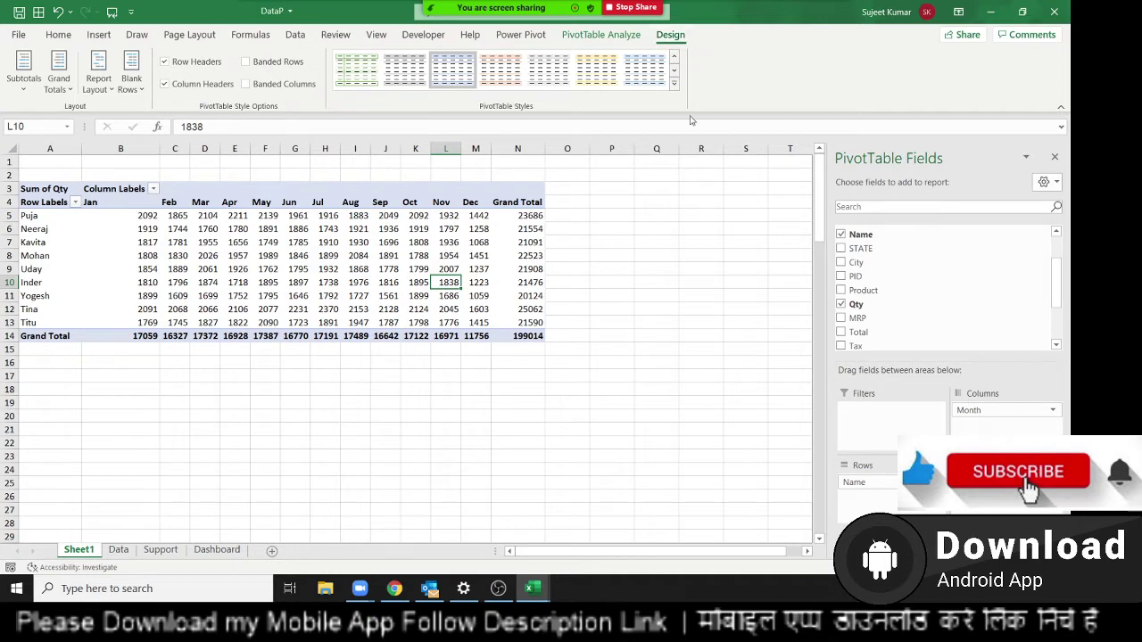
click(675, 82)
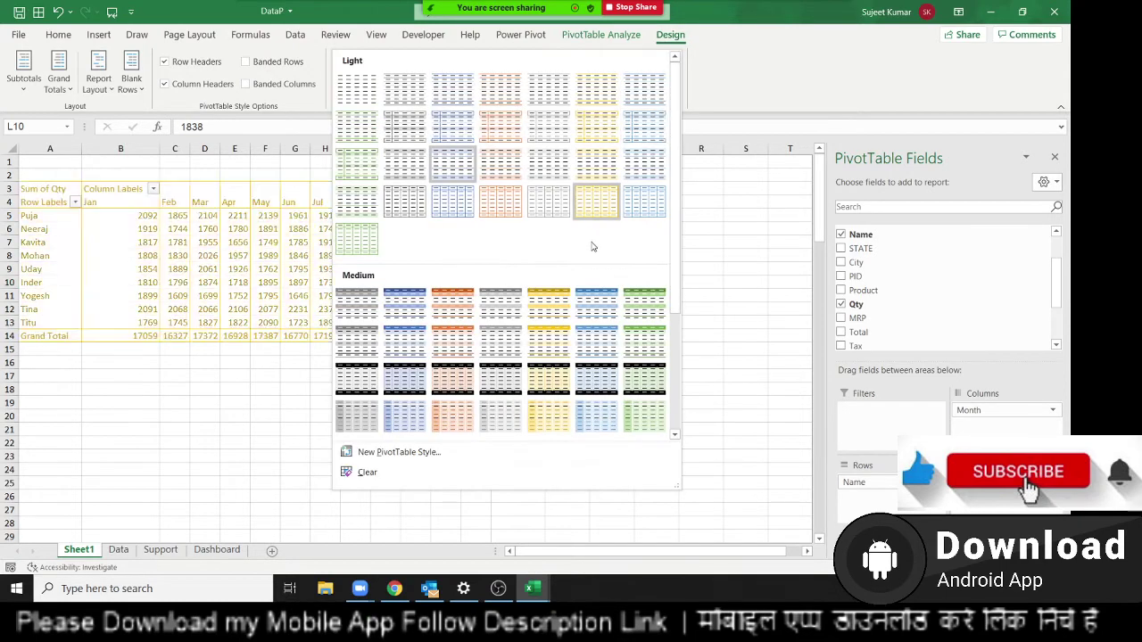
scroll(592, 246, down, 3)
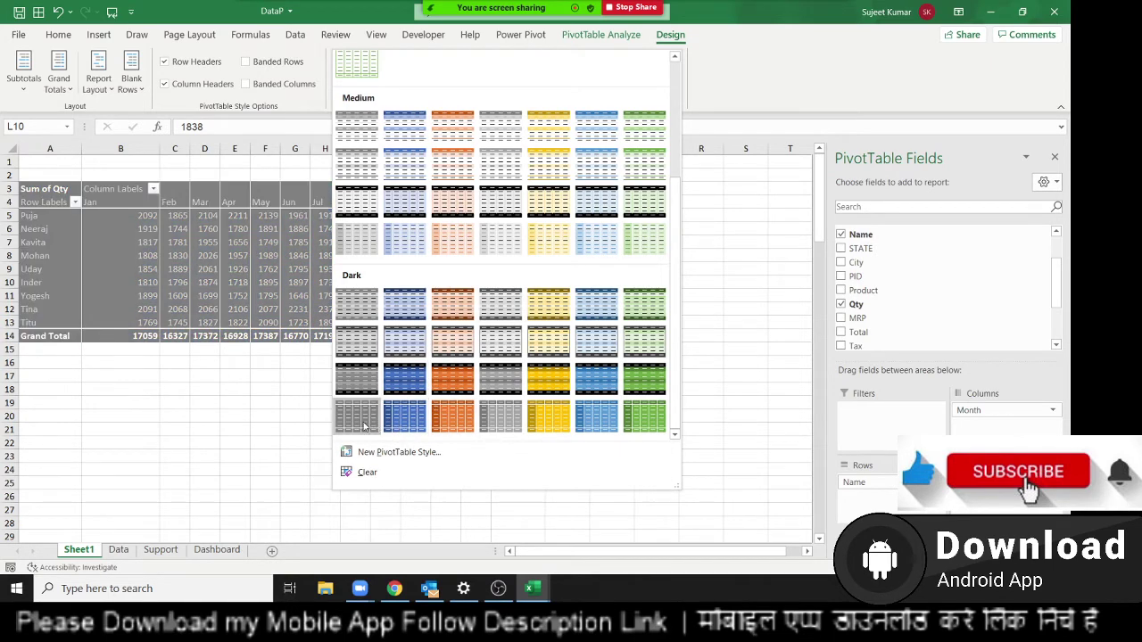
click(409, 416)
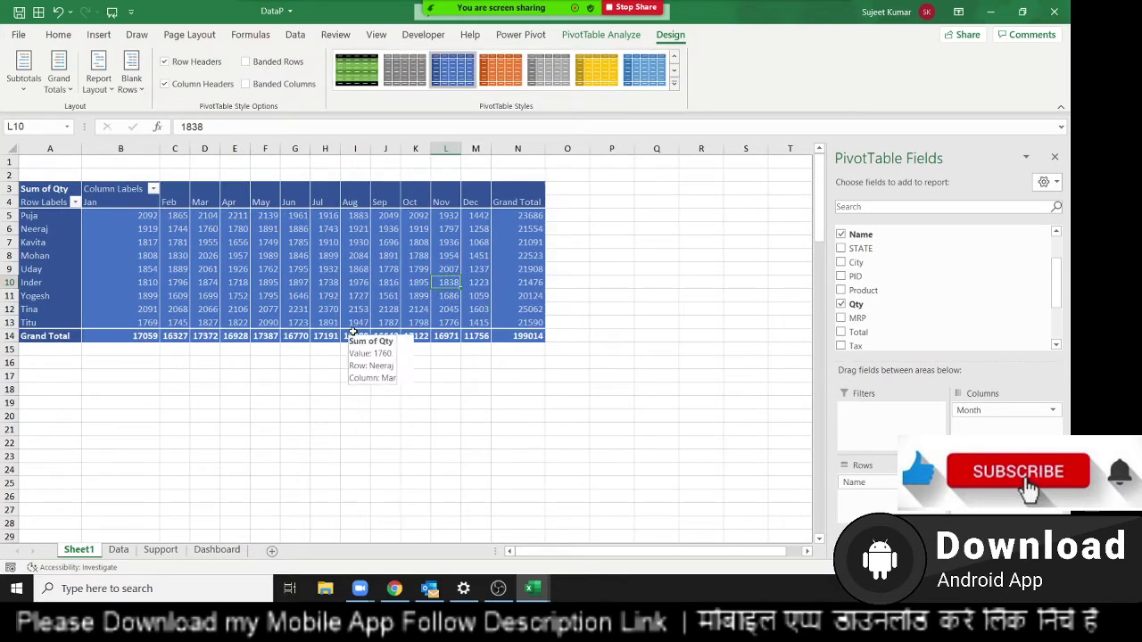
drag(344, 269, 438, 319)
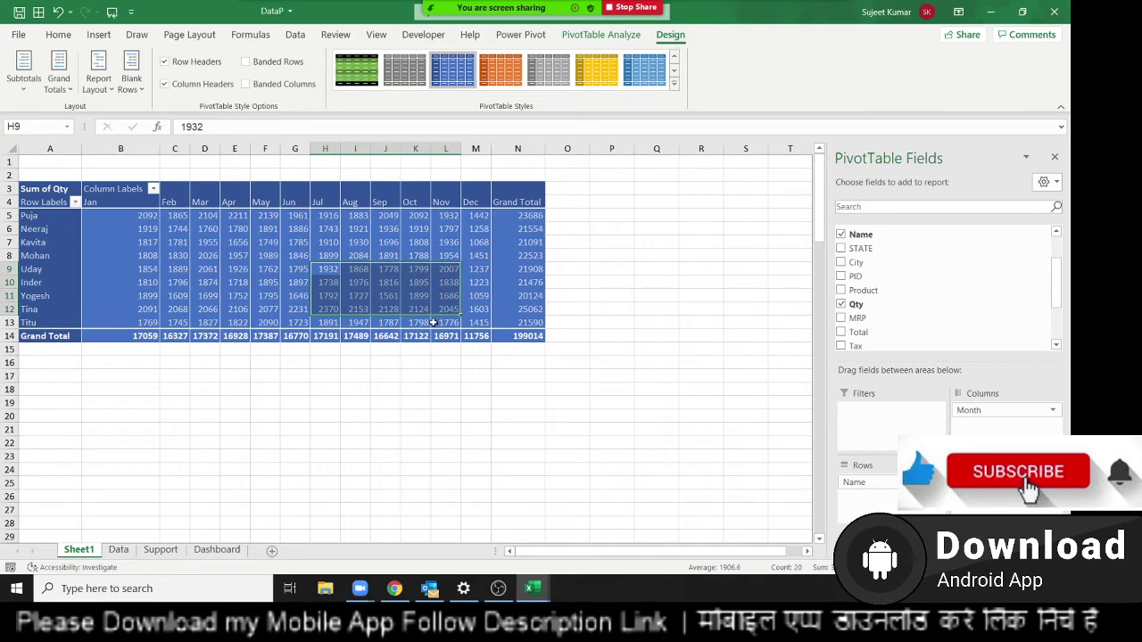
drag(40, 363, 39, 471)
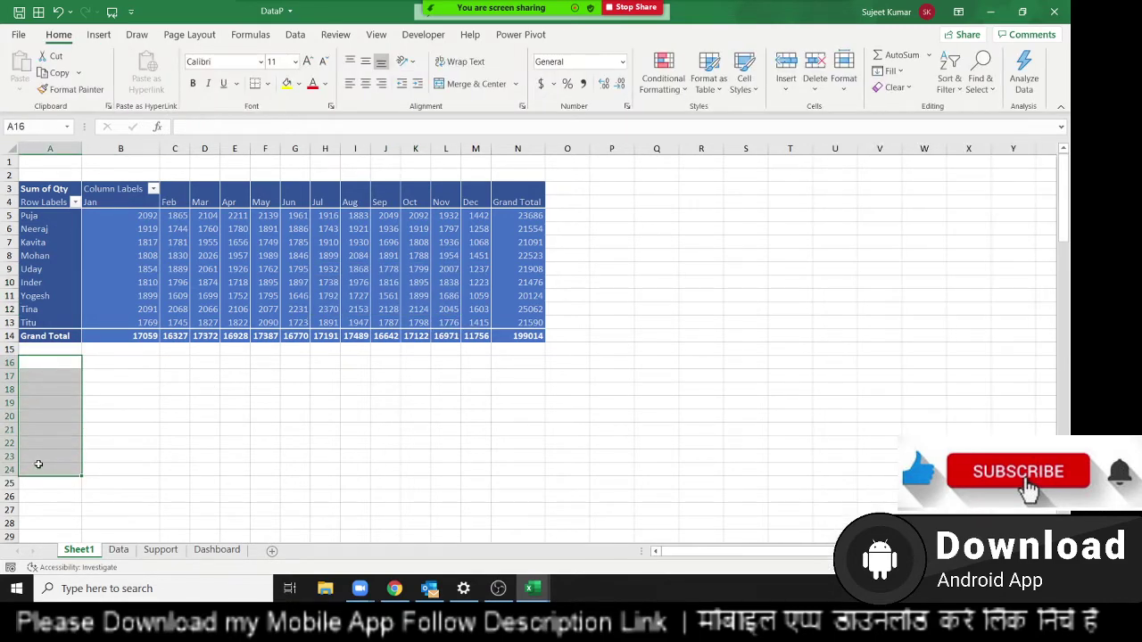
click(222, 322)
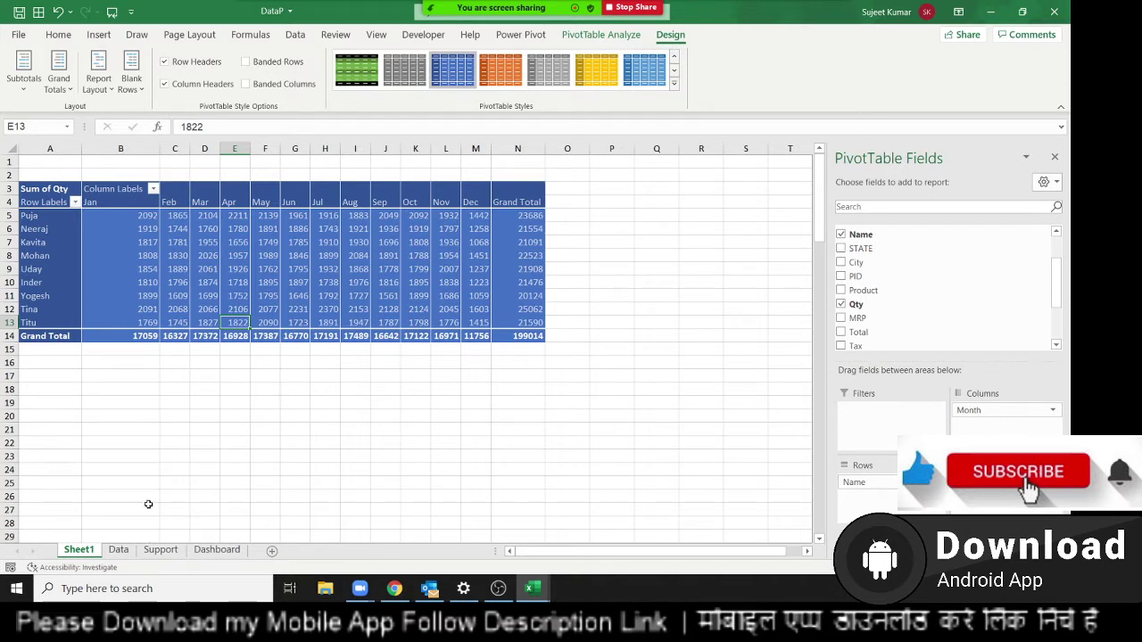
click(205, 256)
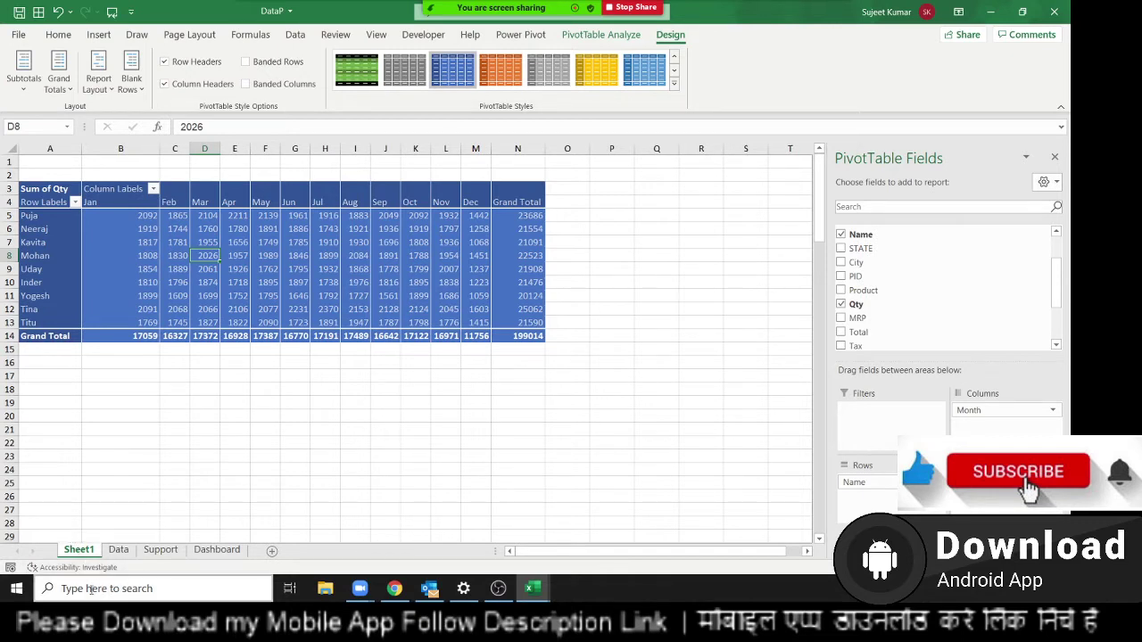
Delete the Sheet1 pivot sheet from its tab menu and confirm the warning
click(118, 551)
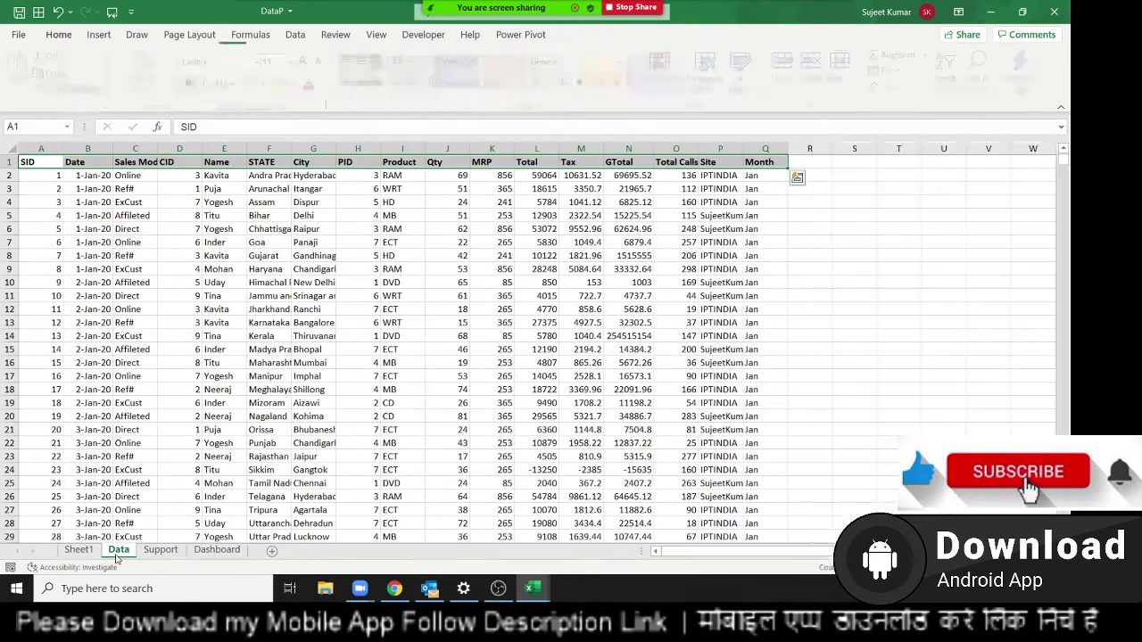
click(117, 350)
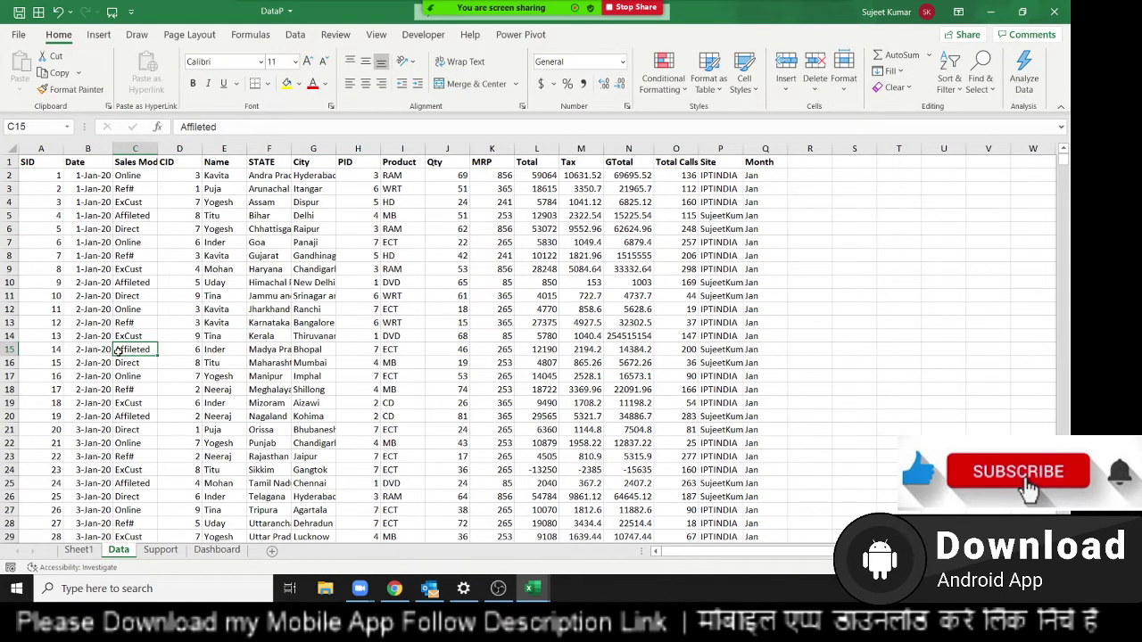
click(79, 552)
right_click(79, 552)
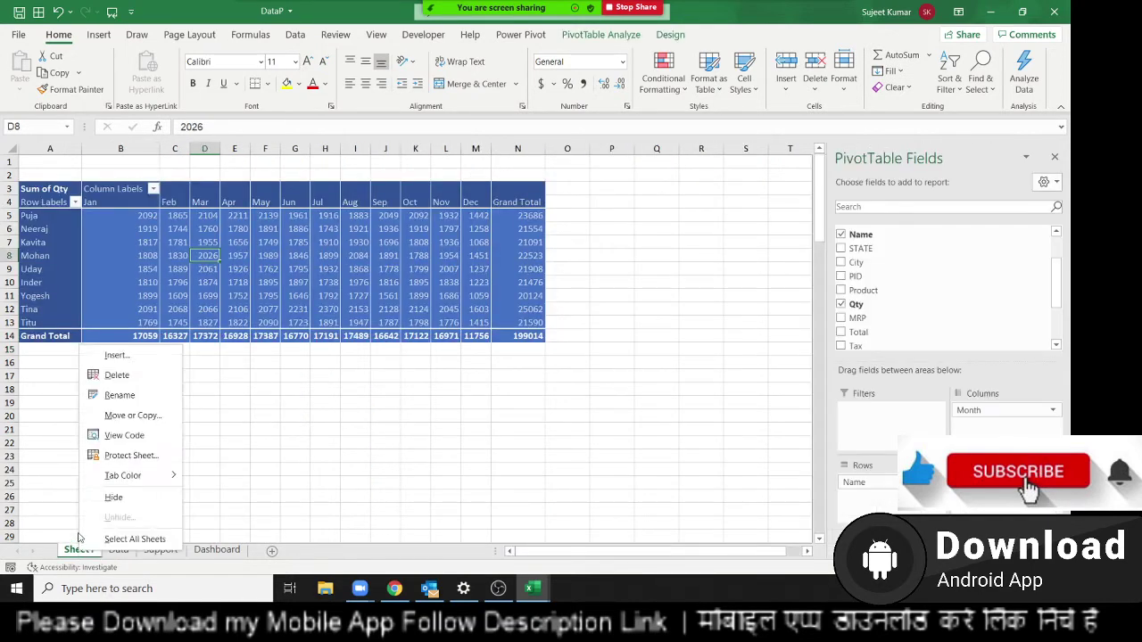
click(117, 377)
click(525, 334)
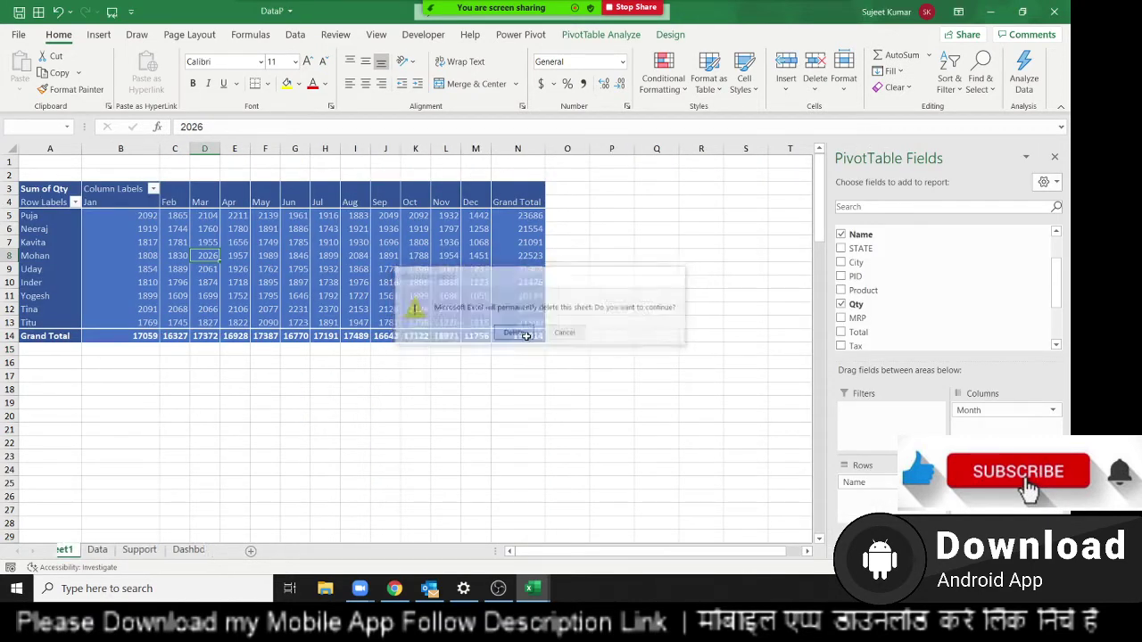
scroll(177, 378, down, 4)
scroll(177, 378, down, 2)
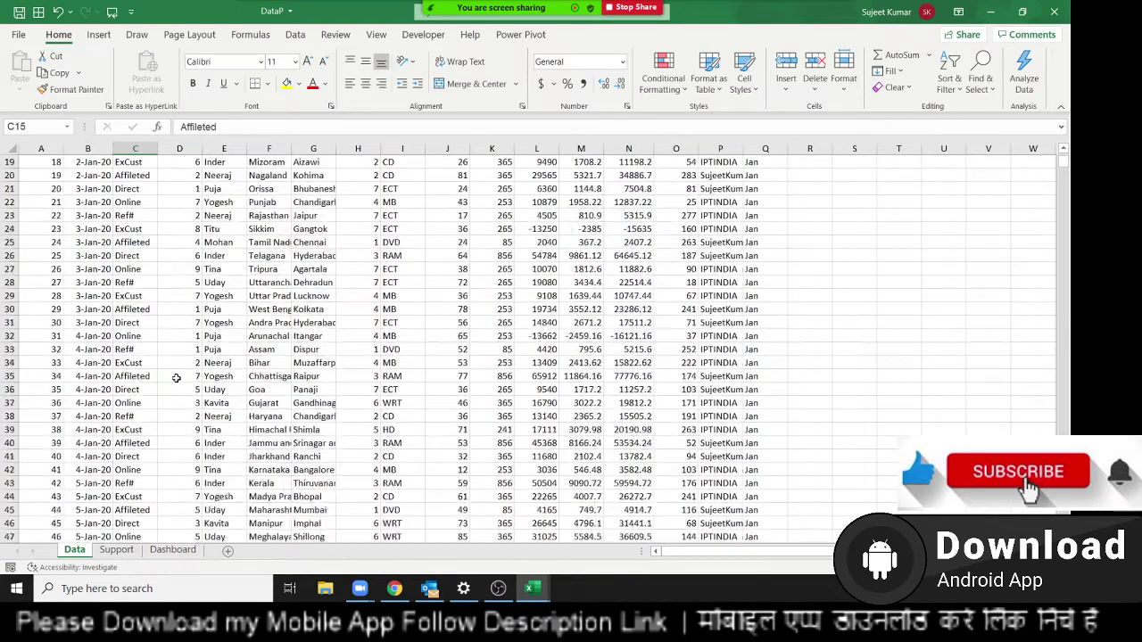
scroll(177, 379, up, 5)
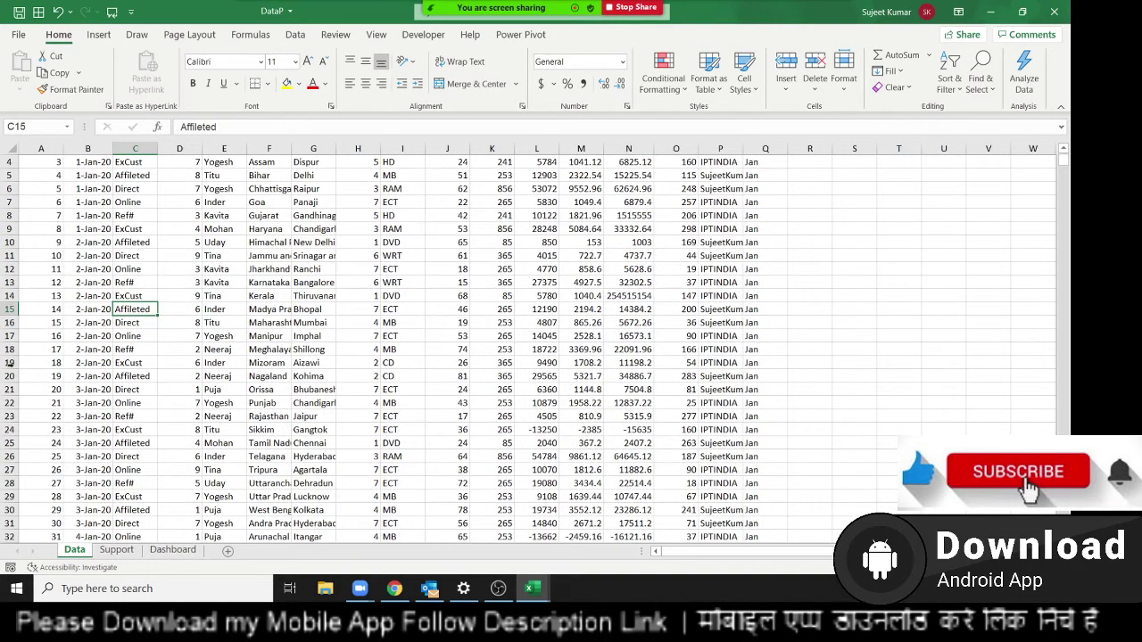
click(8, 363)
right_click(9, 362)
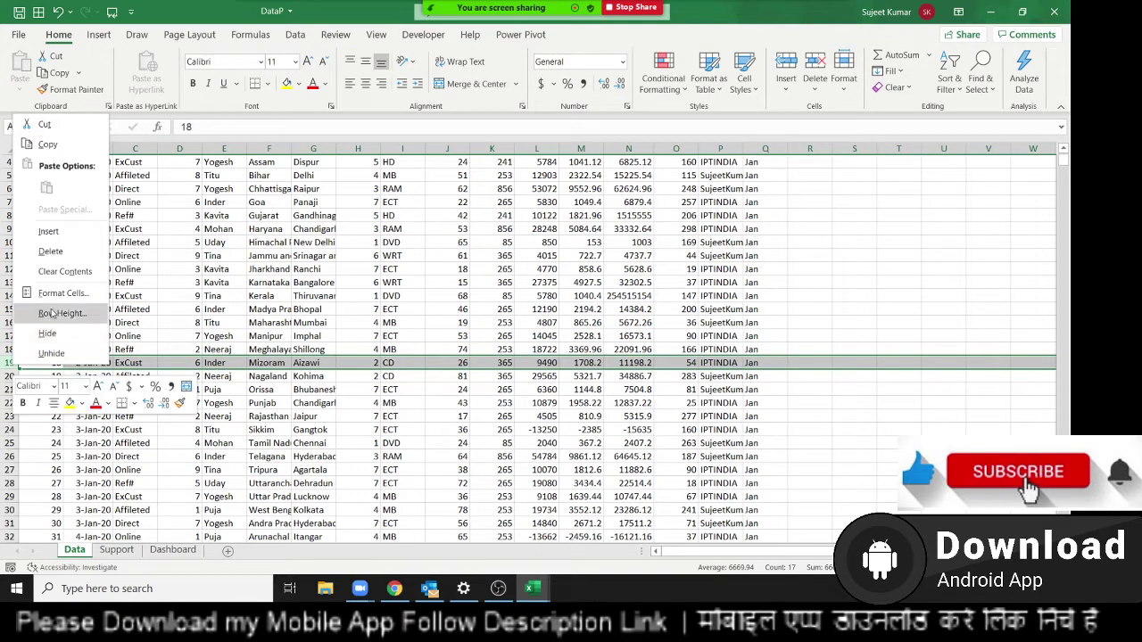
click(65, 235)
drag(58, 368, 768, 349)
scroll(151, 245, up, 1)
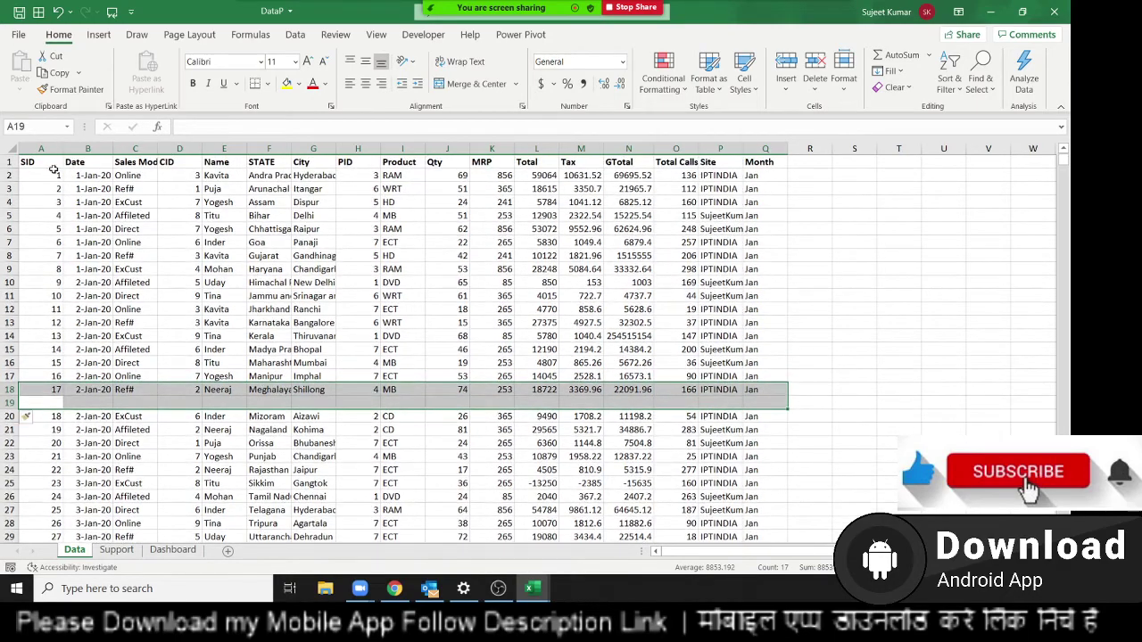
drag(53, 170, 707, 536)
scroll(414, 373, up, 4)
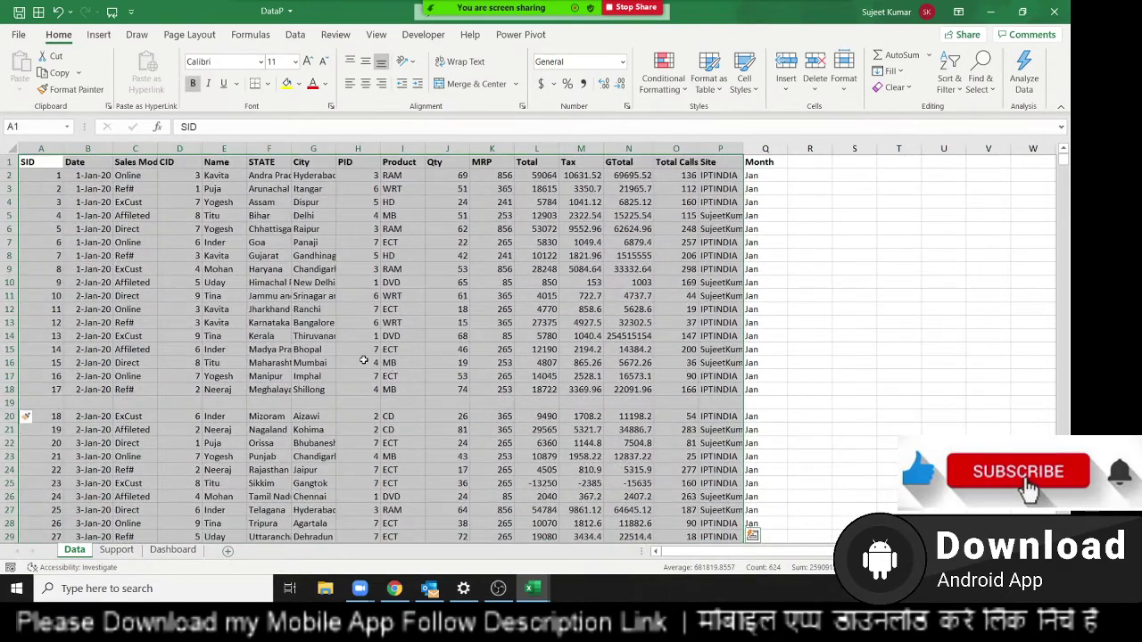
click(363, 360)
click(7, 402)
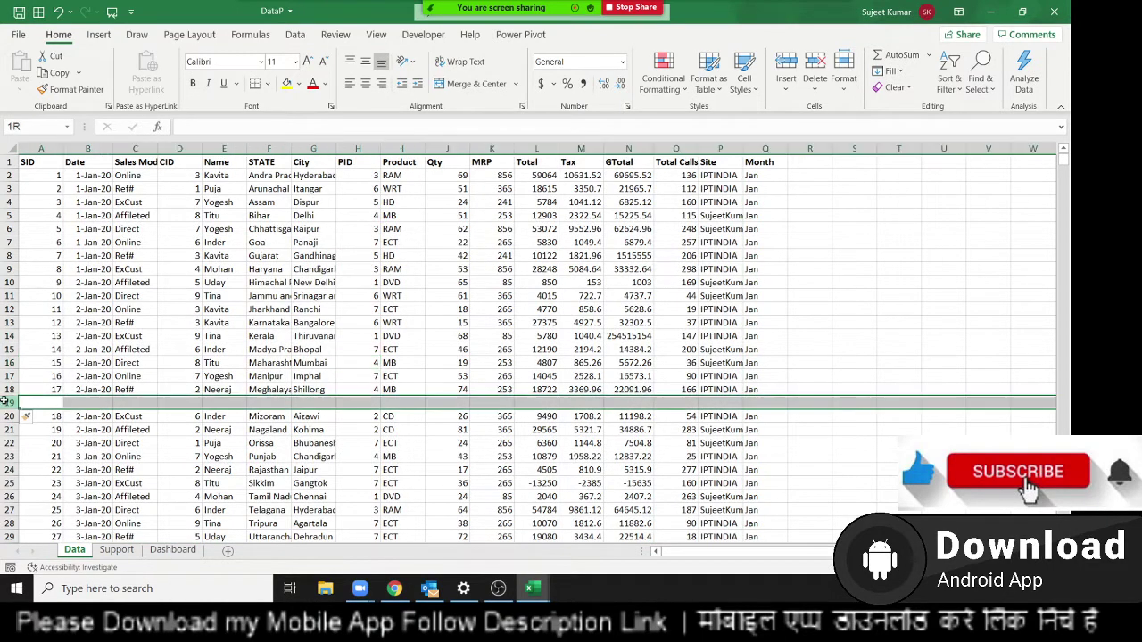
right_click(6, 402)
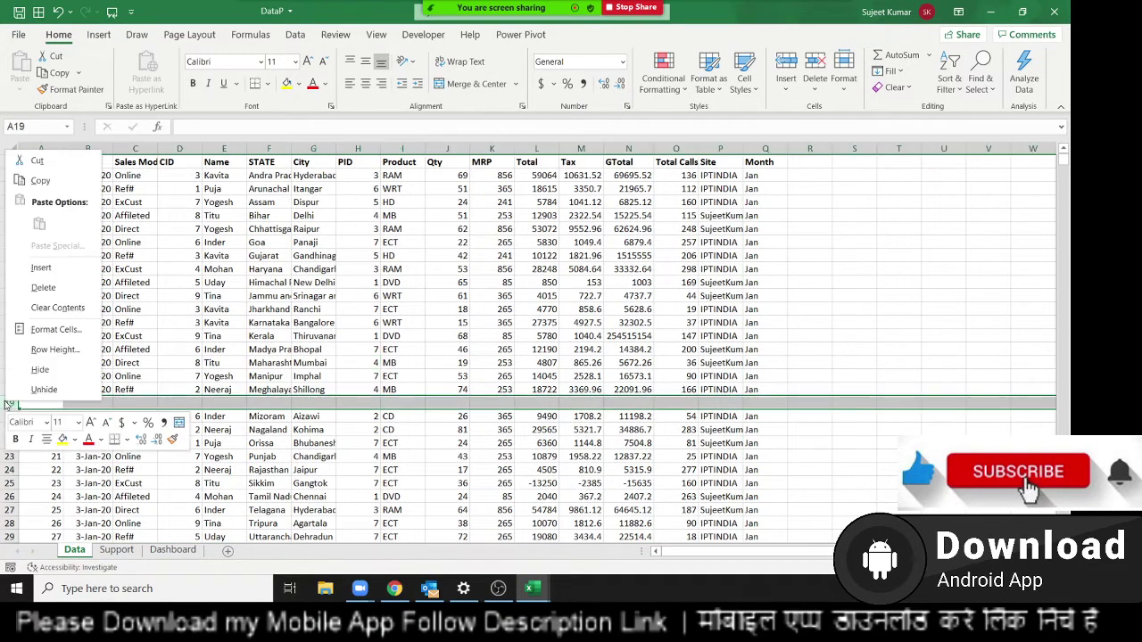
click(47, 286)
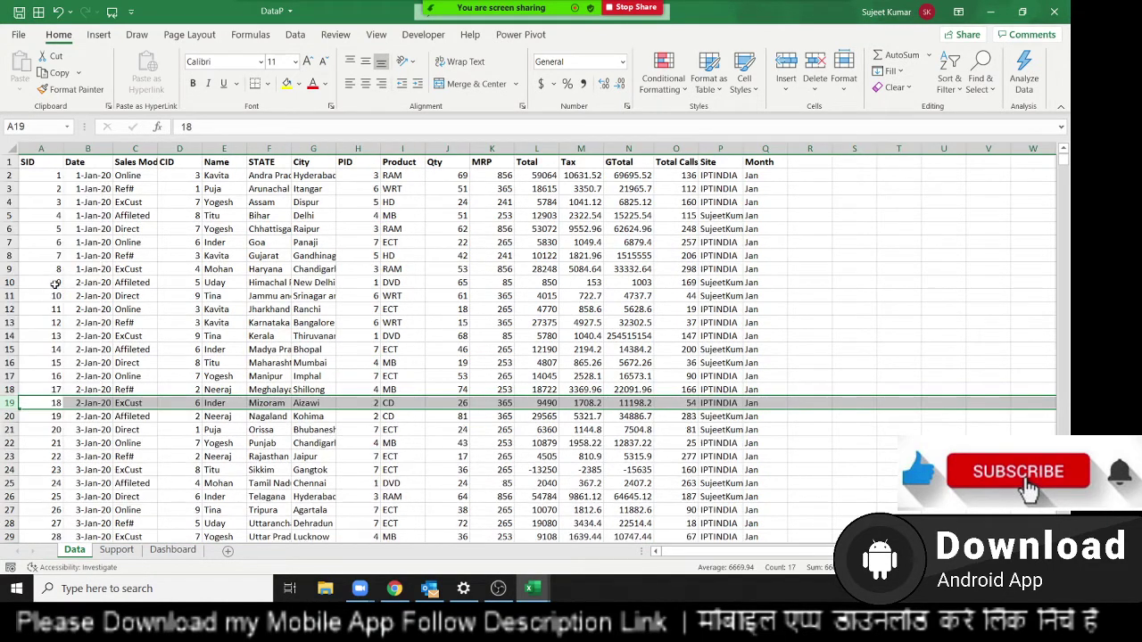
click(46, 162)
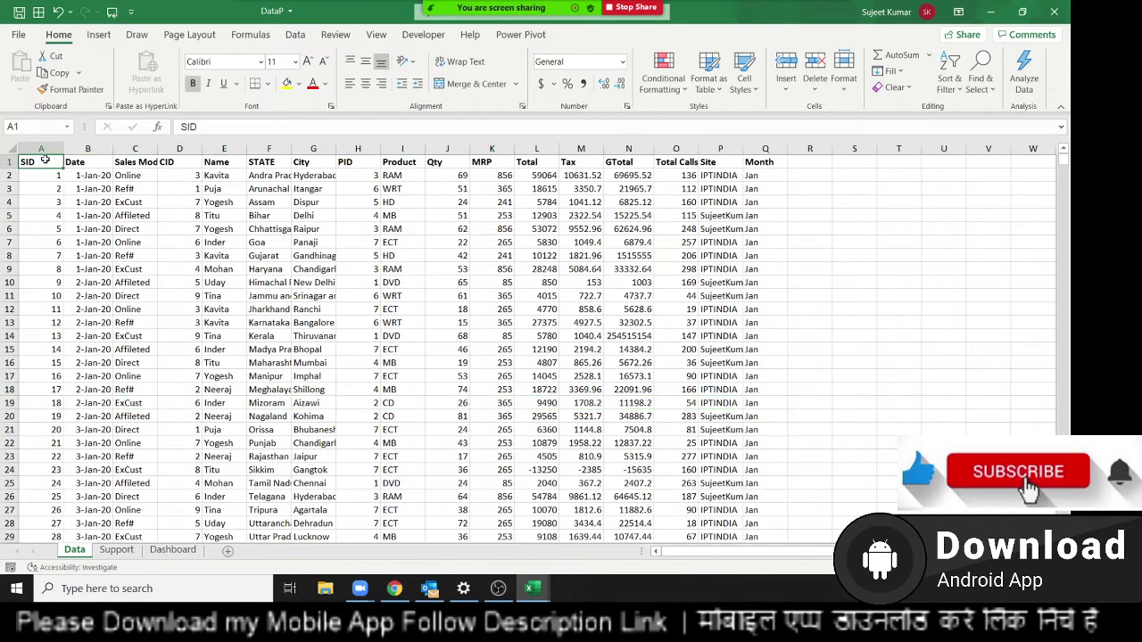
Insert a PivotTable from Data!$A$1:$Q$3914 onto a new worksheet
click(100, 37)
click(25, 72)
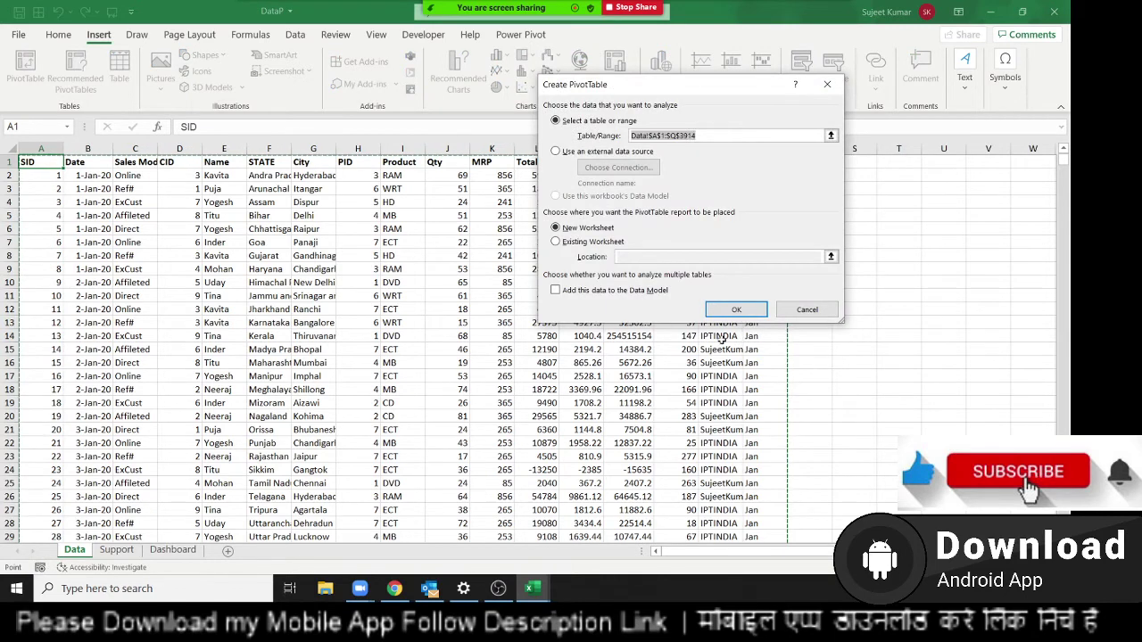
click(691, 137)
click(691, 136)
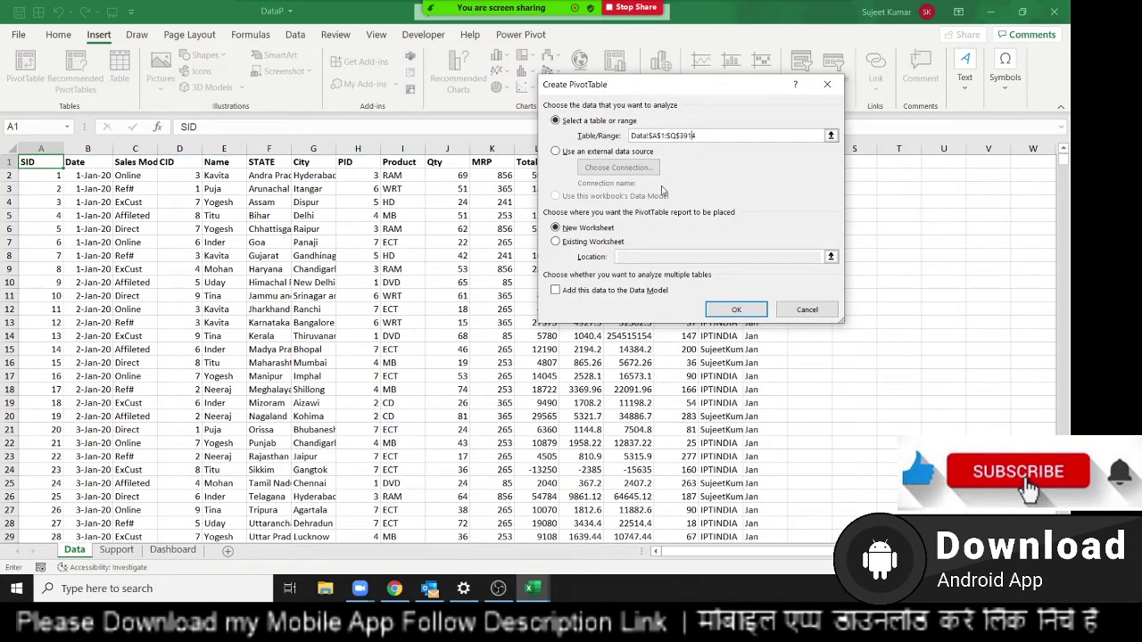
click(732, 313)
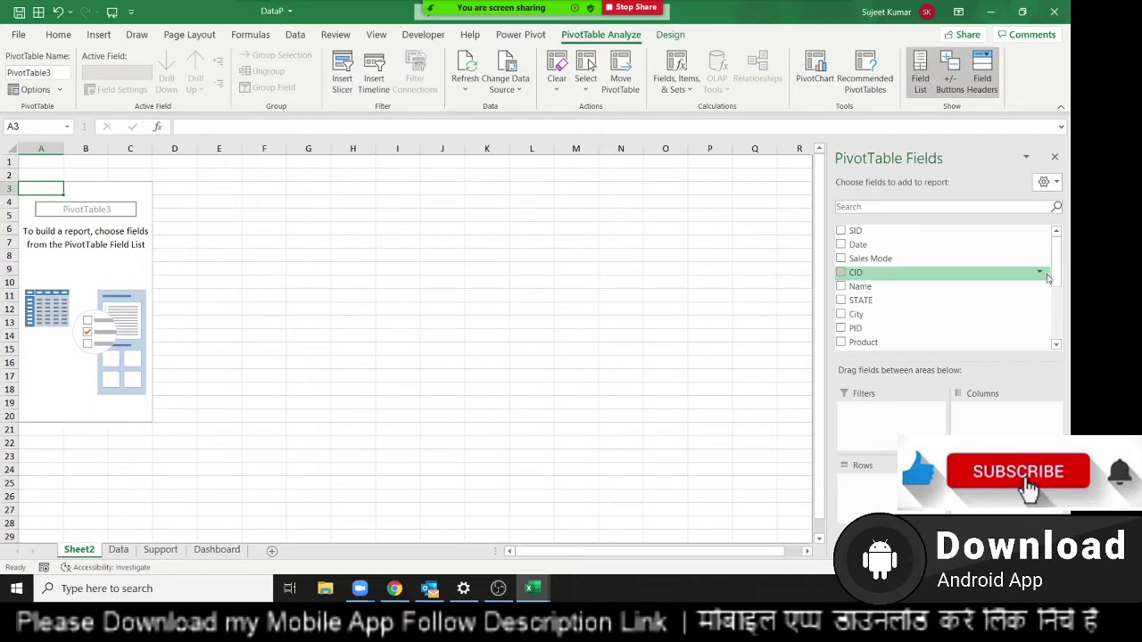
Place Name in rows, Sales Mode in columns and Sum of Qty in values
scroll(1044, 275, down, 2)
scroll(1067, 322, down, 3)
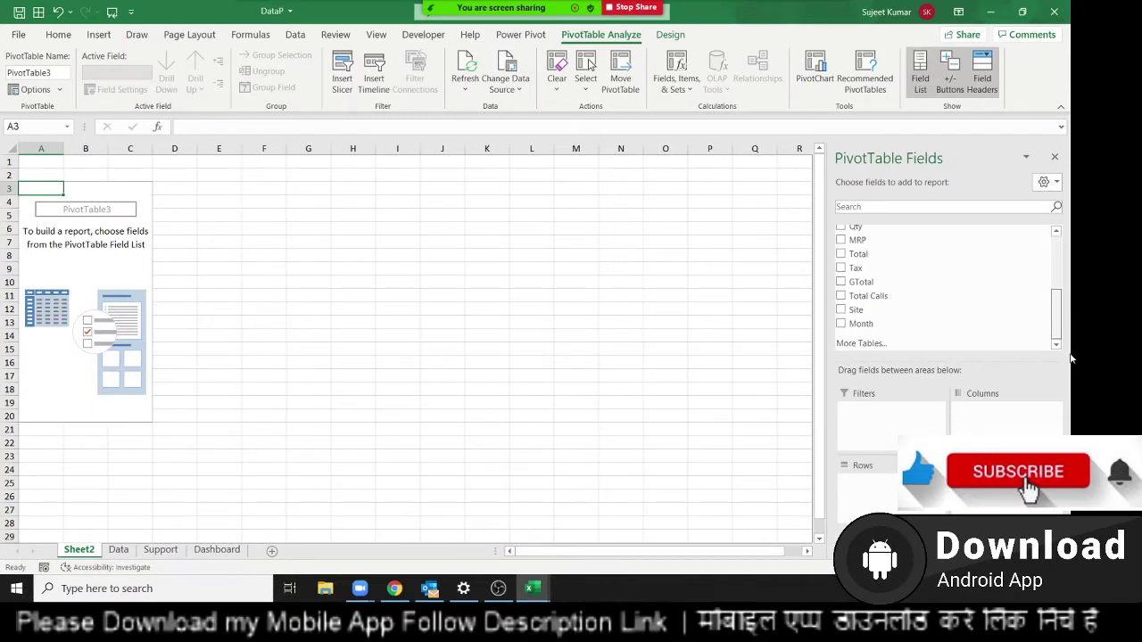
scroll(1065, 258, up, 5)
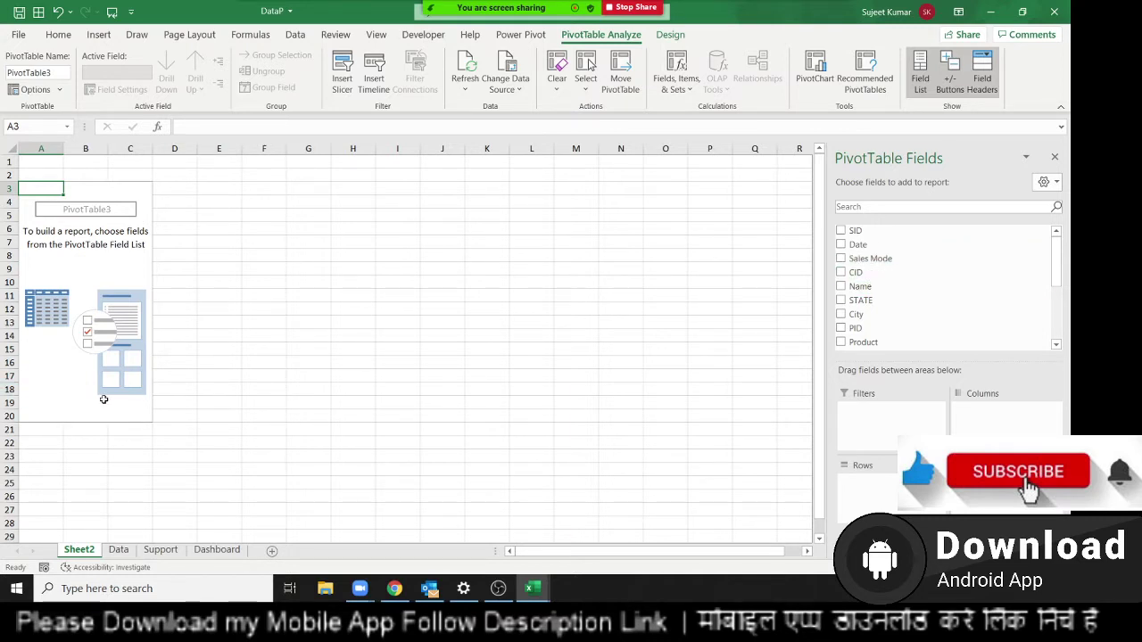
scroll(966, 255, down, 4)
scroll(964, 268, up, 4)
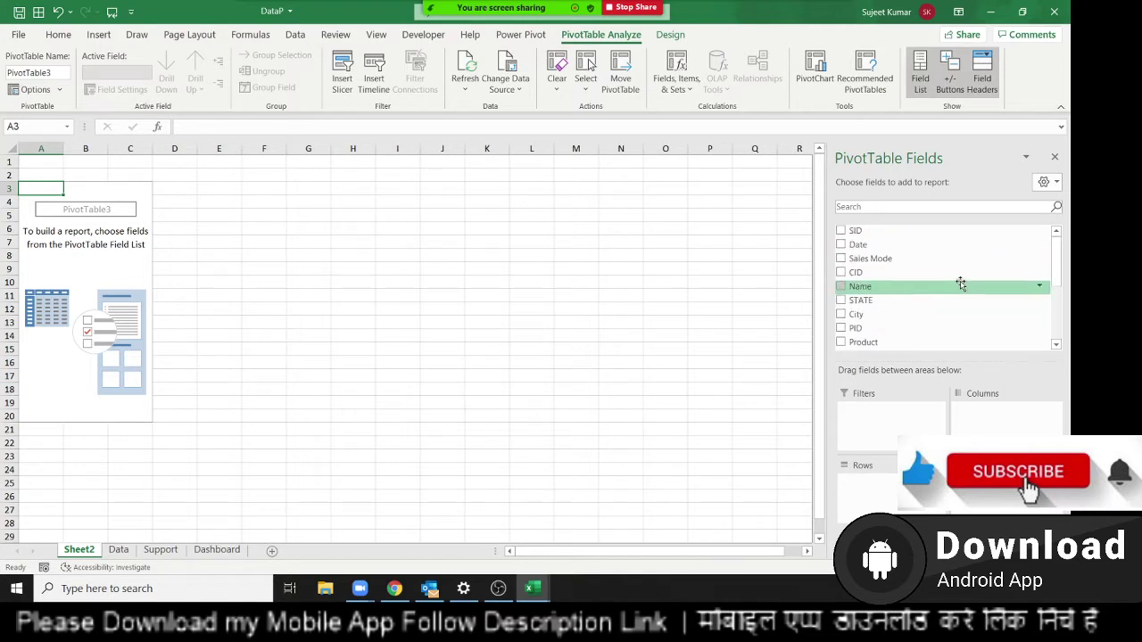
drag(933, 286, 893, 502)
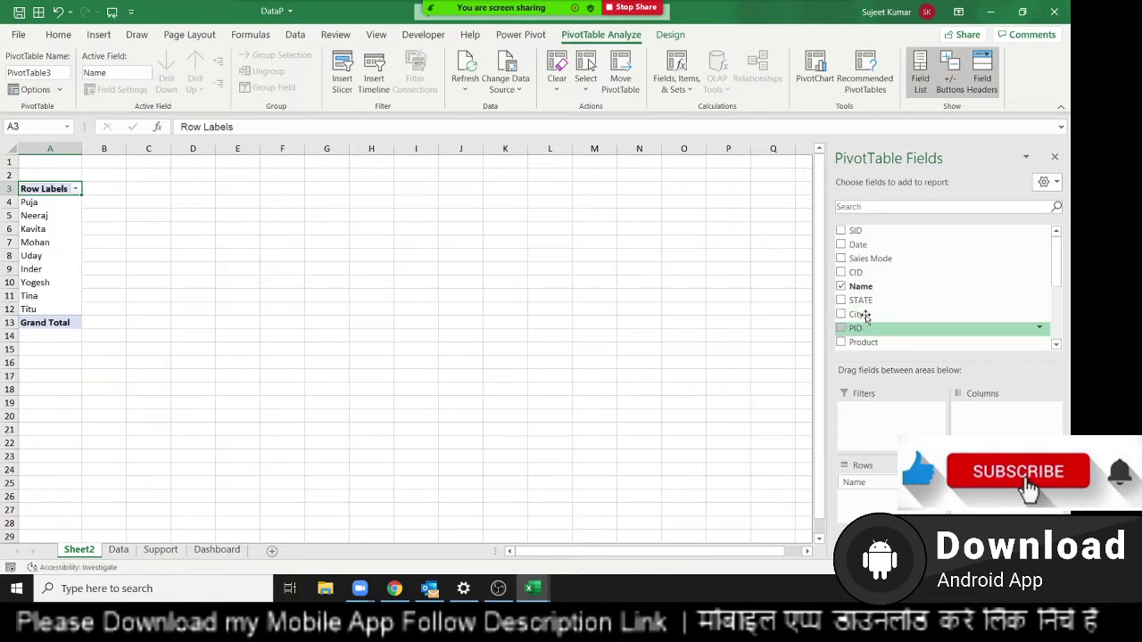
drag(870, 258, 996, 411)
scroll(930, 330, down, 4)
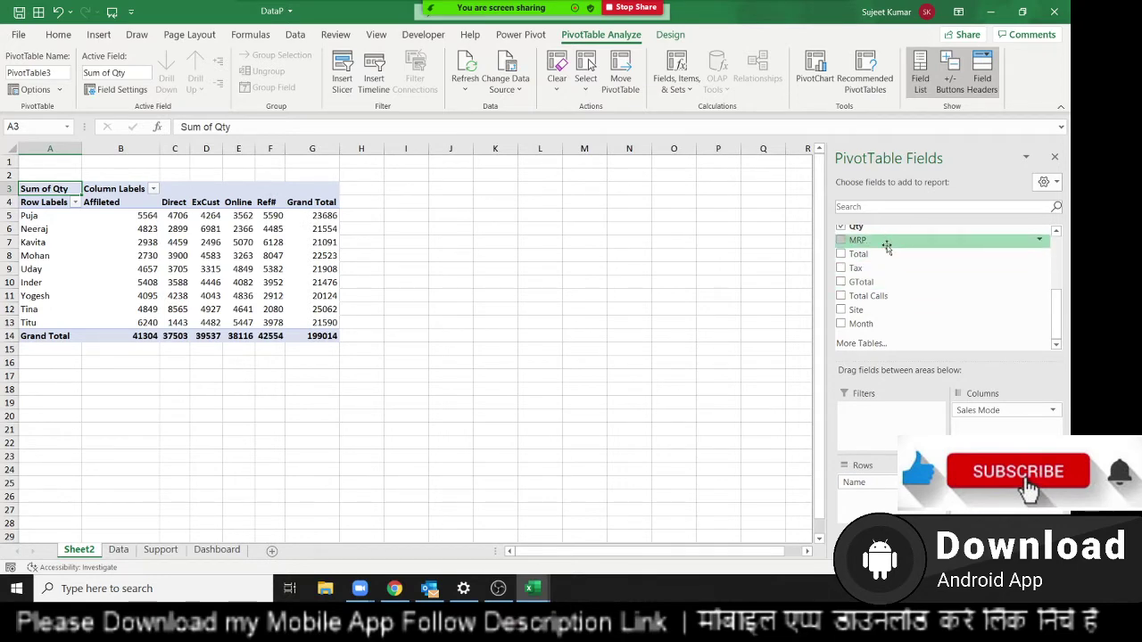
Add MRP to the values and summarize it as Average
drag(857, 240, 997, 516)
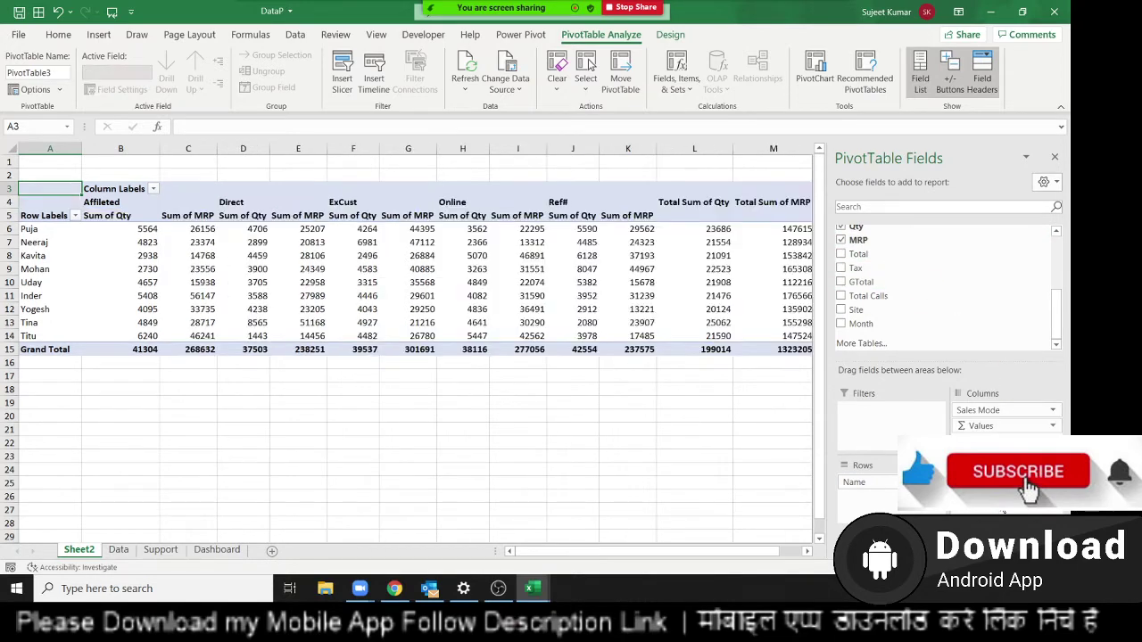
click(997, 516)
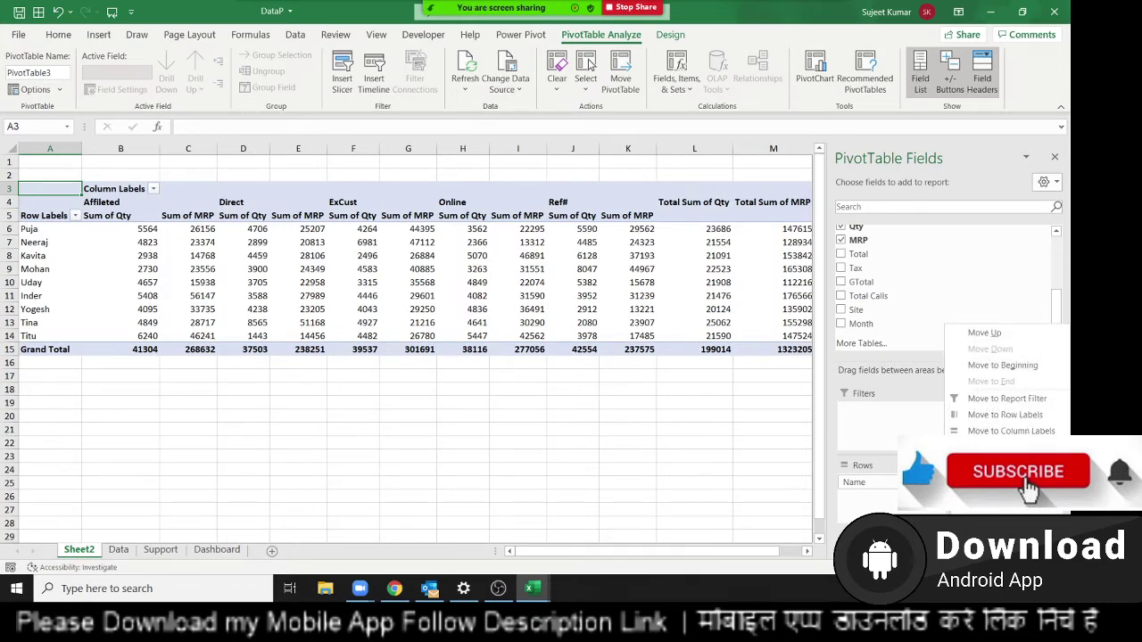
key(Escape)
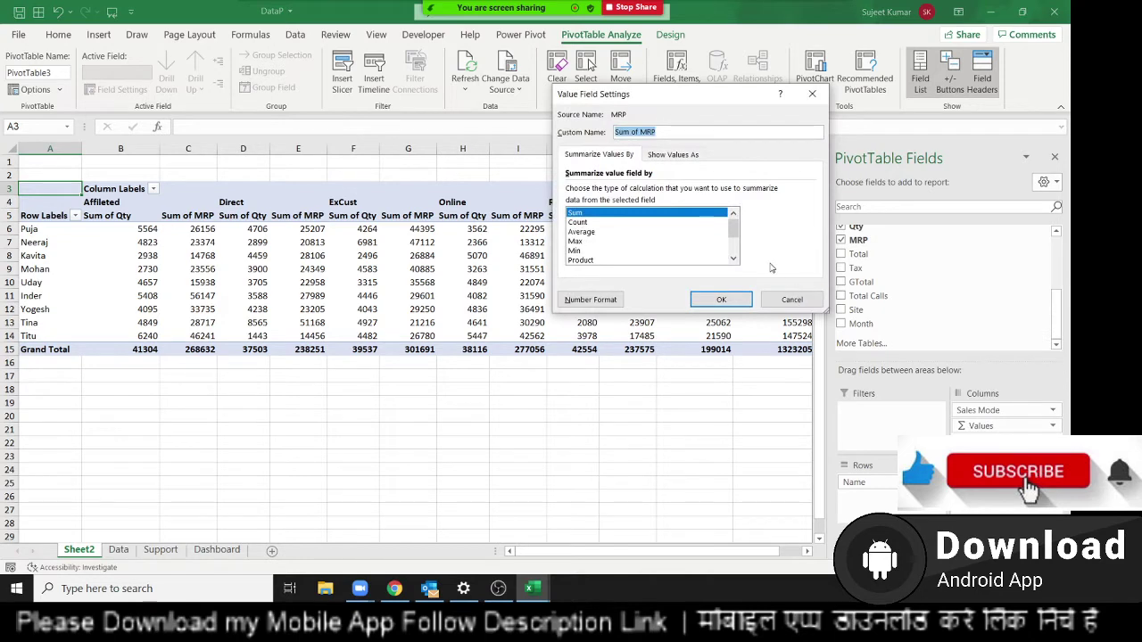
click(581, 232)
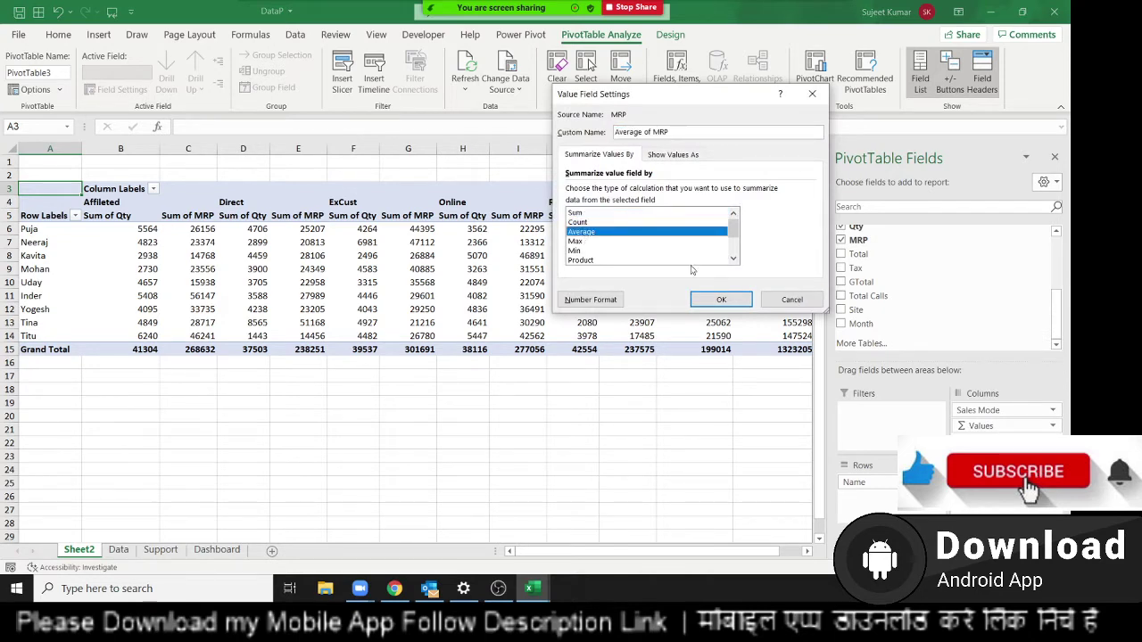
click(721, 299)
drag(230, 268, 576, 268)
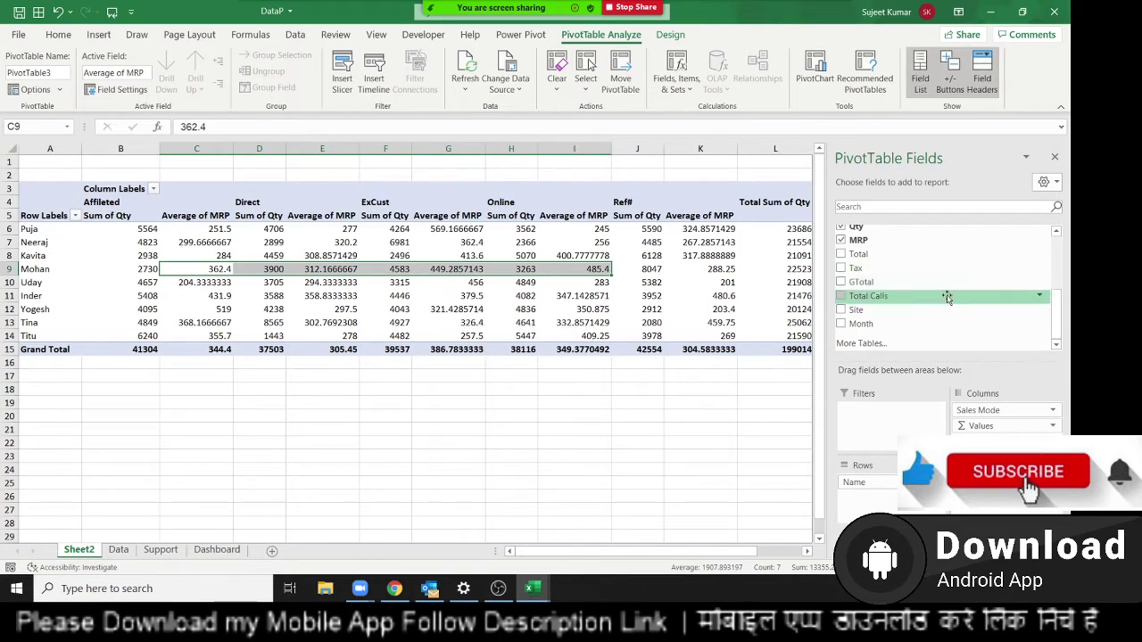
Add Sum of GTotal and Sum of Total Calls to the pivot values
click(918, 284)
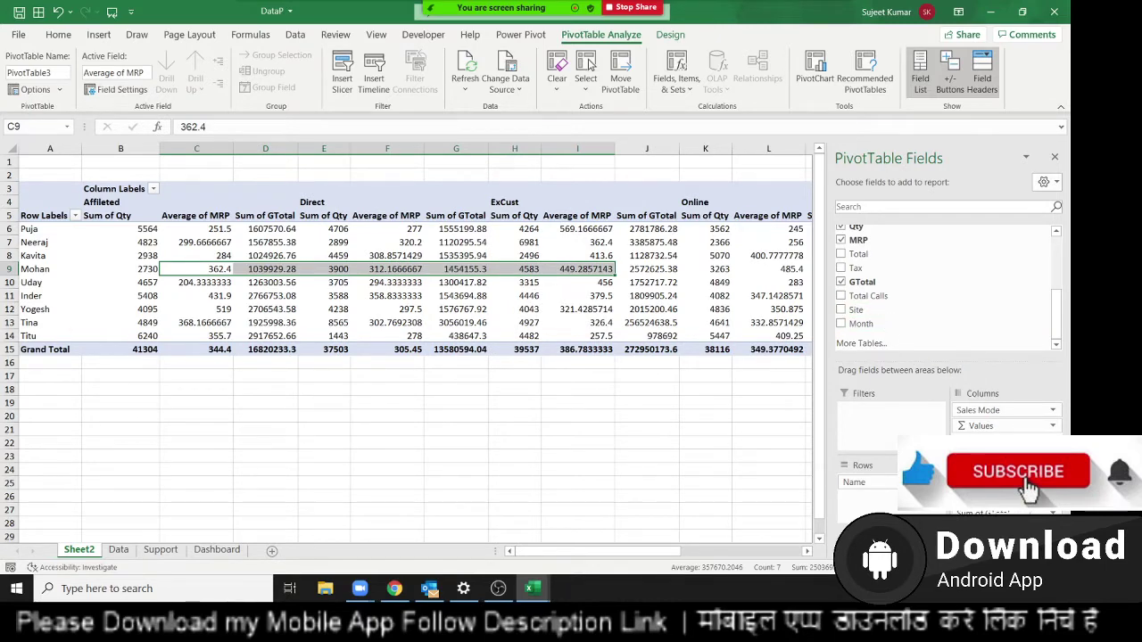
click(840, 296)
click(540, 416)
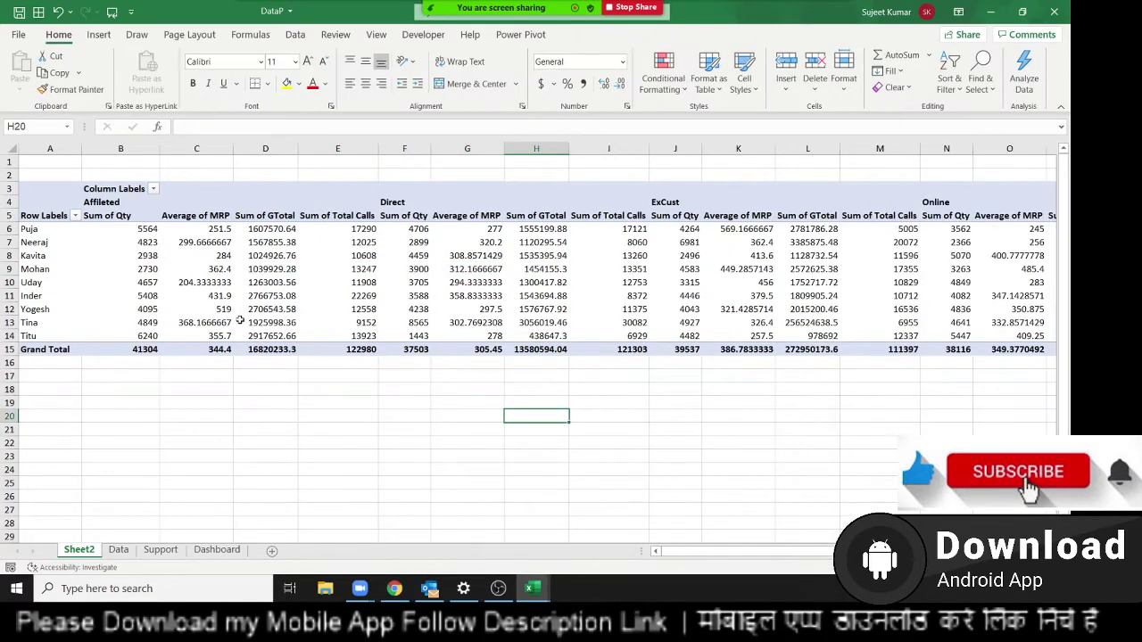
drag(256, 282, 1069, 290)
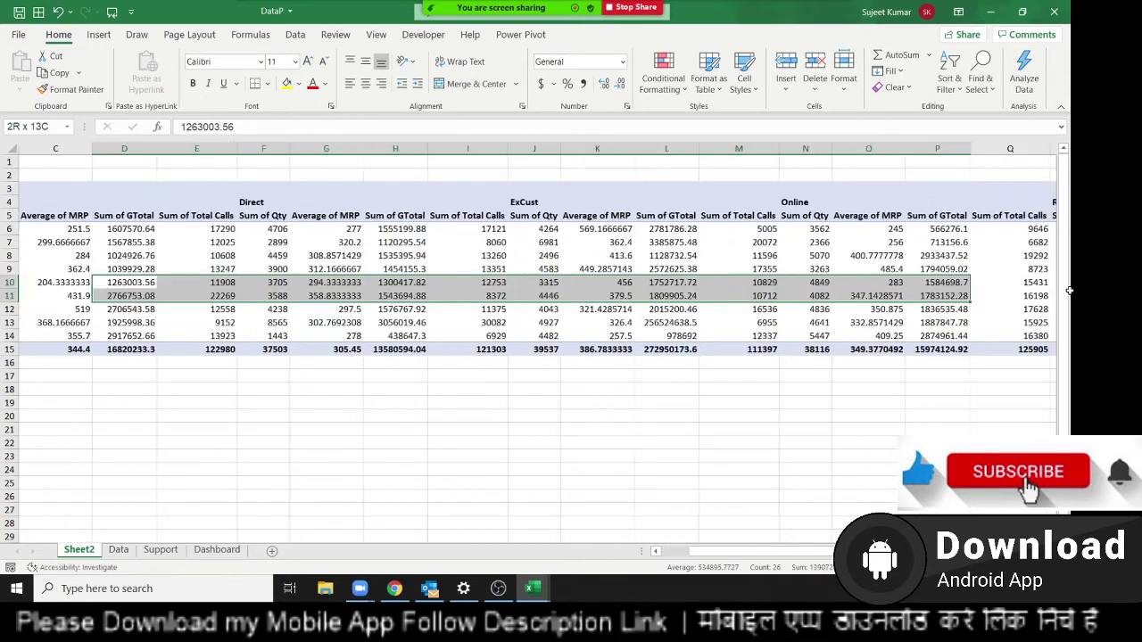
mouse_move(1069, 290)
mouse_down()
mouse_move(943, 271)
mouse_move(26, 228)
mouse_up()
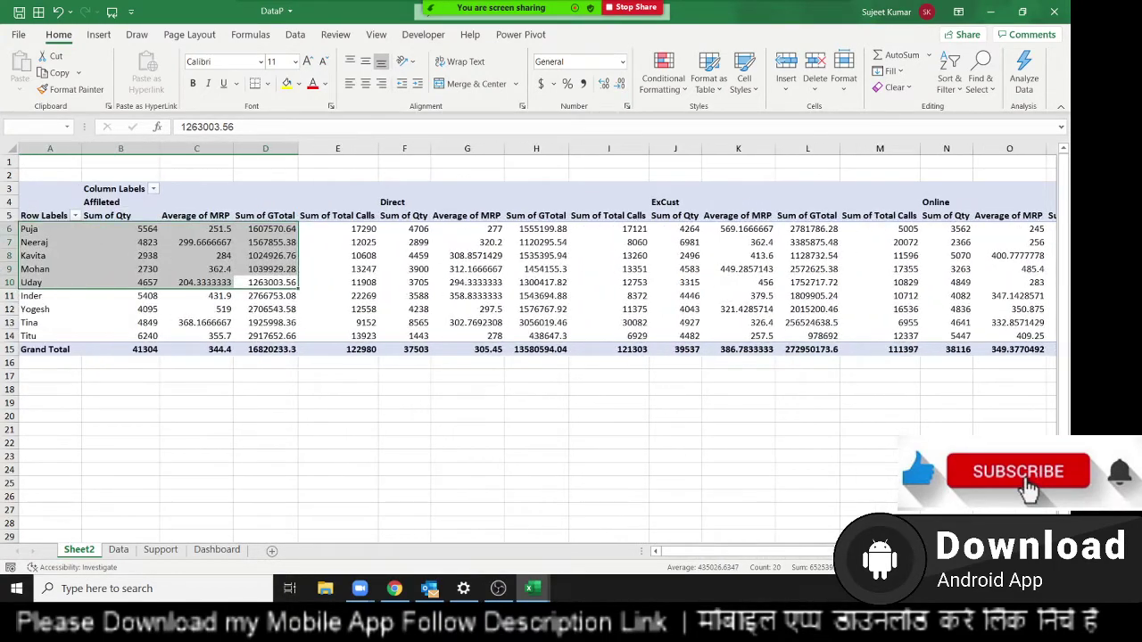
click(405, 268)
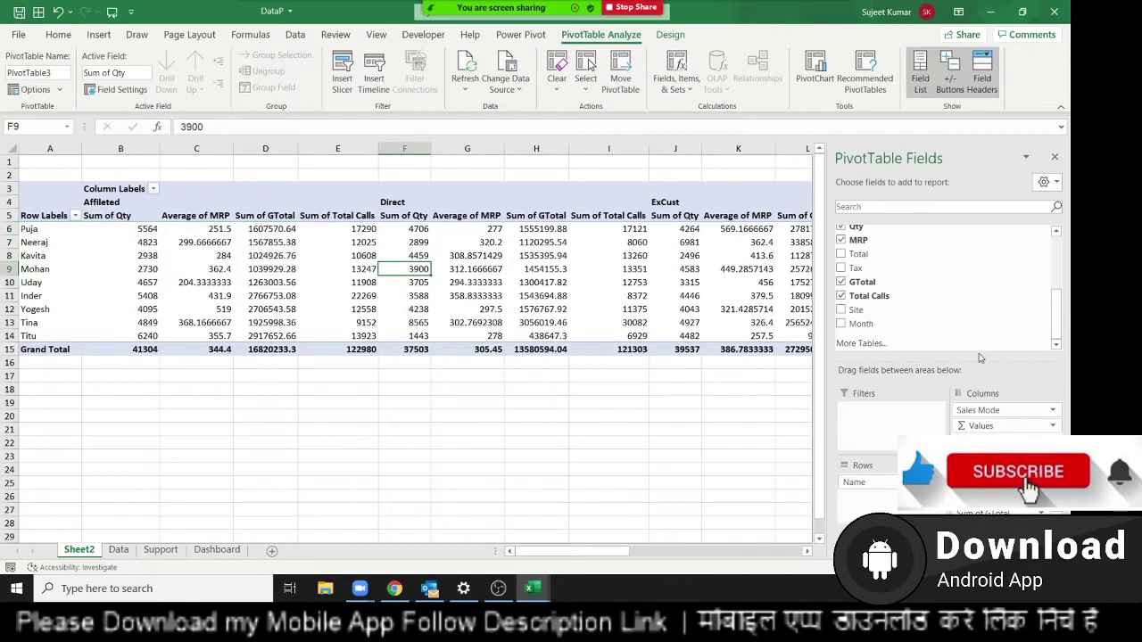
Drag Sales Mode from Columns to Rows under Name, nesting Affileted, Direct, ExCust, Online, Ref# per person
click(964, 410)
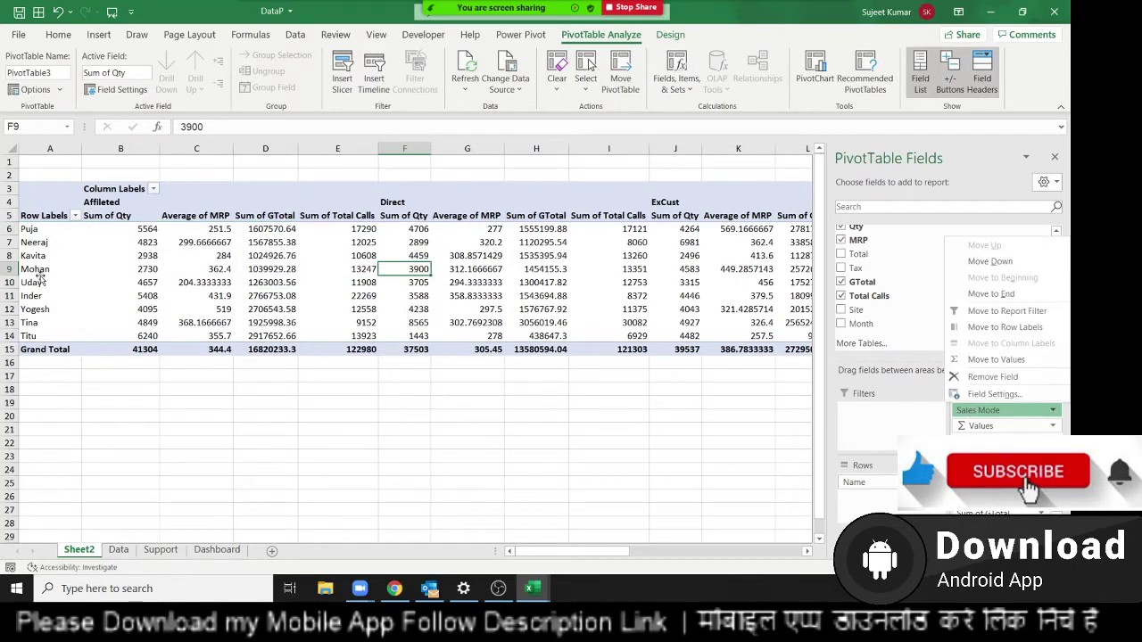
click(7, 203)
click(8, 203)
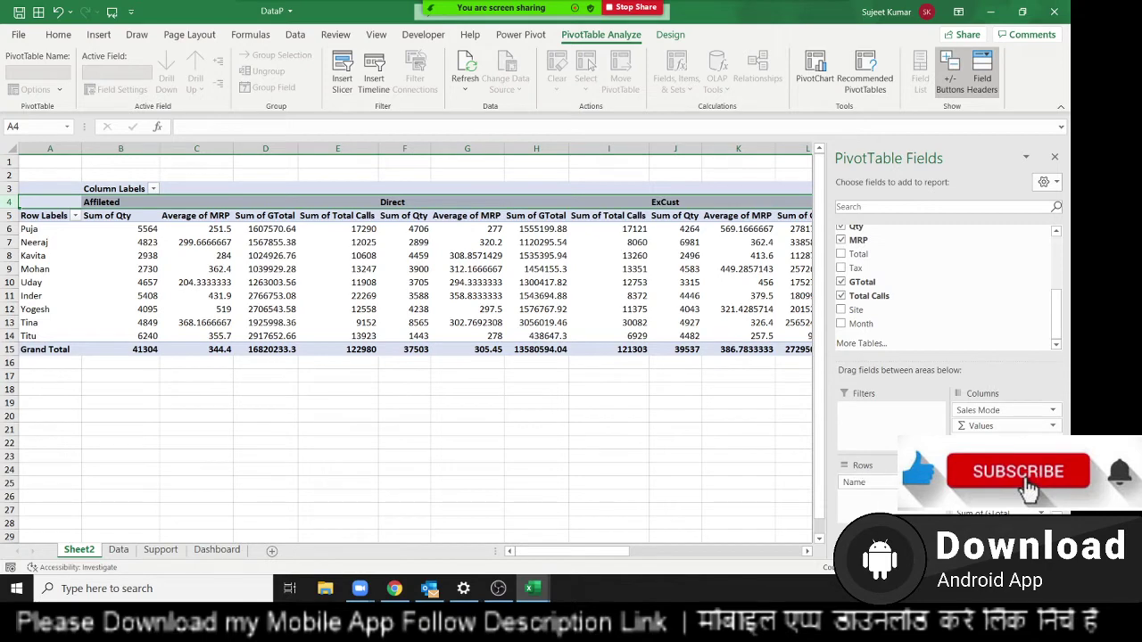
drag(962, 416, 883, 500)
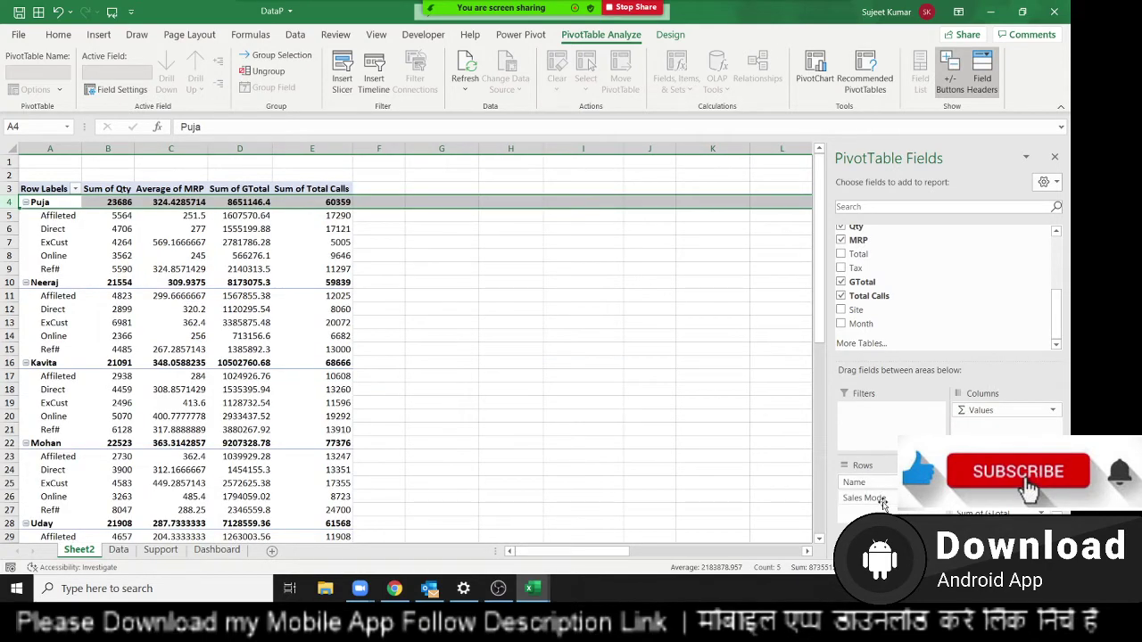
Toggle Puja's sales-mode group collapsed and expanded, leaving it expanded
click(170, 350)
scroll(332, 342, down, 3)
scroll(330, 344, down, 3)
scroll(330, 343, up, 4)
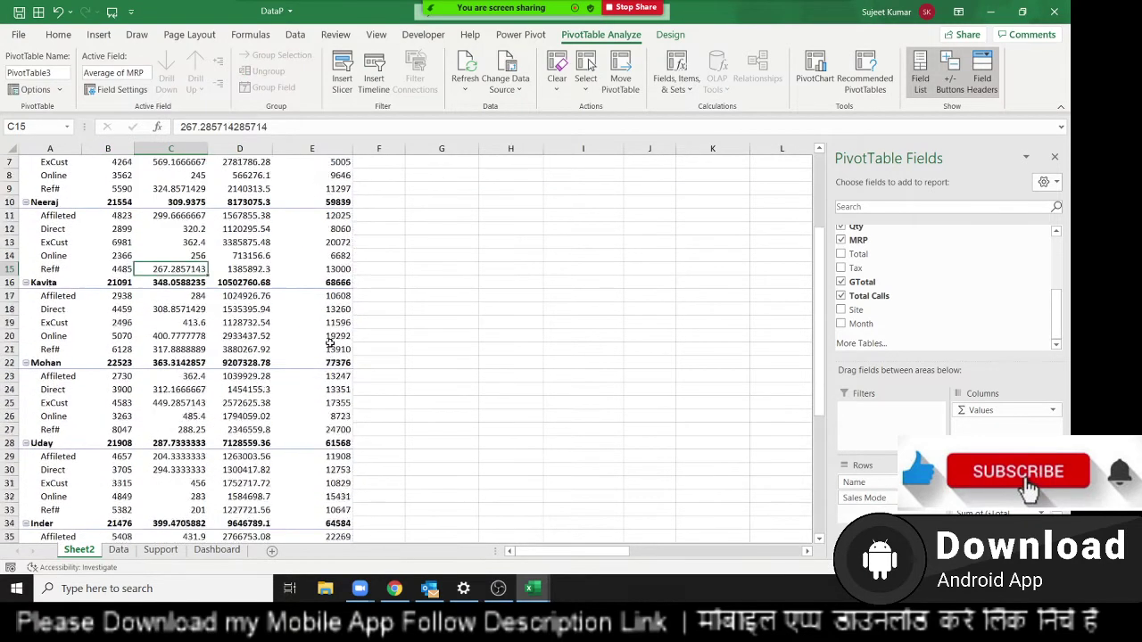
scroll(331, 343, up, 2)
click(60, 218)
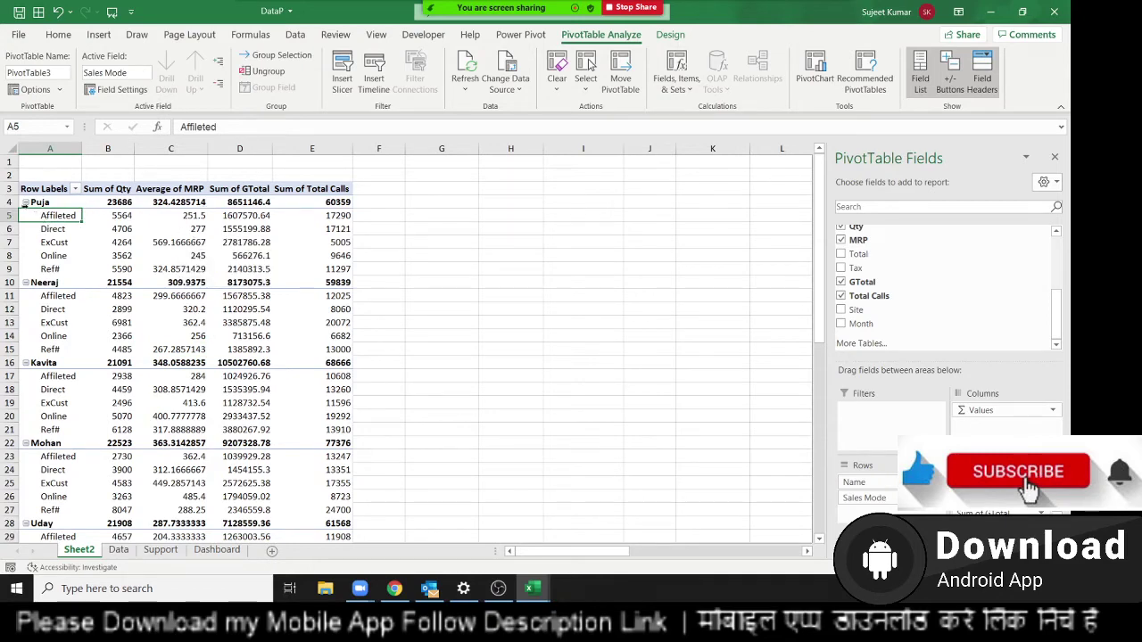
click(26, 203)
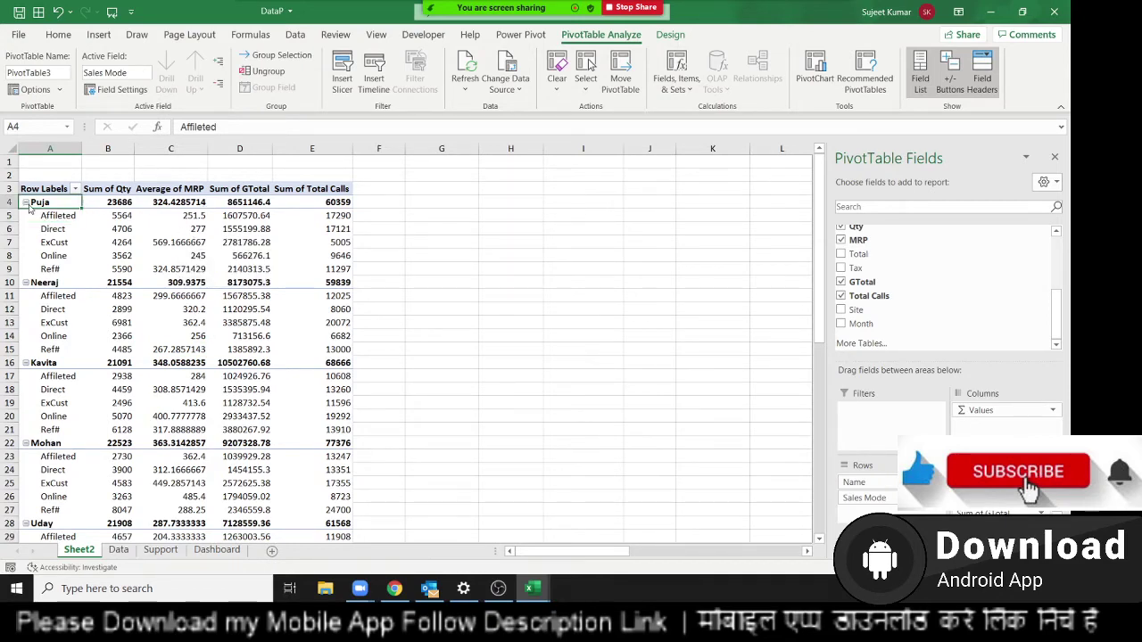
click(26, 202)
click(26, 202)
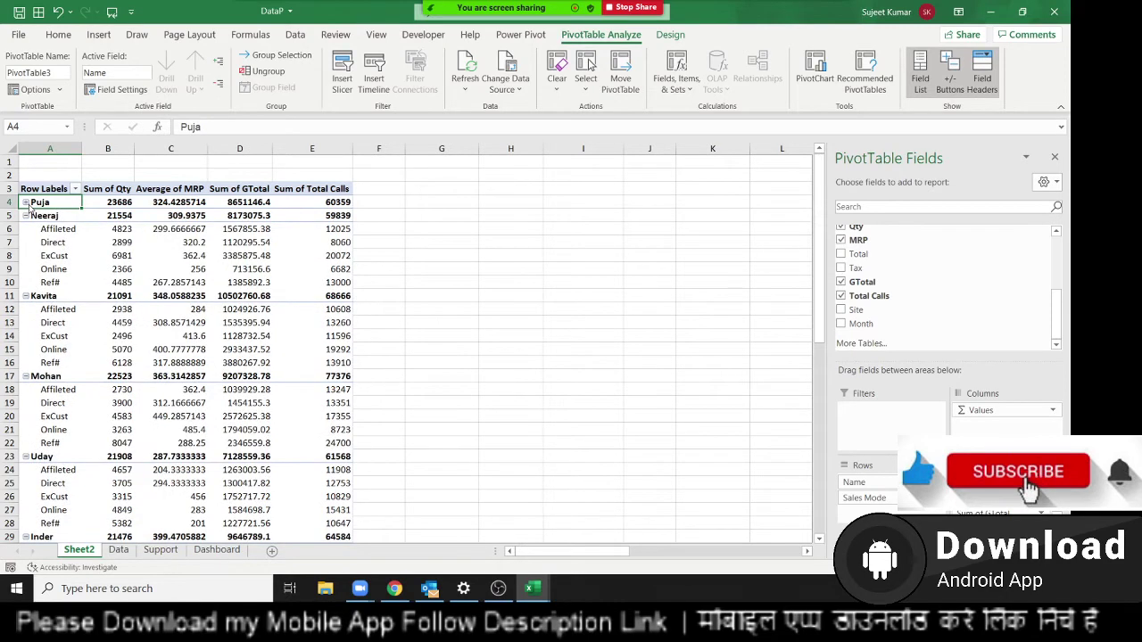
click(26, 203)
click(26, 202)
click(26, 202)
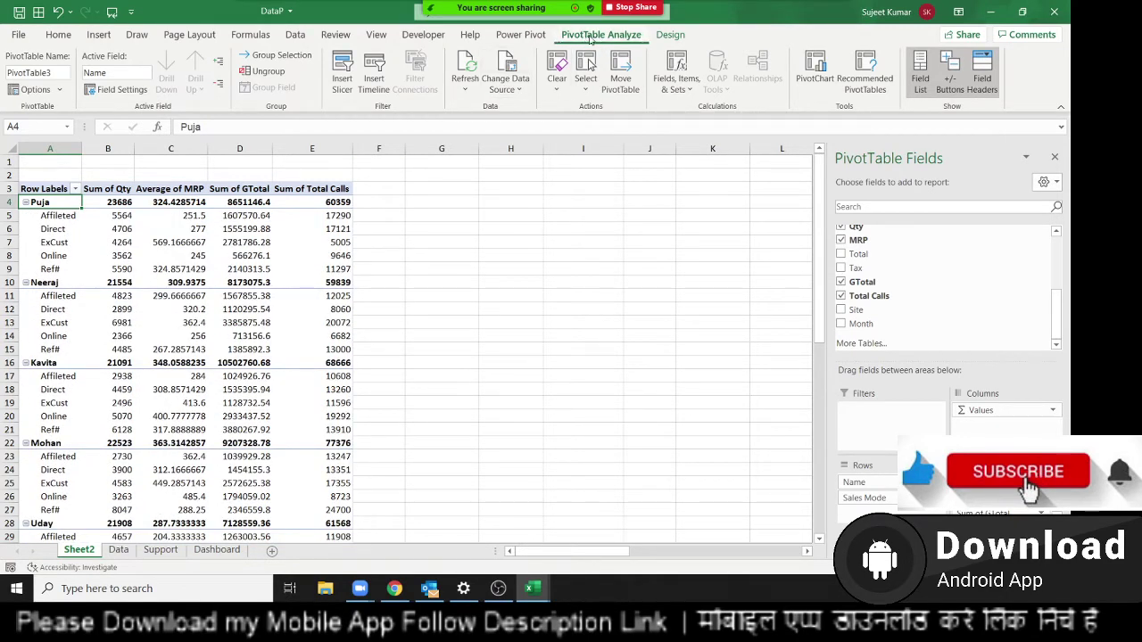
Use Collapse Field to reduce every name to a single pivot line
click(217, 87)
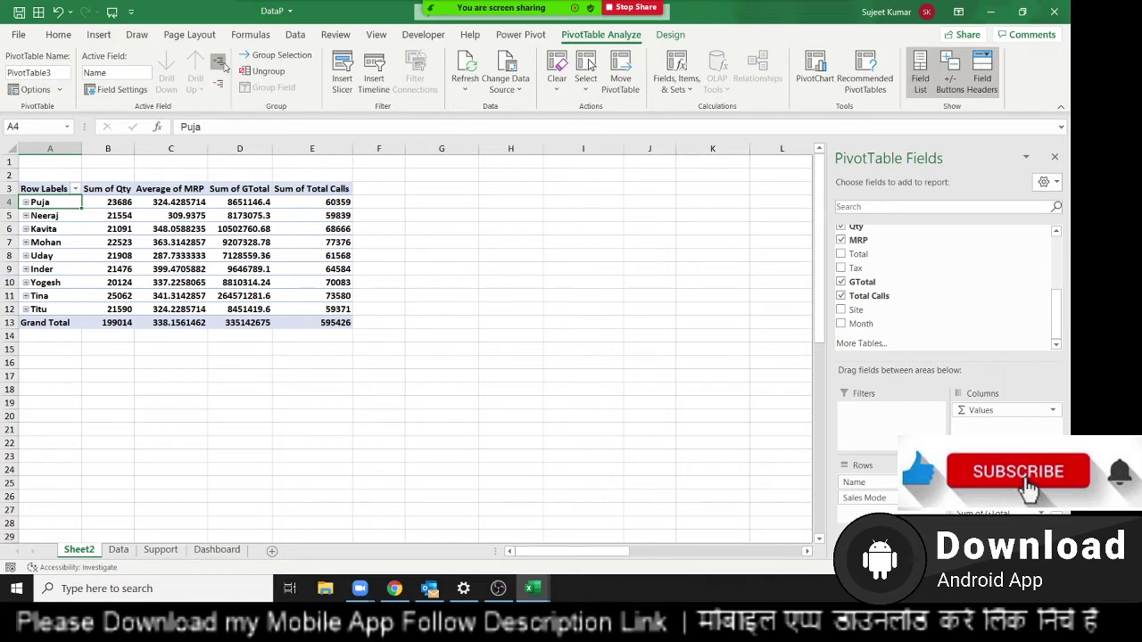
click(218, 60)
click(219, 85)
click(218, 61)
click(218, 86)
click(316, 427)
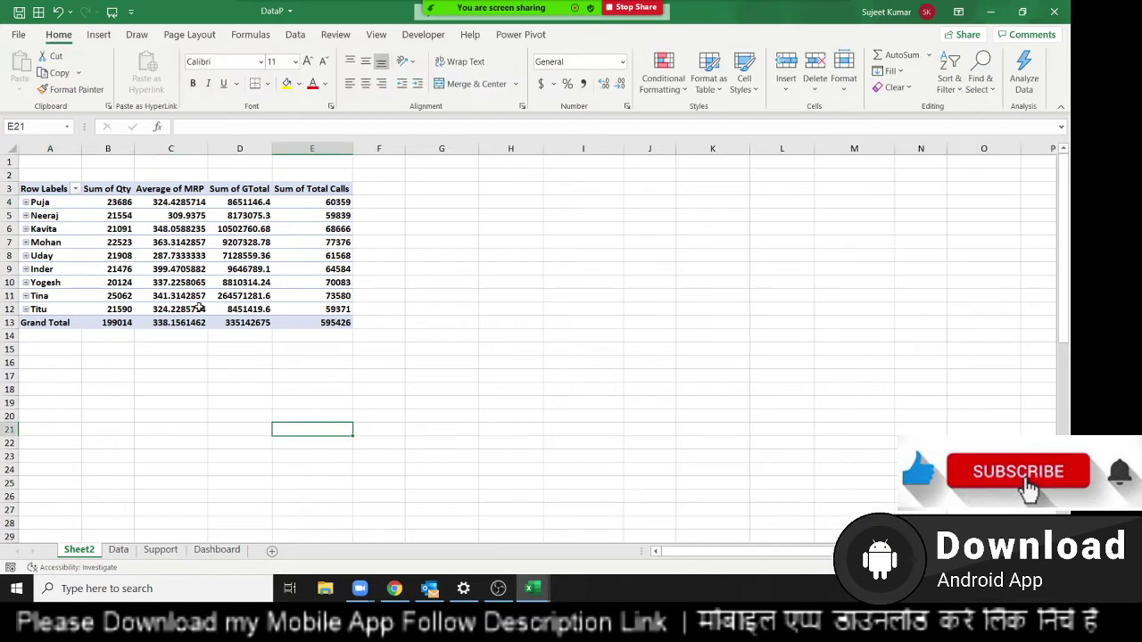
Expand only Mohan to show his Direct through Ref# sales-mode rows
mouse_move(199, 306)
click(56, 242)
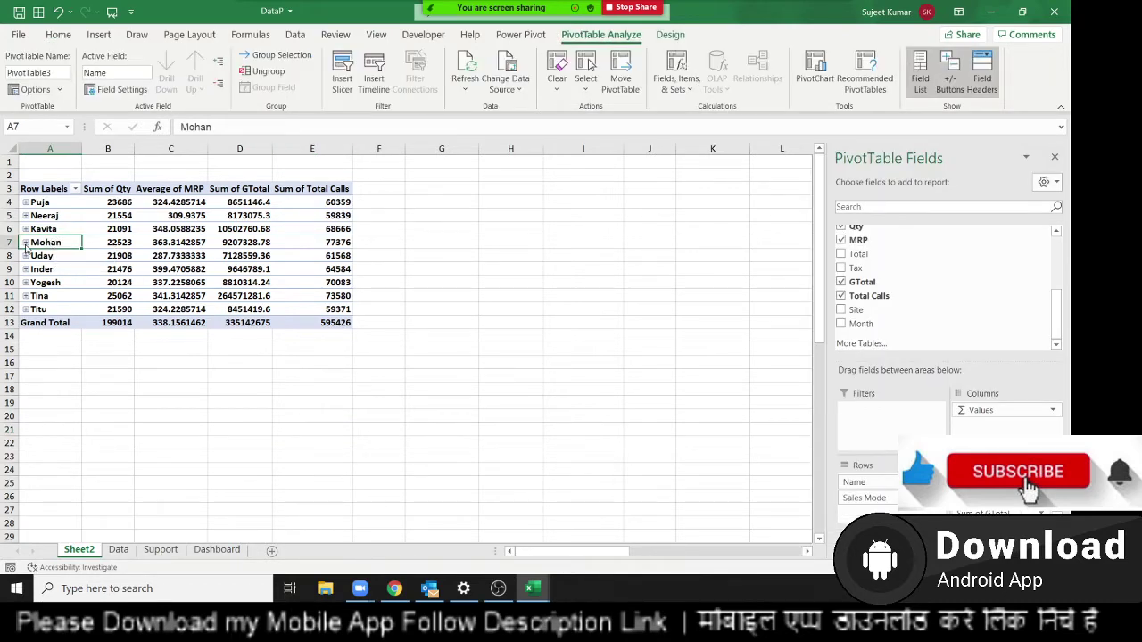
click(26, 244)
drag(52, 269, 311, 309)
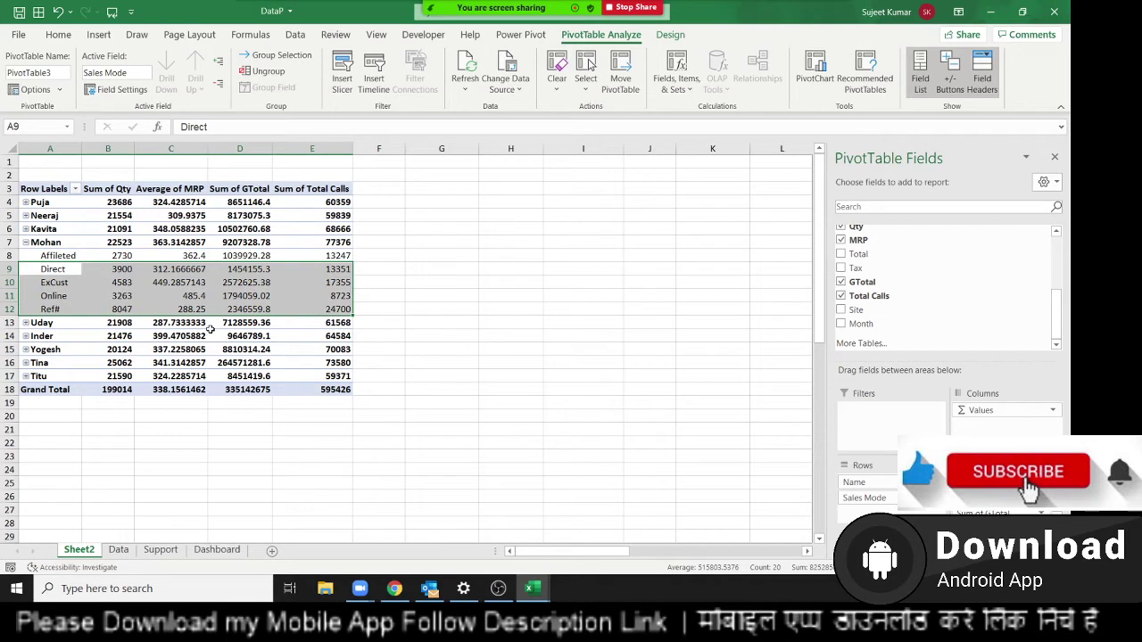
click(148, 451)
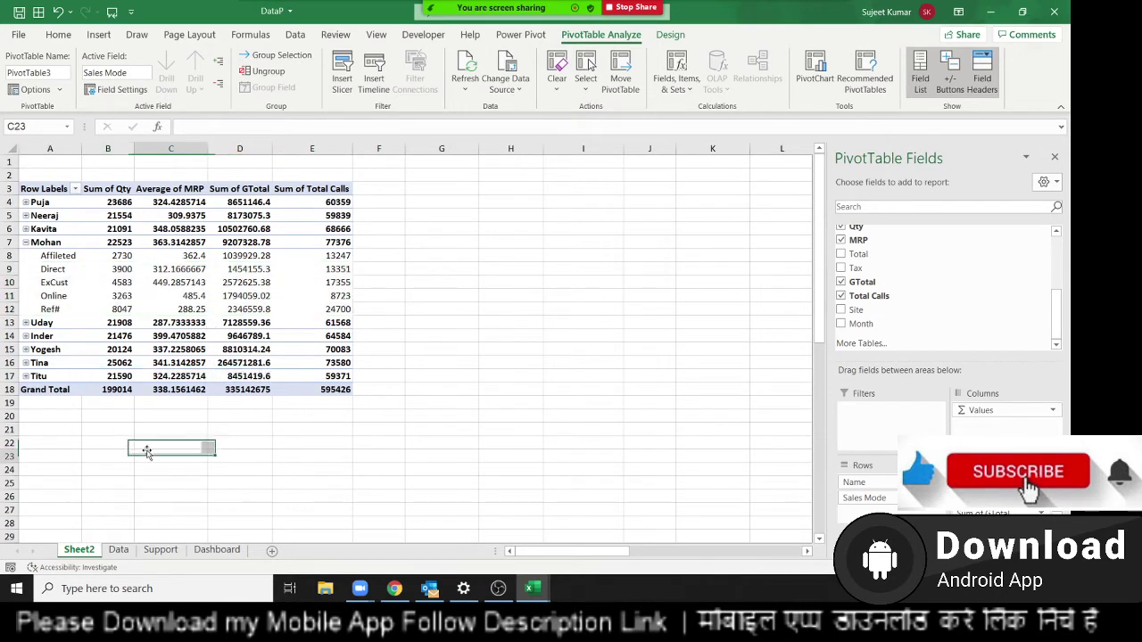
click(44, 193)
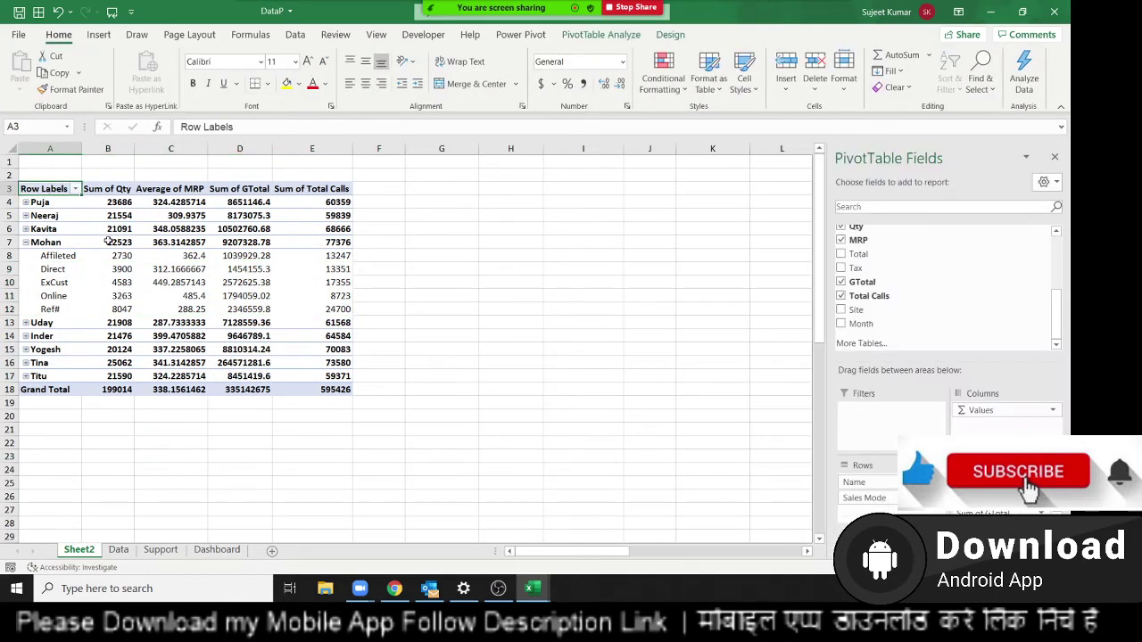
Rename the pivot's row labels header to 'Name'
mouse_move(104, 255)
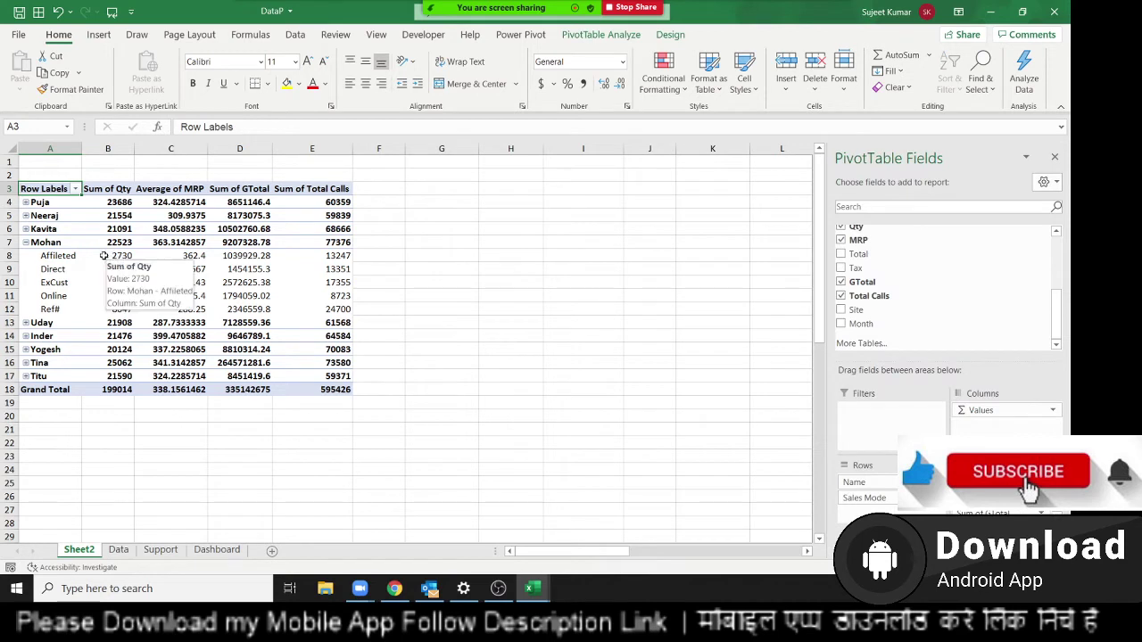
text(NAme)
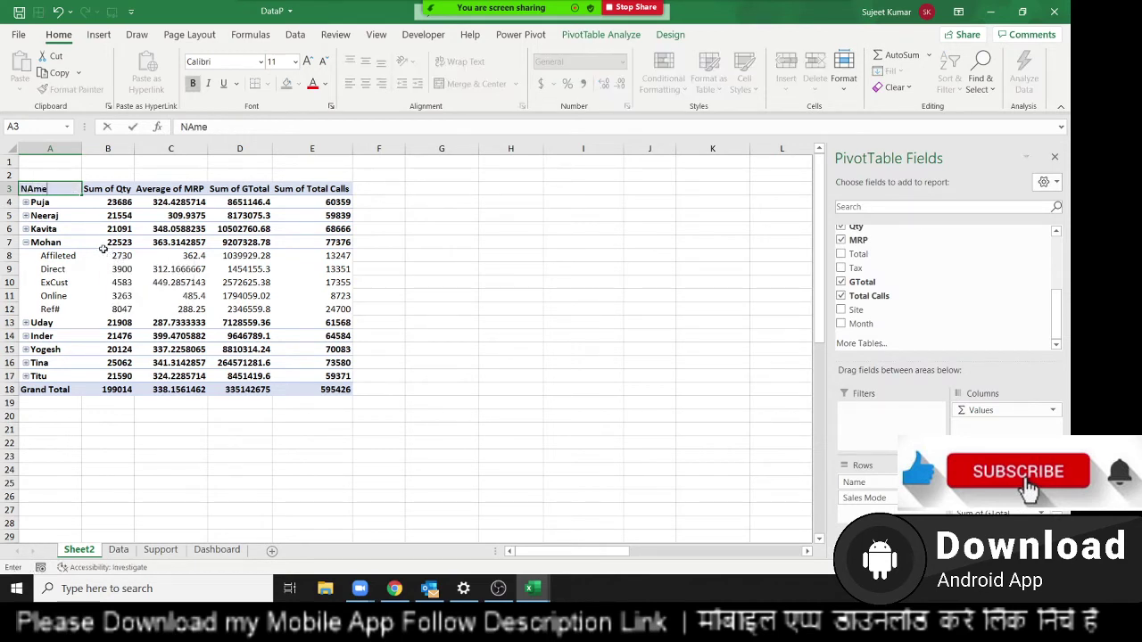
key(BackSpace)
key(BackSpace)
text(Nam)
key(Return)
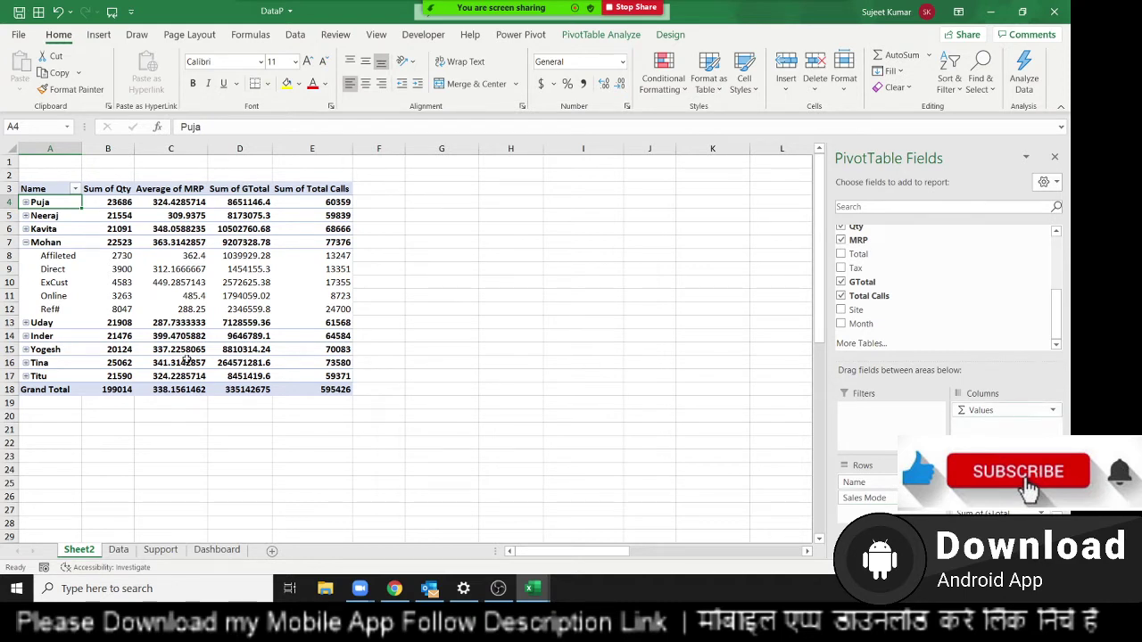
Dismiss the can't-change-PivotTable alert and collapse Mohan's sales-mode rows
click(225, 283)
key(Delete)
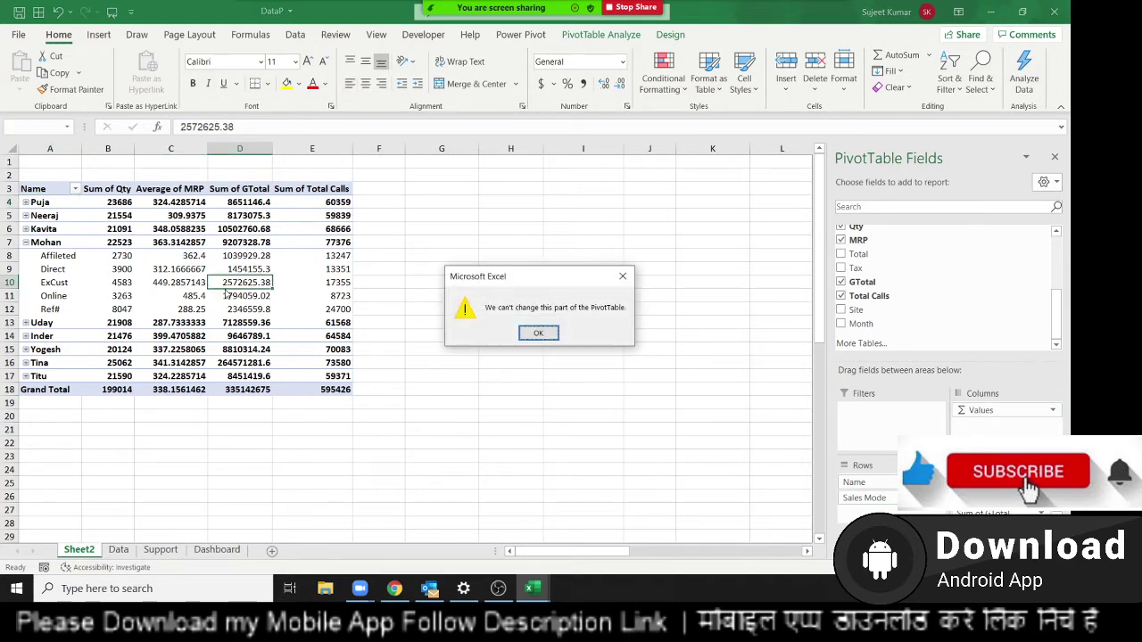
key(Return)
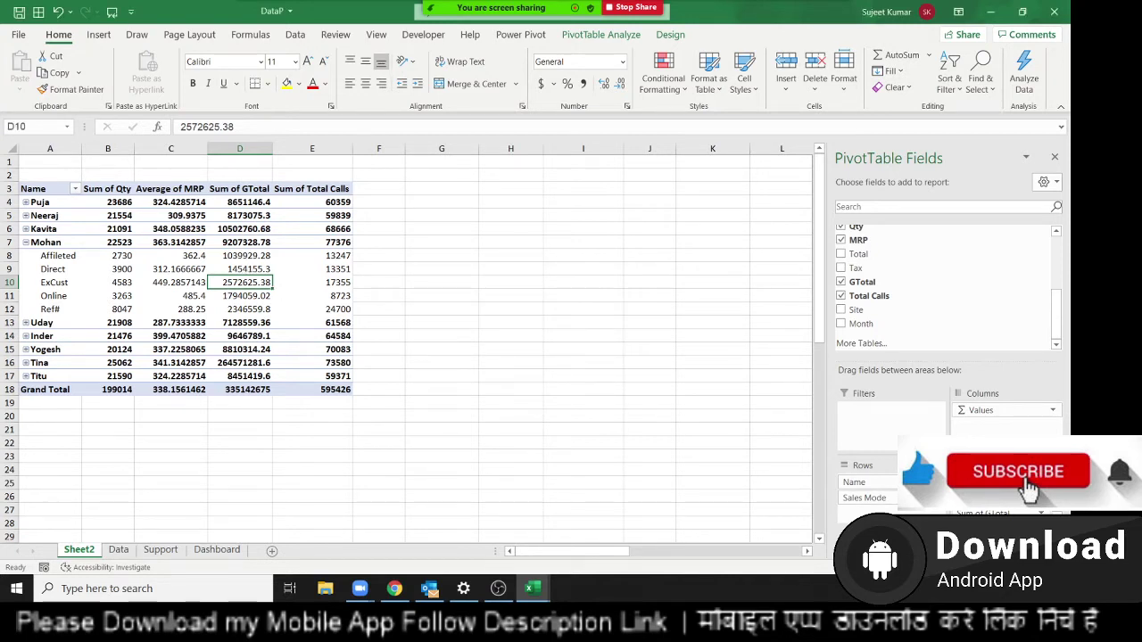
click(26, 243)
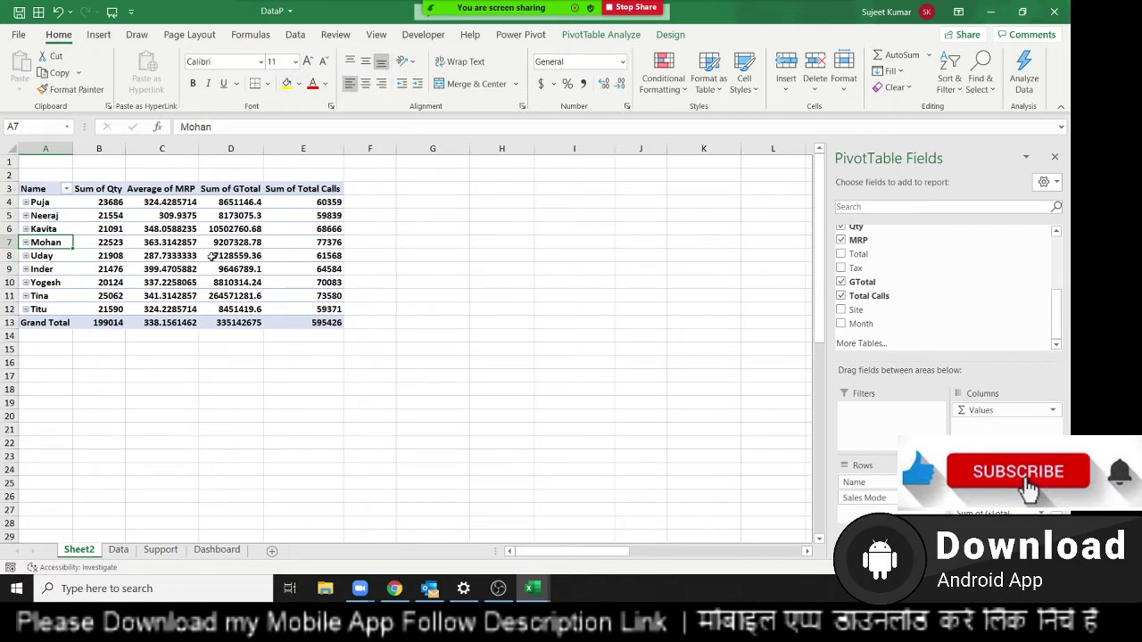
Select the pivot table range and bring up the PivotTable Analyze tools
click(149, 239)
drag(43, 189, 301, 321)
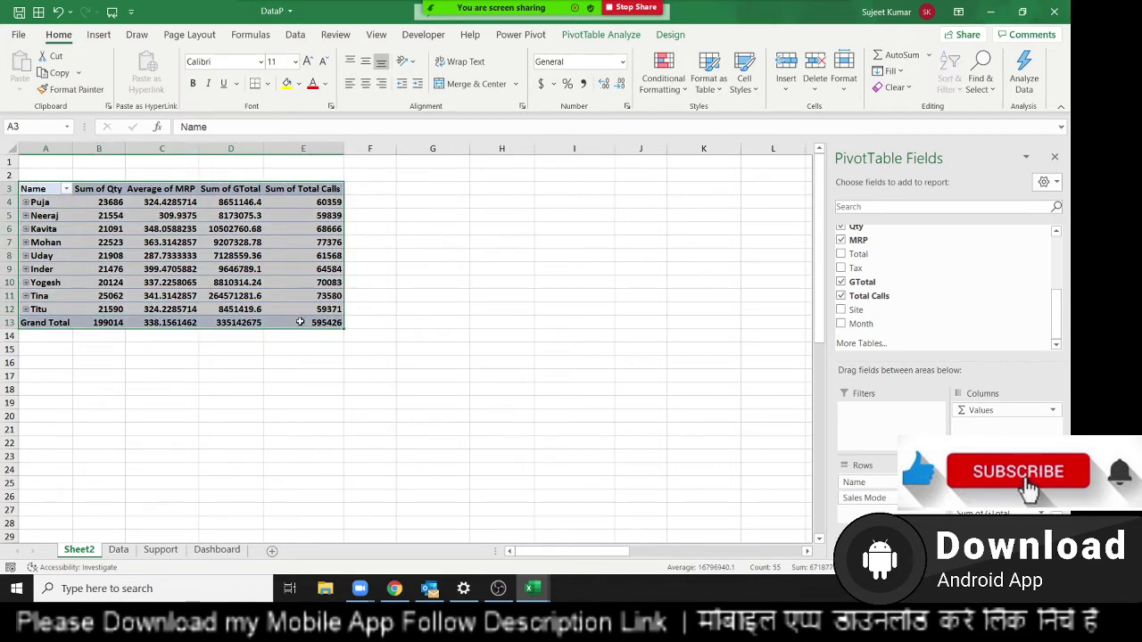
mouse_move(301, 322)
click(604, 38)
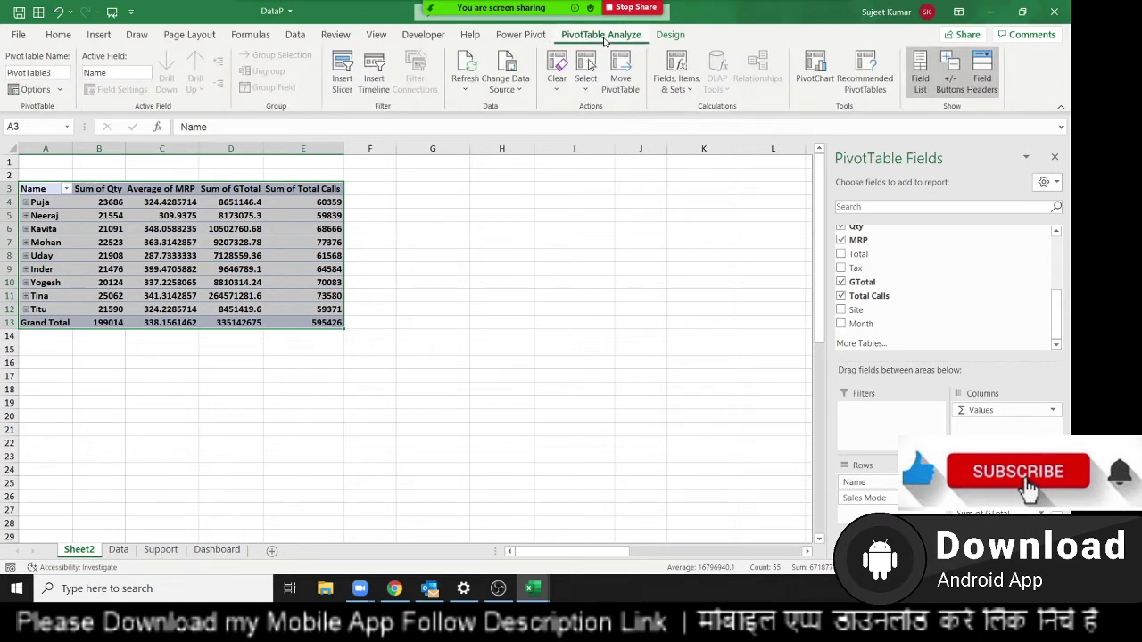
click(128, 283)
click(32, 229)
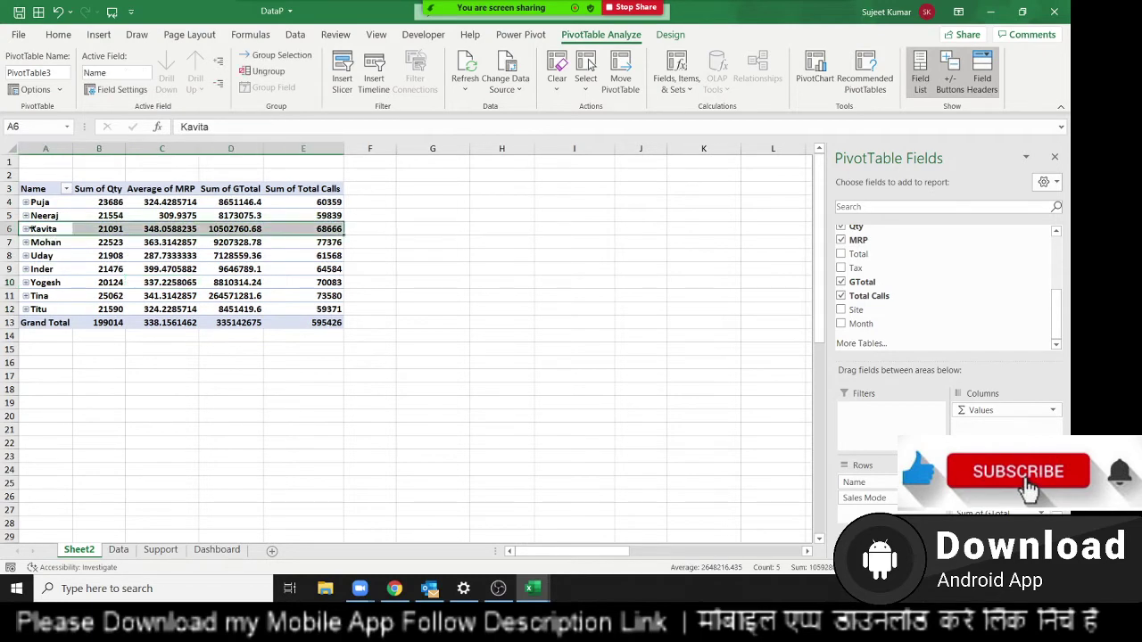
Expand every name's Sales Mode rows and paste column A's names as values into column I
click(219, 62)
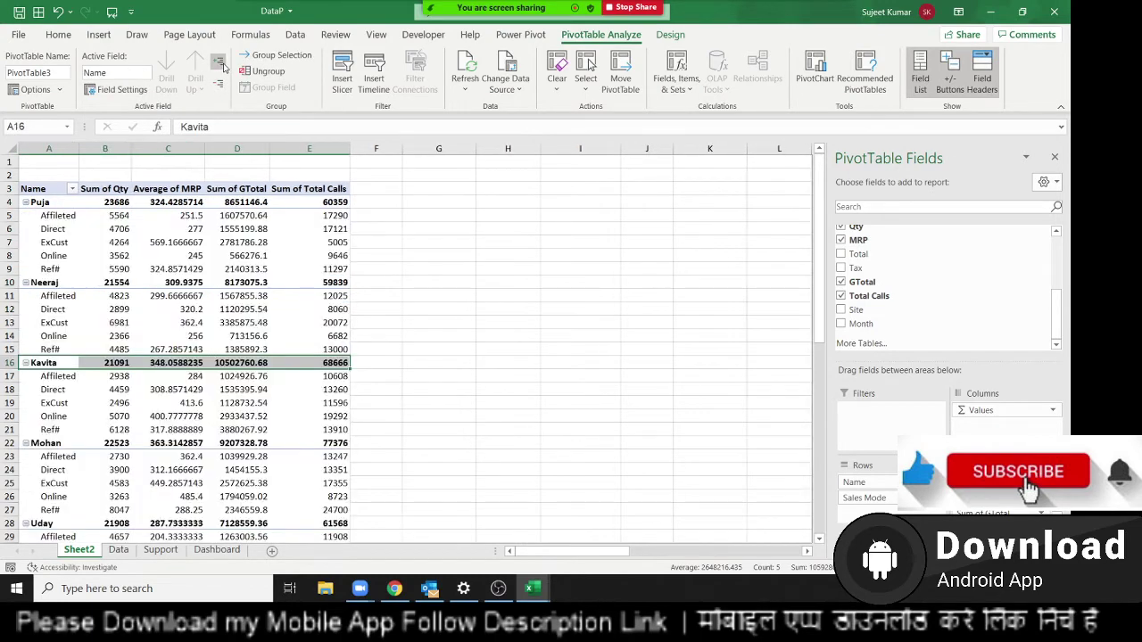
click(50, 149)
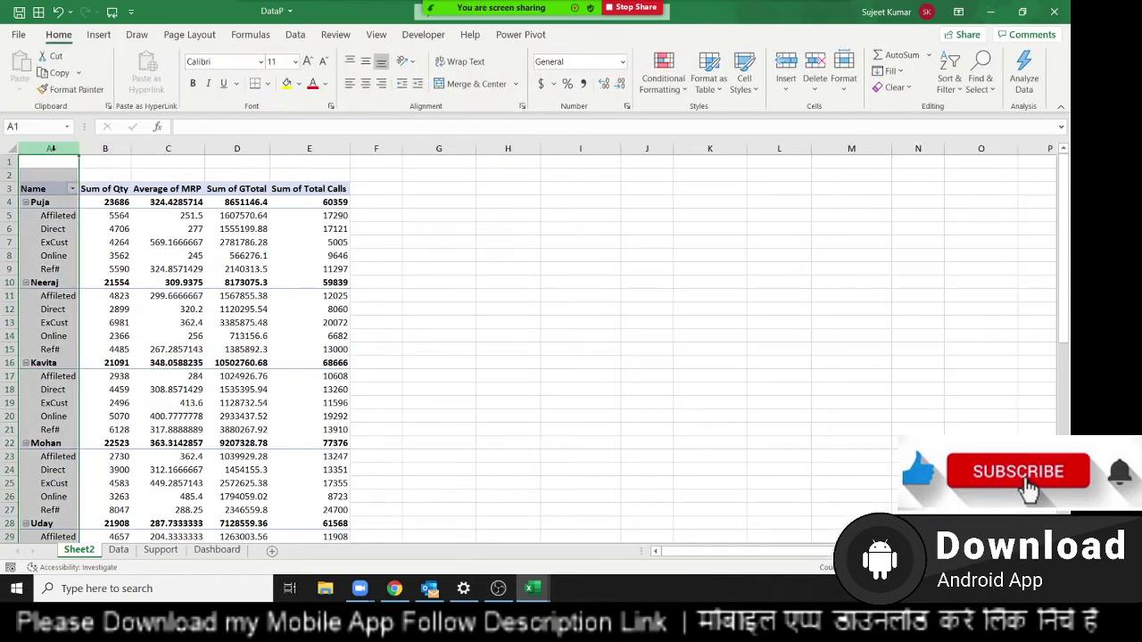
key(ctrl+c)
click(581, 163)
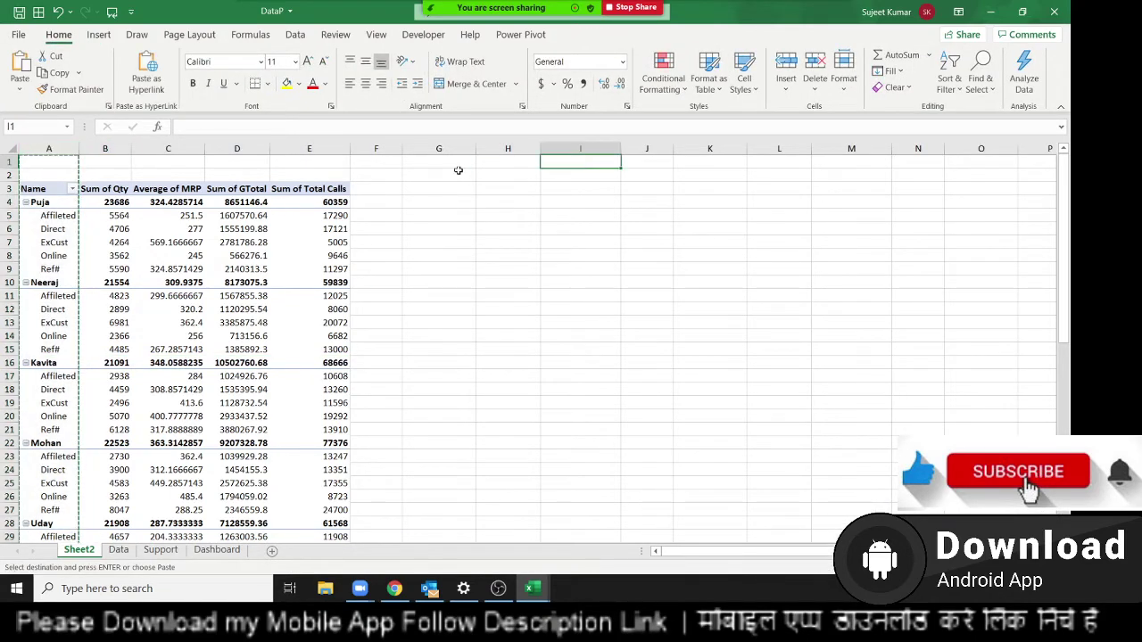
click(19, 90)
click(24, 197)
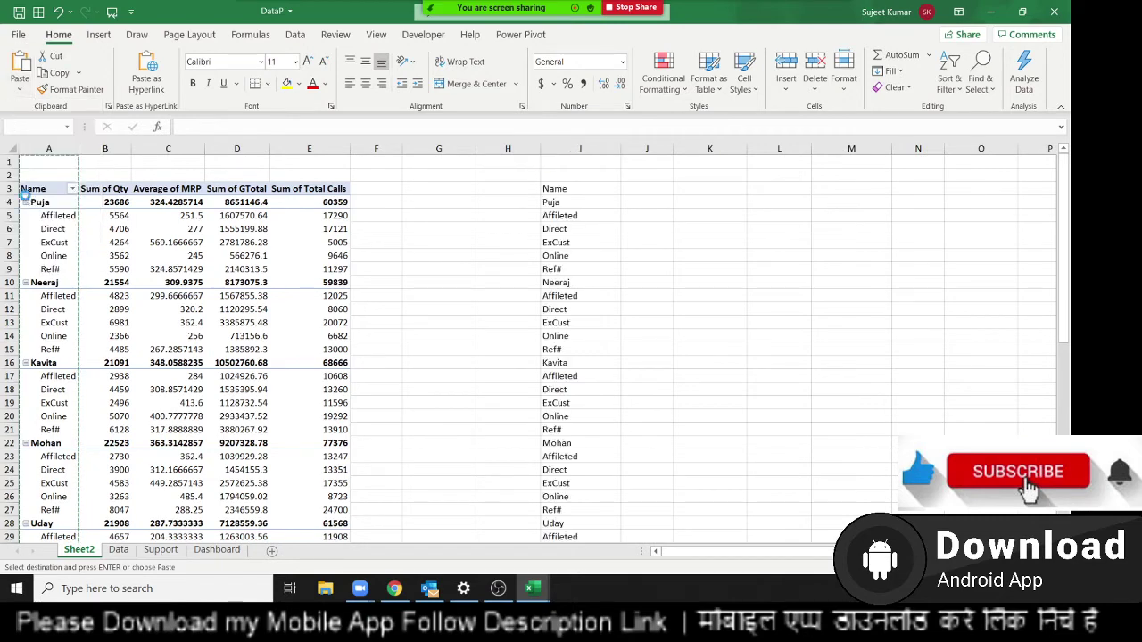
Clear the pasted names from column I and return to the pivot table
click(565, 204)
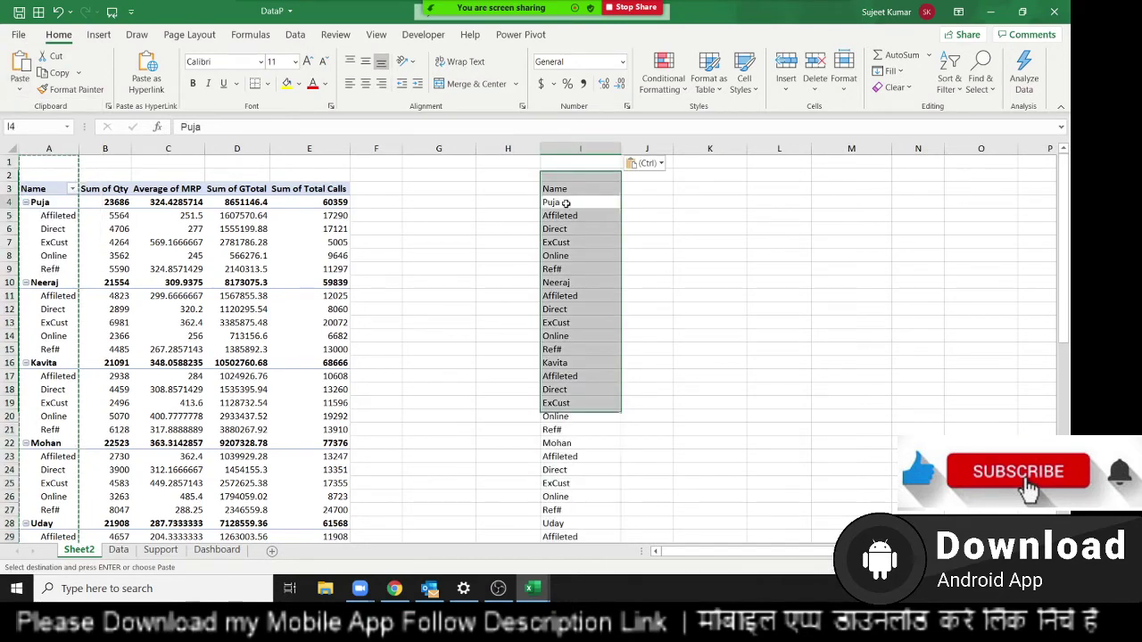
drag(566, 204, 571, 284)
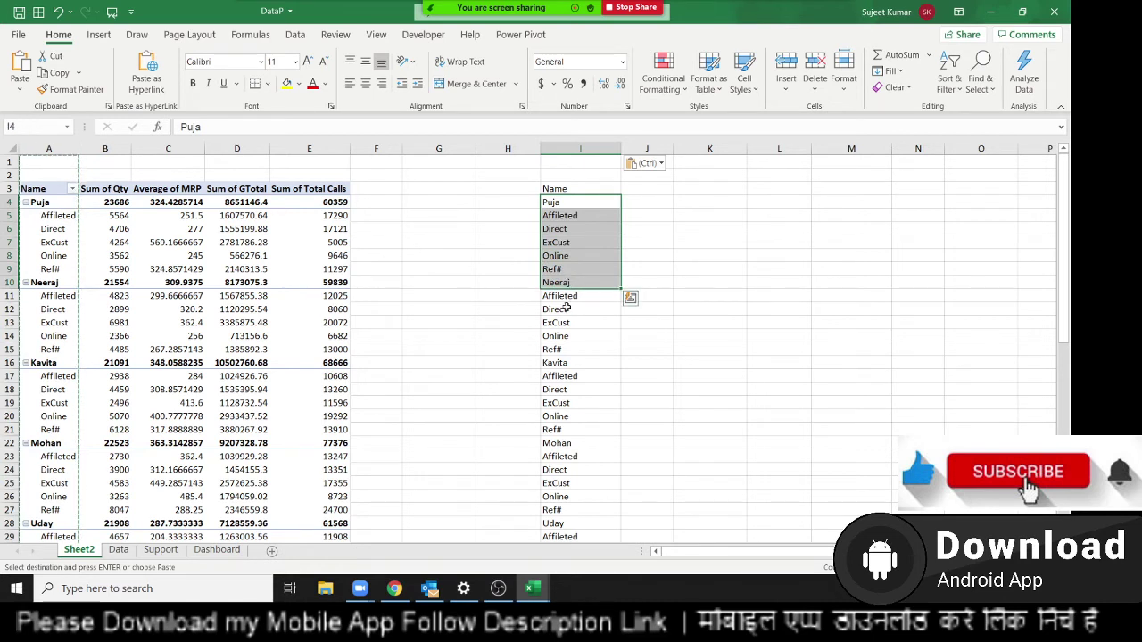
click(582, 149)
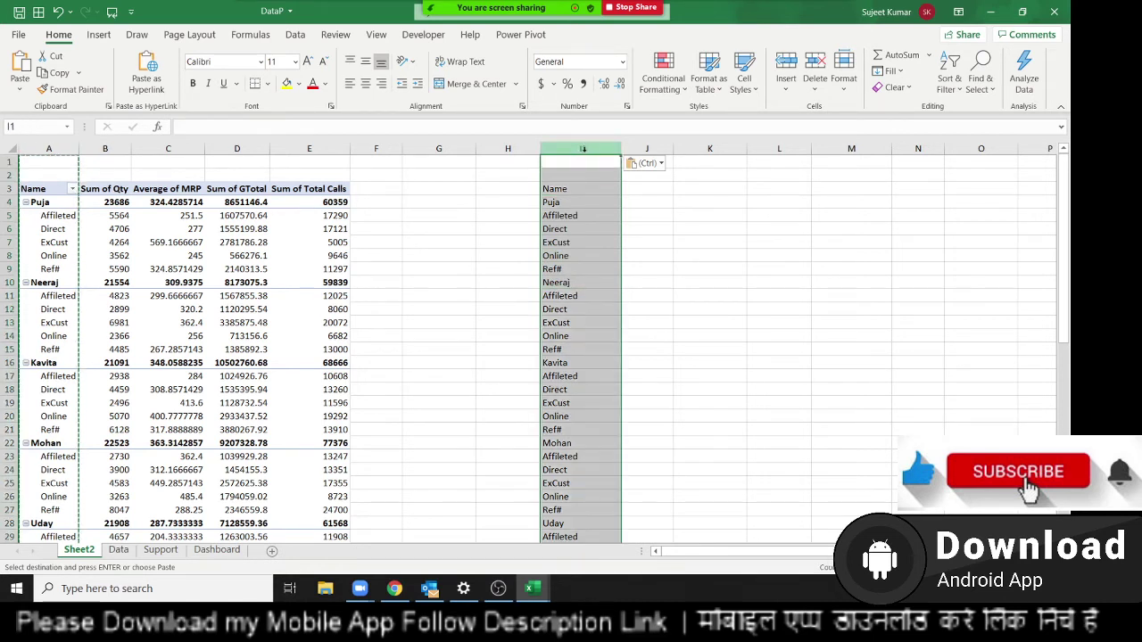
key(Delete)
click(113, 316)
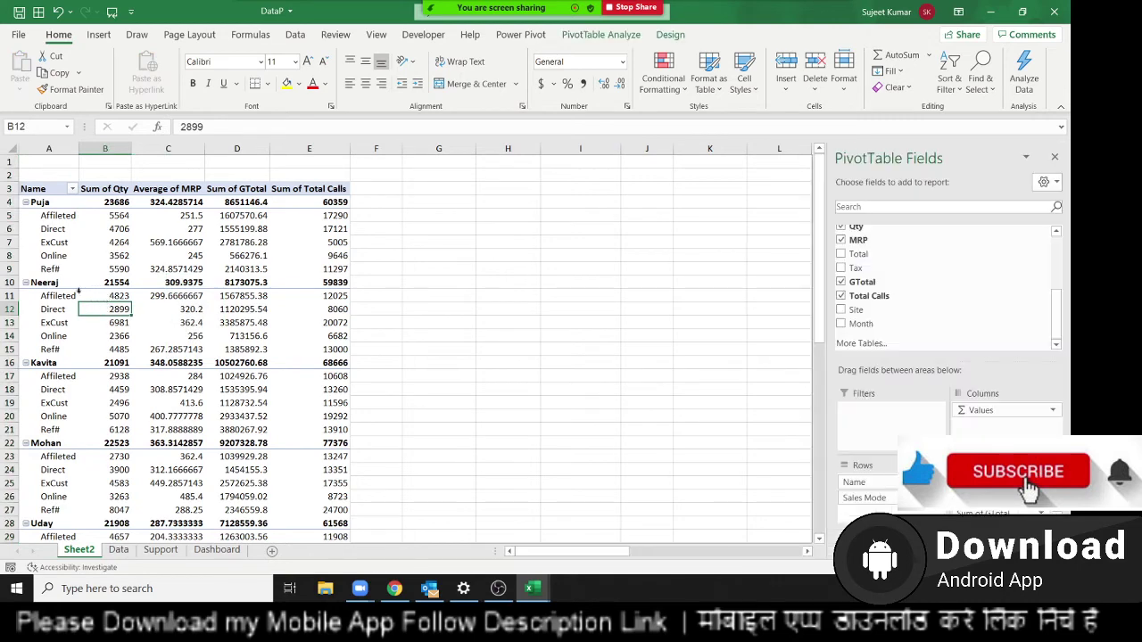
click(51, 161)
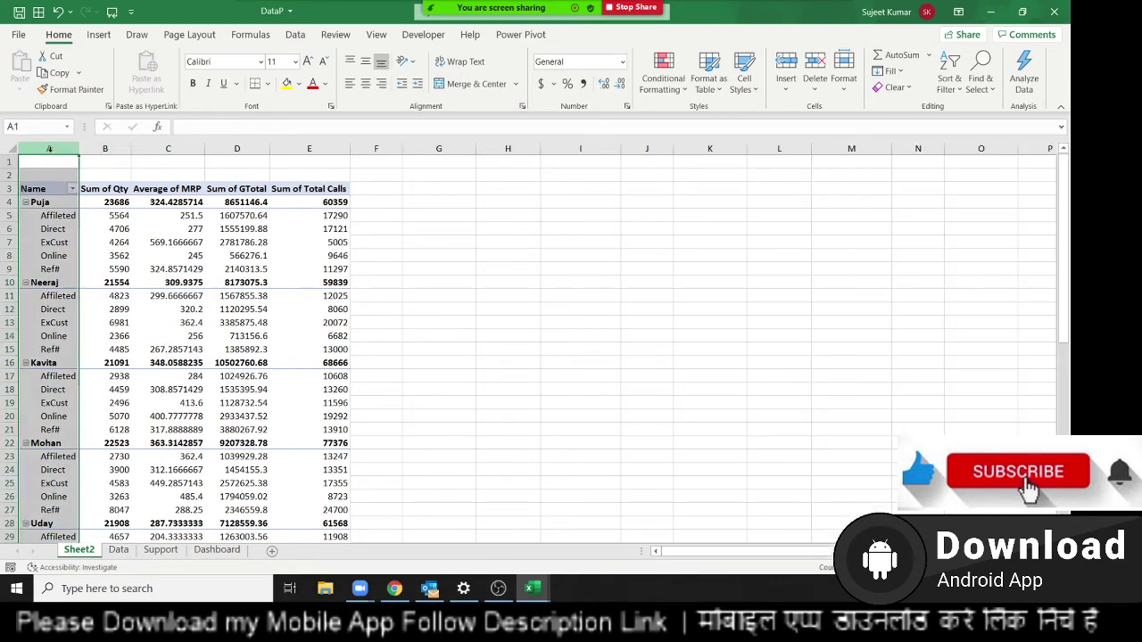
click(100, 148)
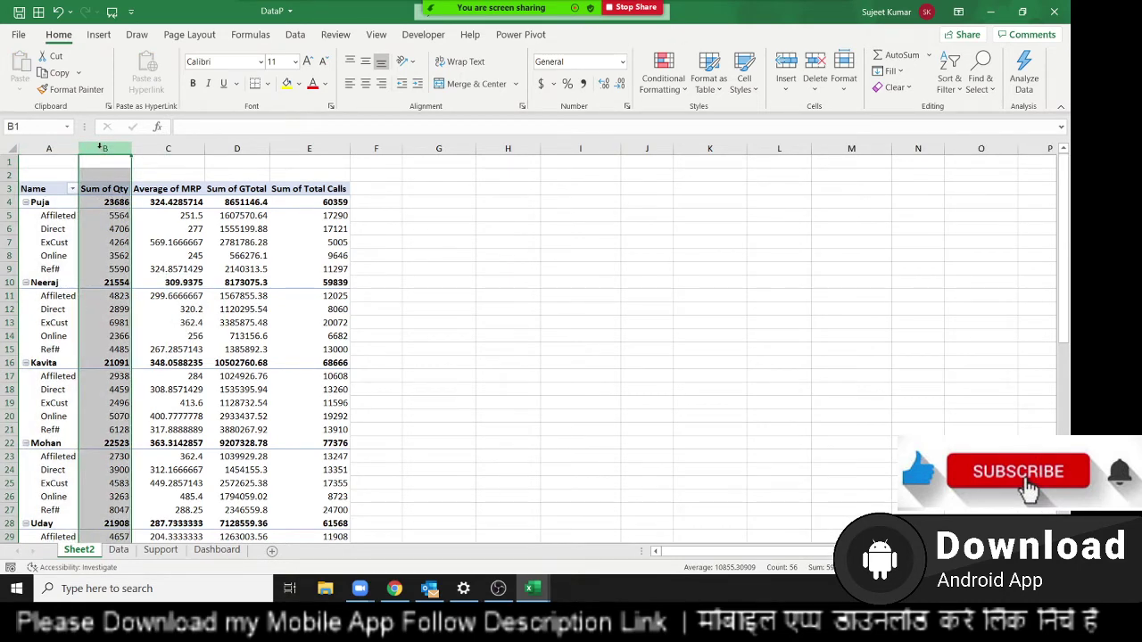
click(58, 242)
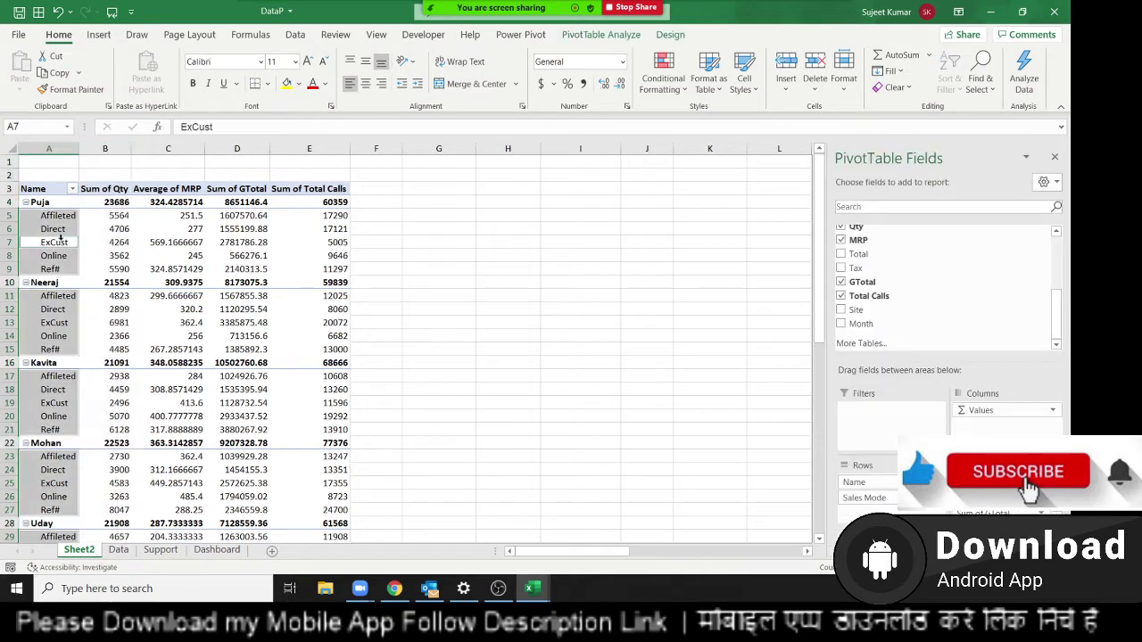
Switch the pivot's report layout to Show in Tabular Form
click(670, 35)
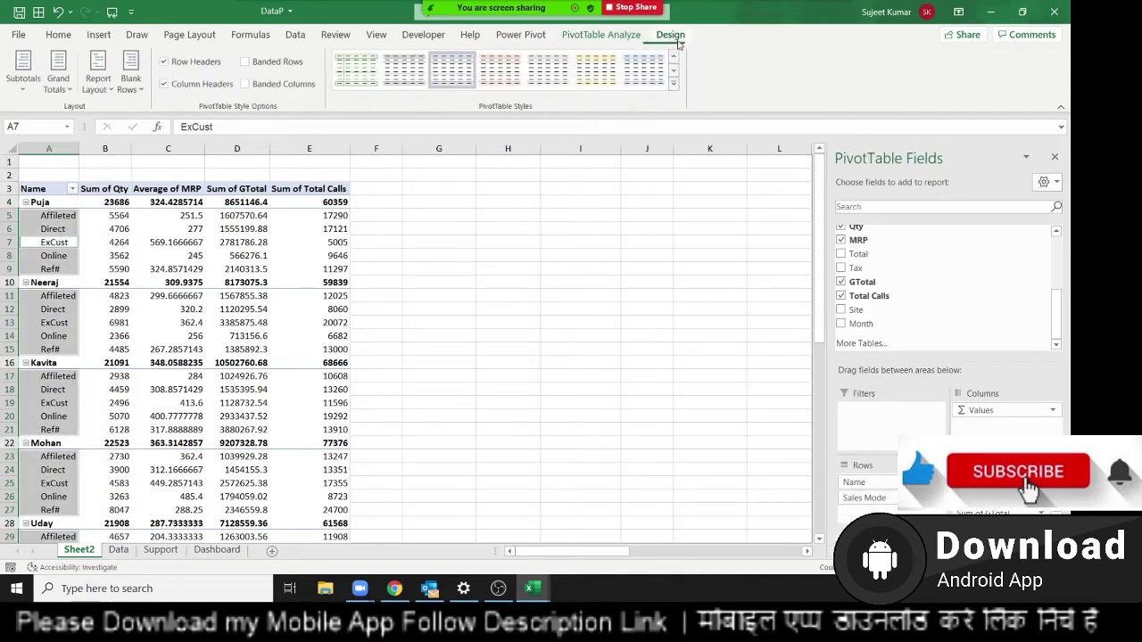
click(101, 84)
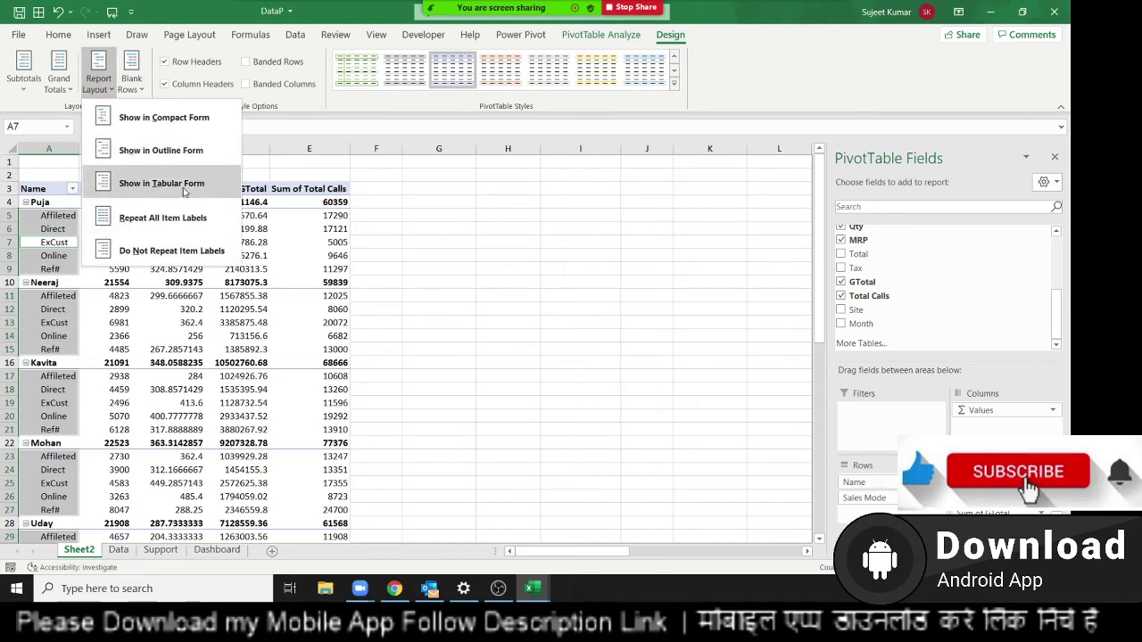
click(183, 185)
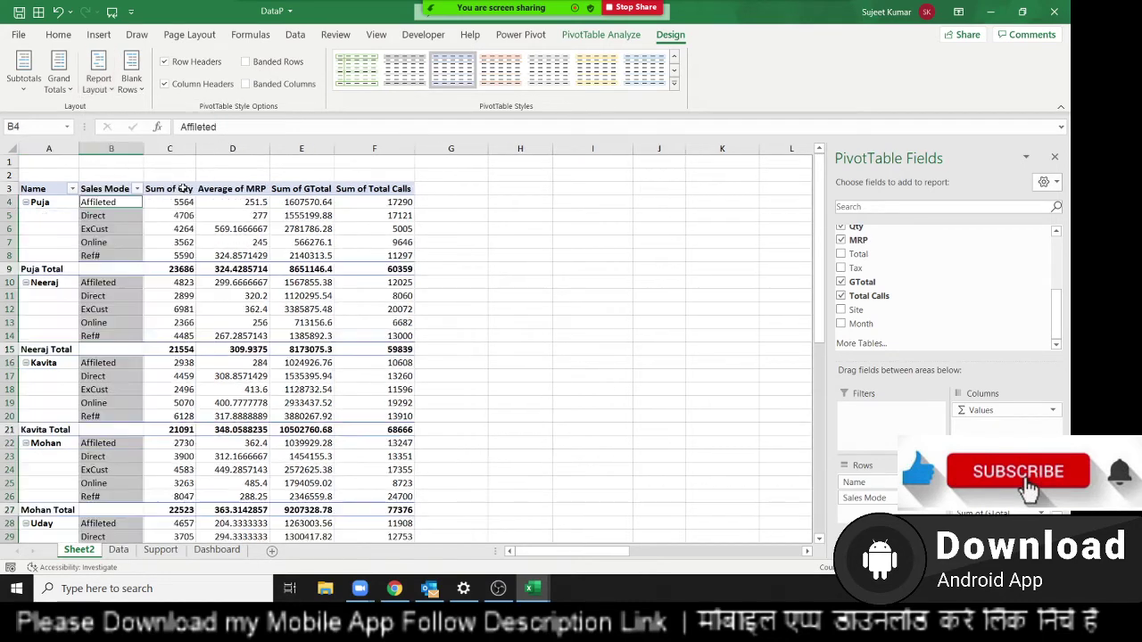
Inspect the new name total rows, such as Puja Total with 23686
click(500, 326)
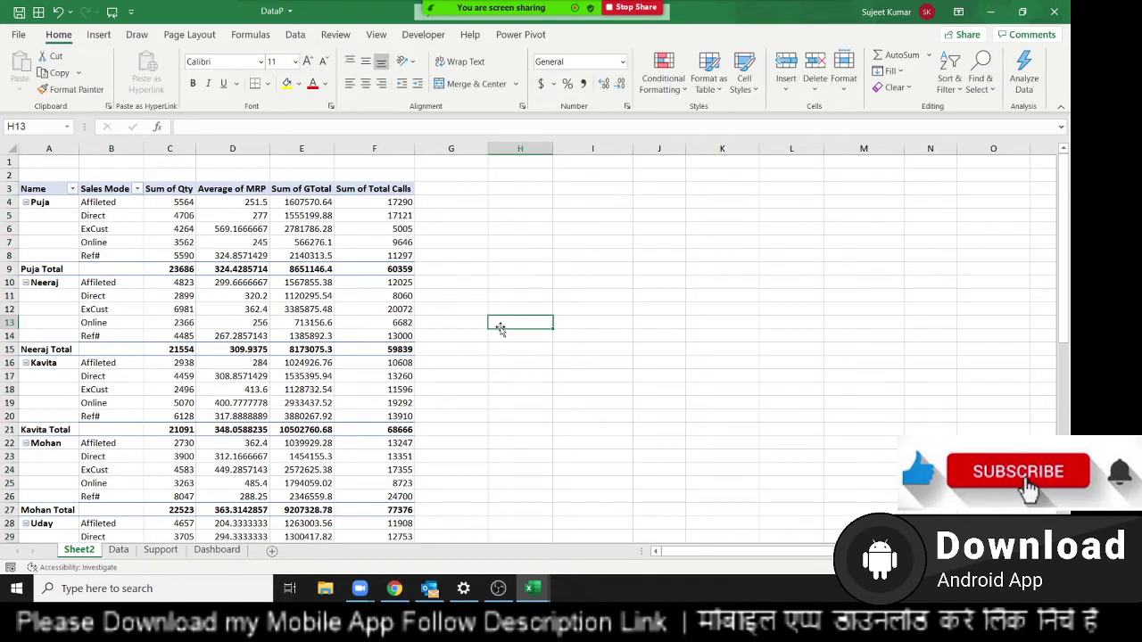
click(58, 207)
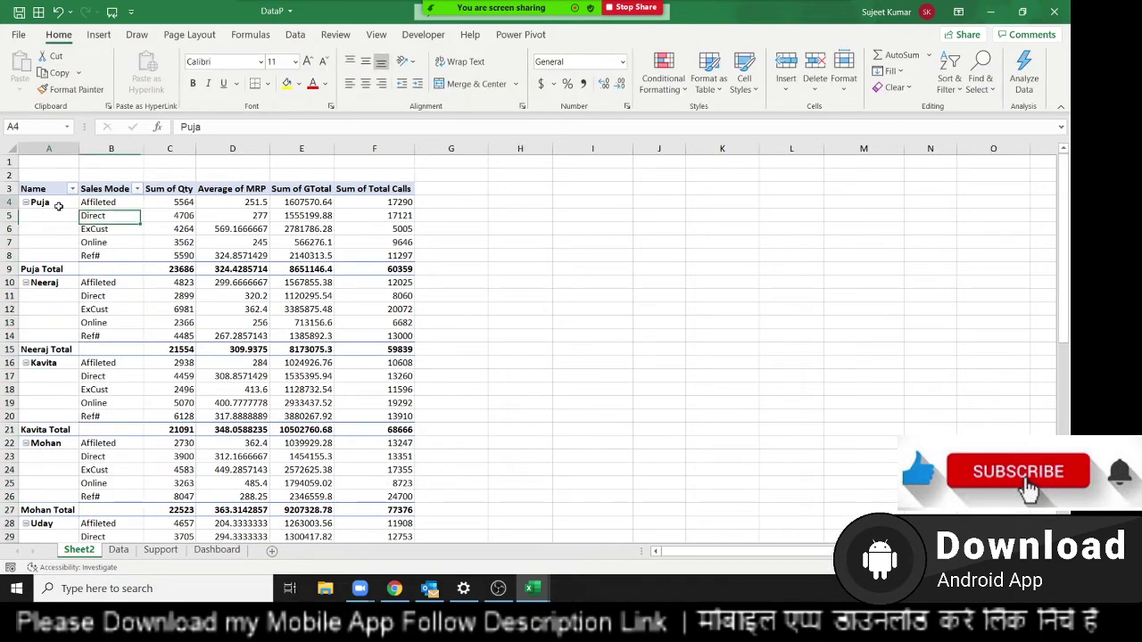
click(54, 270)
drag(54, 269, 364, 268)
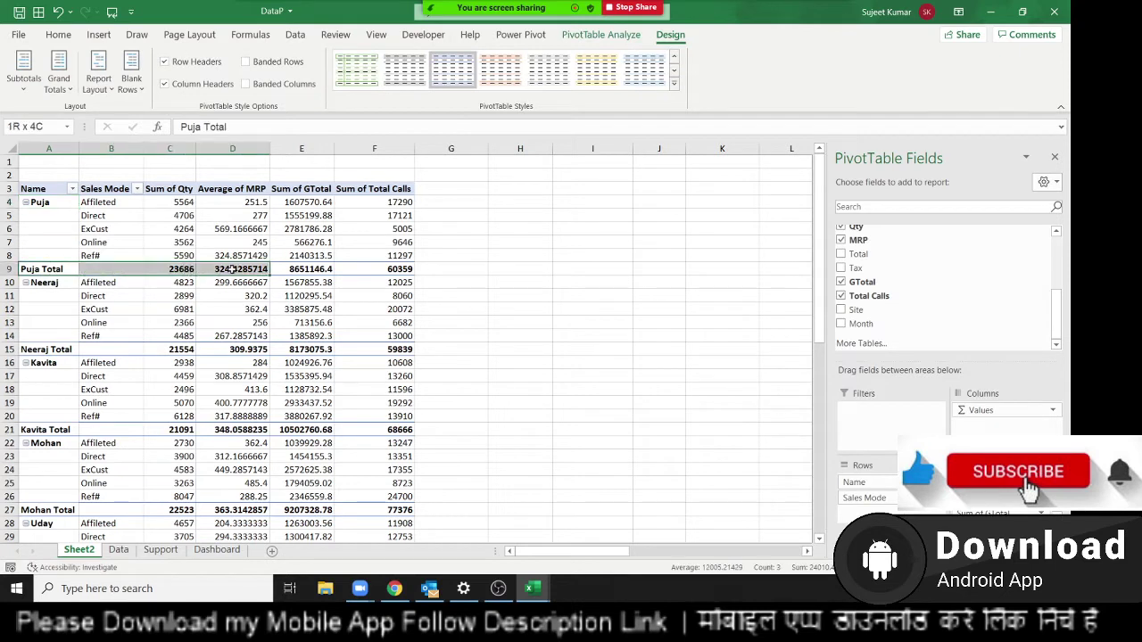
click(31, 348)
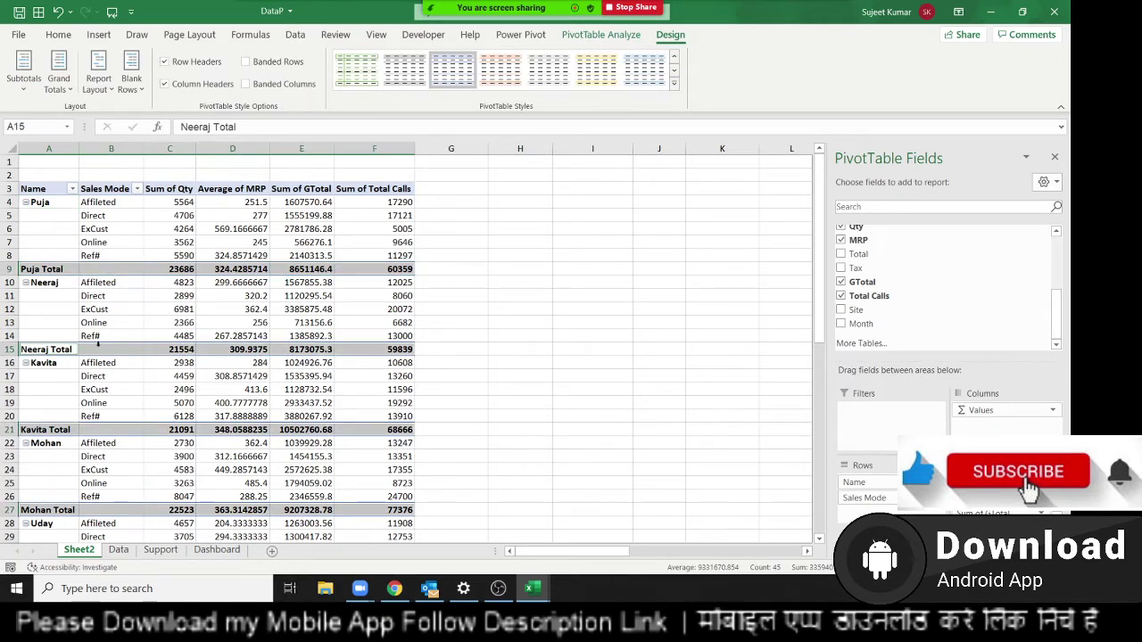
click(150, 308)
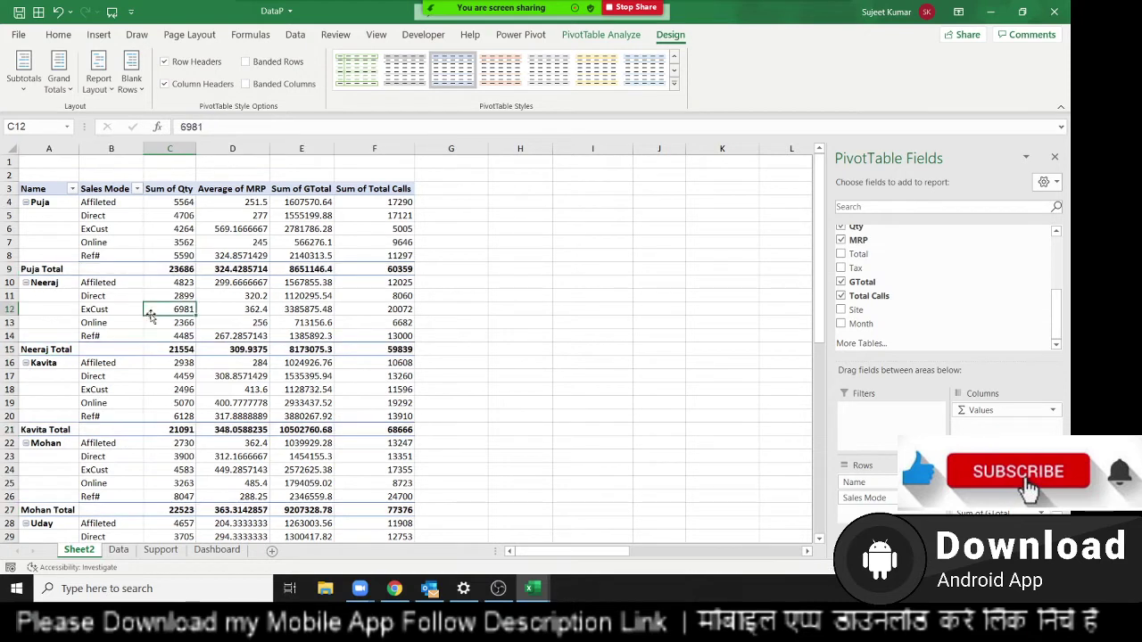
click(58, 268)
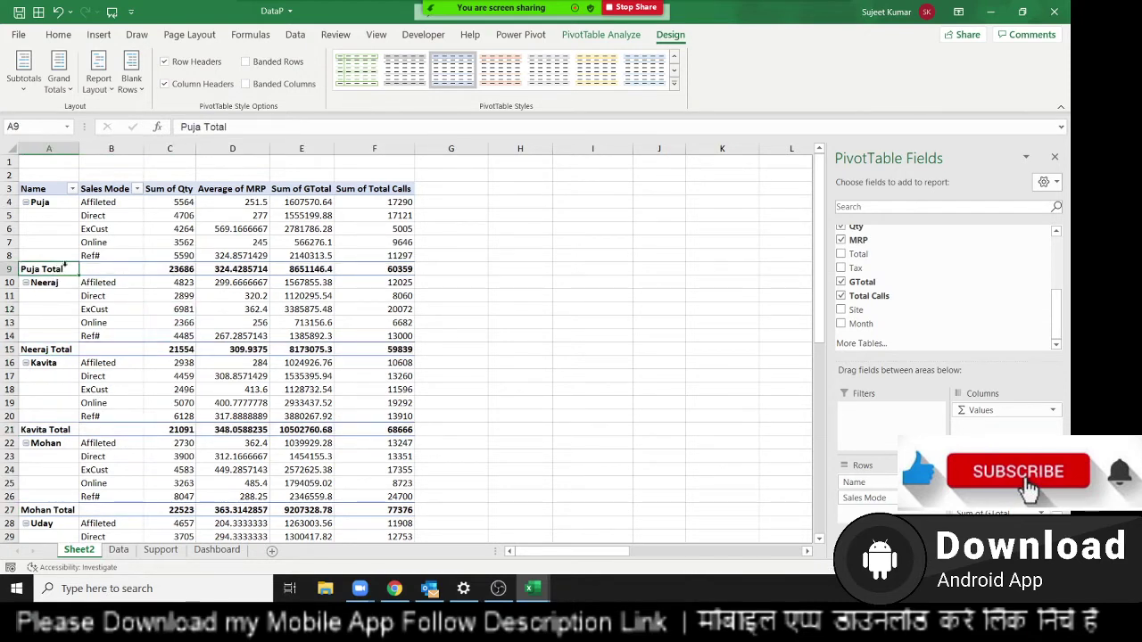
Untick Subtotal "Name" so Neeraj's rows follow Puja's Ref# row directly
right_click(61, 265)
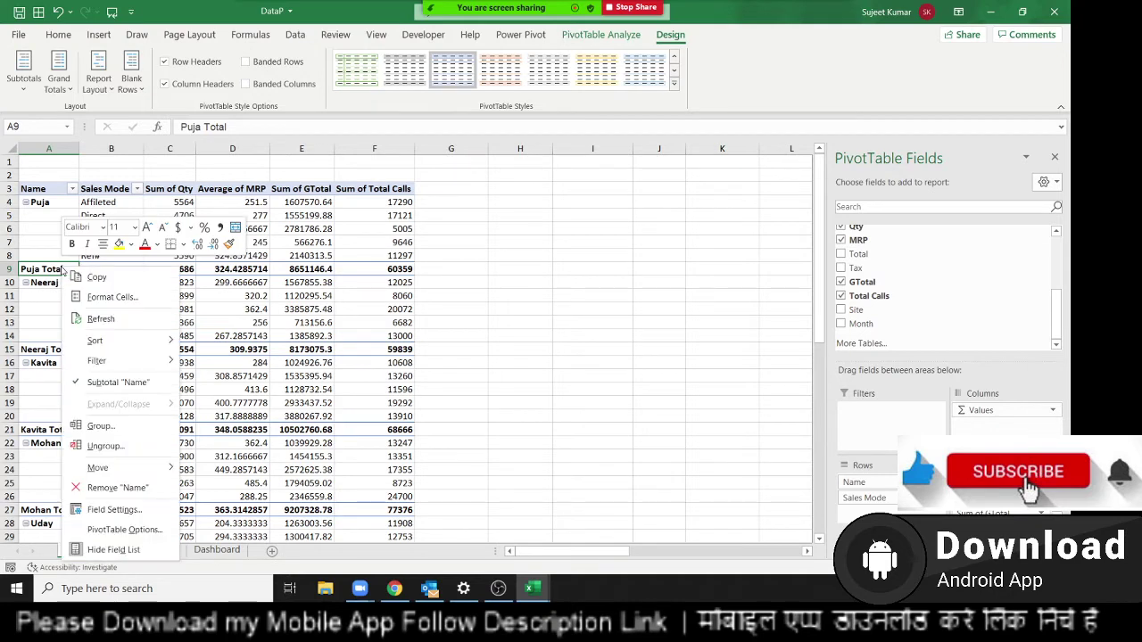
click(145, 383)
scroll(143, 367, down, 7)
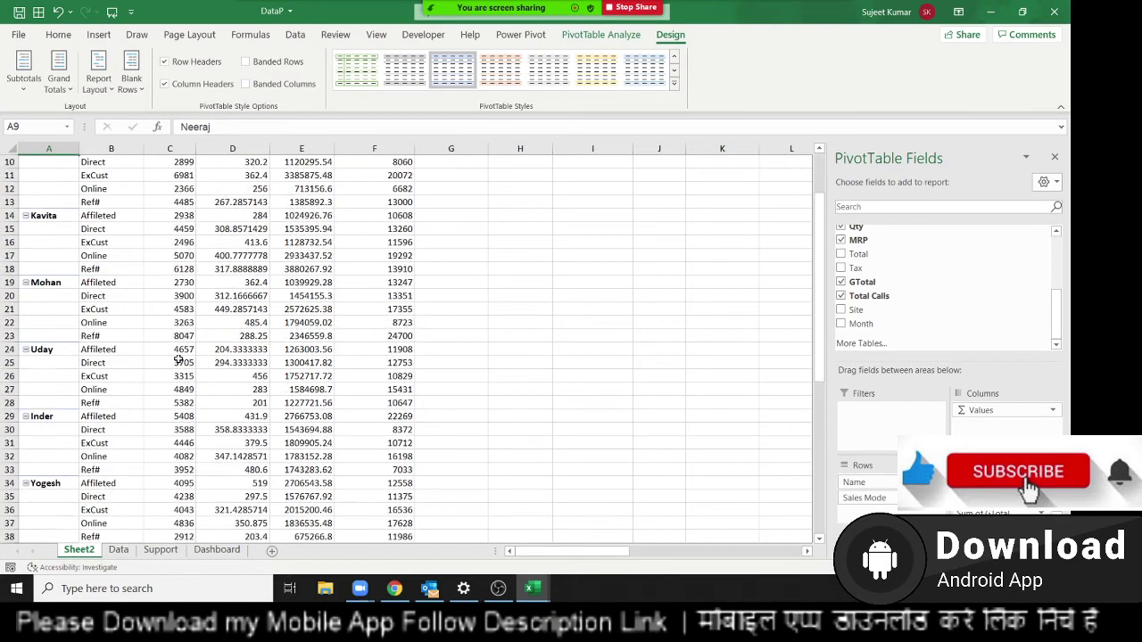
scroll(169, 361, up, 6)
scroll(174, 344, up, 1)
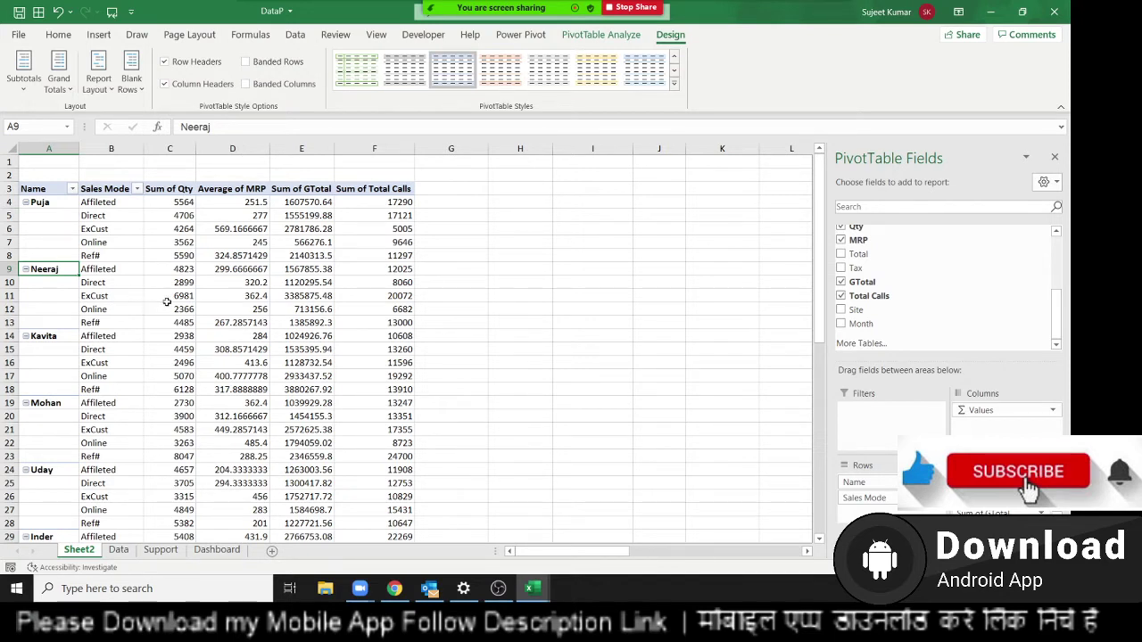
click(53, 202)
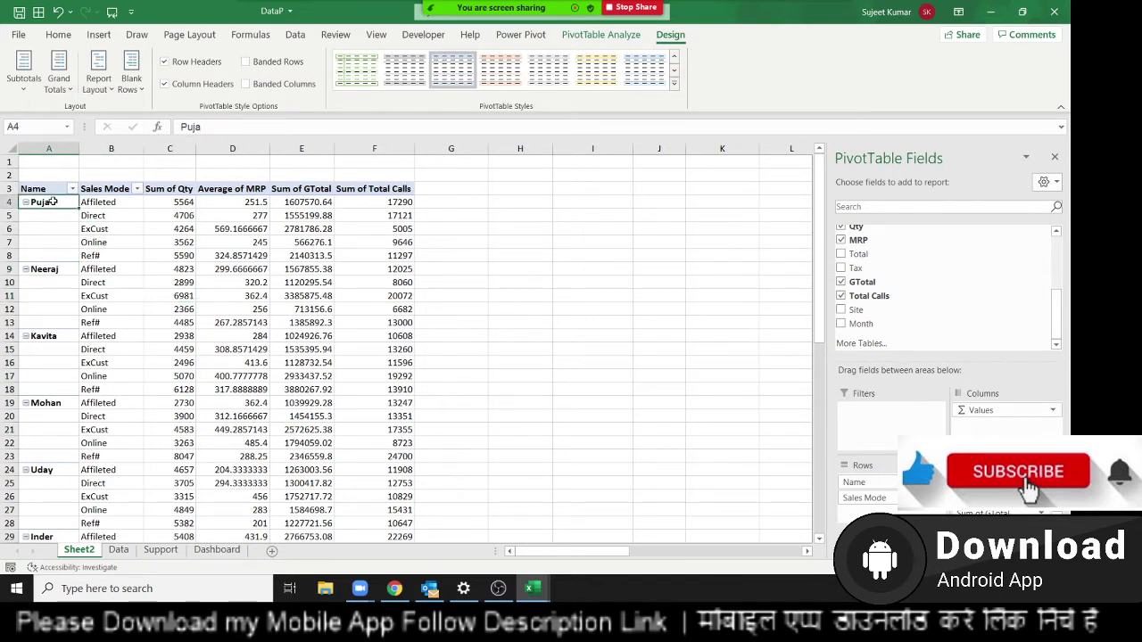
Copy the Name, Sales Mode and Qty columns and paste them as values at I1
mouse_move(60, 153)
mouse_down()
mouse_move(254, 184)
mouse_move(197, 183)
mouse_up()
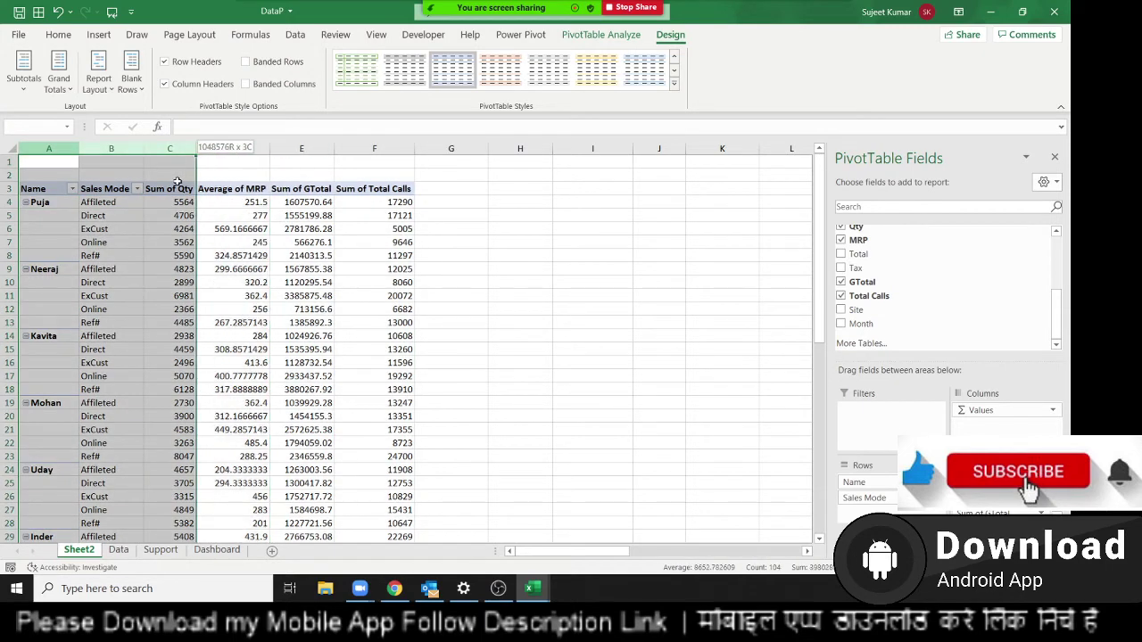
key(ctrl+c)
click(592, 161)
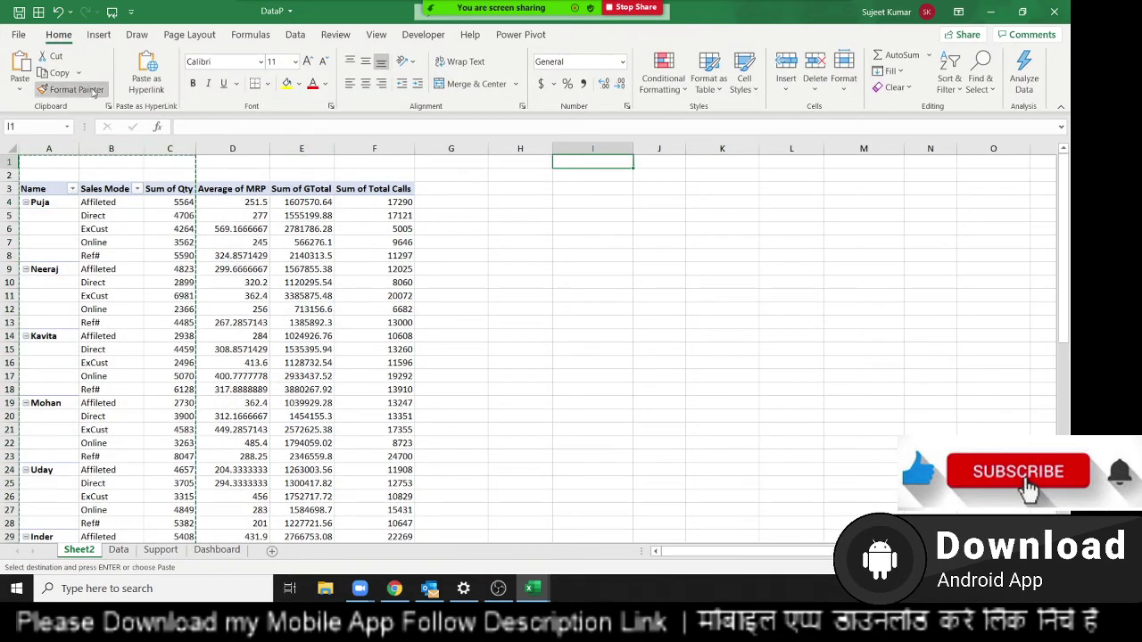
click(20, 82)
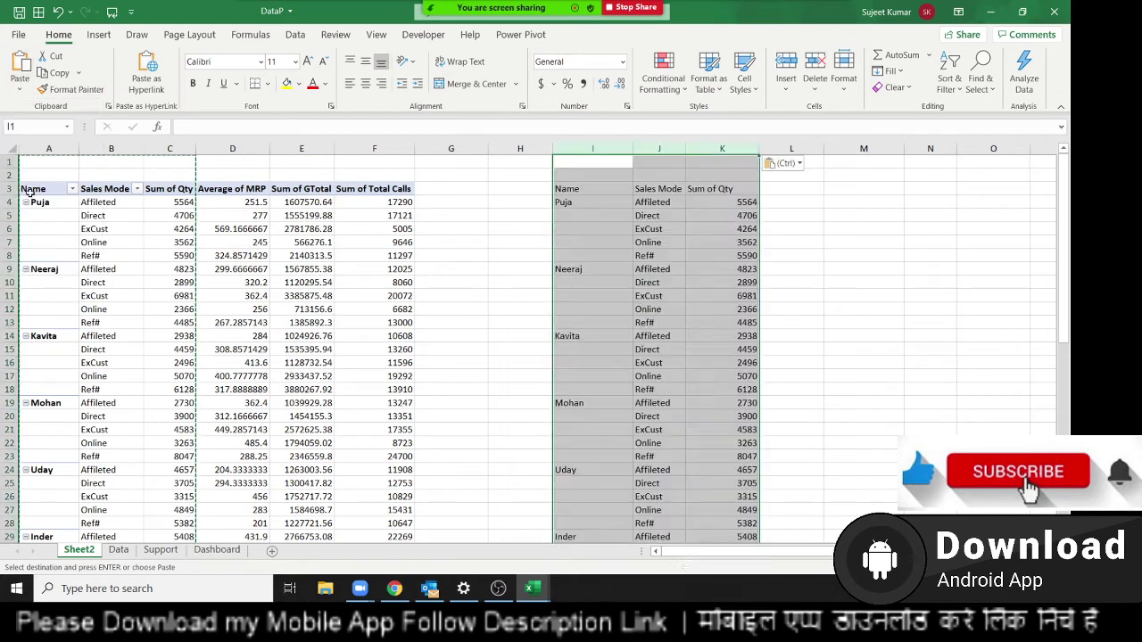
click(18, 195)
Filter the copied Name column to show only Inder
click(588, 188)
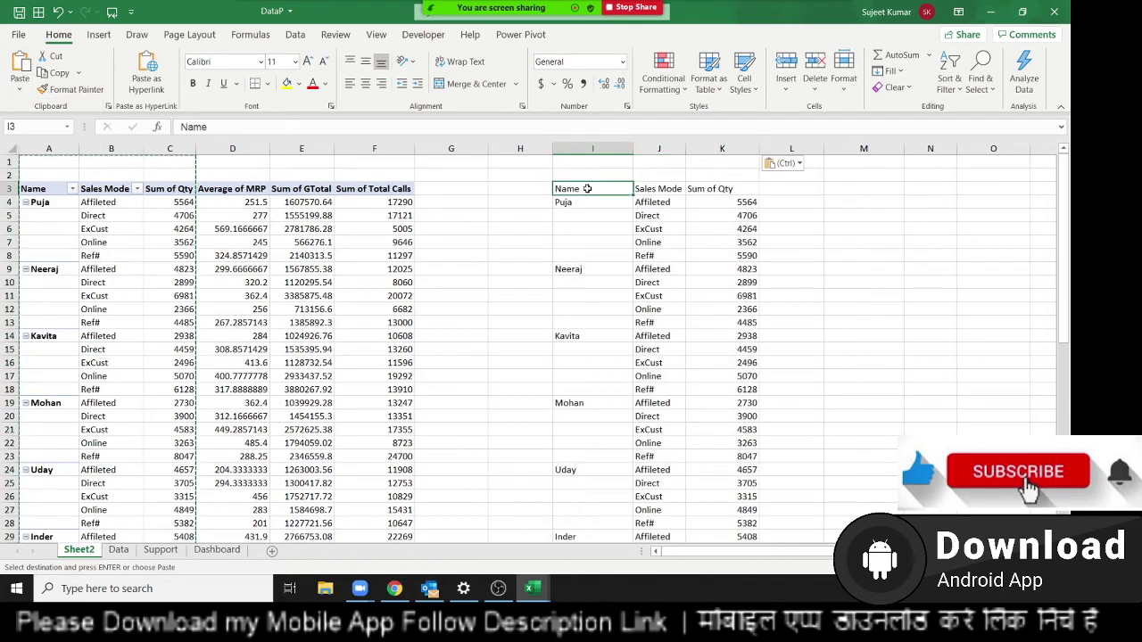
key(Escape)
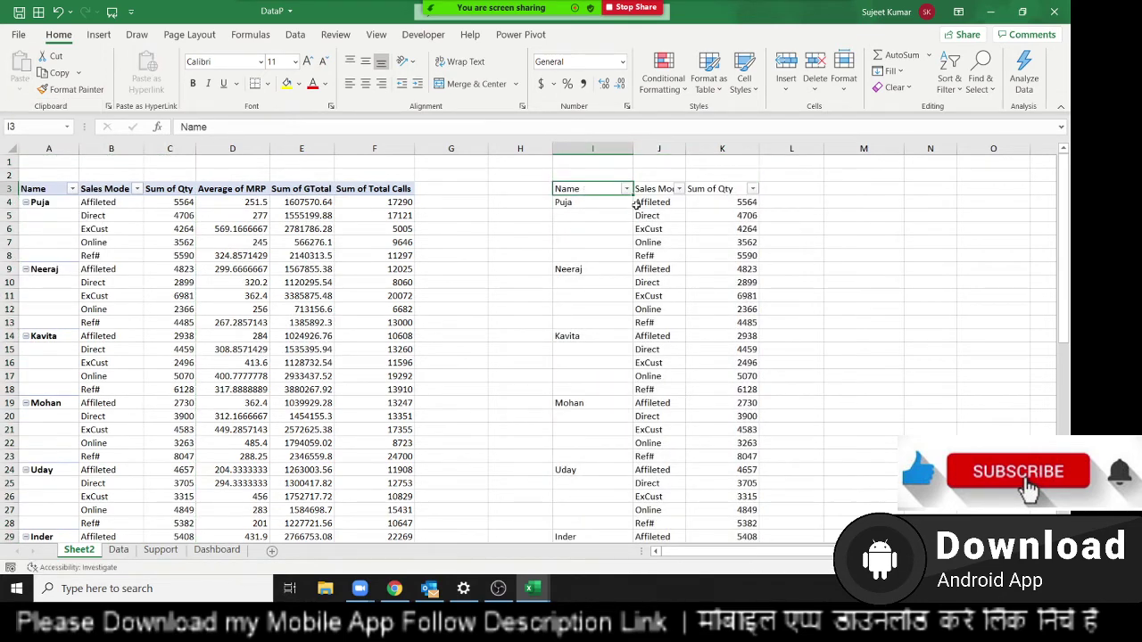
click(627, 188)
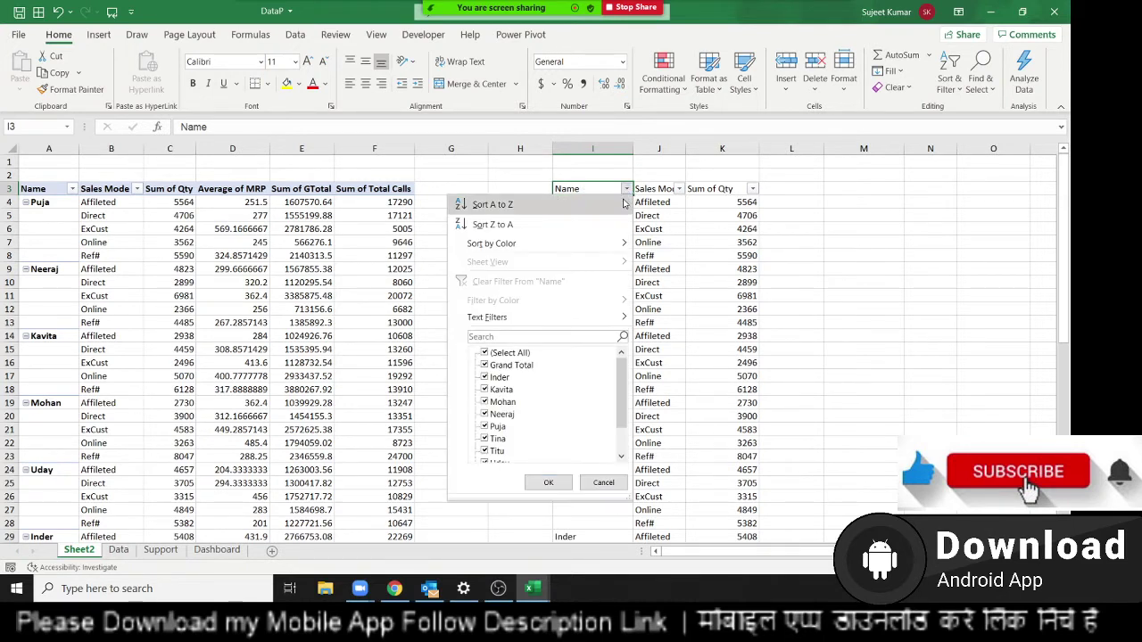
click(510, 353)
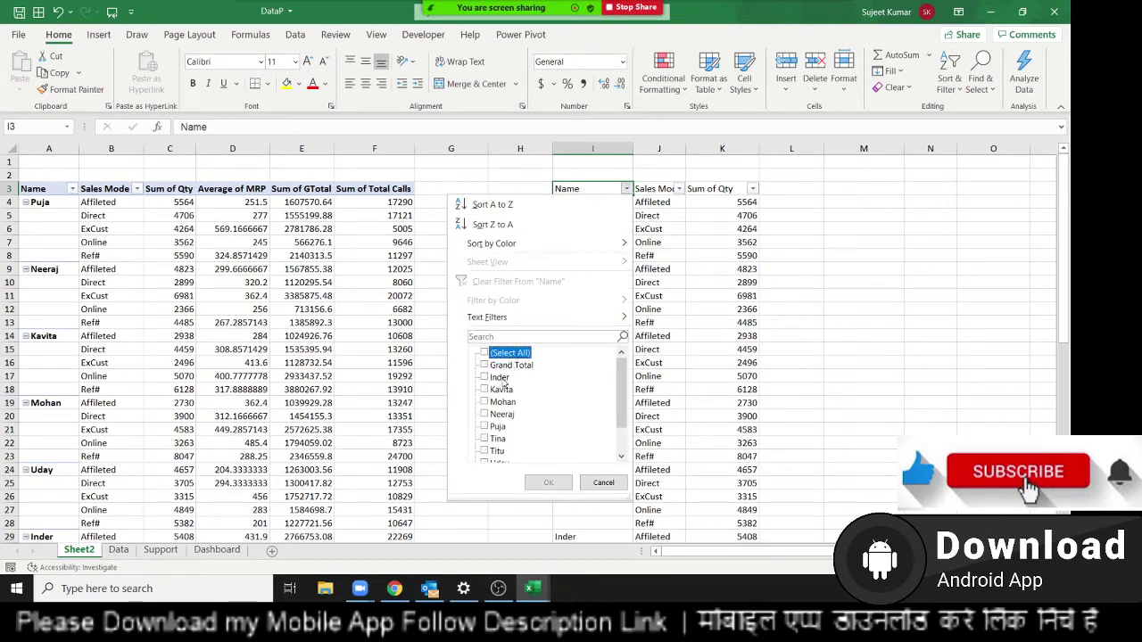
click(499, 378)
click(548, 481)
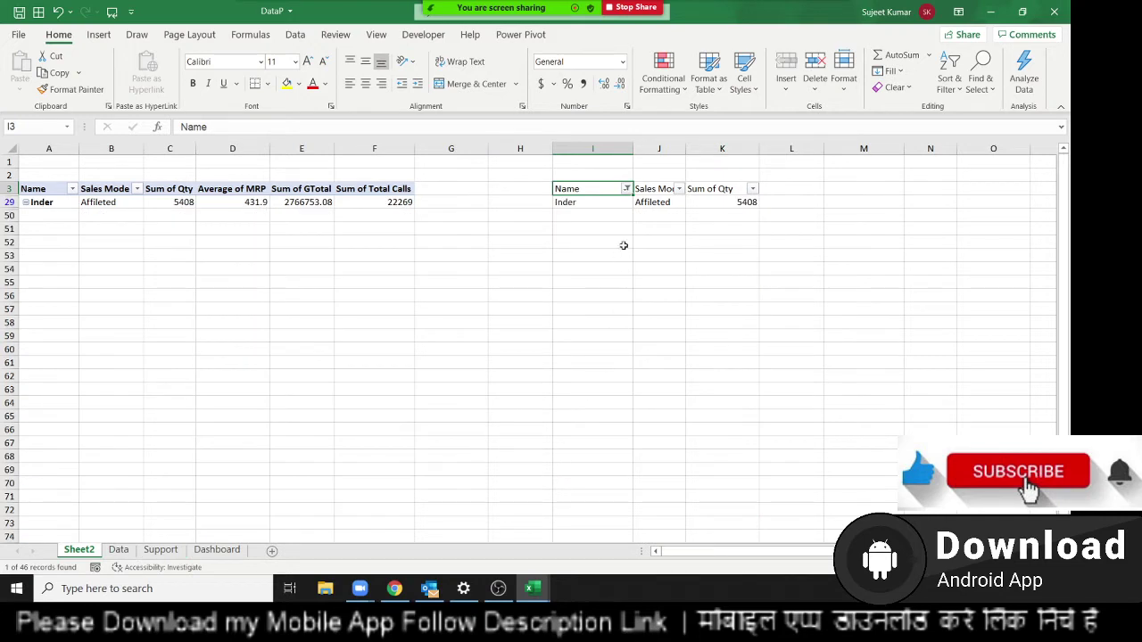
click(592, 202)
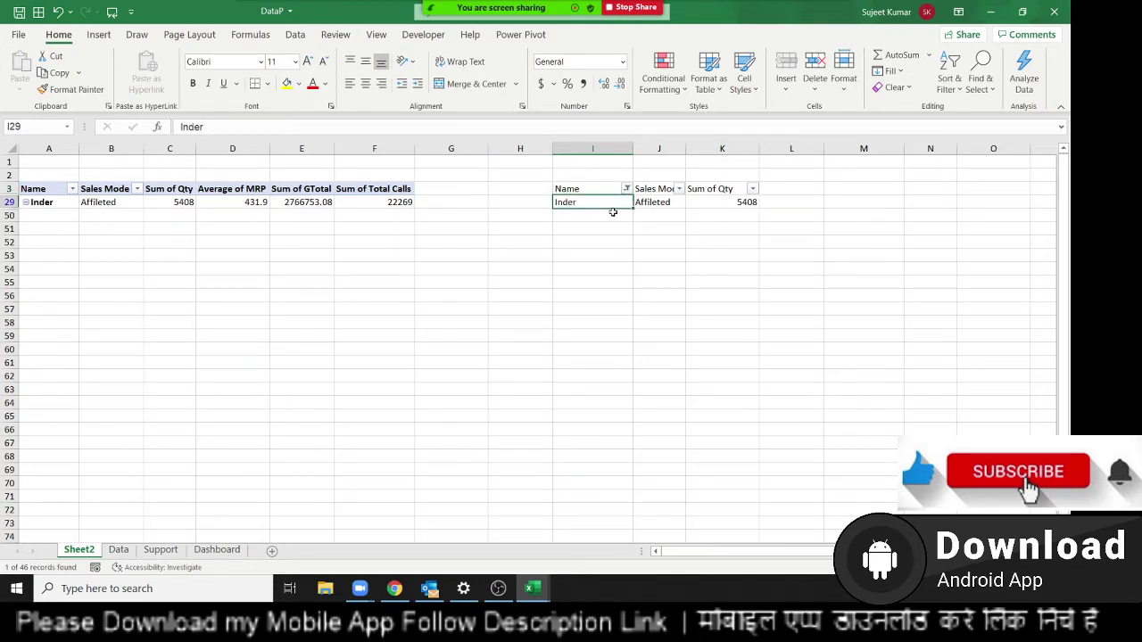
Undo the Inder filter so the copied table lists every name again
key(ctrl+z)
key(Down)
key(Down)
key(Down)
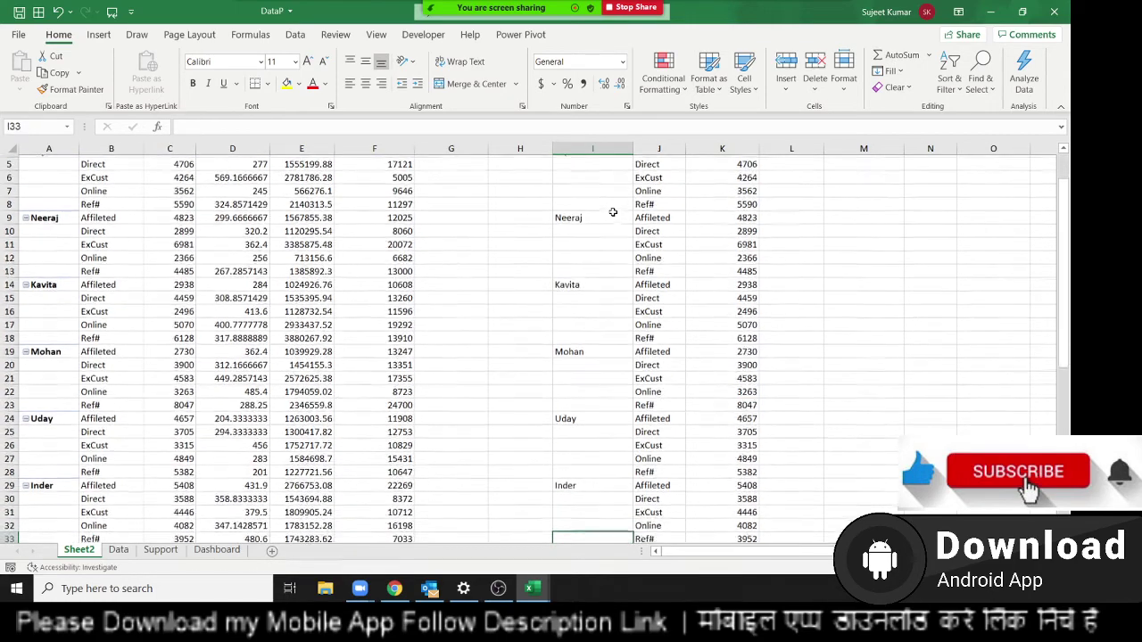
key(Down)
key(Down)
key(Up)
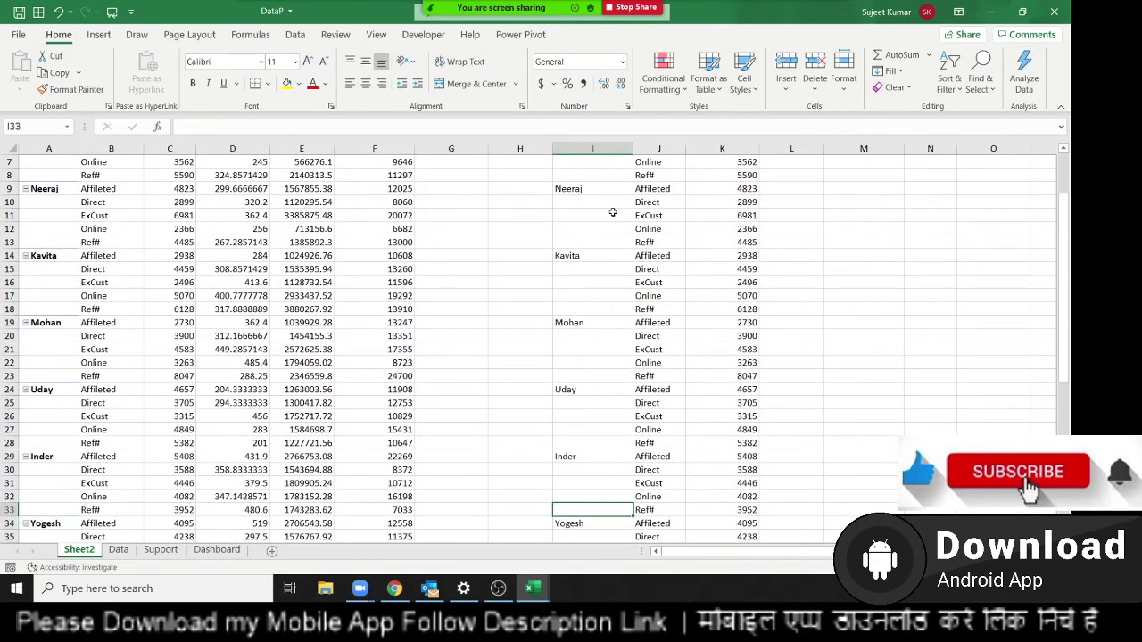
scroll(116, 241, up, 1)
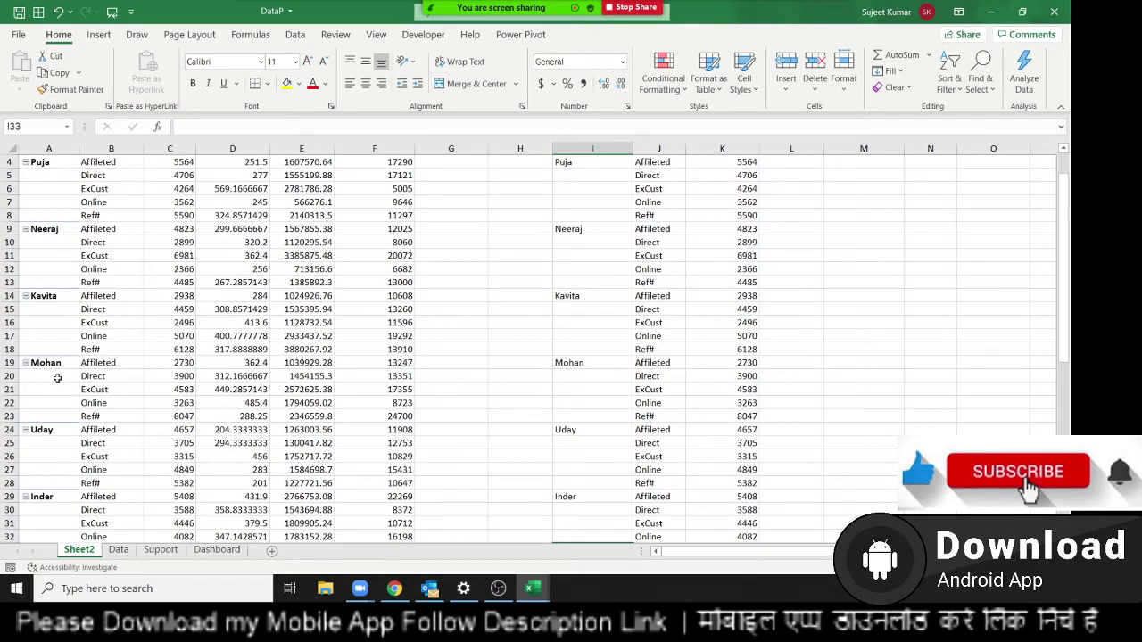
Try filling Puja and Neeraj down into column I's blank cells, then undo it
click(93, 380)
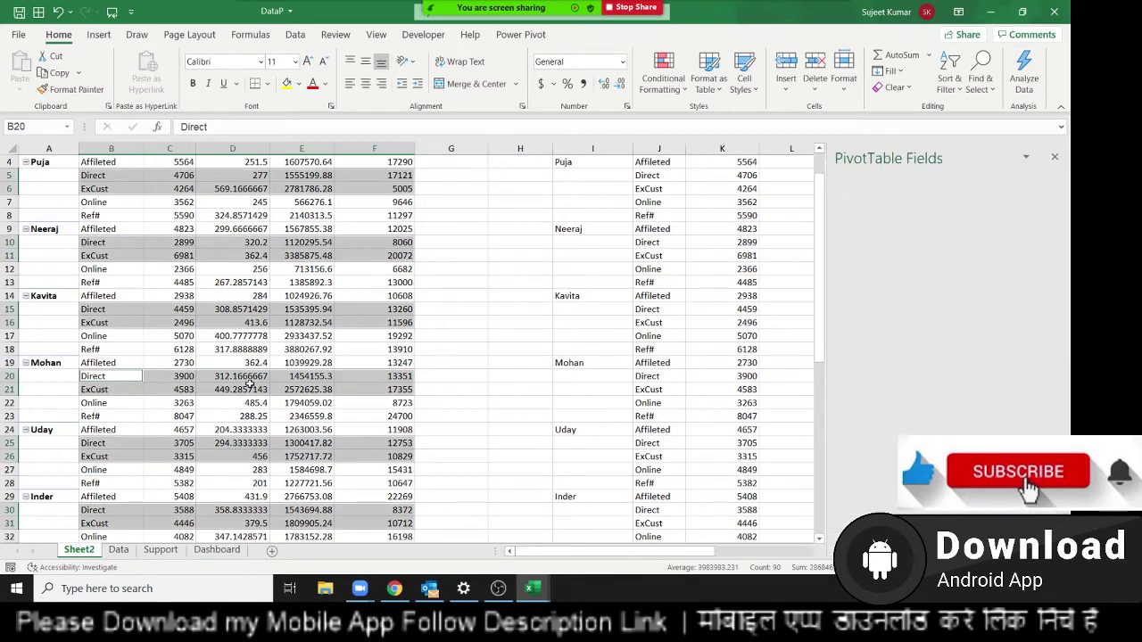
click(596, 445)
drag(598, 447, 667, 478)
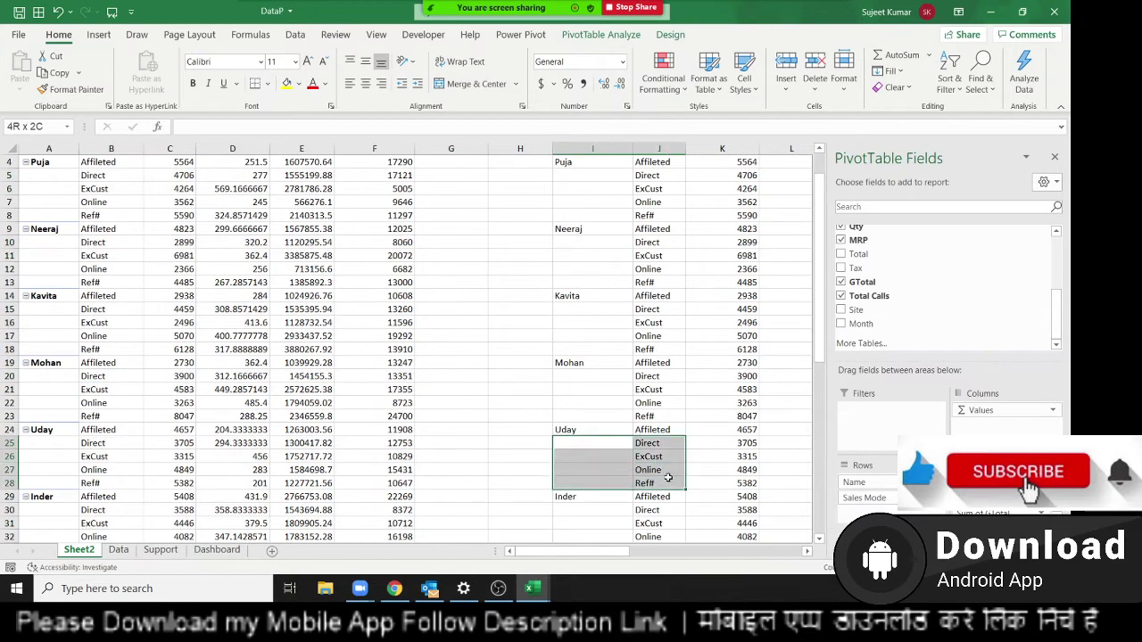
scroll(589, 268, up, 1)
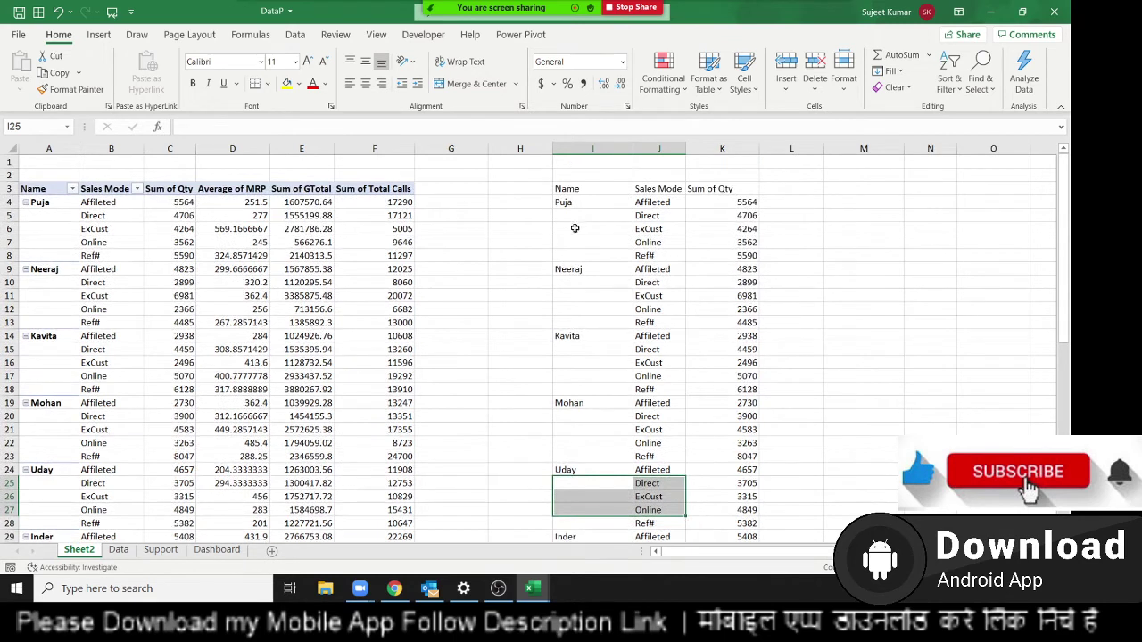
click(579, 202)
drag(579, 202, 578, 323)
key(ctrl+d)
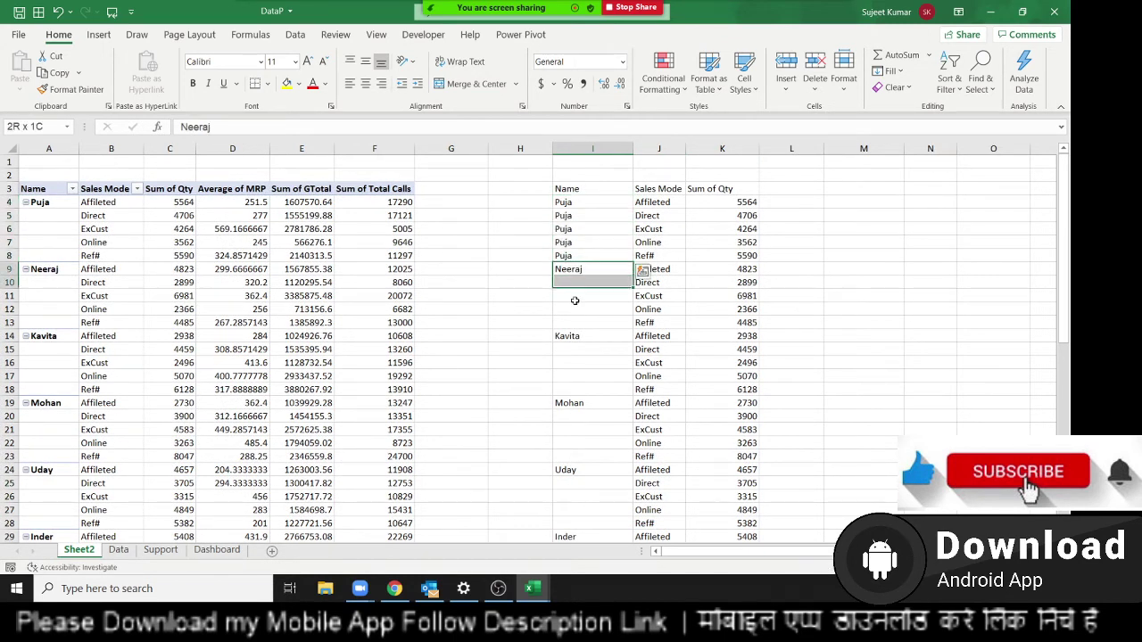
key(ctrl+d)
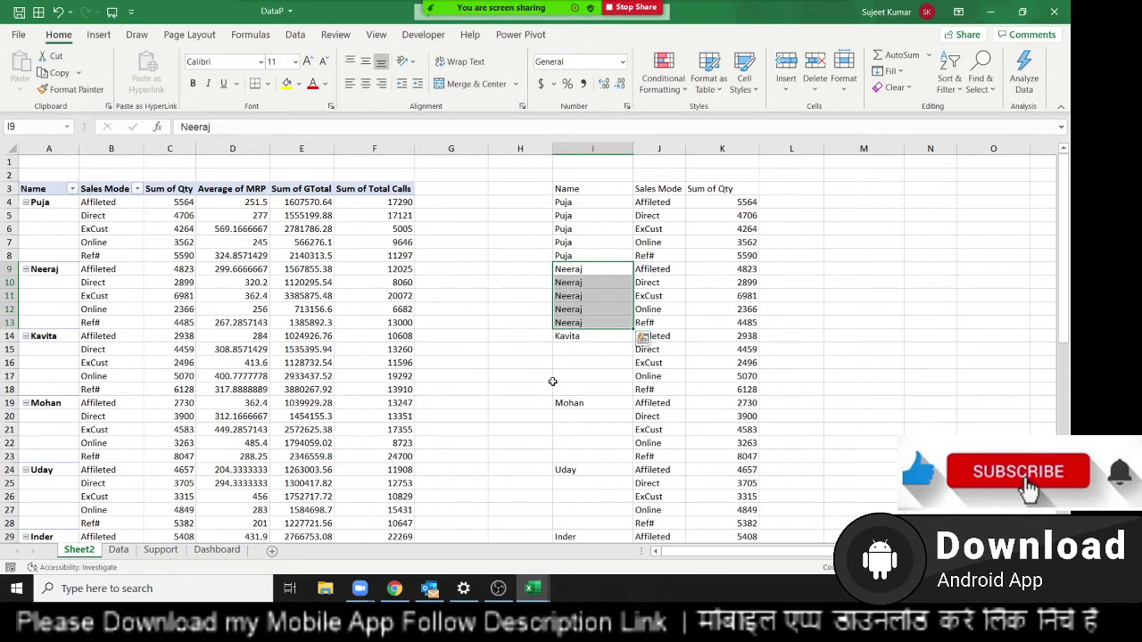
key(ctrl+z)
key(ctrl+z)
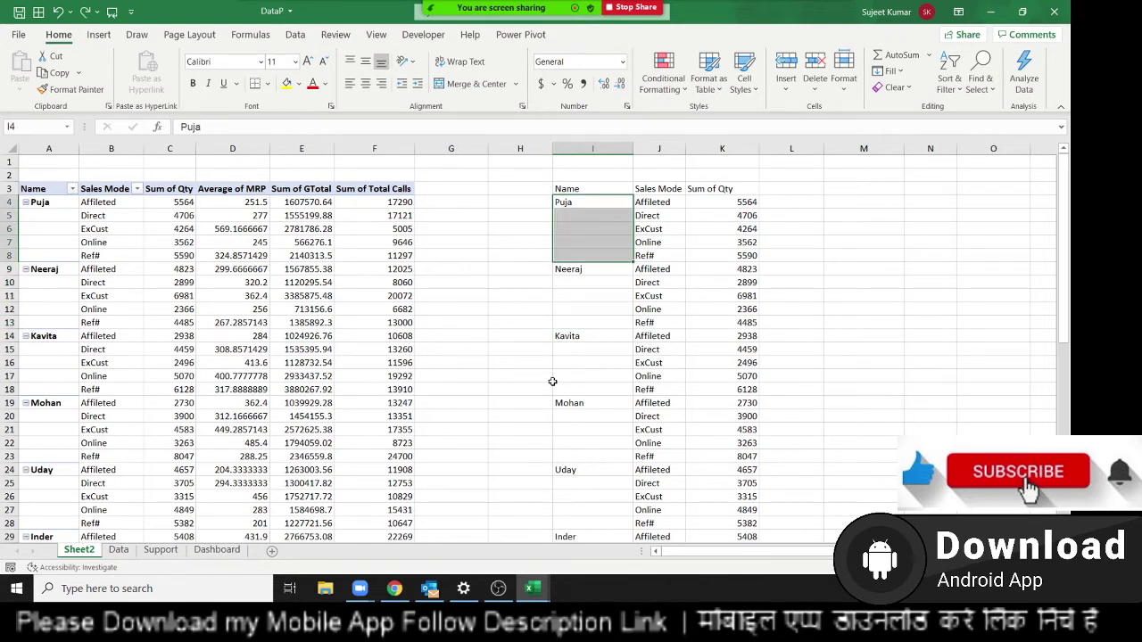
With a pivot cell selected, bring up the Design tab's Report Layout choices
click(273, 326)
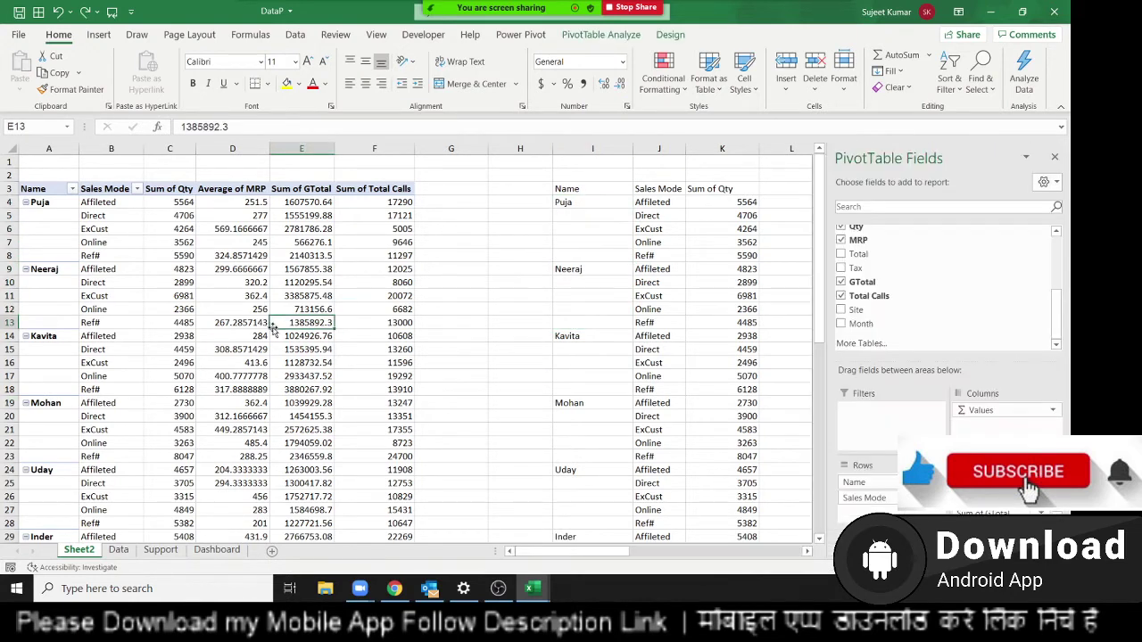
click(667, 37)
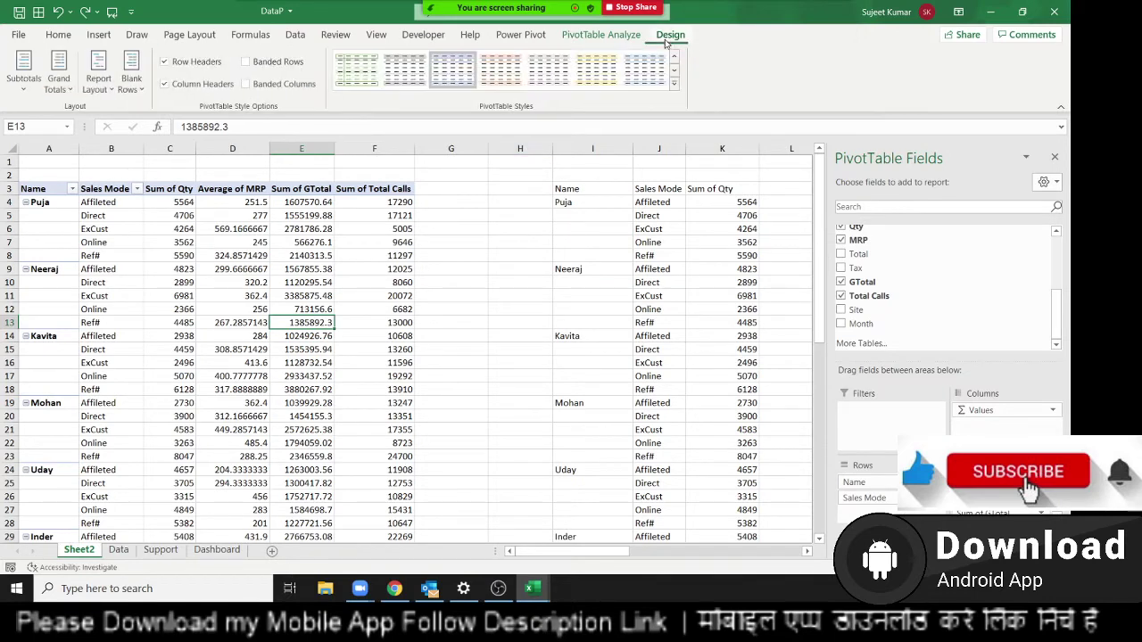
click(94, 93)
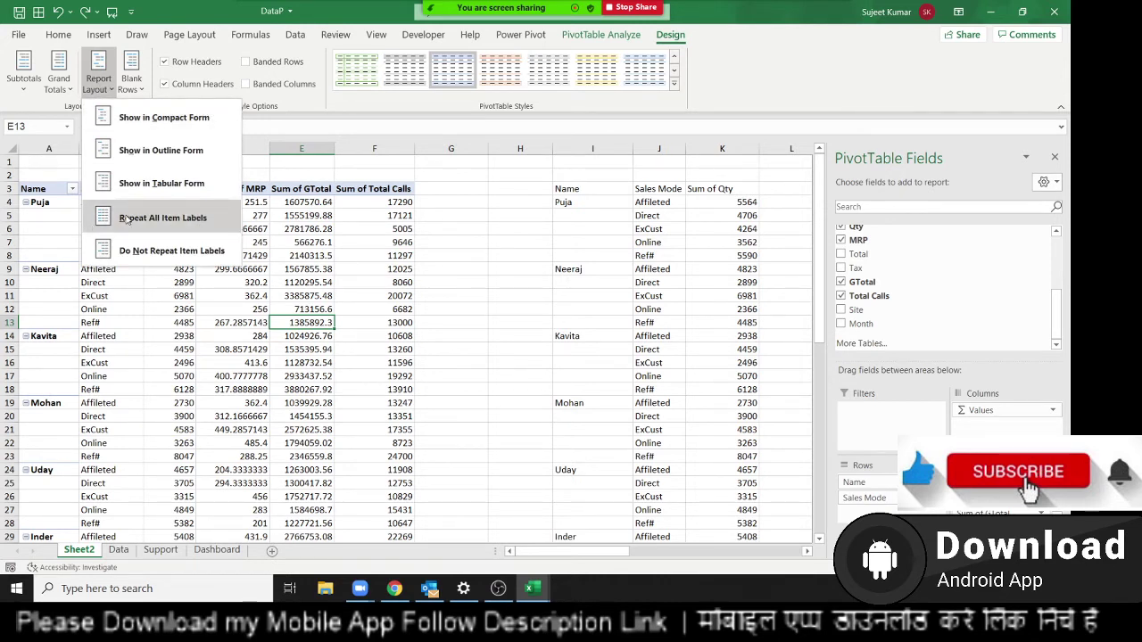
Apply Repeat All Item Labels and check the repeated Puja, Neeraj, Kavita, Mohan and Uday labels
click(152, 222)
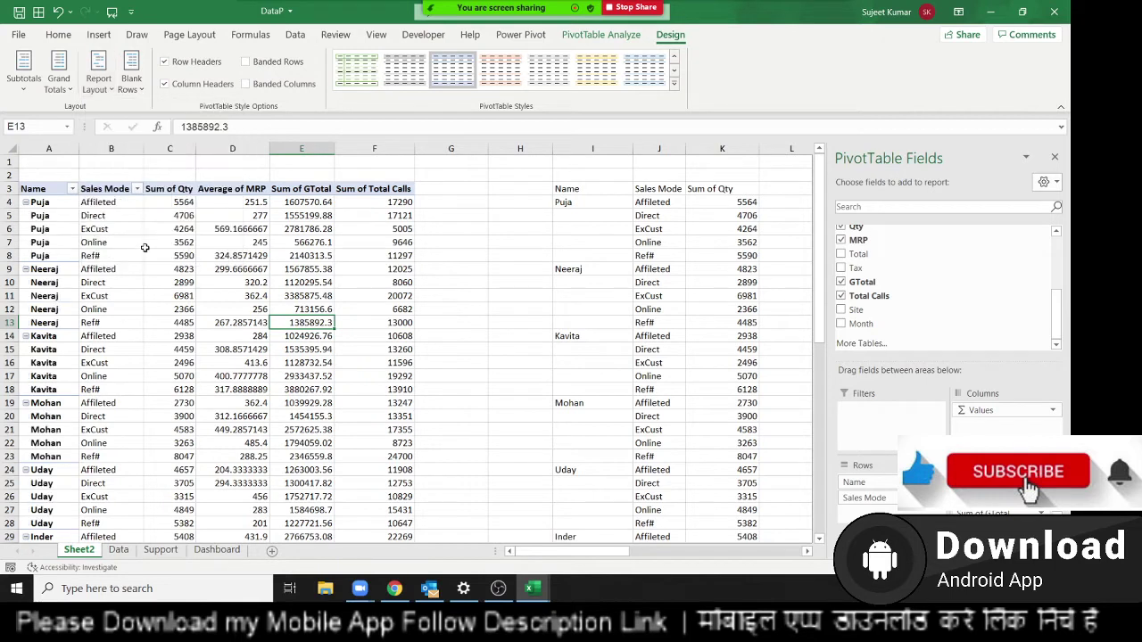
click(46, 228)
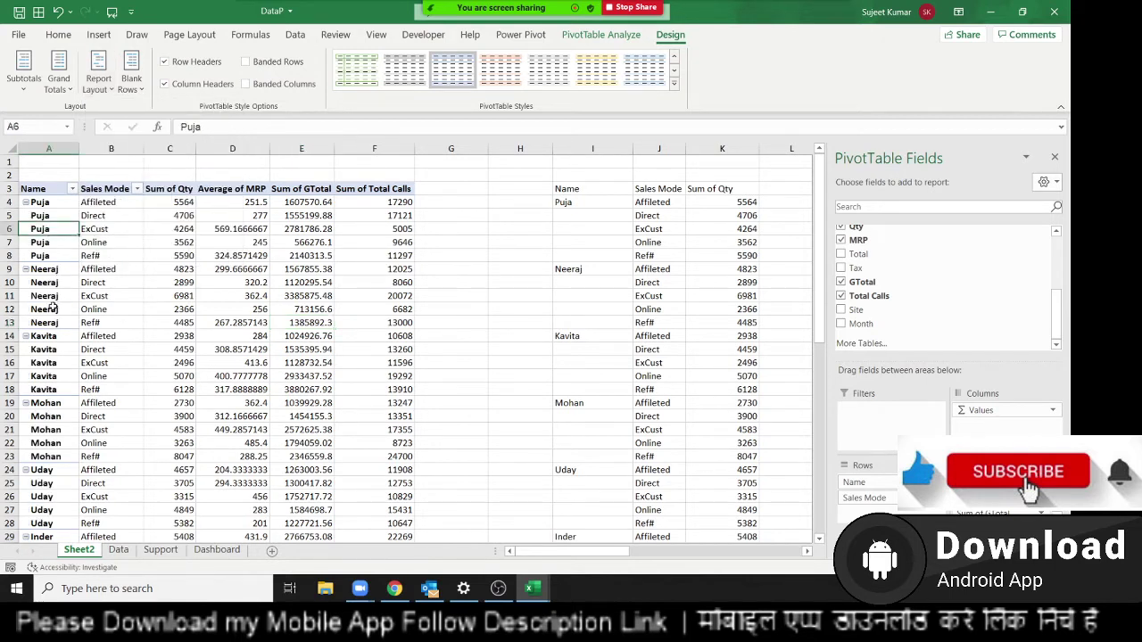
click(52, 309)
click(48, 362)
click(54, 429)
click(53, 471)
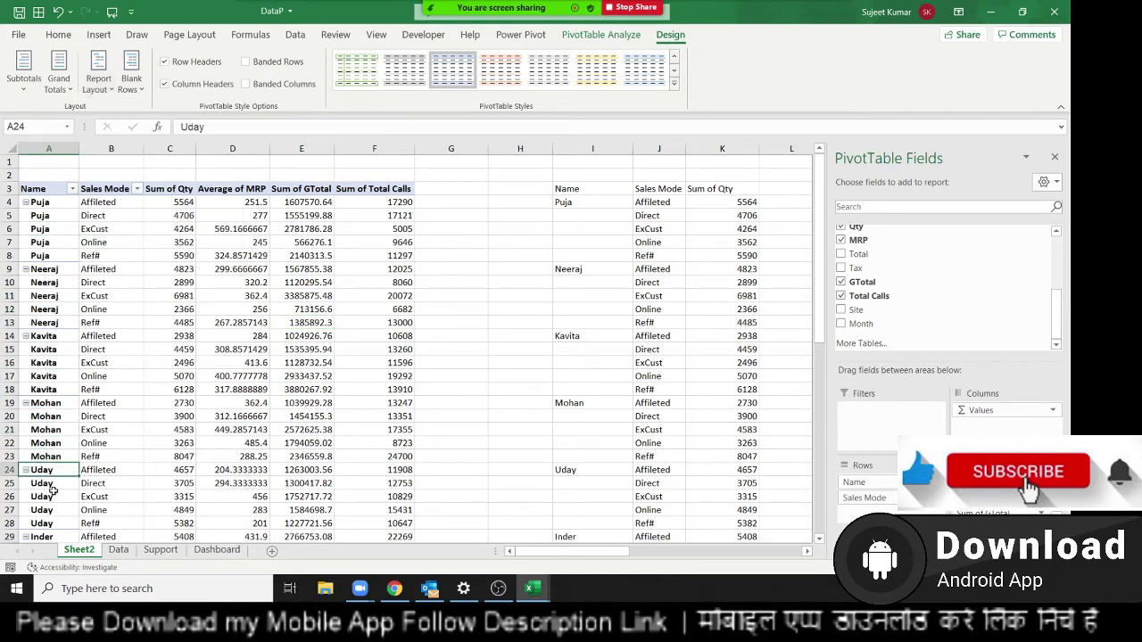
scroll(52, 495, down, 5)
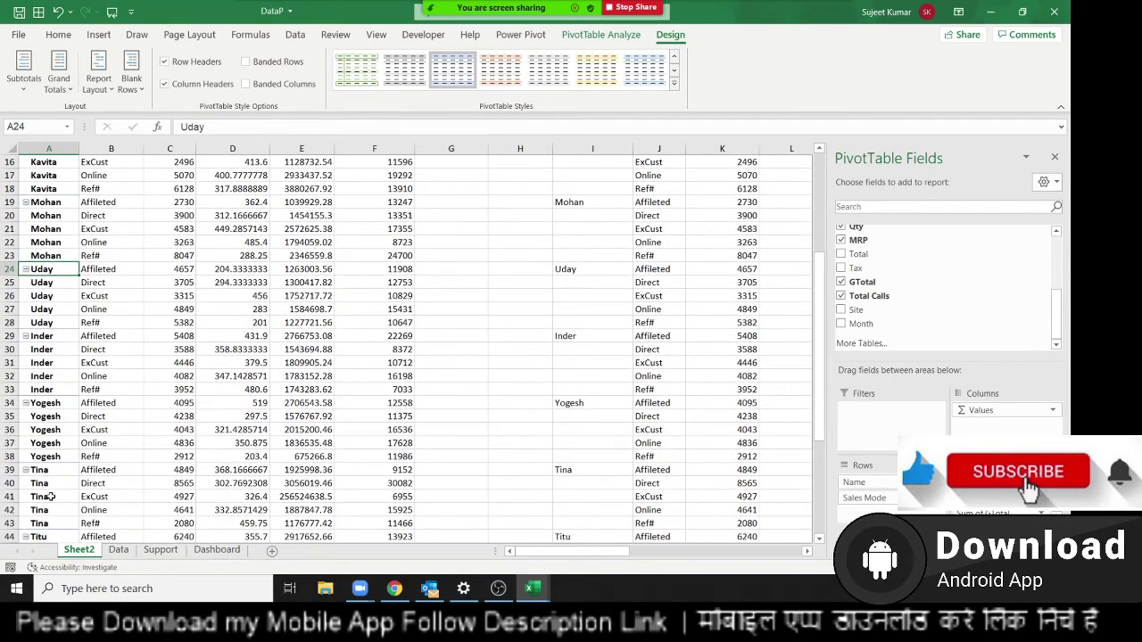
scroll(52, 497, up, 5)
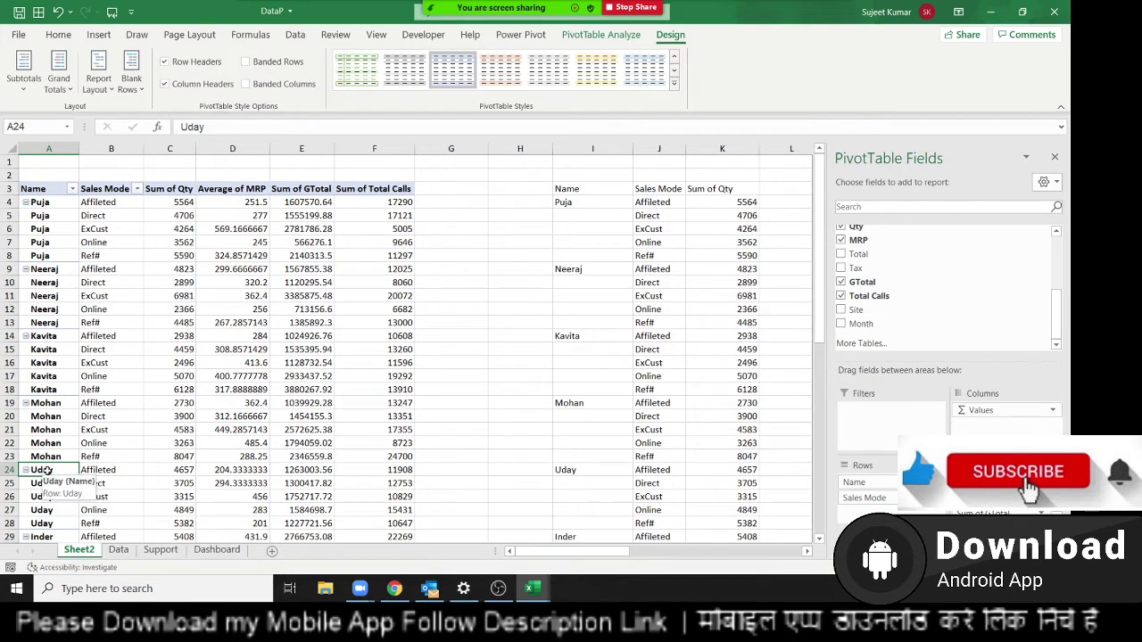
Compare where Puja's rows end and Neeraj's begin, then return to the Report Layout choices
click(44, 253)
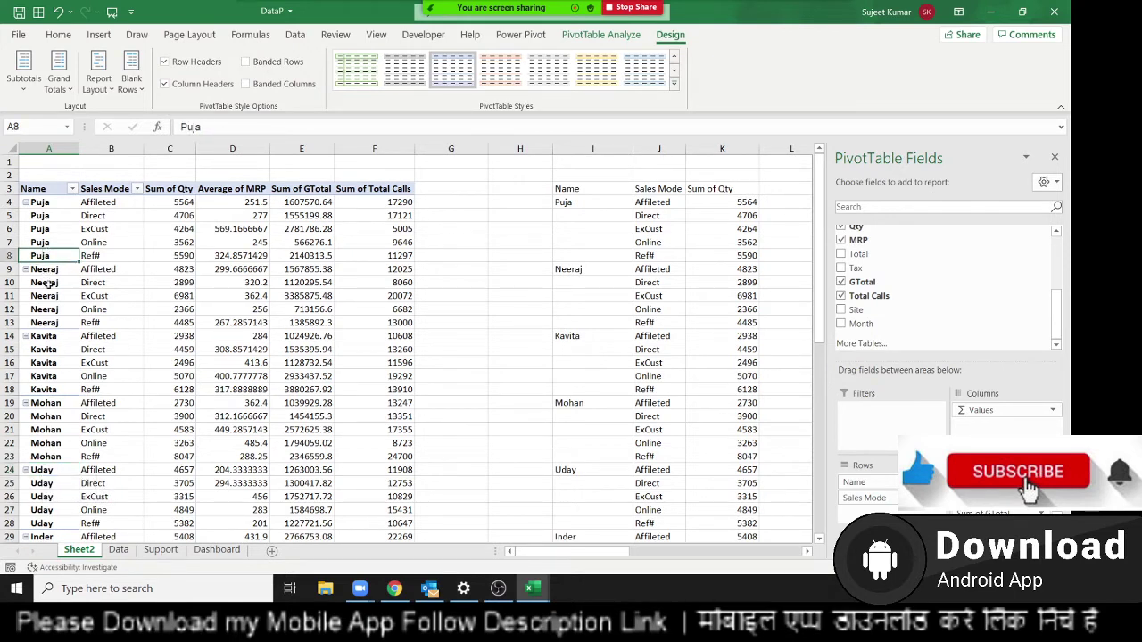
click(46, 270)
drag(46, 270, 49, 255)
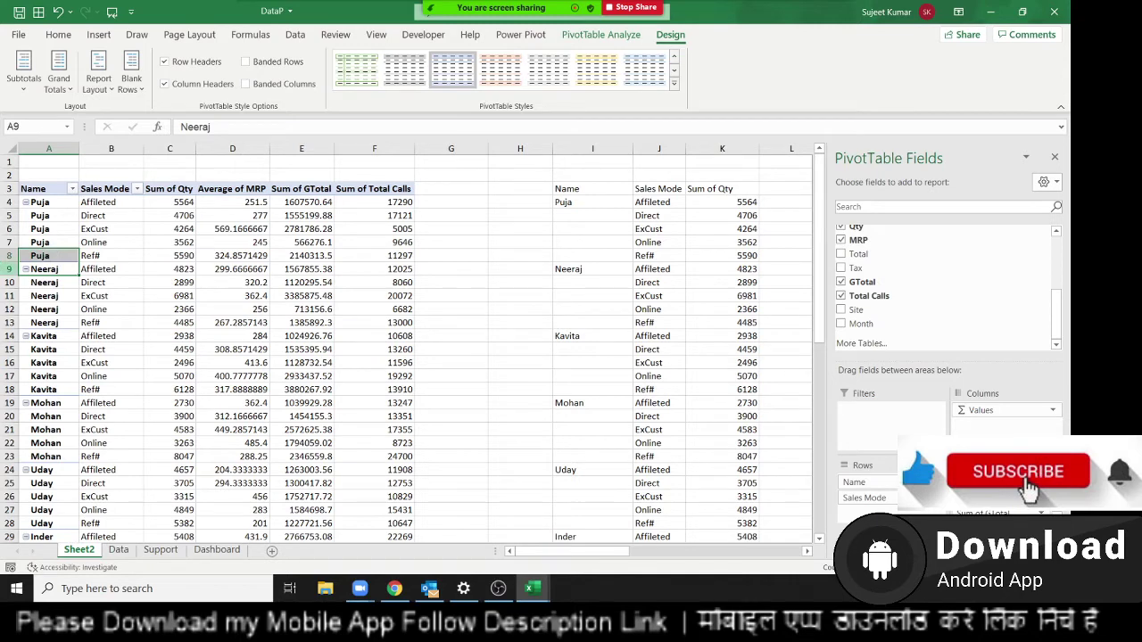
click(60, 309)
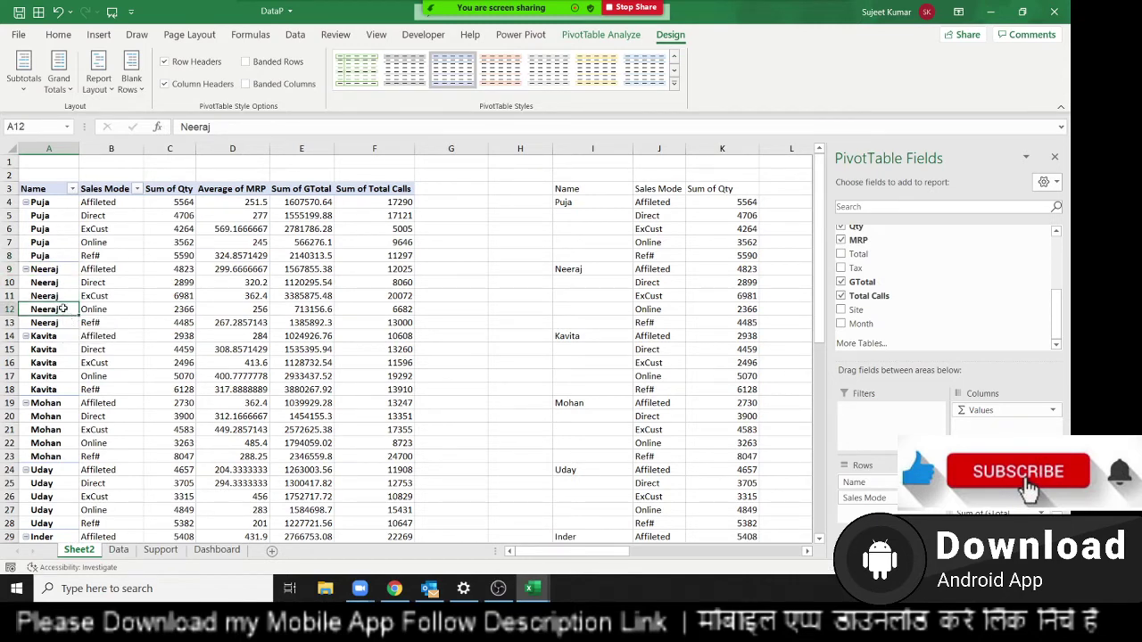
click(103, 95)
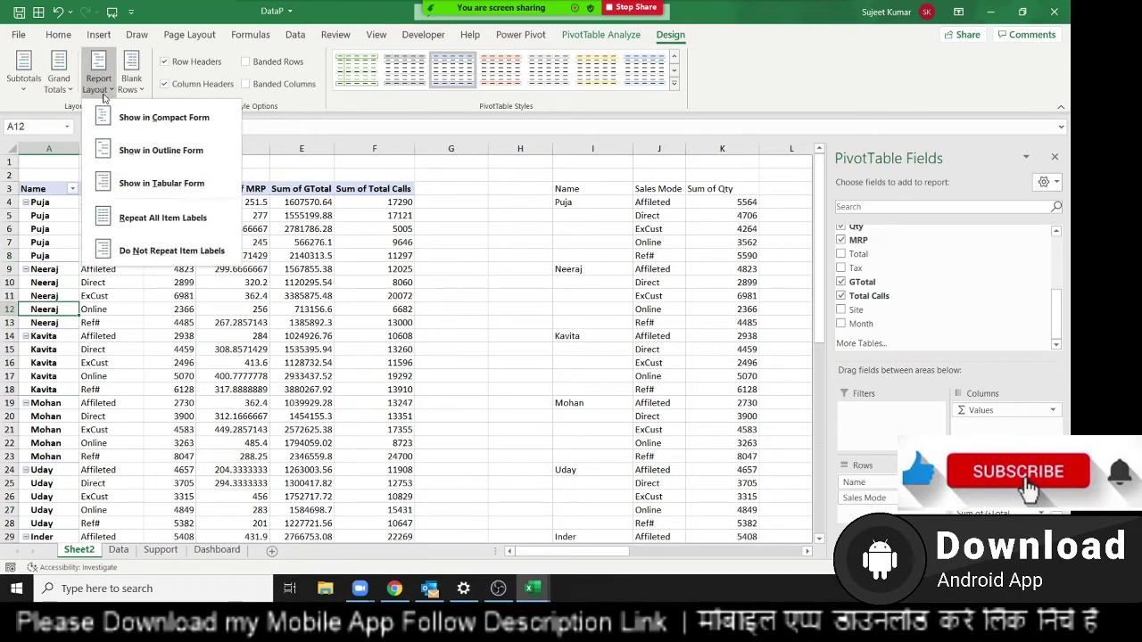
Insert a blank line after each name group in the PivotTable
click(103, 95)
click(131, 85)
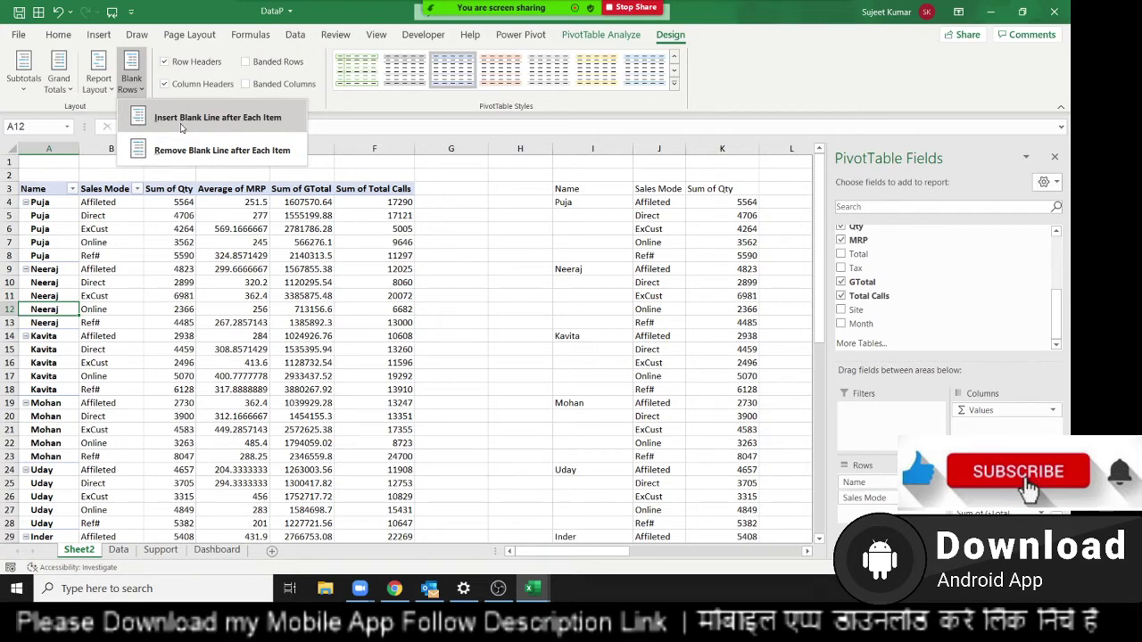
click(181, 125)
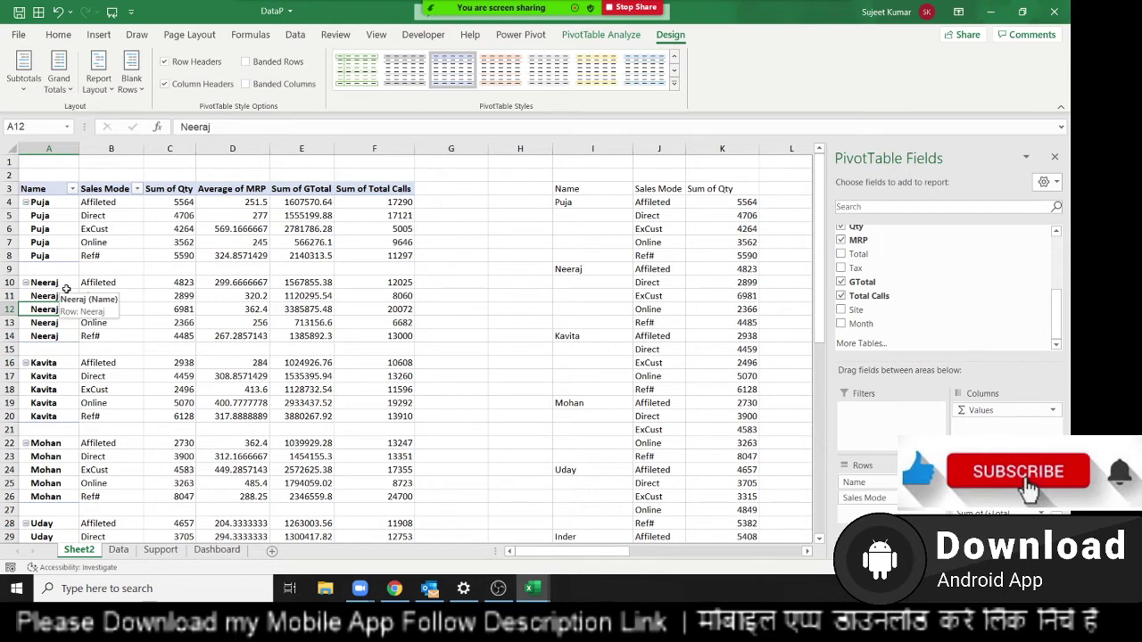
Remove the blank lines so Neeraj's rows directly follow Puja's
click(92, 393)
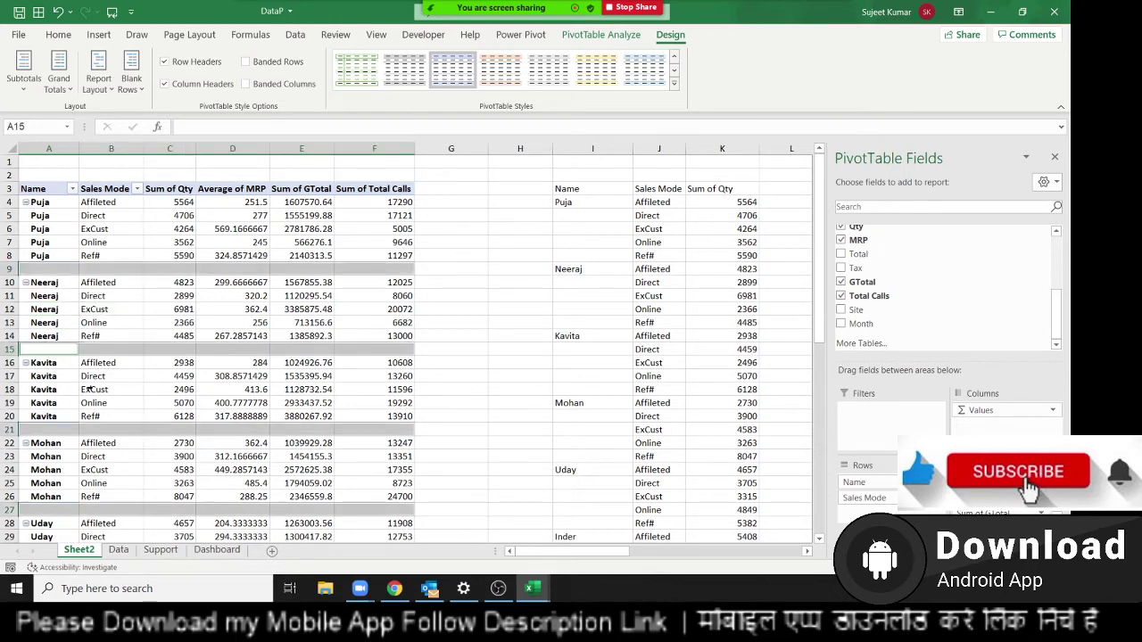
click(98, 269)
click(131, 79)
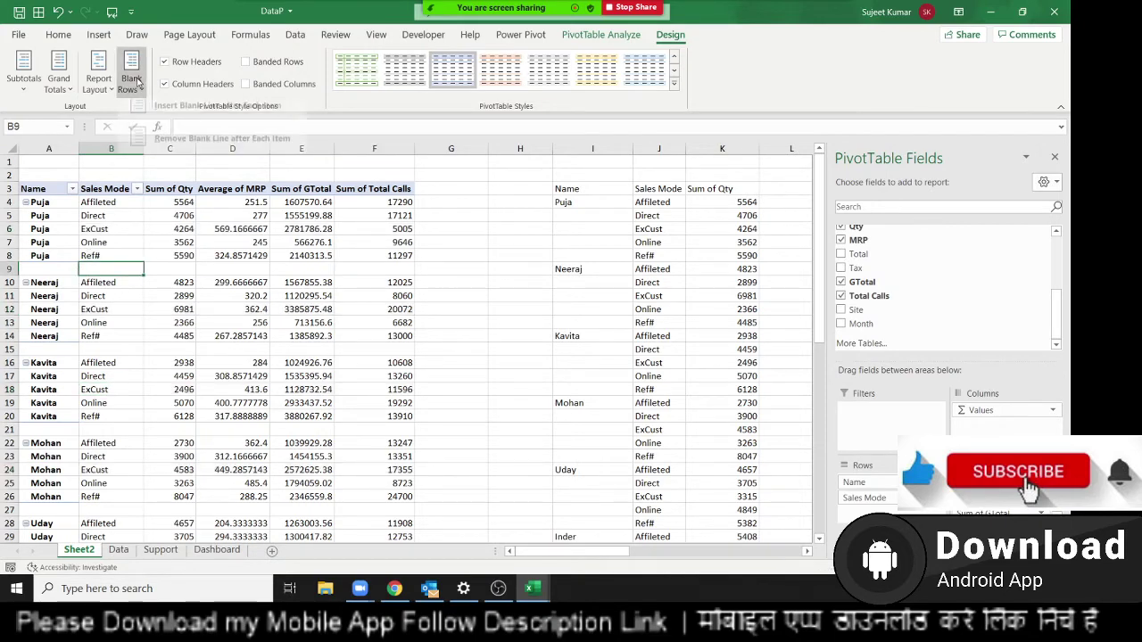
click(160, 153)
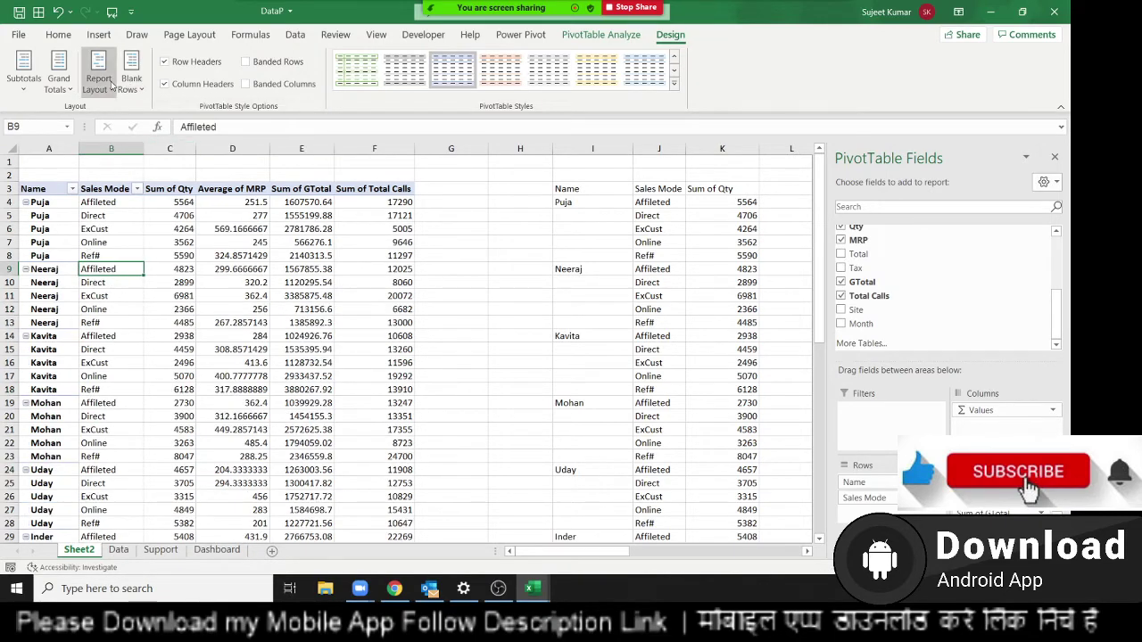
click(98, 80)
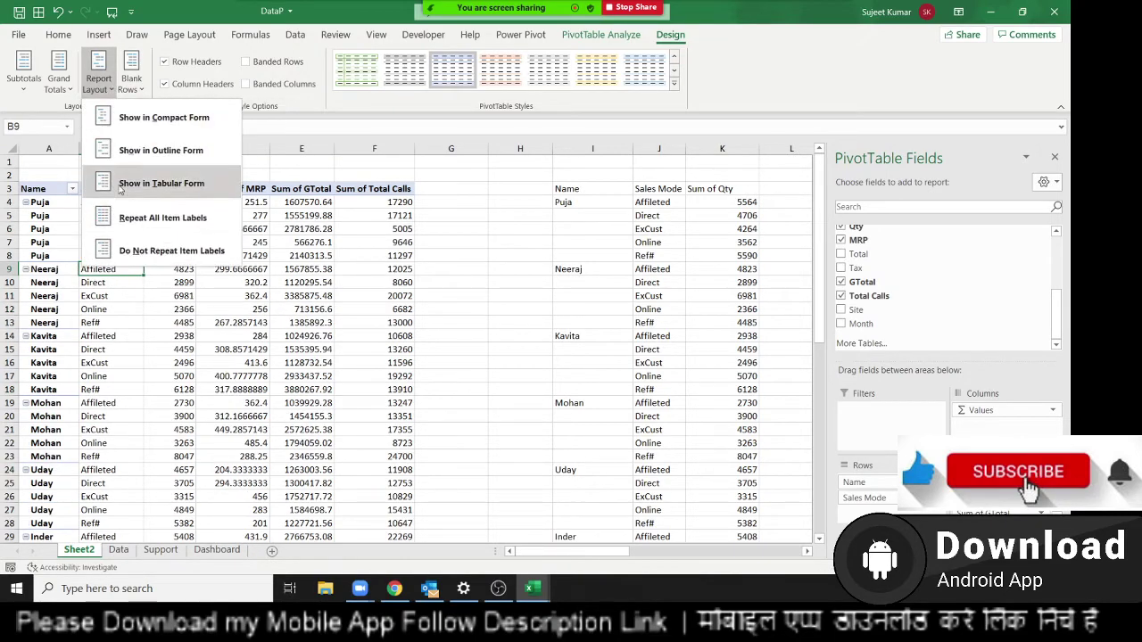
click(131, 80)
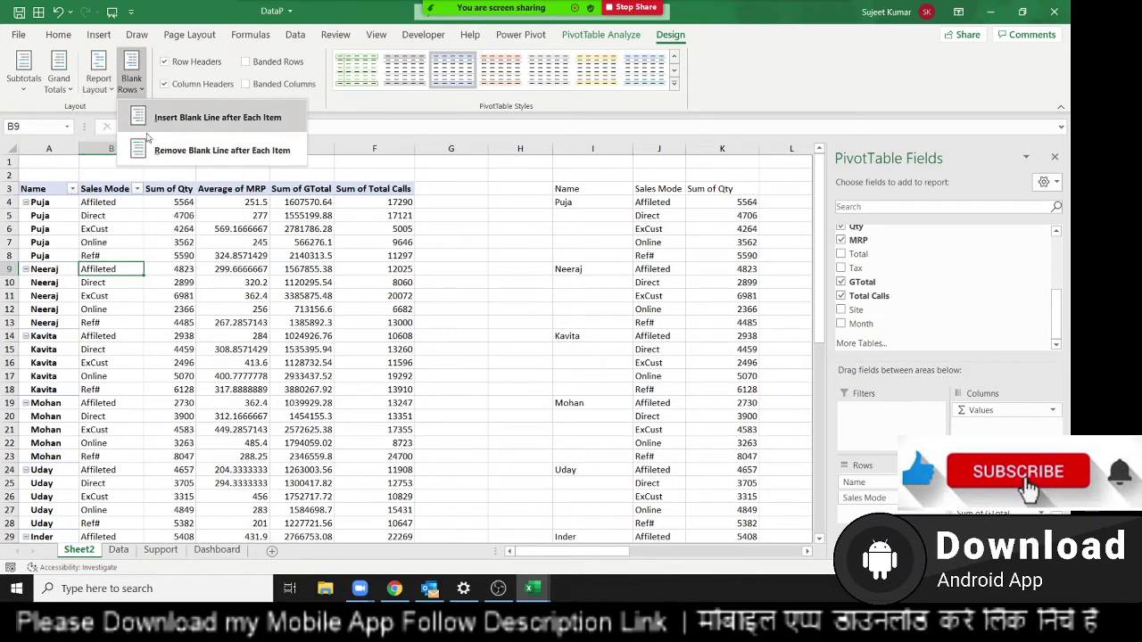
click(98, 81)
click(107, 319)
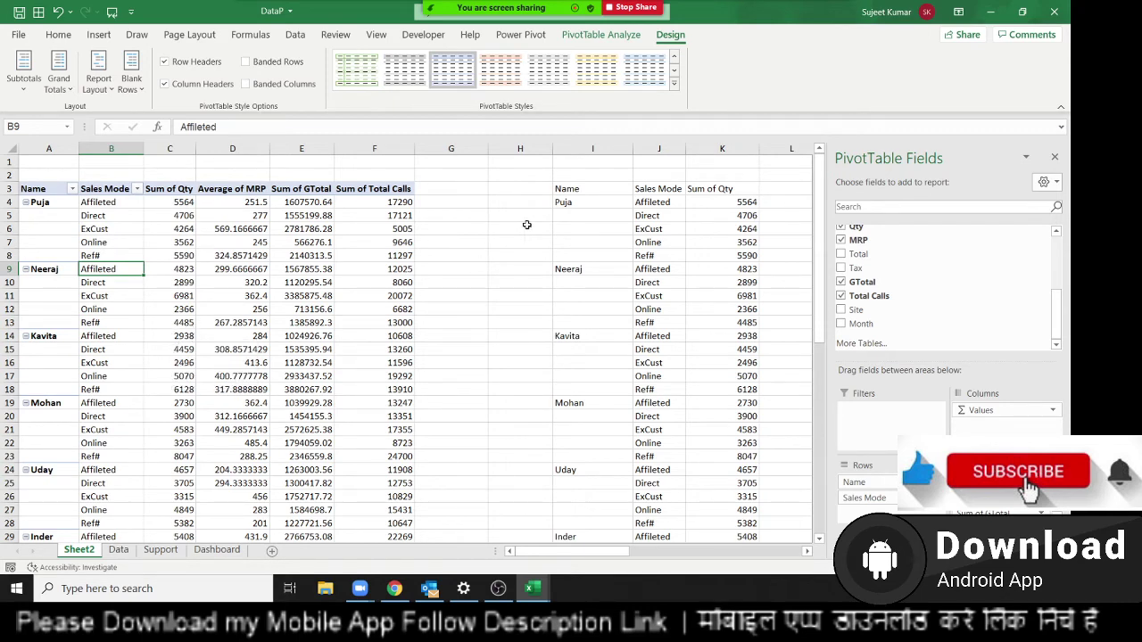
drag(571, 203, 579, 260)
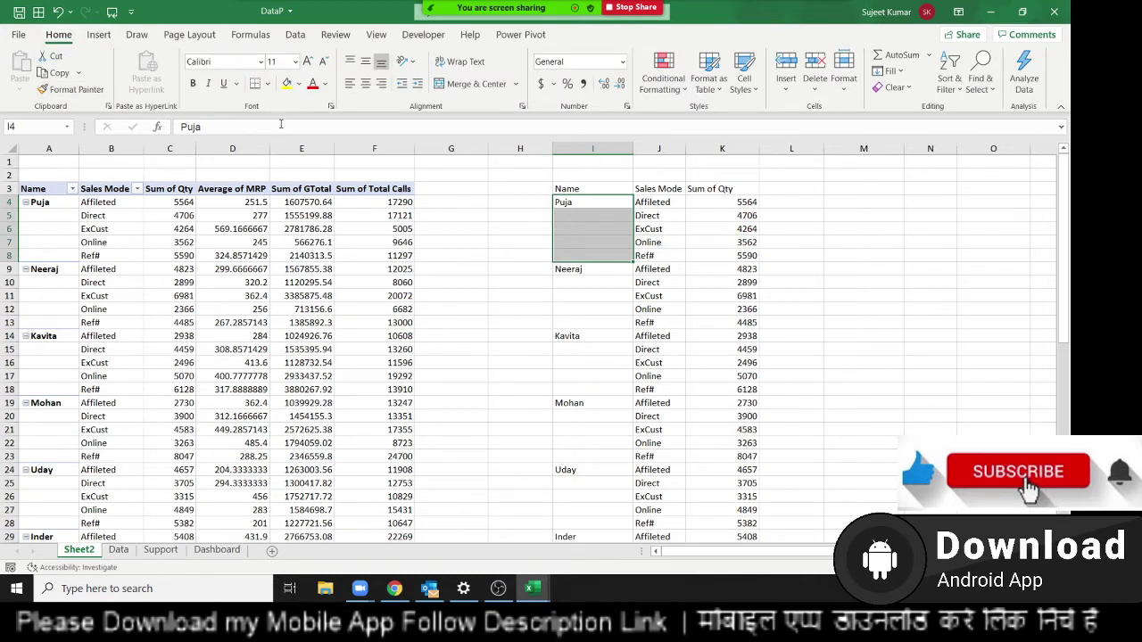
click(471, 83)
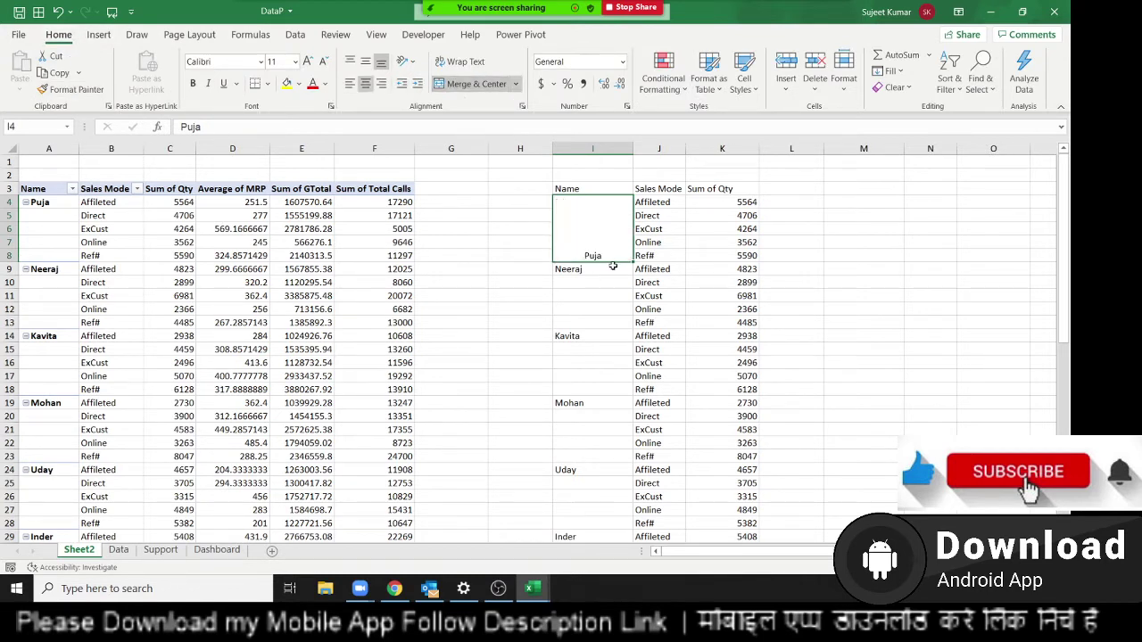
drag(608, 269, 610, 310)
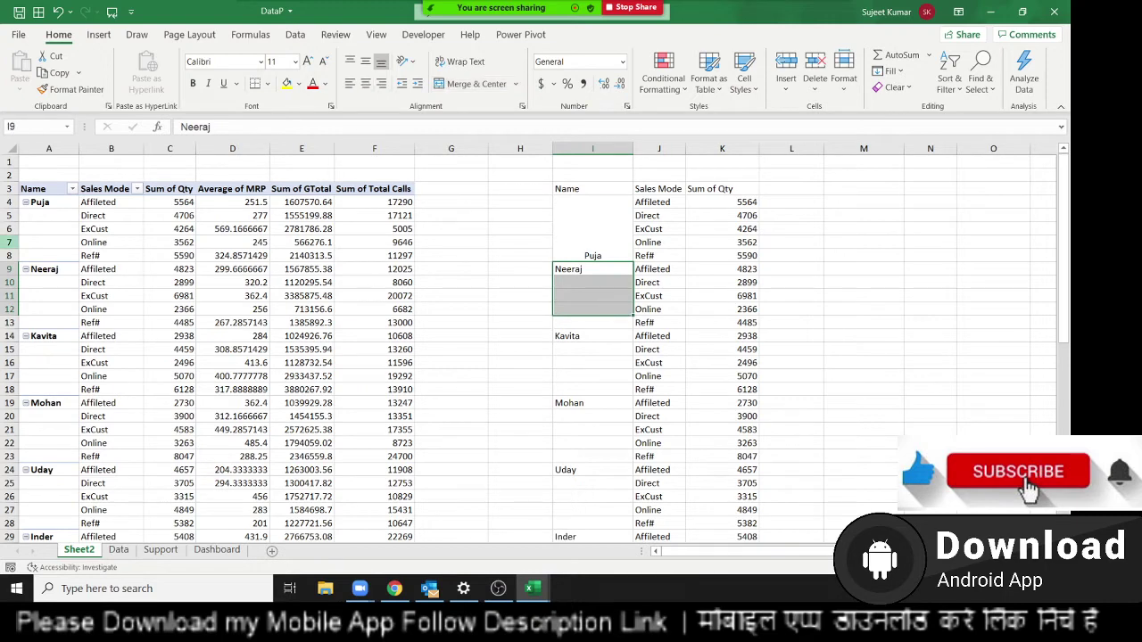
key(ctrl+z)
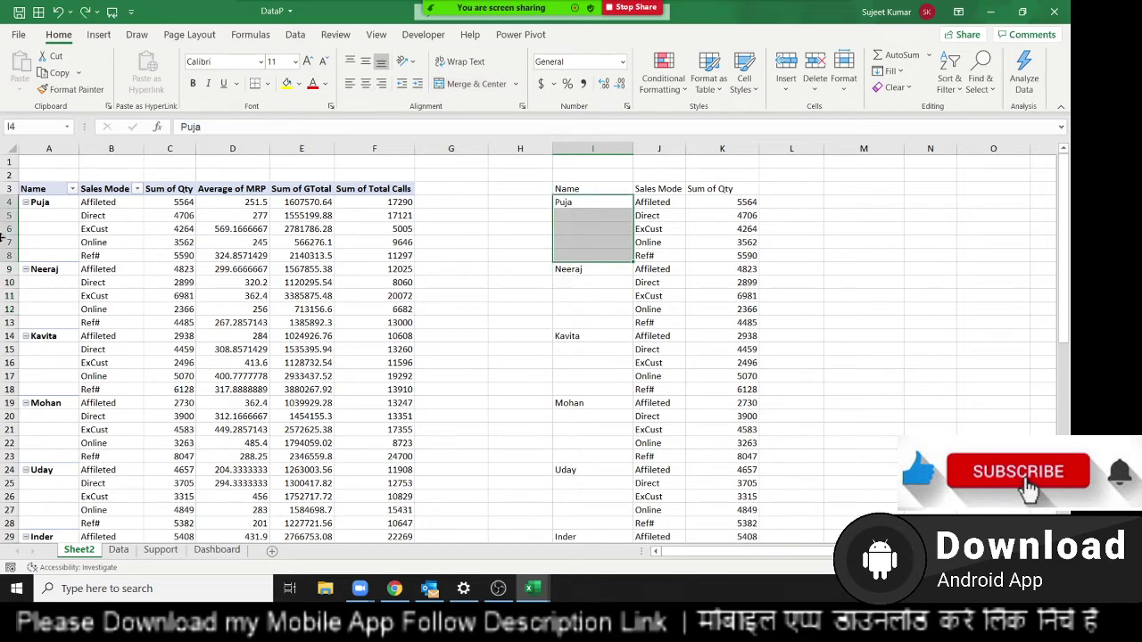
click(138, 249)
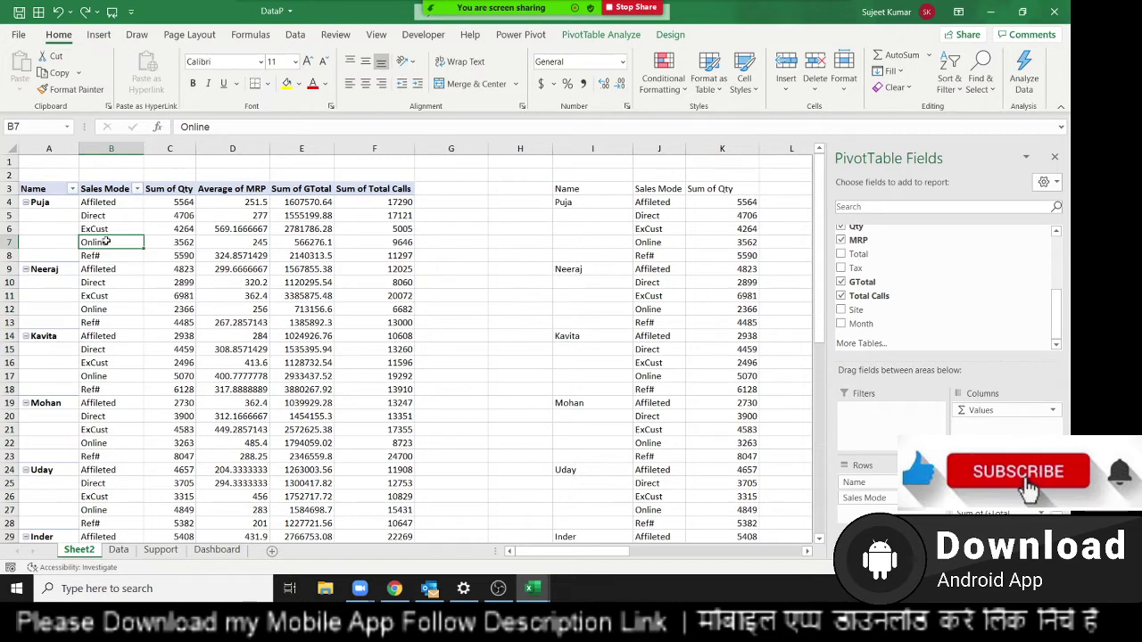
Enable 'Merge and center cells with labels' in PivotTable3's options
right_click(108, 242)
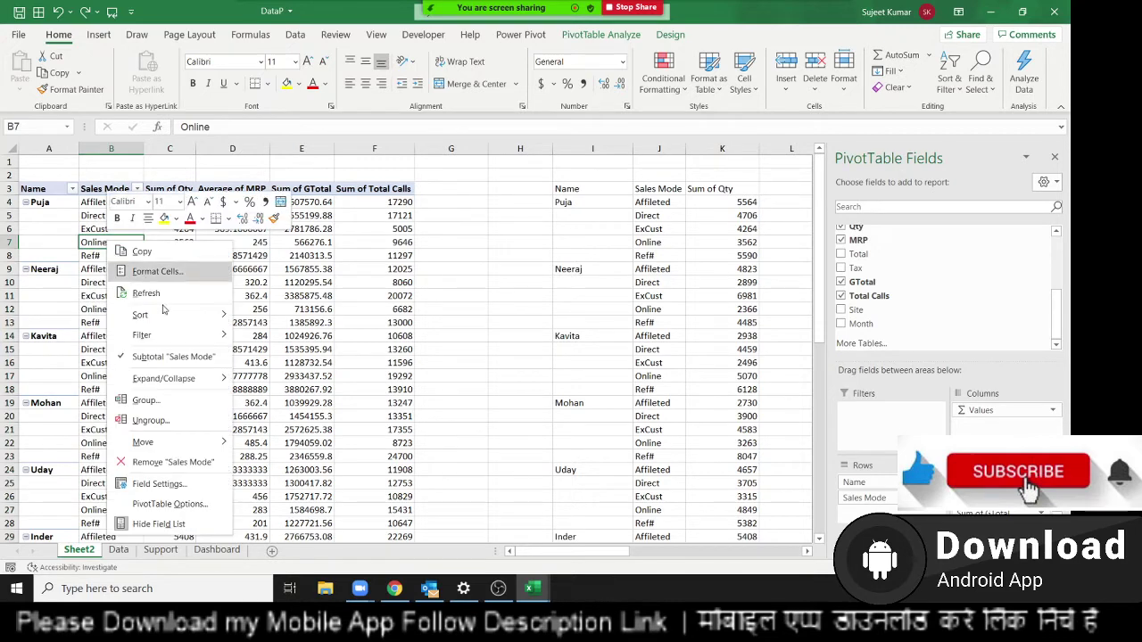
click(166, 505)
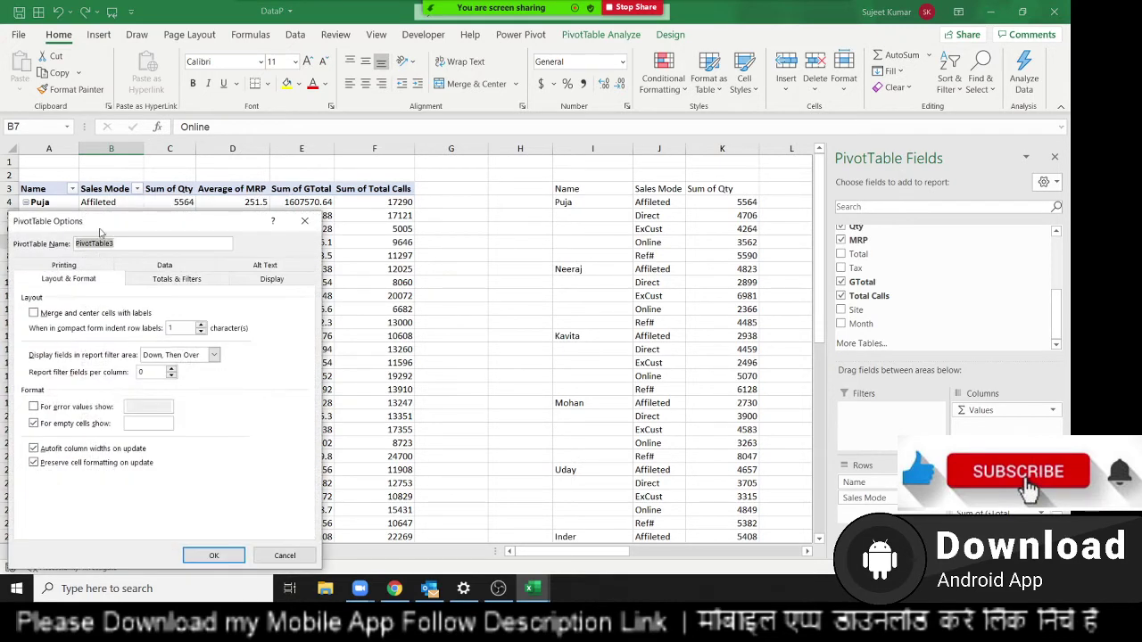
drag(204, 220, 320, 144)
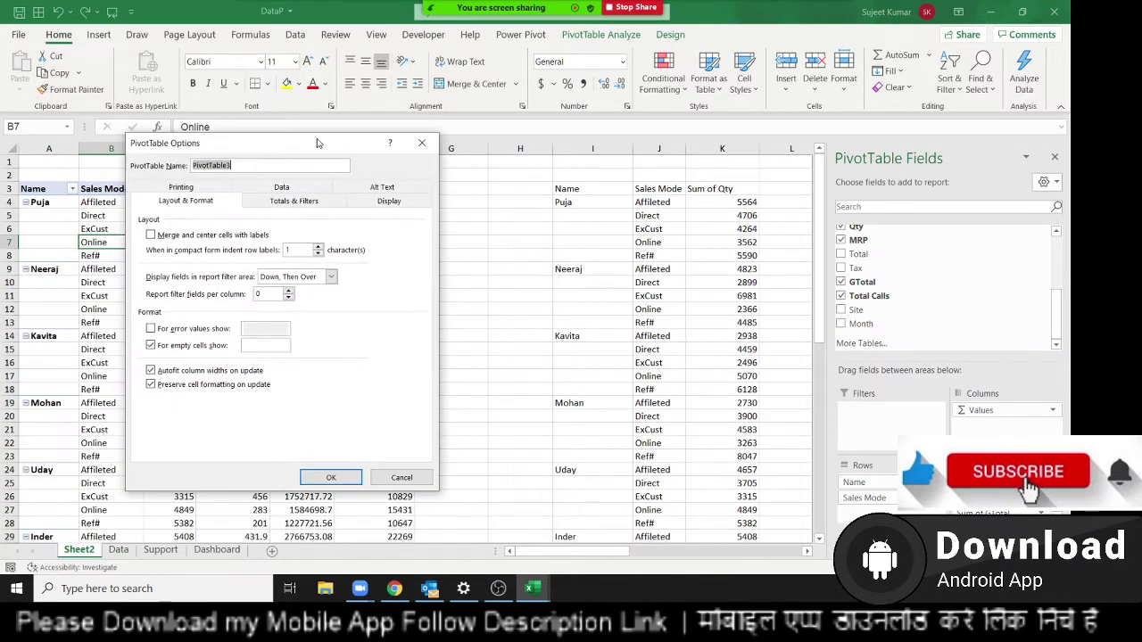
click(167, 237)
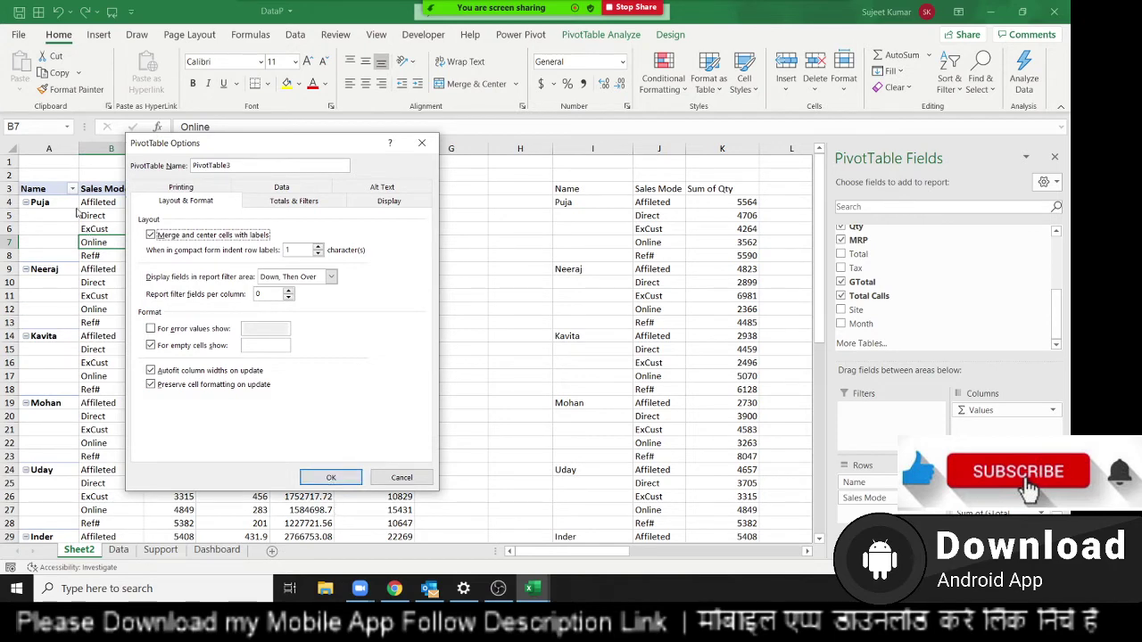
click(330, 477)
click(50, 304)
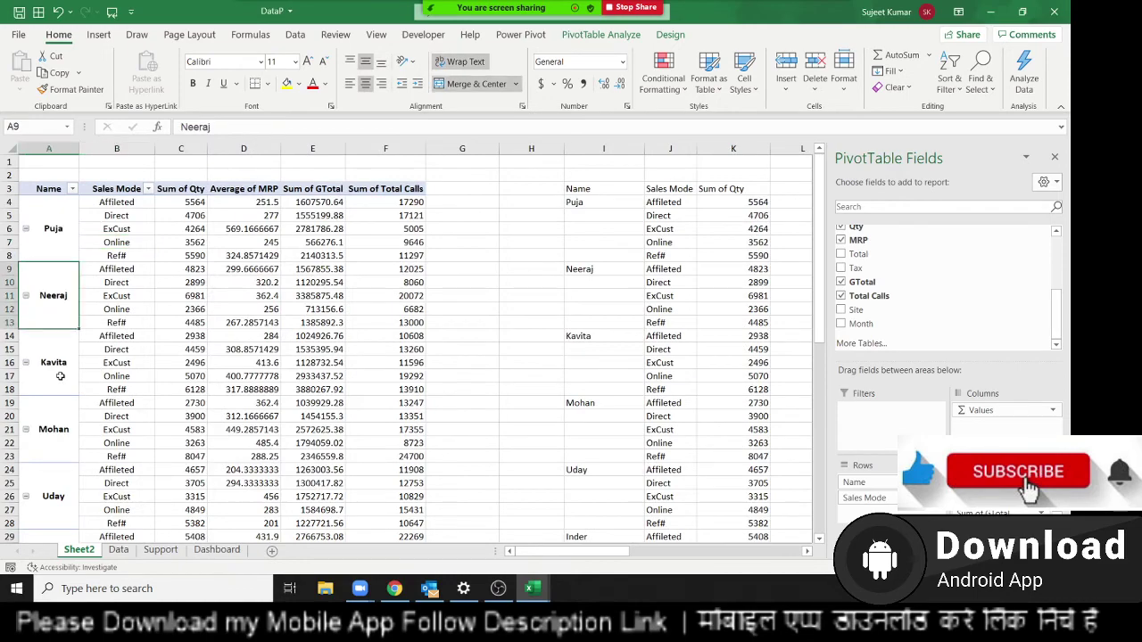
click(61, 377)
click(53, 428)
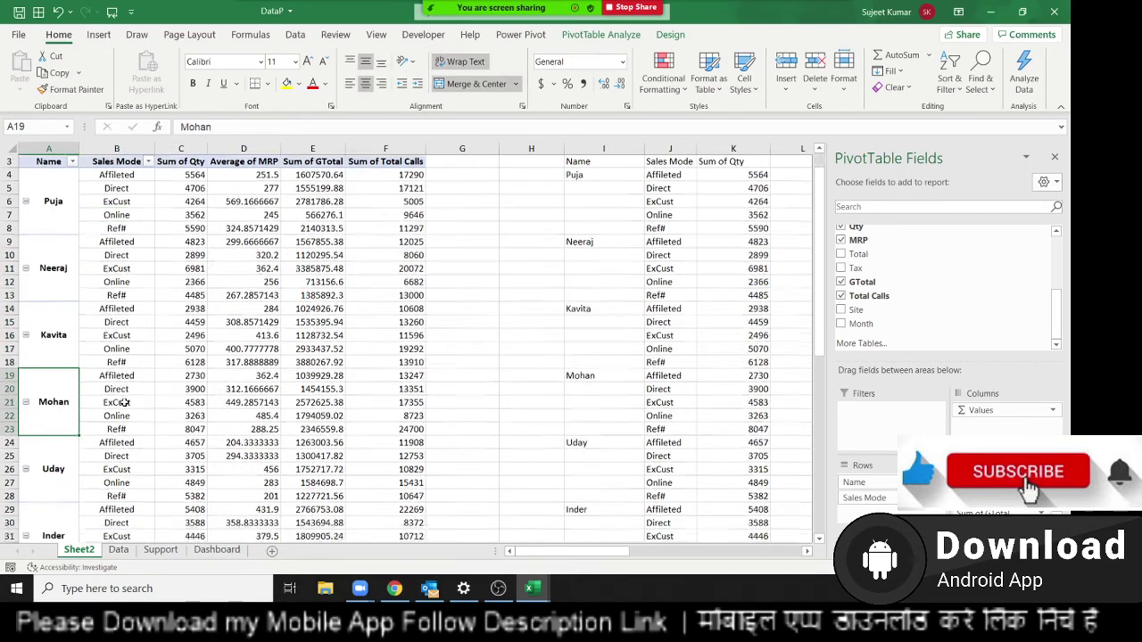
scroll(121, 403, down, 5)
scroll(121, 403, up, 5)
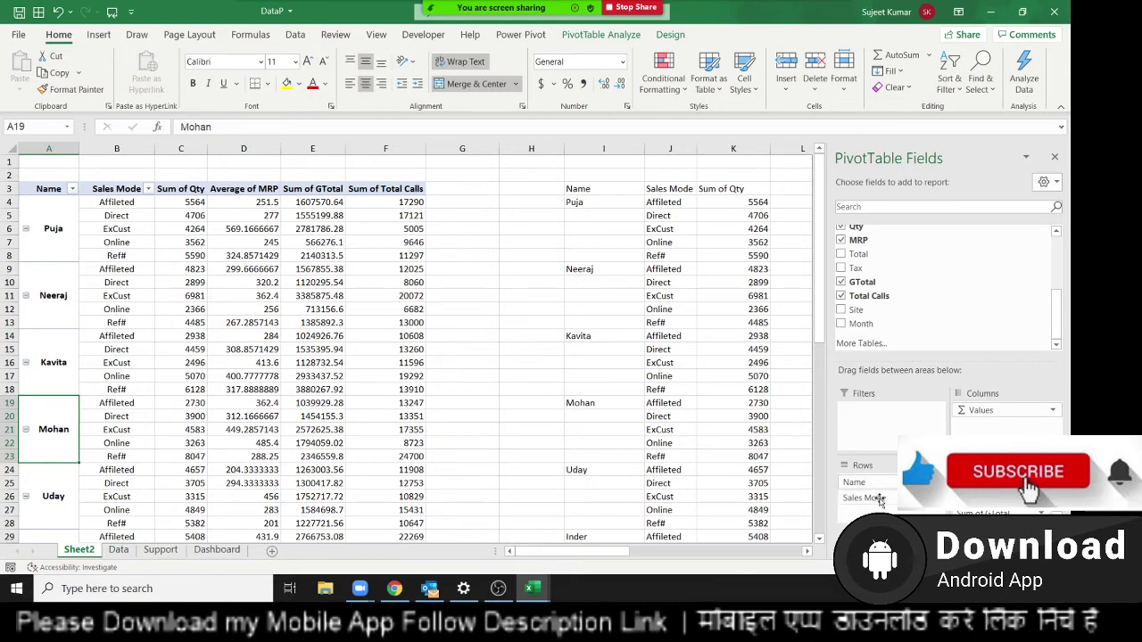
Remove Sales Mode, Sum of Qty, GTotal, Total Calls and MRP, leaving only names Puja to Titu
drag(879, 499, 919, 317)
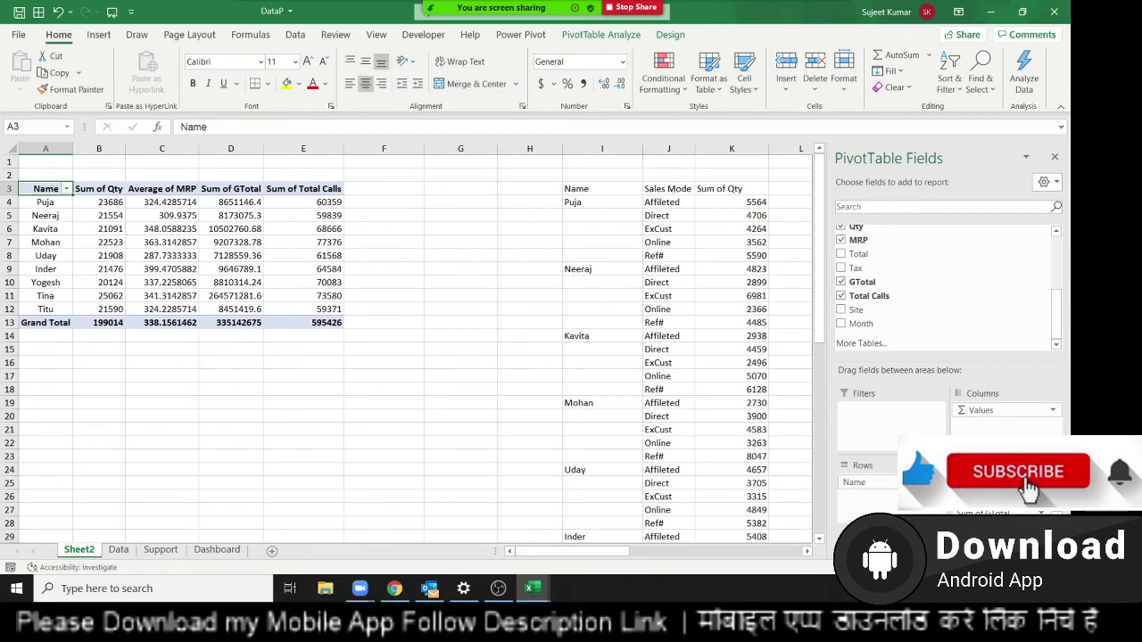
drag(991, 482, 976, 239)
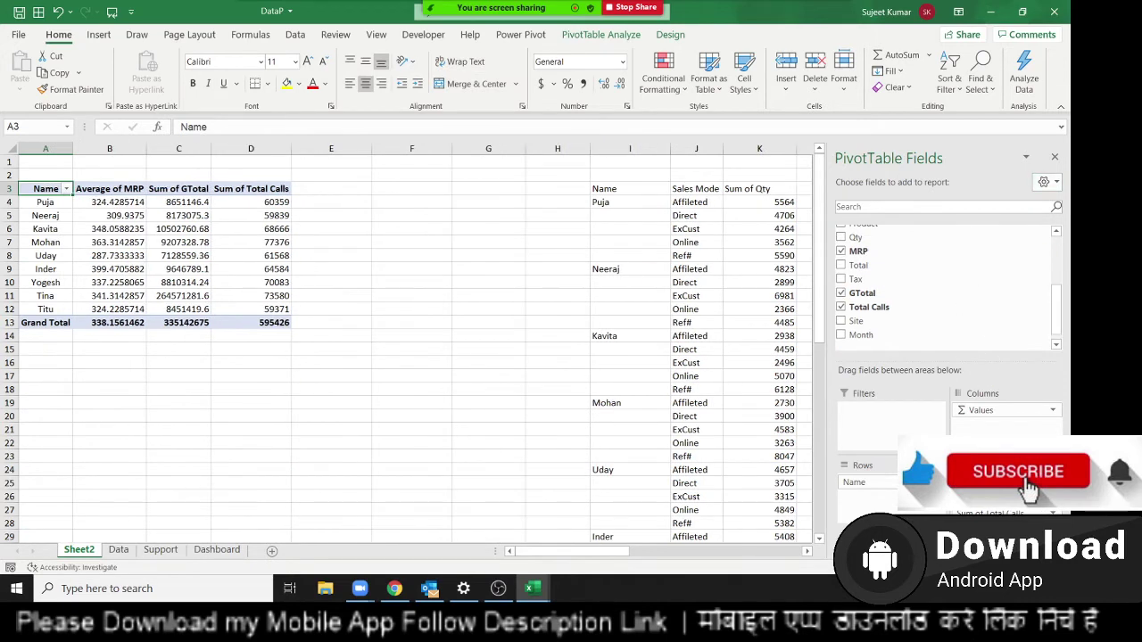
click(840, 293)
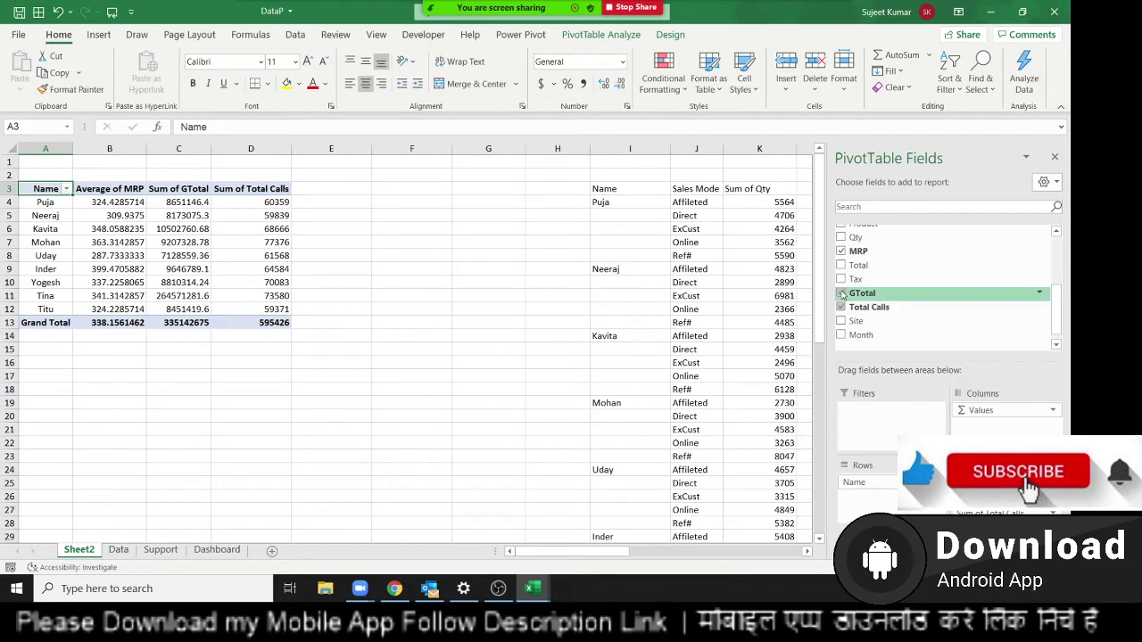
click(841, 307)
click(841, 251)
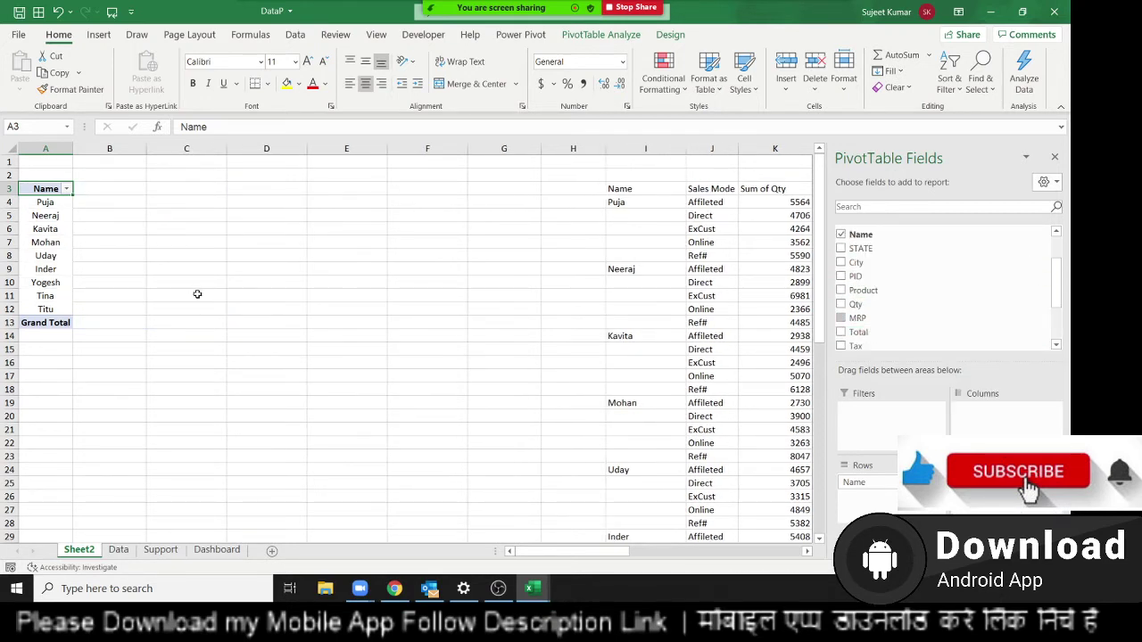
click(55, 207)
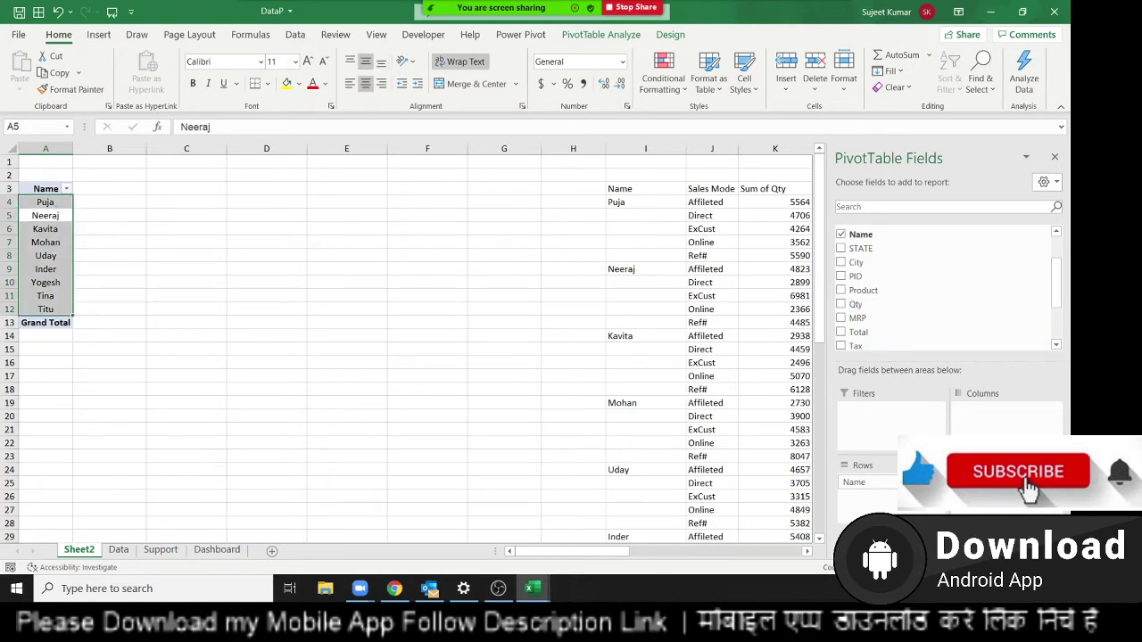
Add Qty and MRP as Sum of Qty and Sum of MRP values
click(841, 304)
click(100, 222)
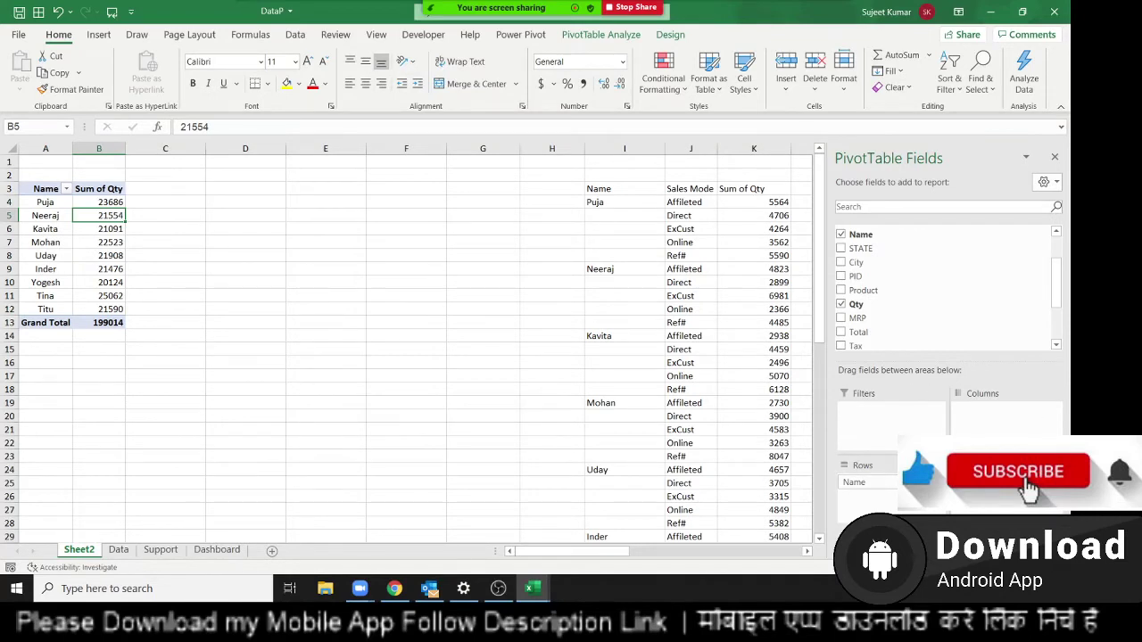
click(864, 319)
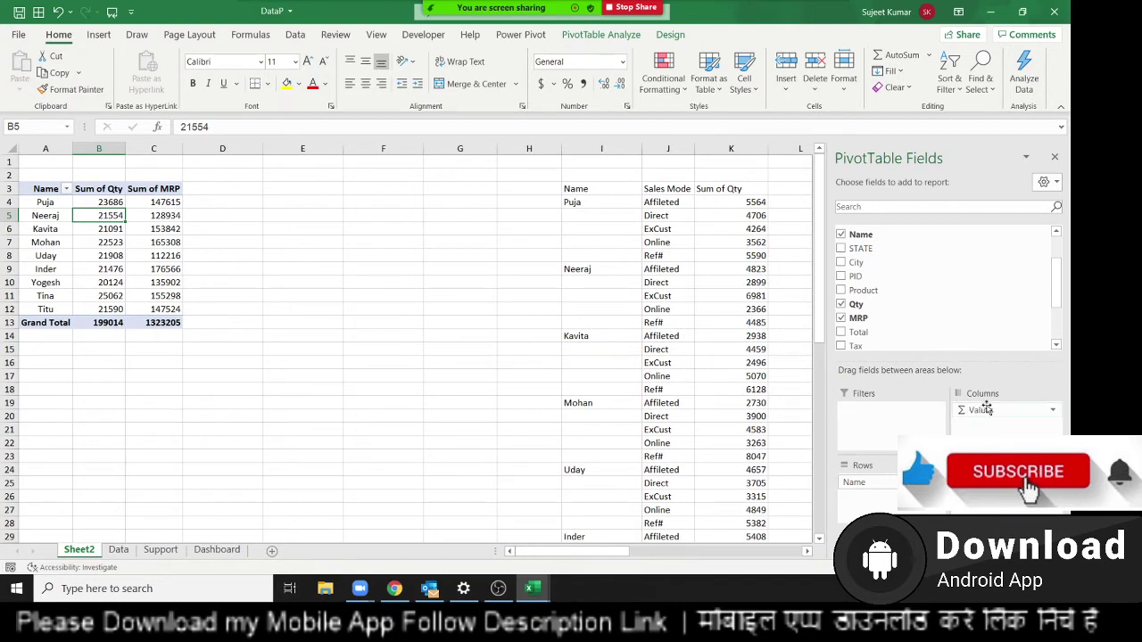
drag(986, 409, 958, 323)
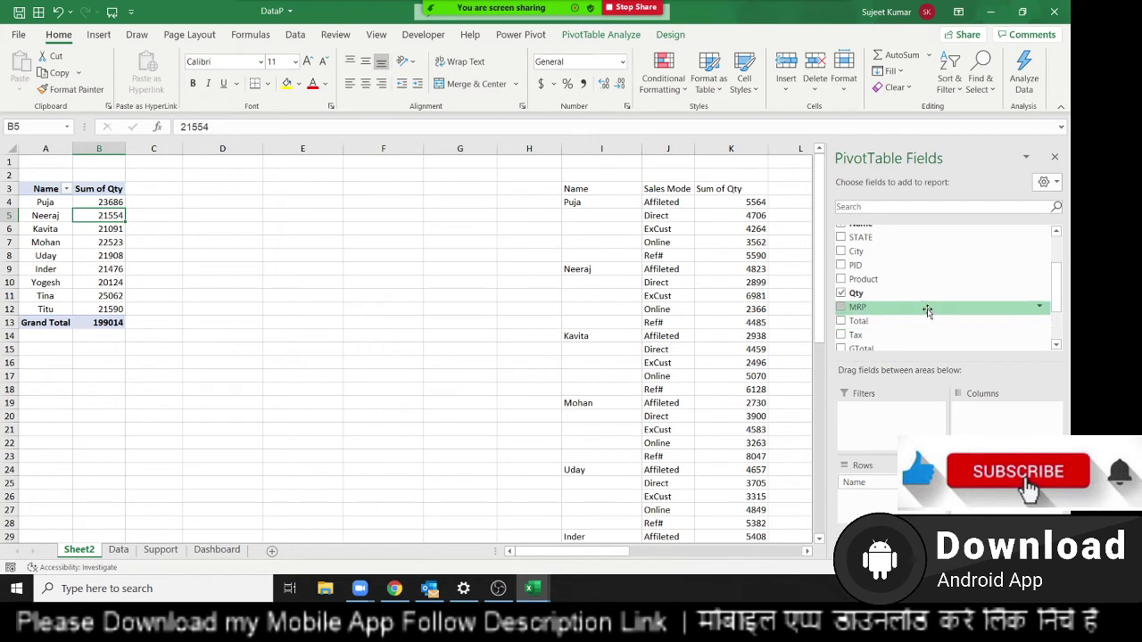
click(928, 310)
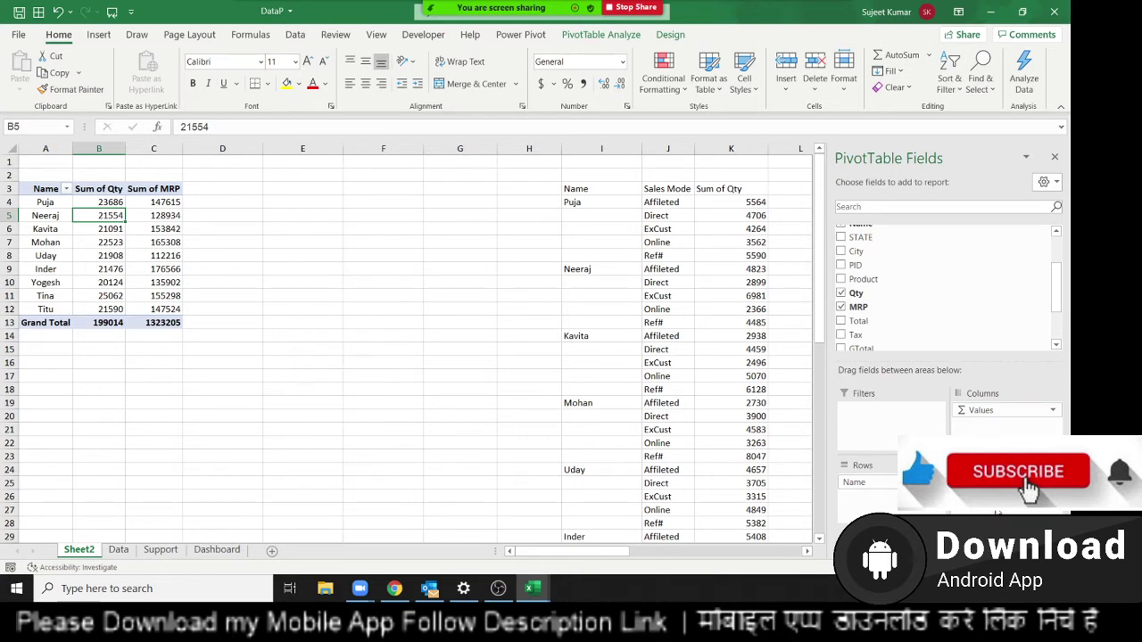
Move Σ Values into Rows so Sum of Qty and Sum of MRP stack under each name
drag(147, 203, 370, 204)
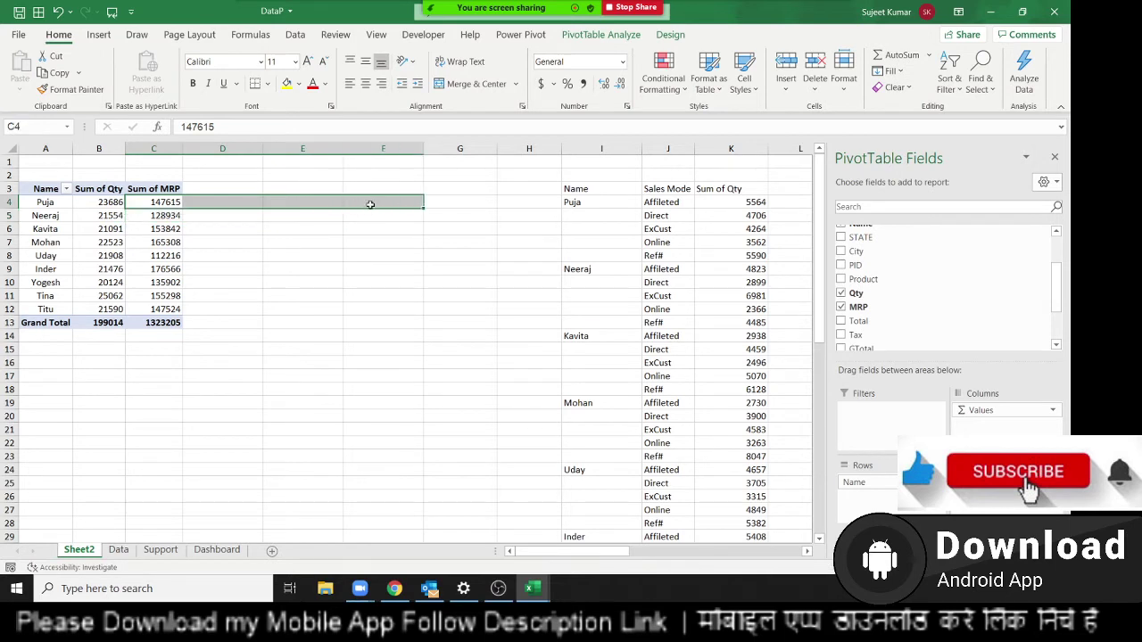
click(165, 238)
mouse_move(981, 410)
mouse_down()
mouse_move(892, 510)
mouse_move(874, 498)
mouse_up()
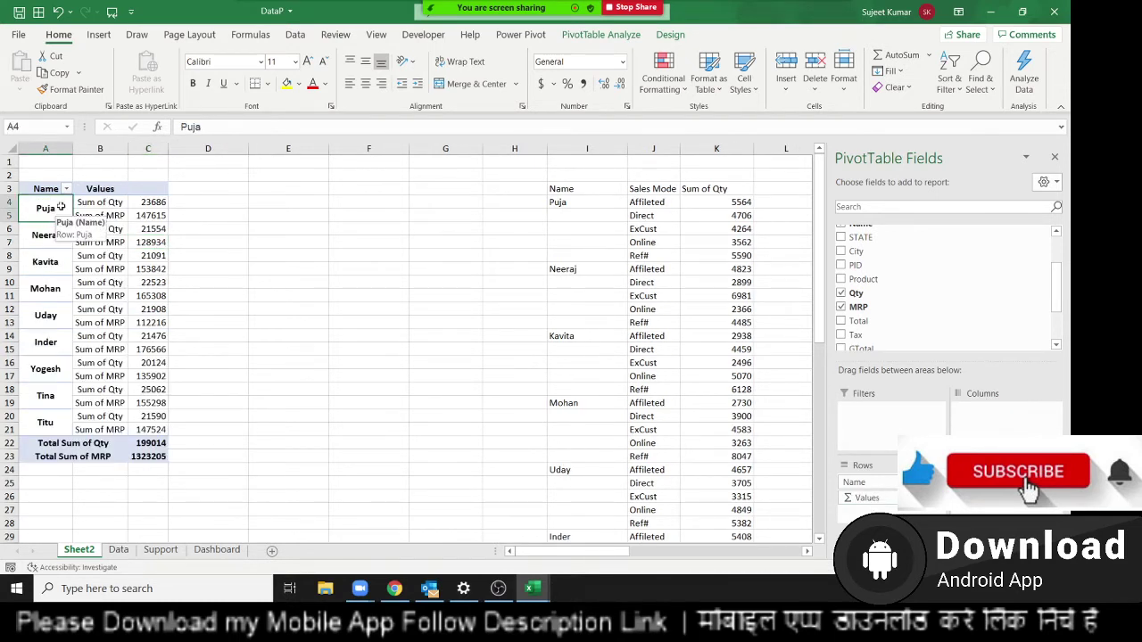
Move Σ Values from Rows to Columns, giving one row per name with Qty and MRP sums
drag(45, 207, 152, 211)
click(41, 241)
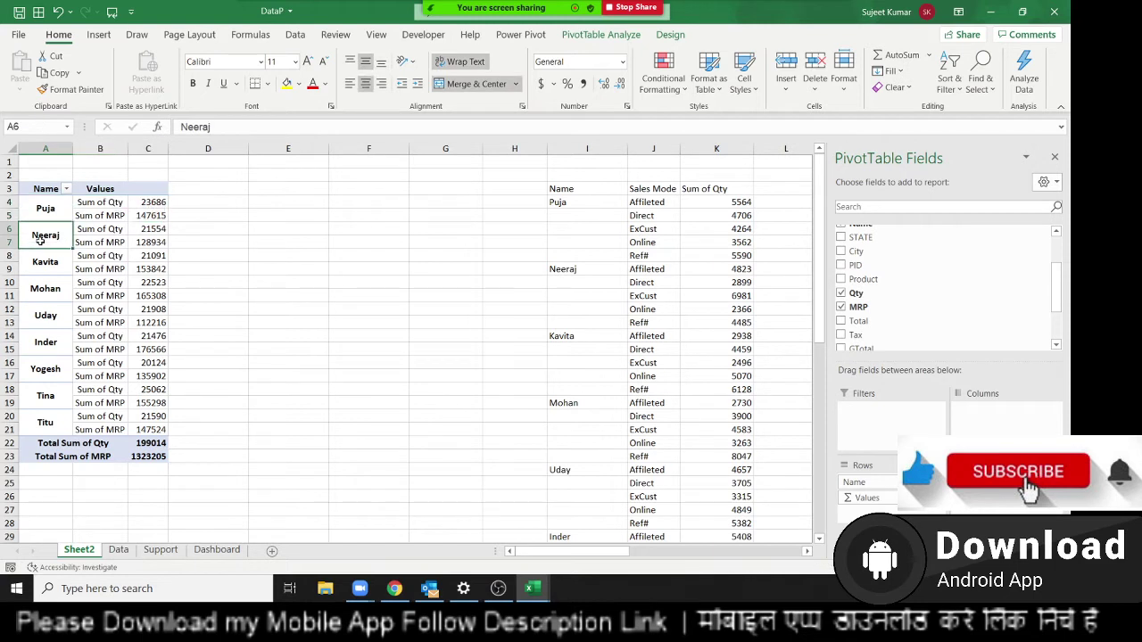
click(34, 268)
click(41, 287)
click(41, 316)
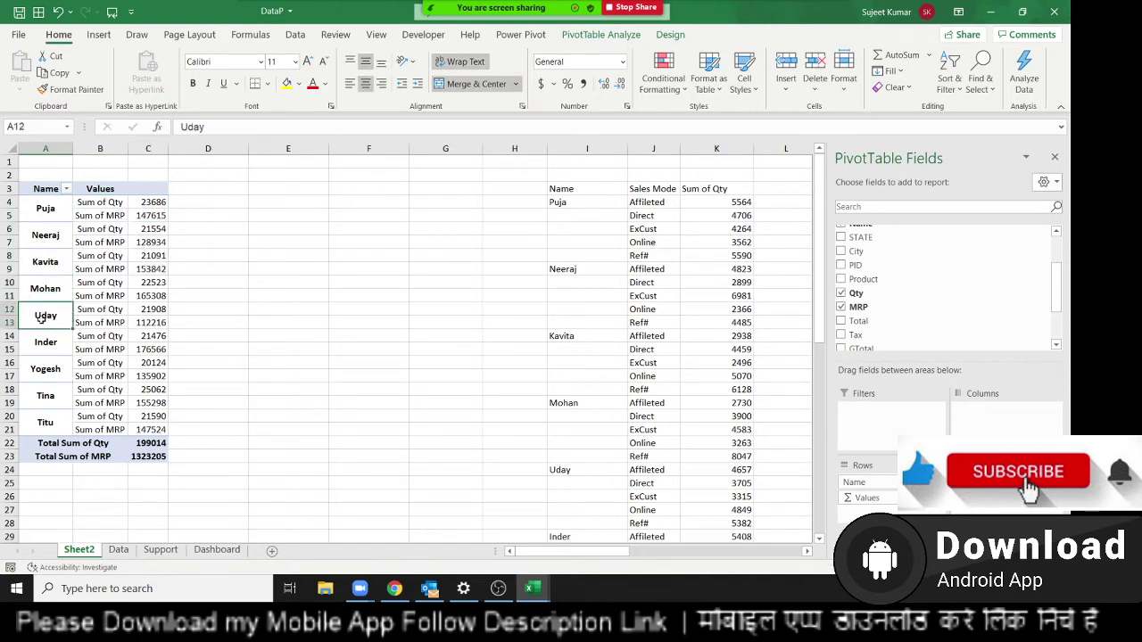
click(42, 344)
click(42, 365)
click(42, 391)
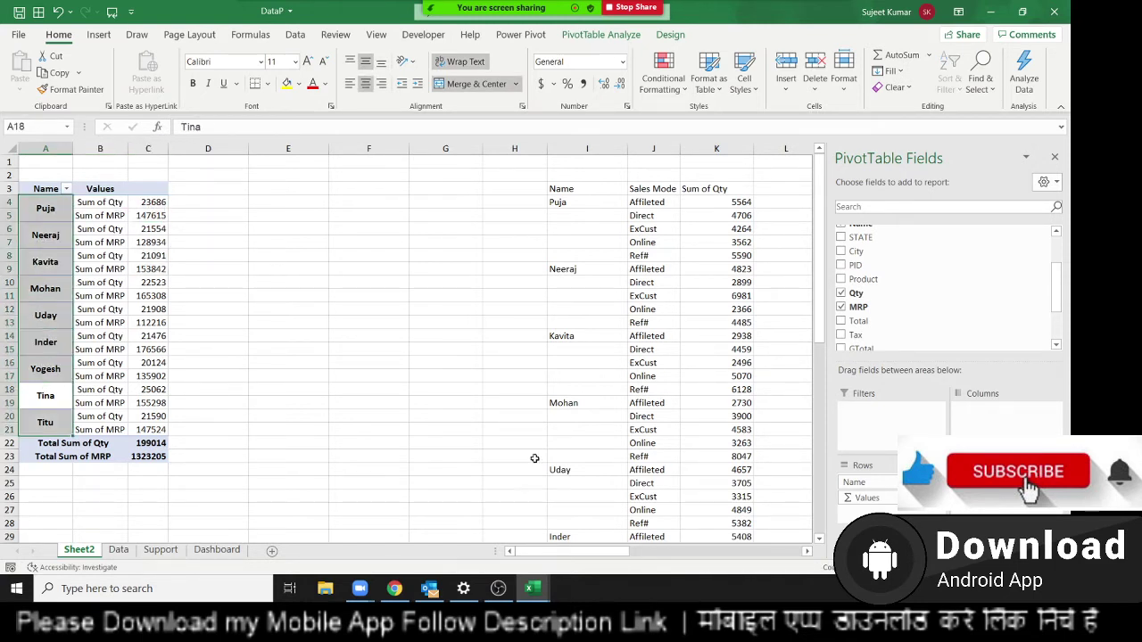
drag(866, 498, 990, 410)
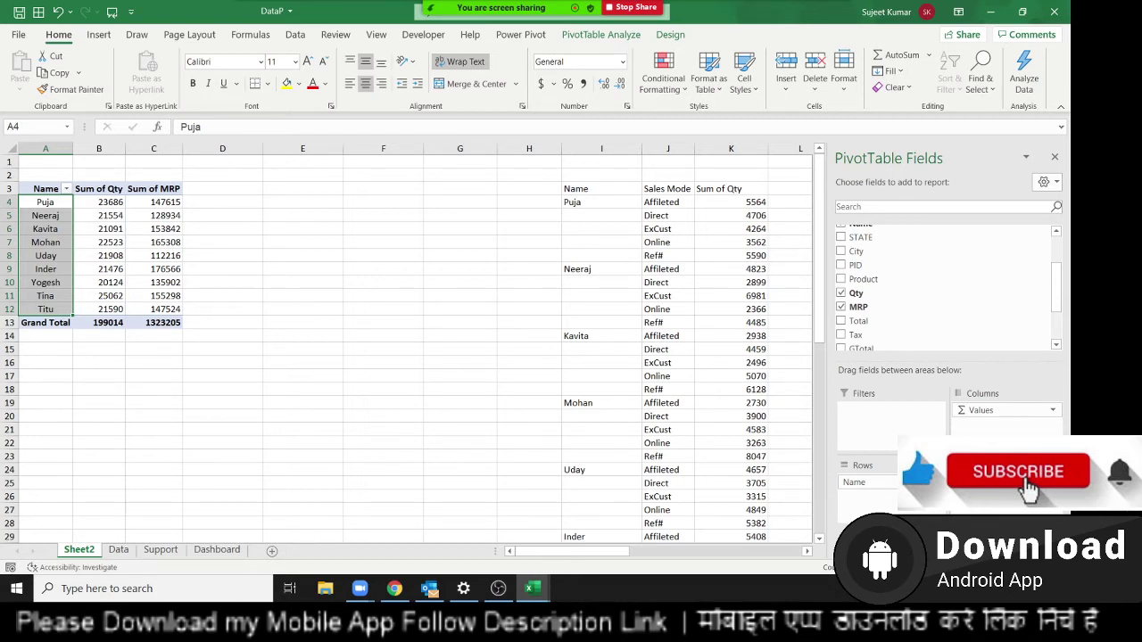
Open Value Field Settings for Sum of MRP on Sheet2 and centre the dialog
click(116, 550)
click(75, 551)
click(1053, 496)
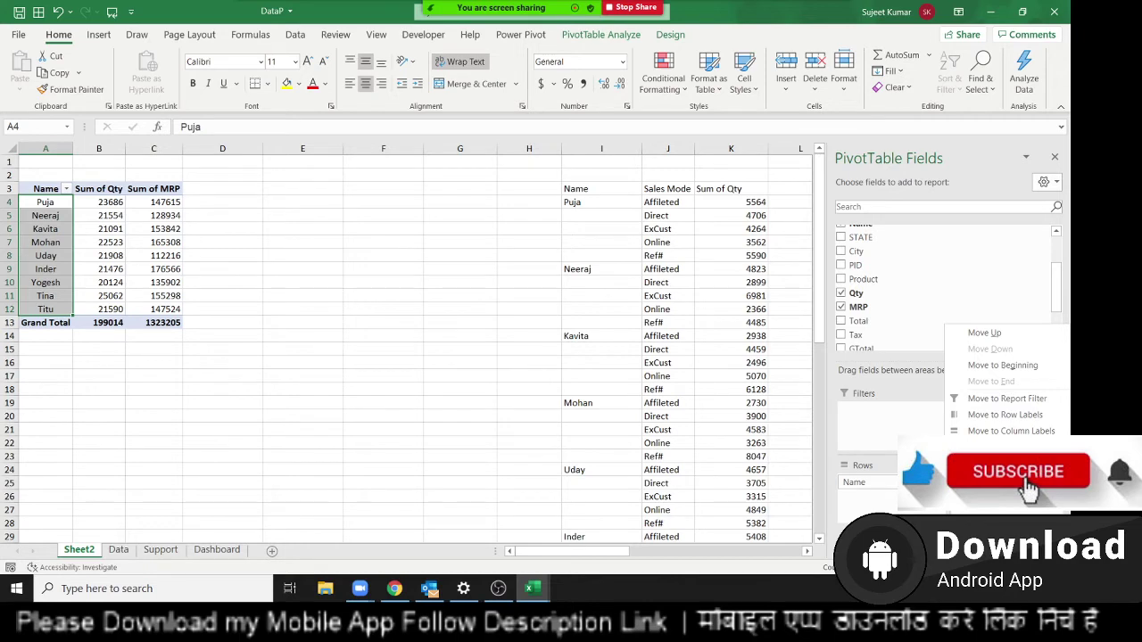
click(999, 487)
drag(708, 156, 474, 156)
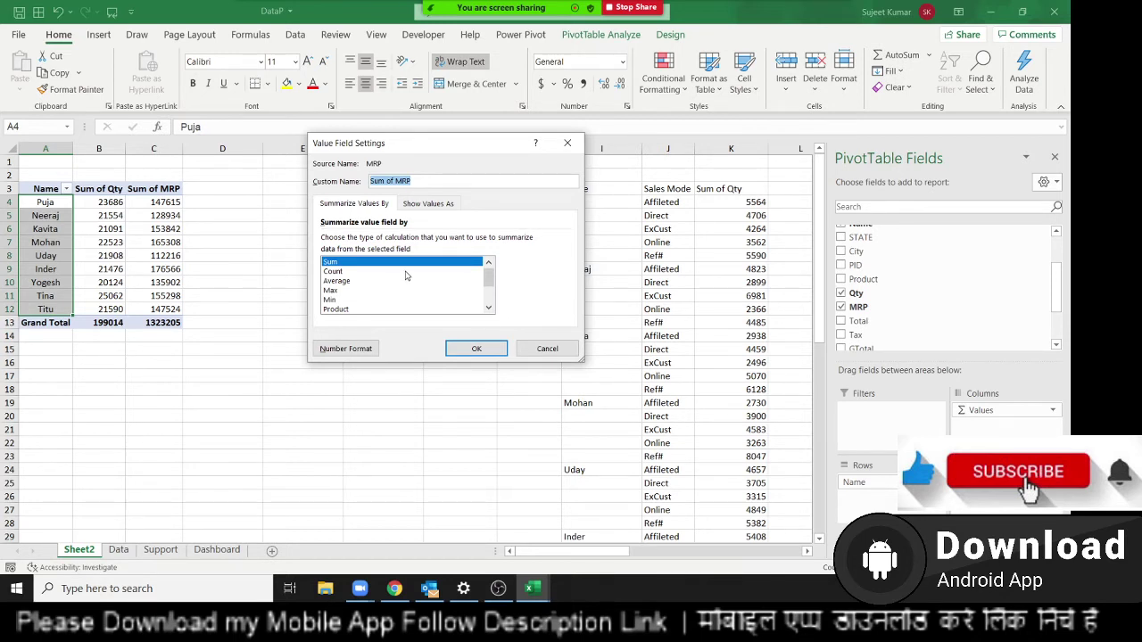
Review each summary function for MRP, then apply Average, giving a grand average of 338.1561462
click(393, 281)
click(389, 272)
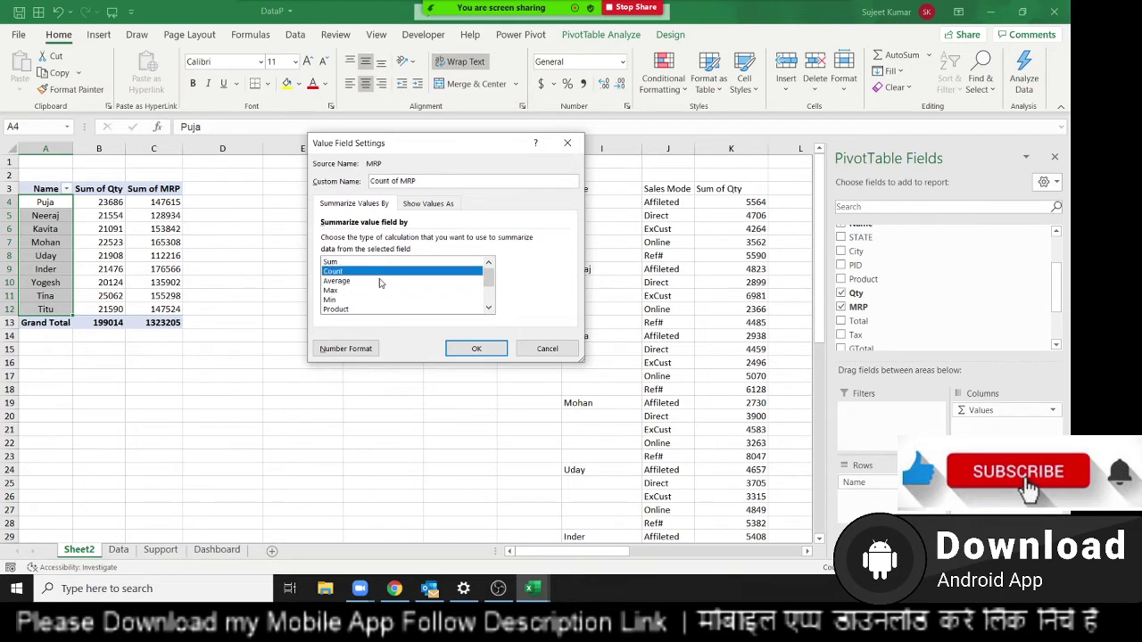
click(379, 282)
click(370, 292)
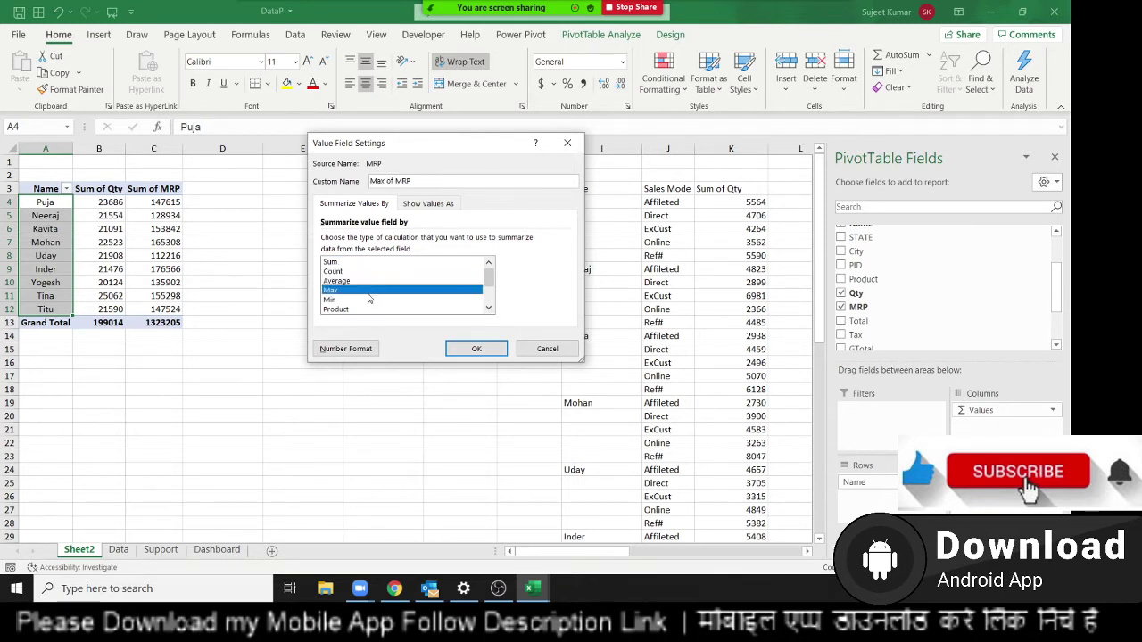
click(363, 300)
click(357, 309)
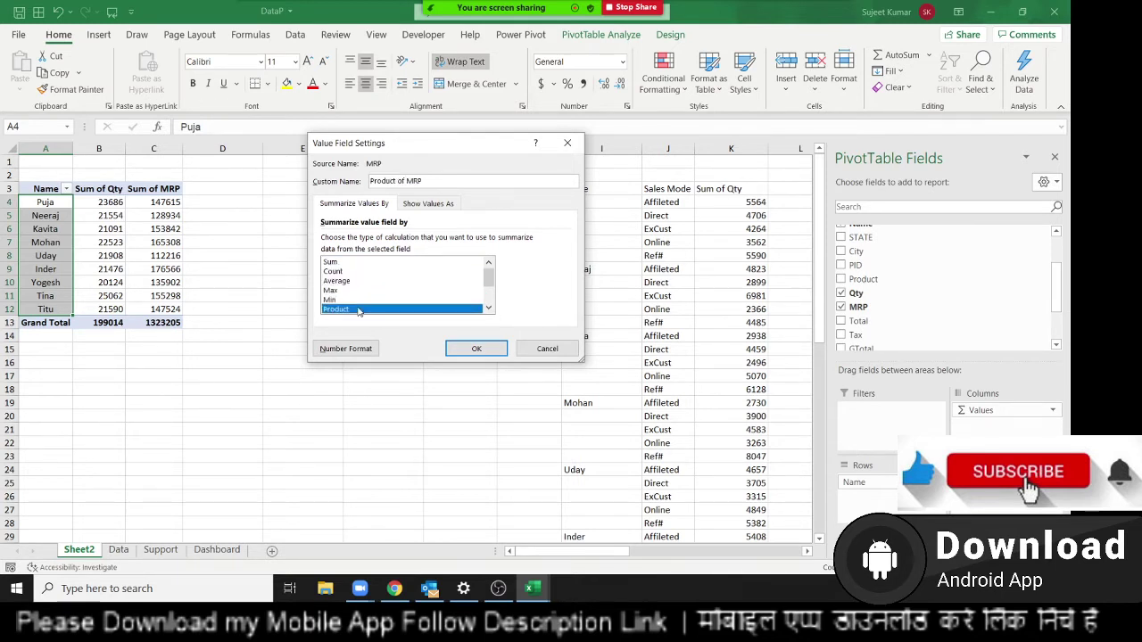
scroll(358, 303, down, 1)
click(358, 293)
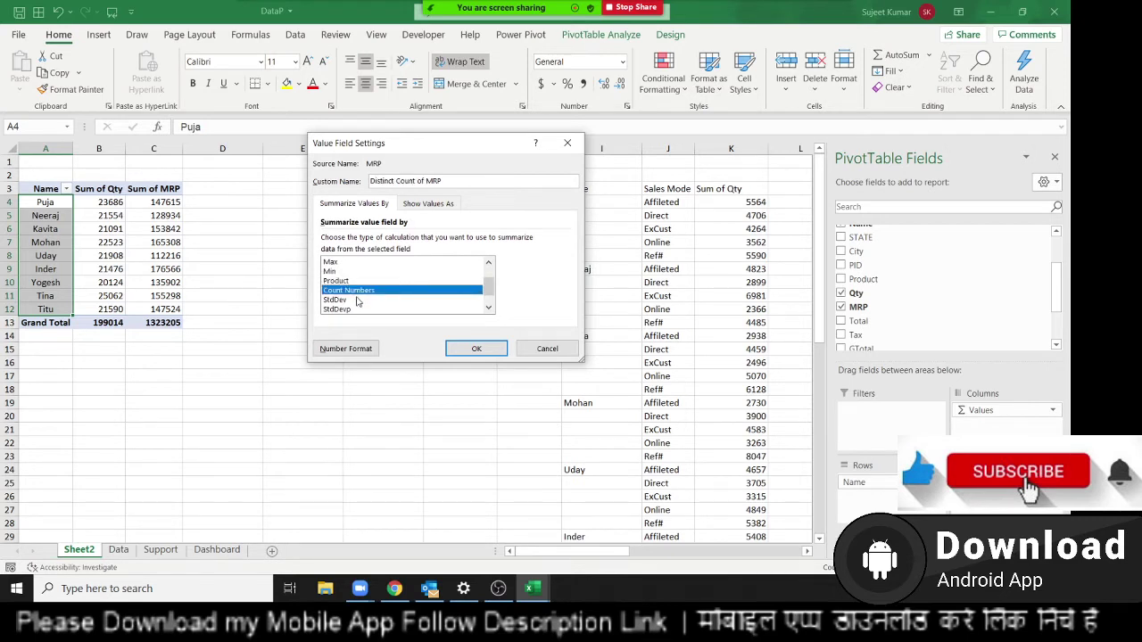
click(357, 301)
click(357, 310)
scroll(356, 310, down, 1)
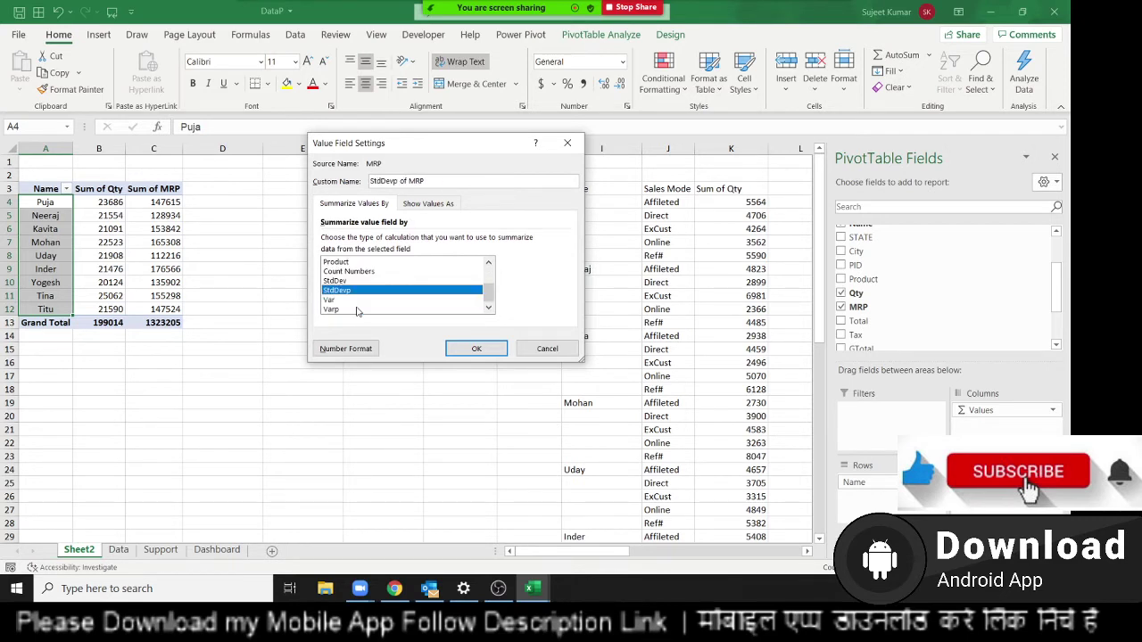
click(354, 300)
click(356, 310)
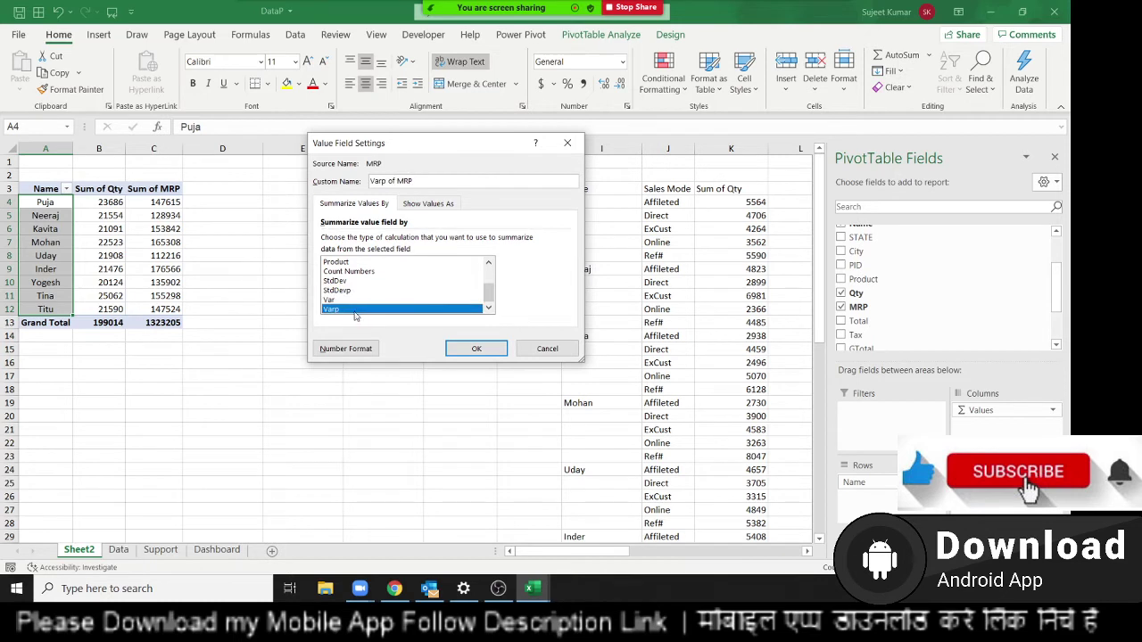
scroll(354, 308, up, 2)
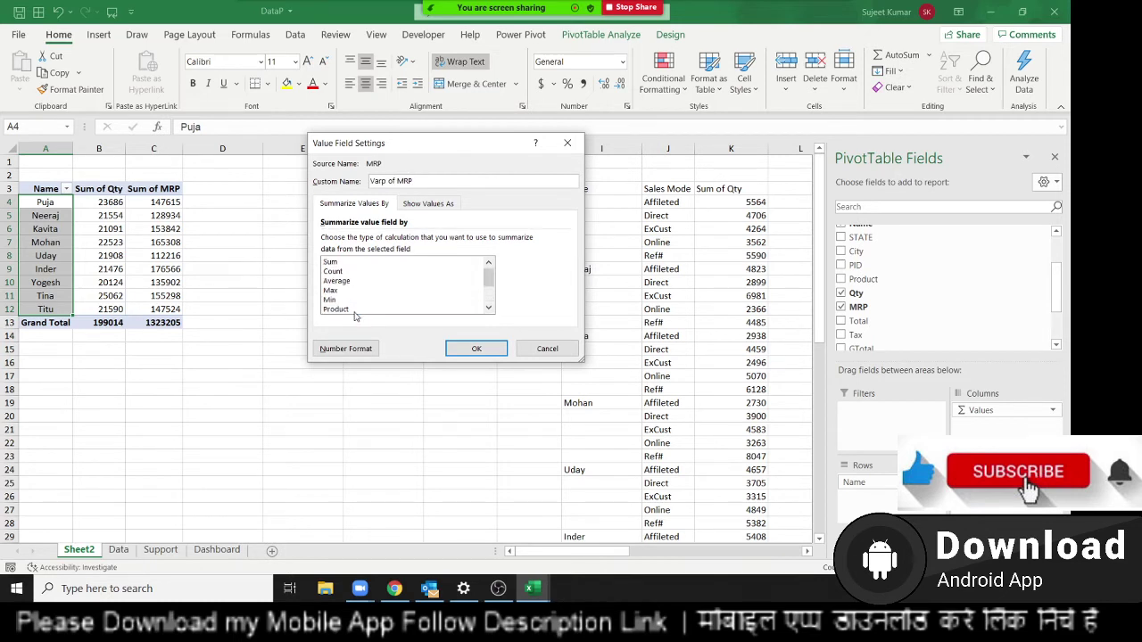
click(348, 281)
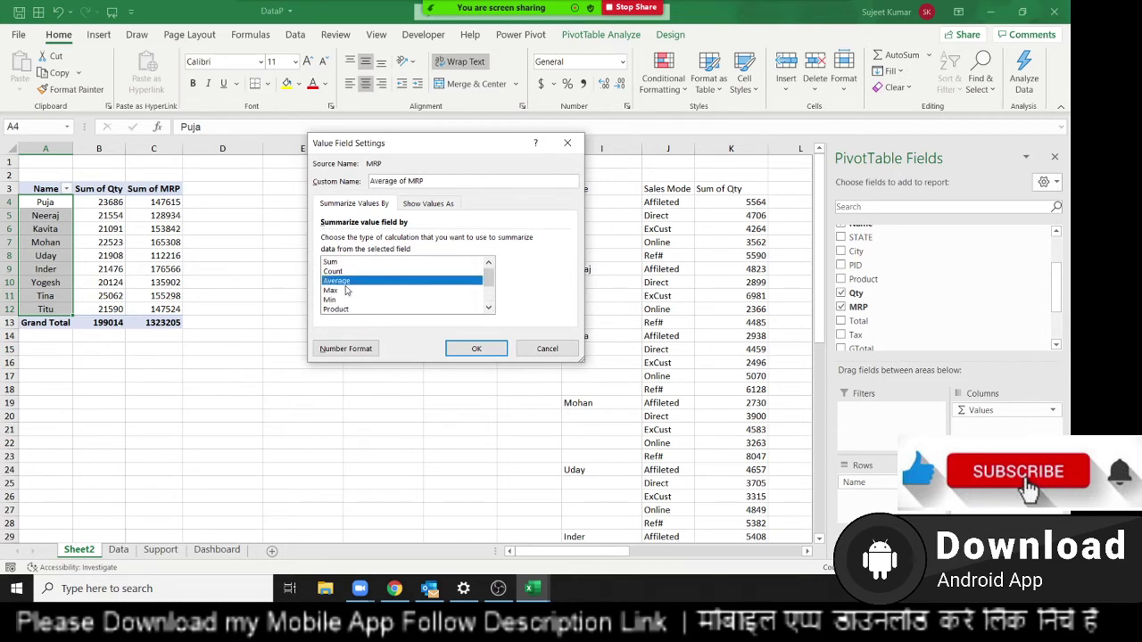
click(473, 349)
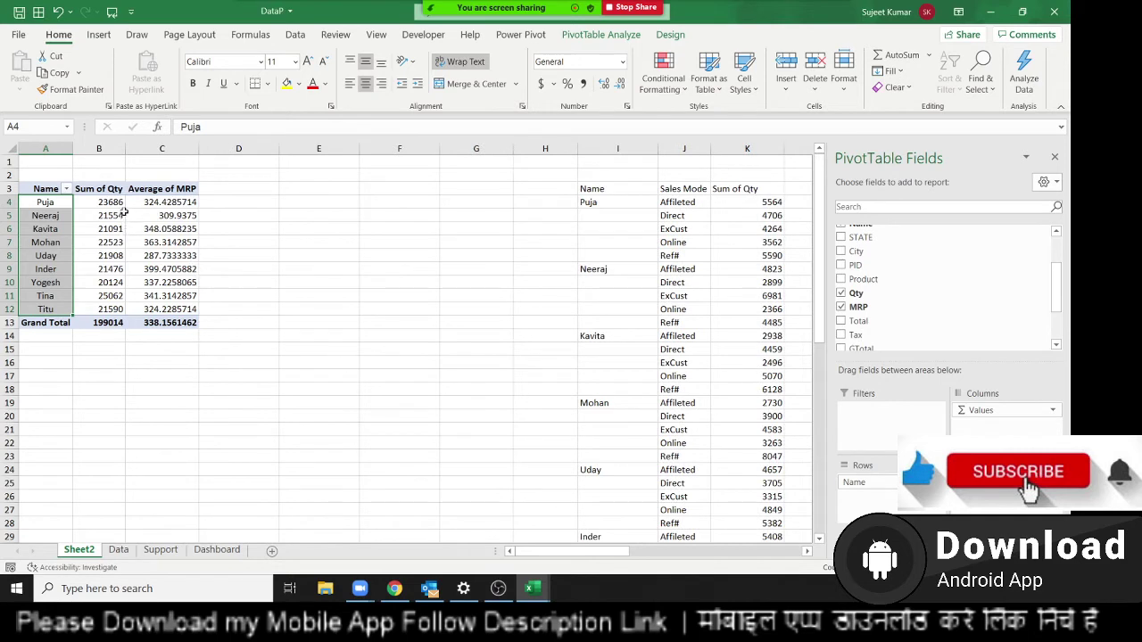
Round the Average of MRP values in C4:C12 to one decimal place
click(177, 266)
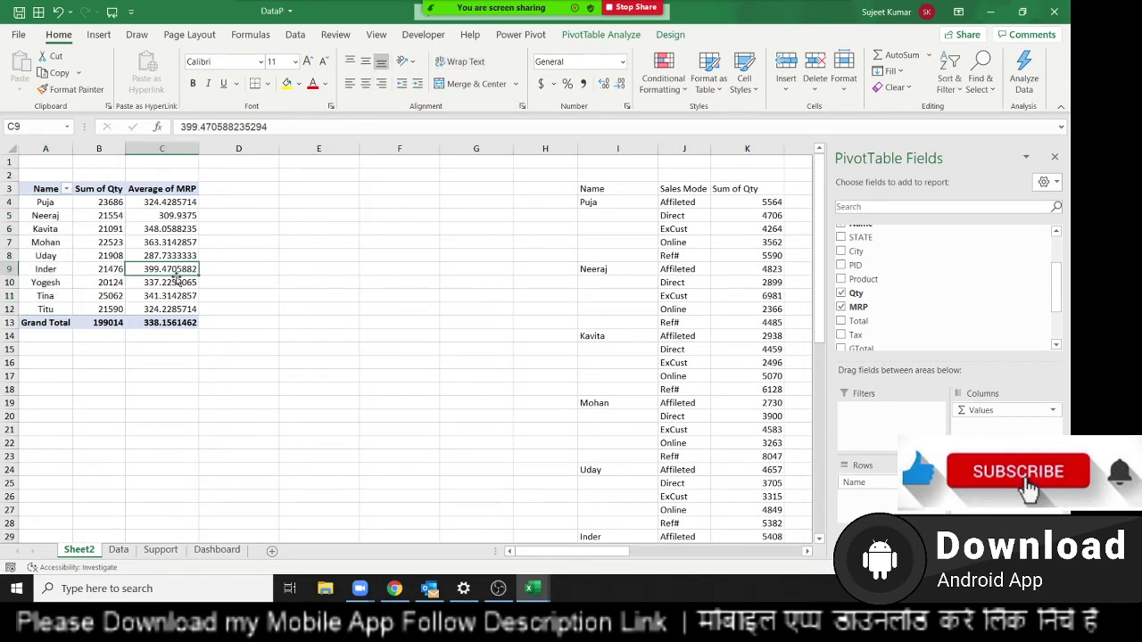
drag(170, 310, 170, 203)
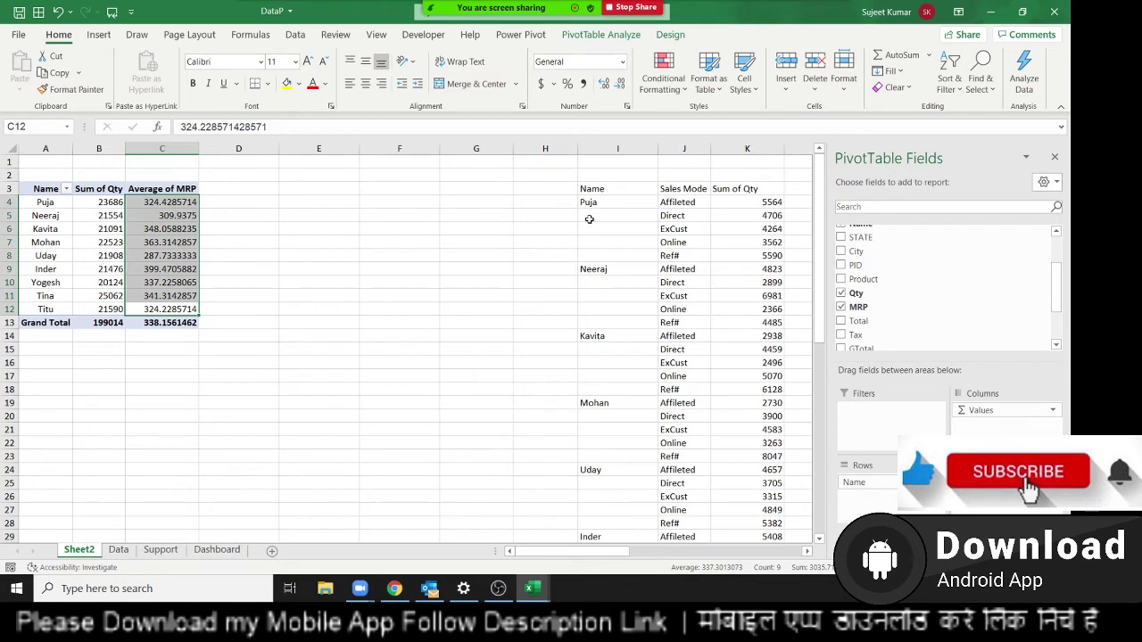
click(624, 93)
click(624, 93)
click(624, 93)
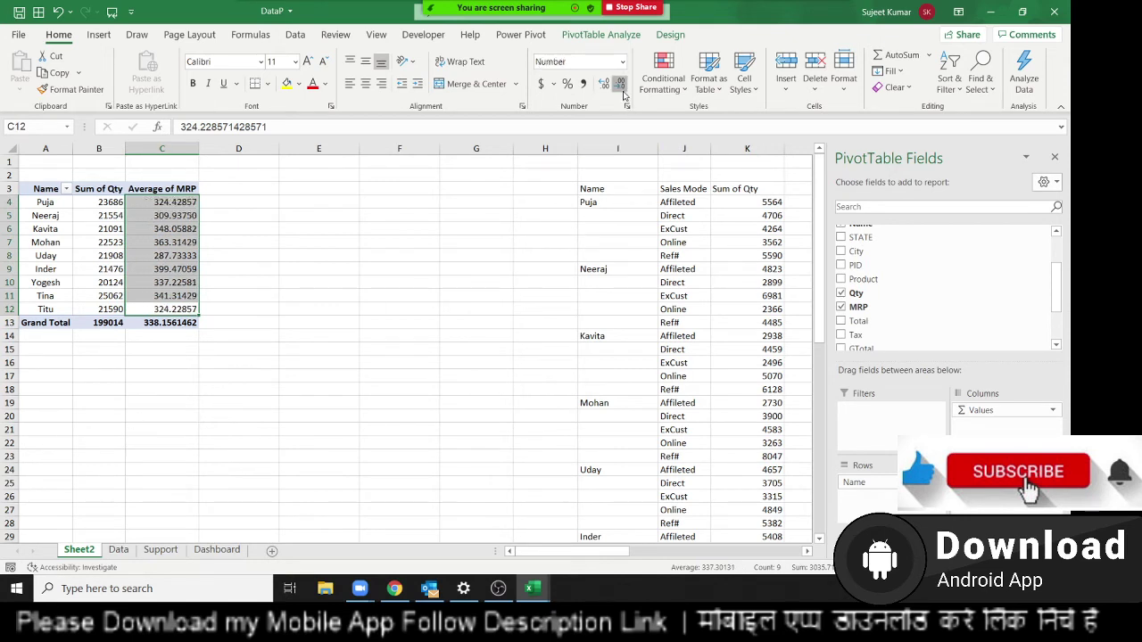
click(624, 93)
click(623, 92)
click(623, 93)
click(398, 309)
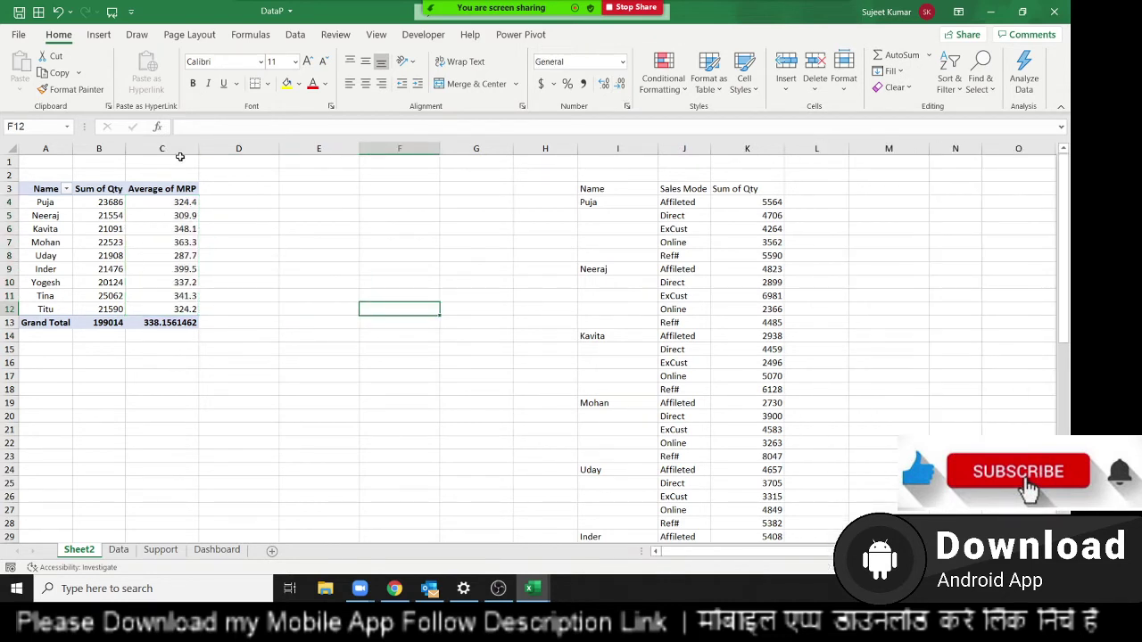
Check the context options for Kavita's and Inder's averages, then go to the Data sheet
click(145, 232)
right_click(145, 232)
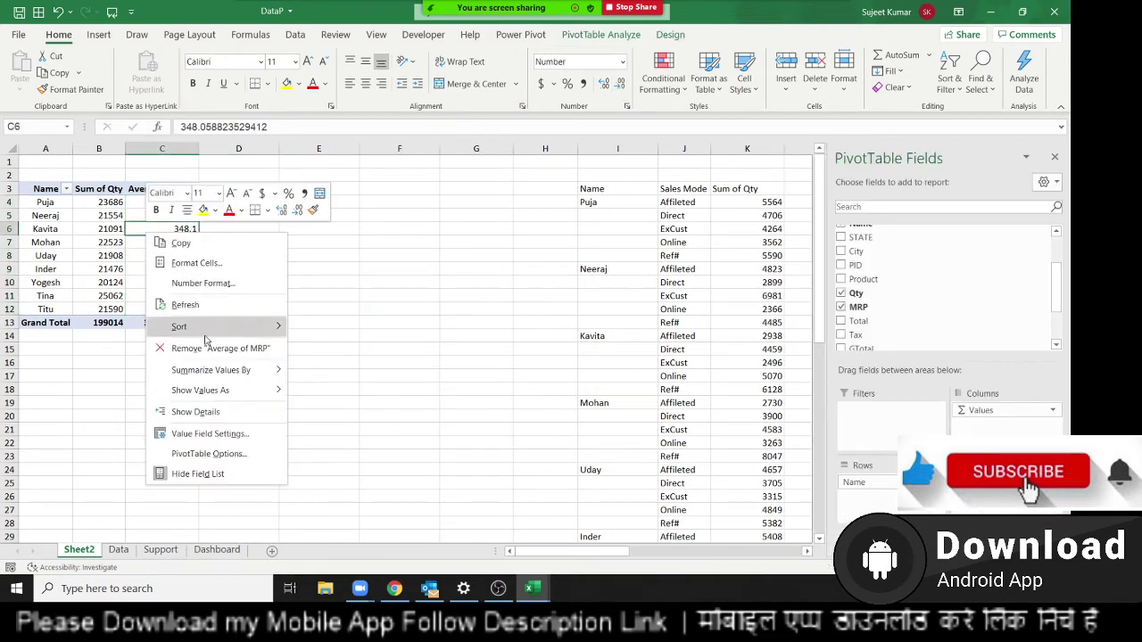
click(199, 306)
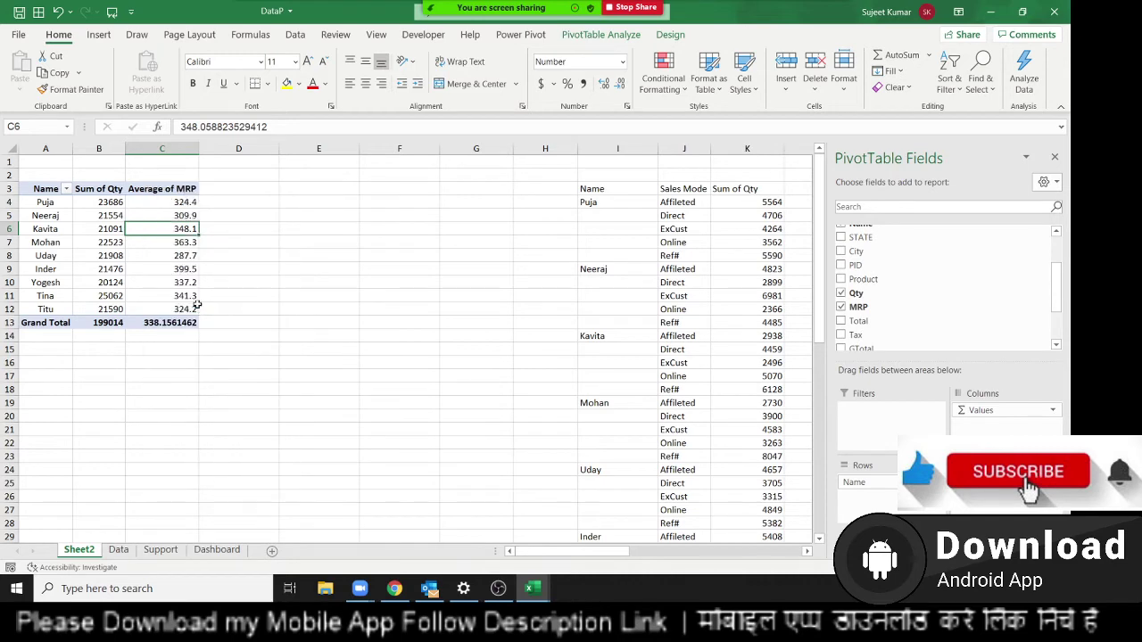
right_click(154, 269)
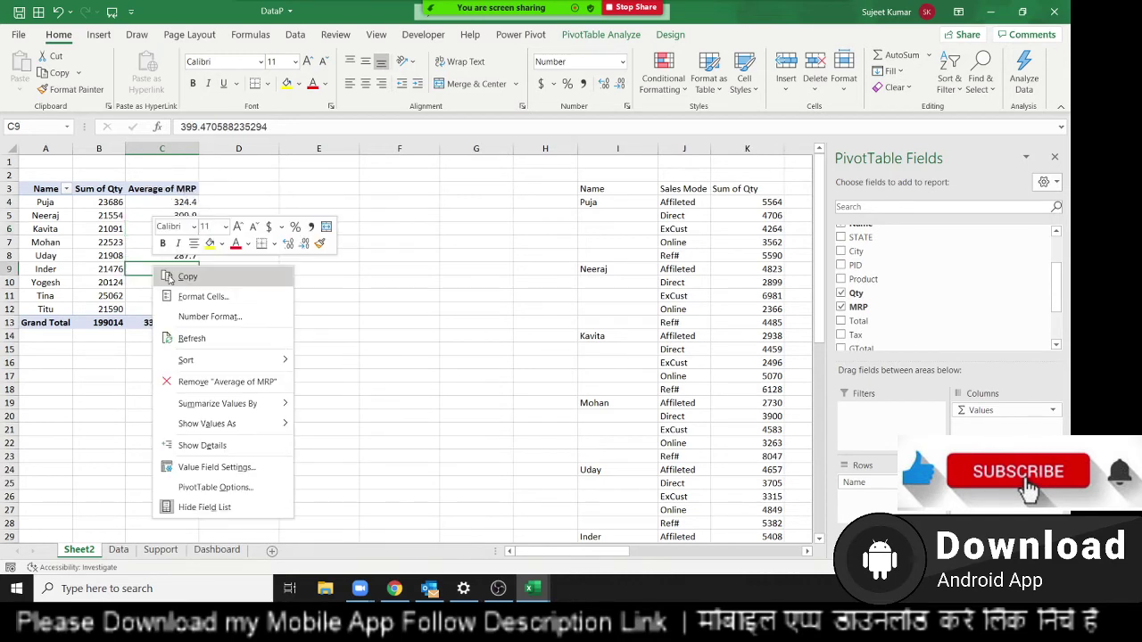
click(190, 338)
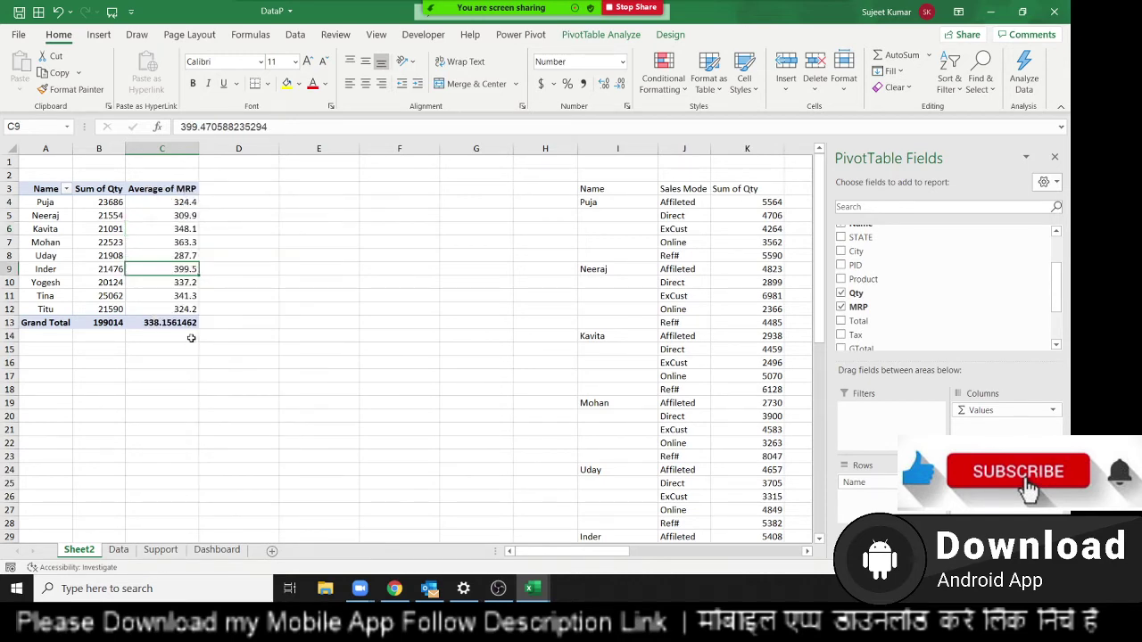
click(125, 550)
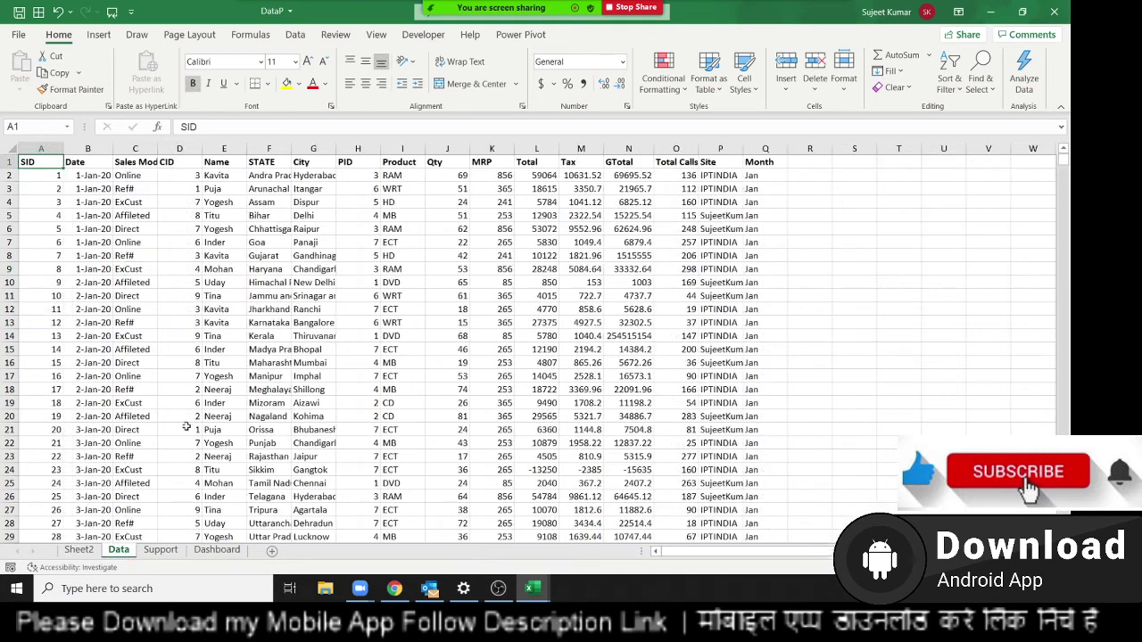
Enter 500 in Data sheet cell K8, replacing 241, then go back to Sheet2
click(486, 260)
text(5)
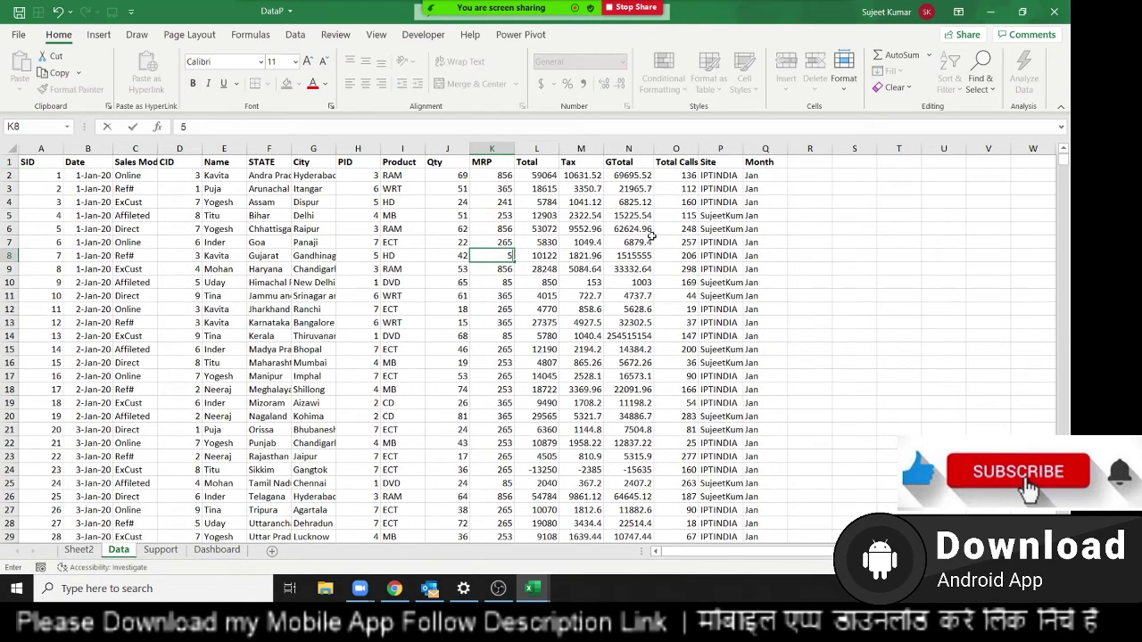
text(00)
key(Return)
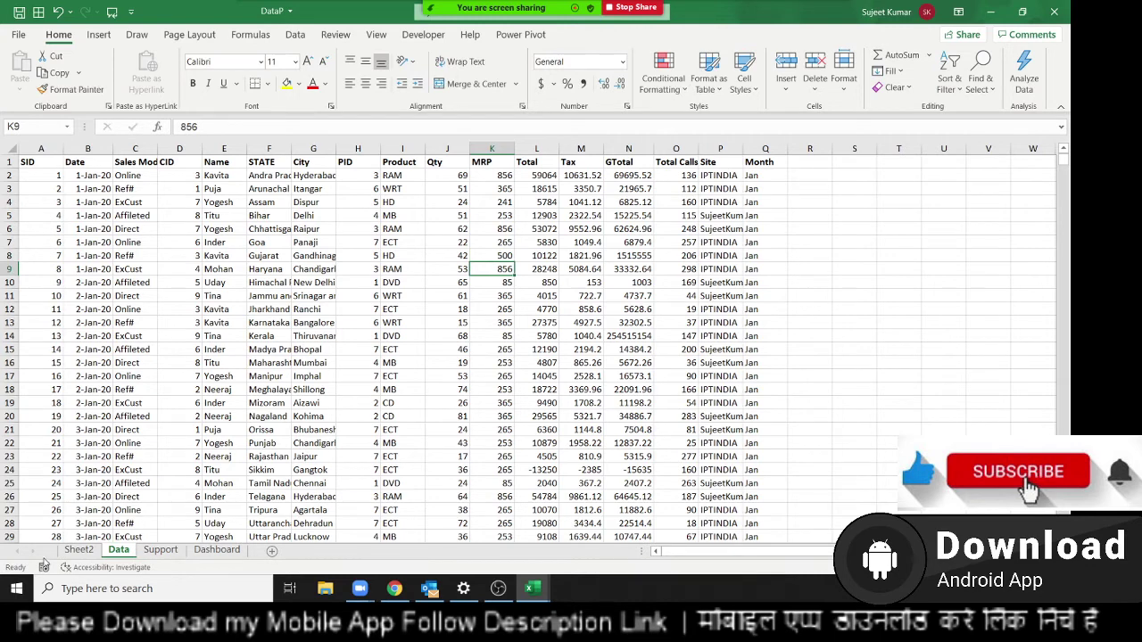
click(81, 550)
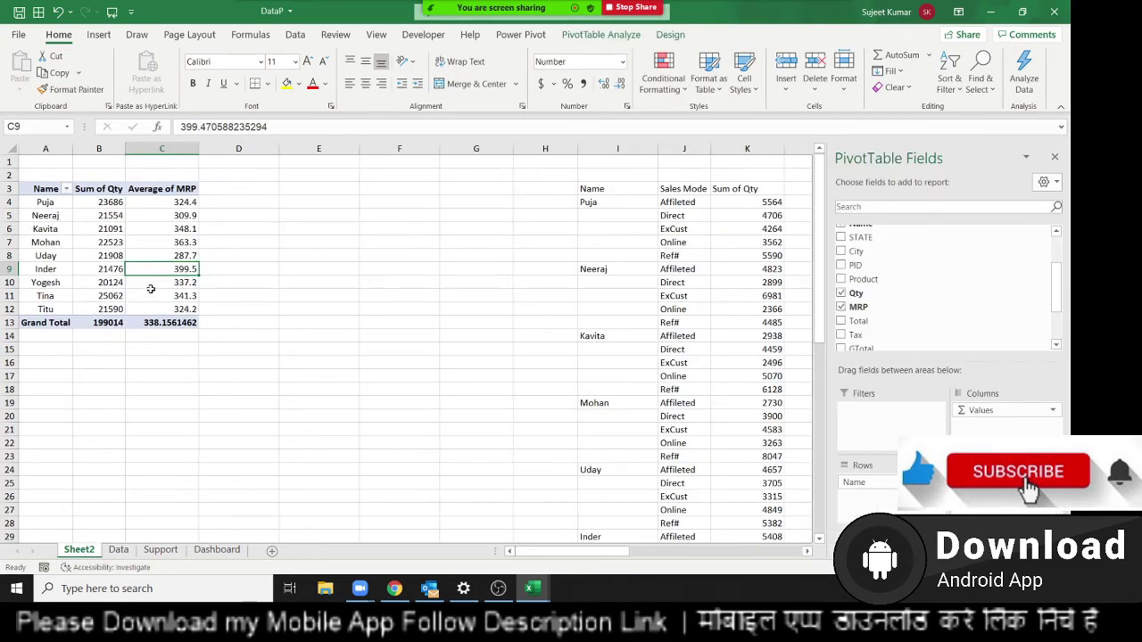
right_click(132, 241)
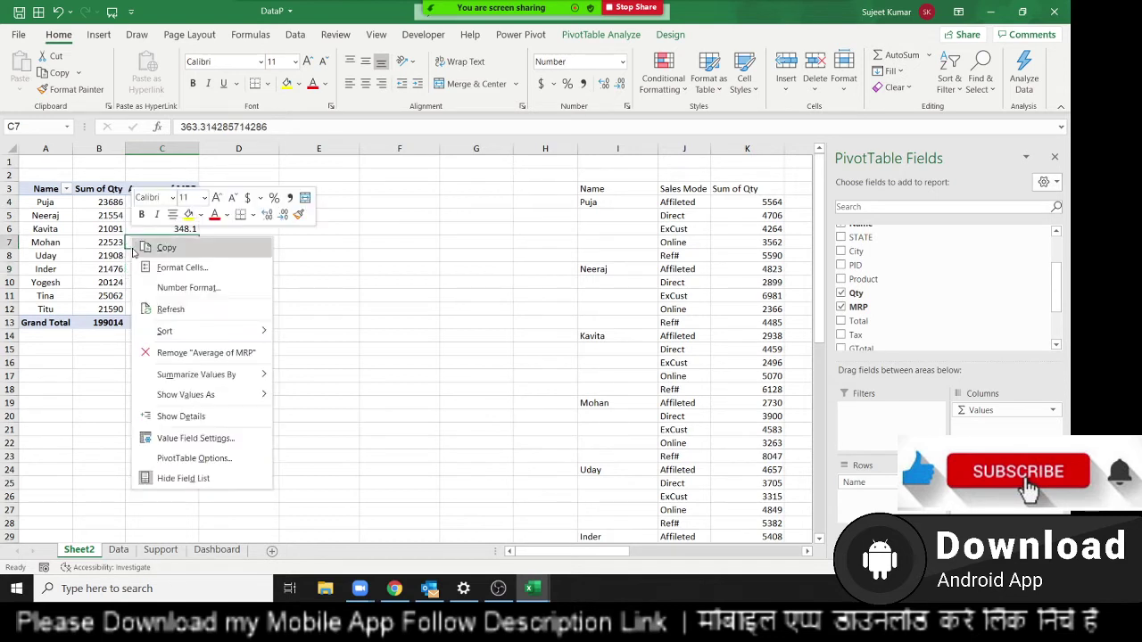
click(163, 310)
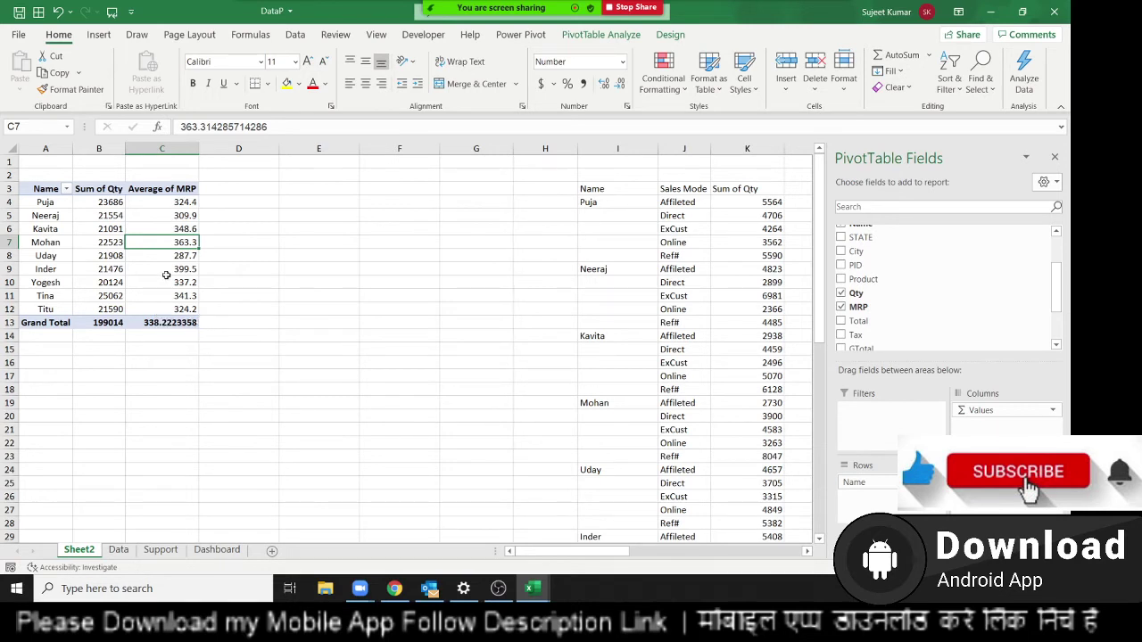
right_click(159, 283)
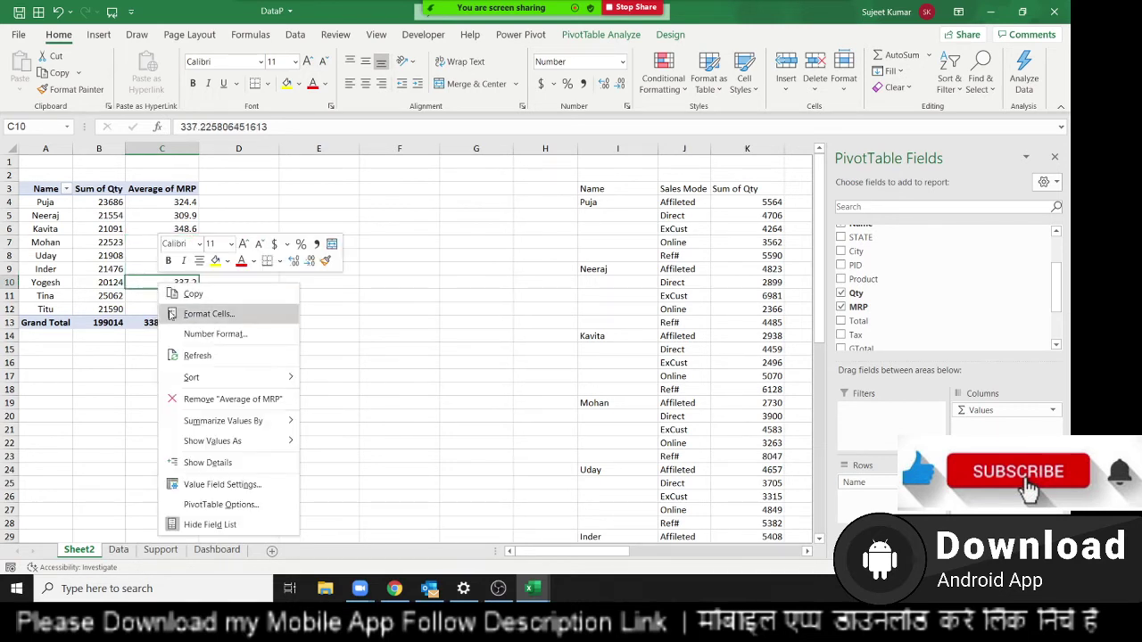
click(183, 356)
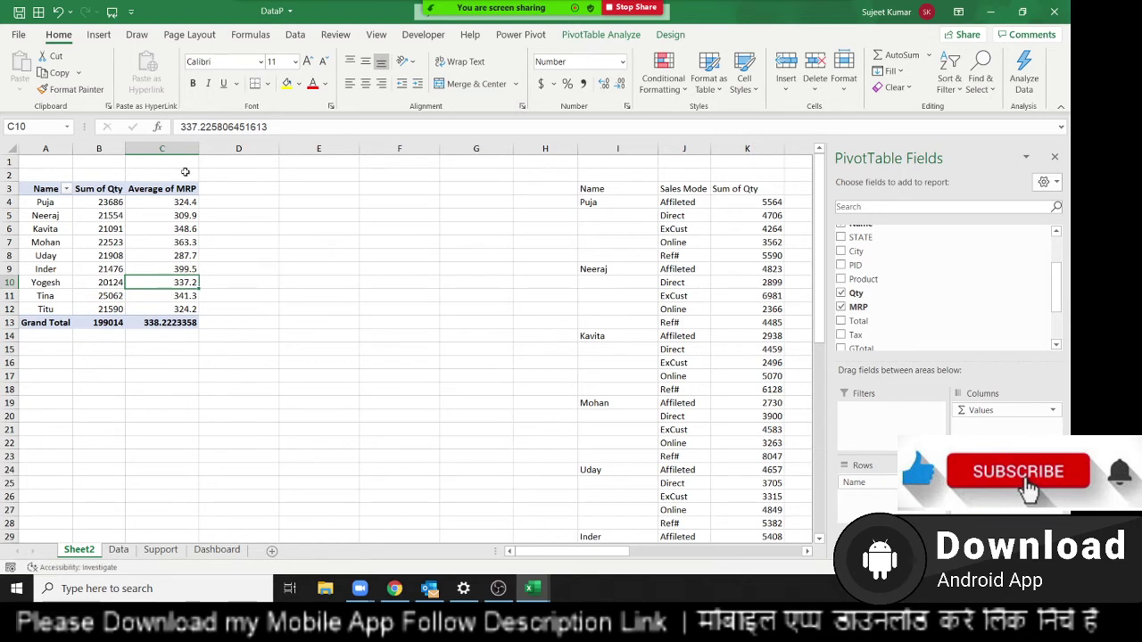
drag(198, 148, 111, 149)
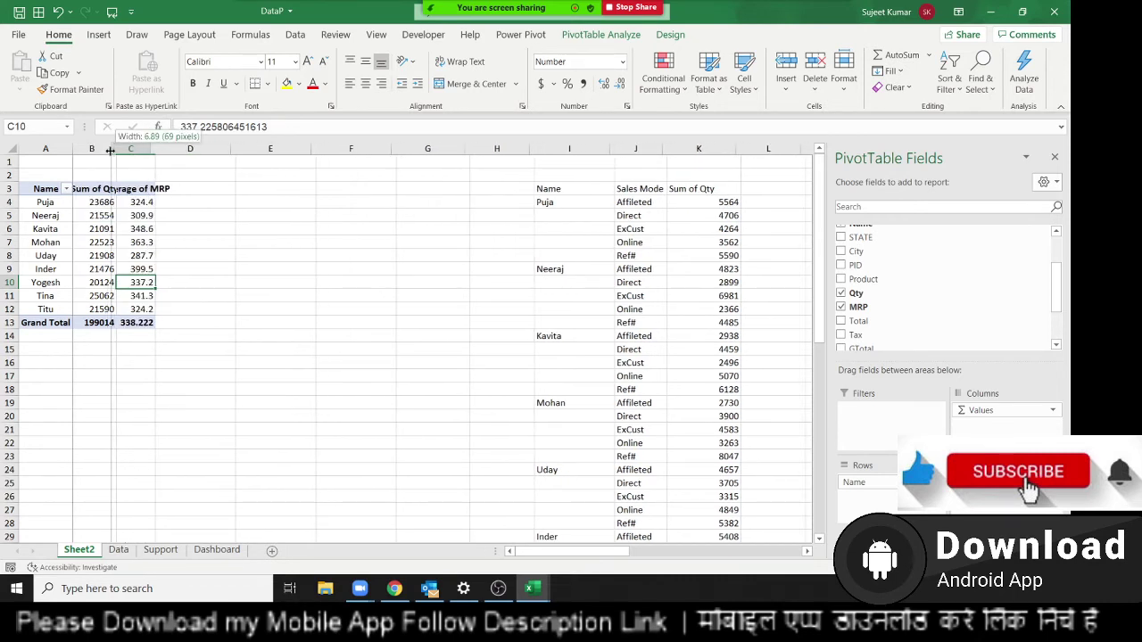
click(198, 281)
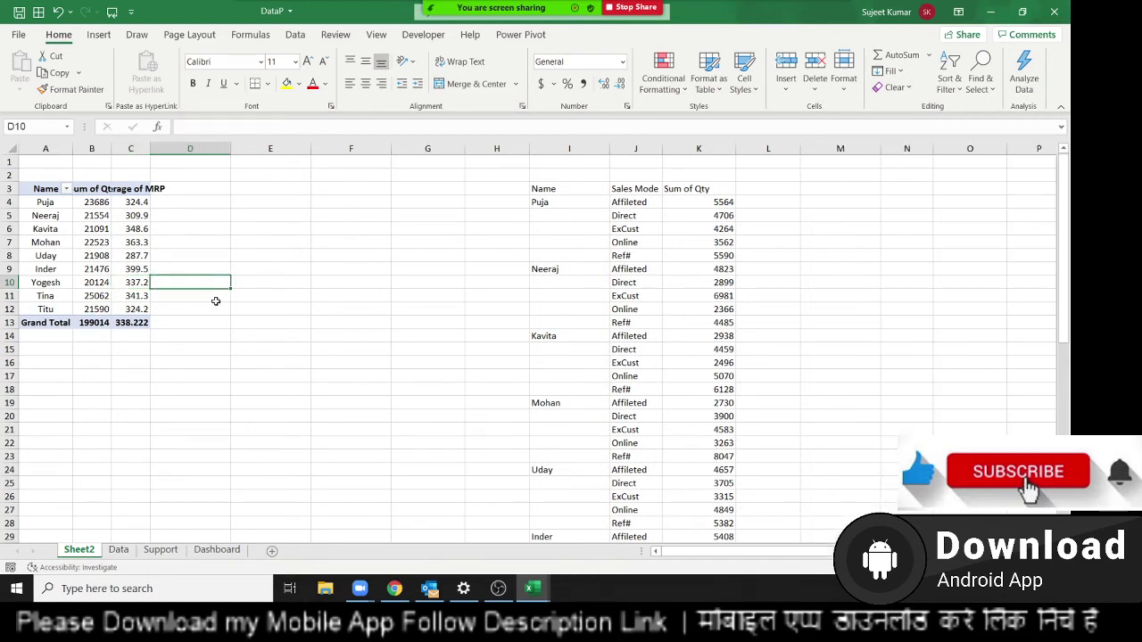
right_click(137, 257)
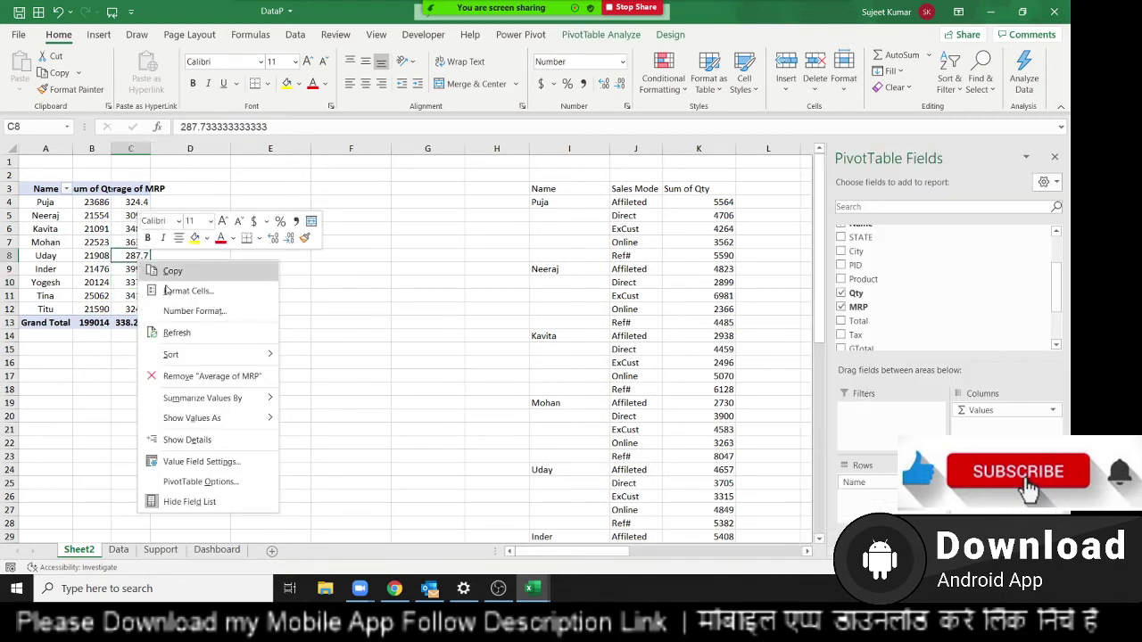
click(189, 337)
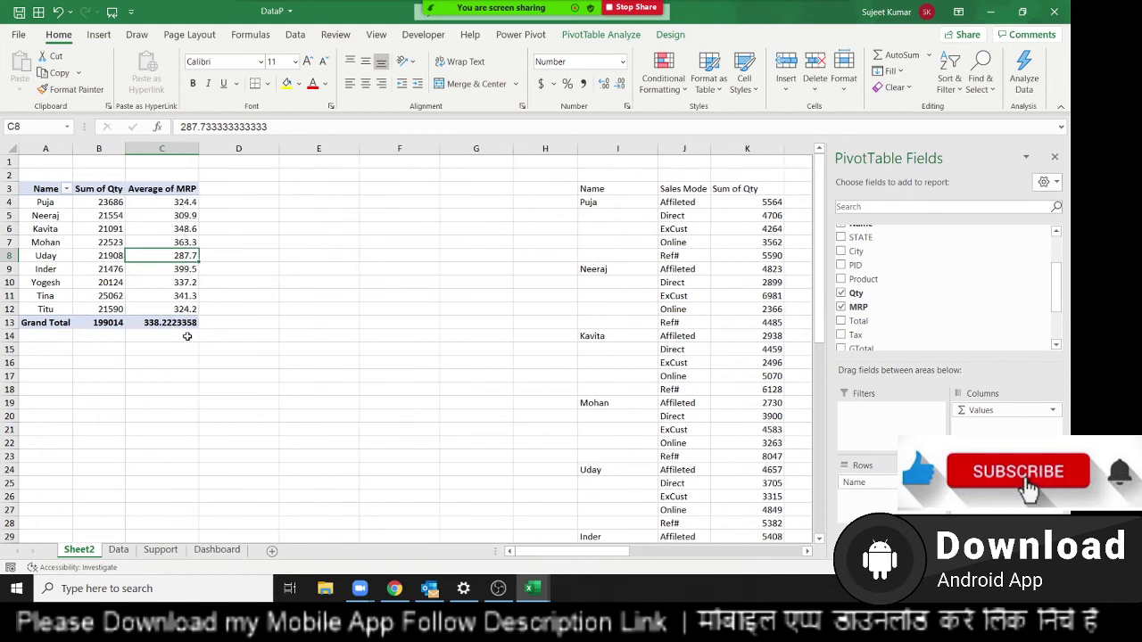
drag(100, 189, 162, 189)
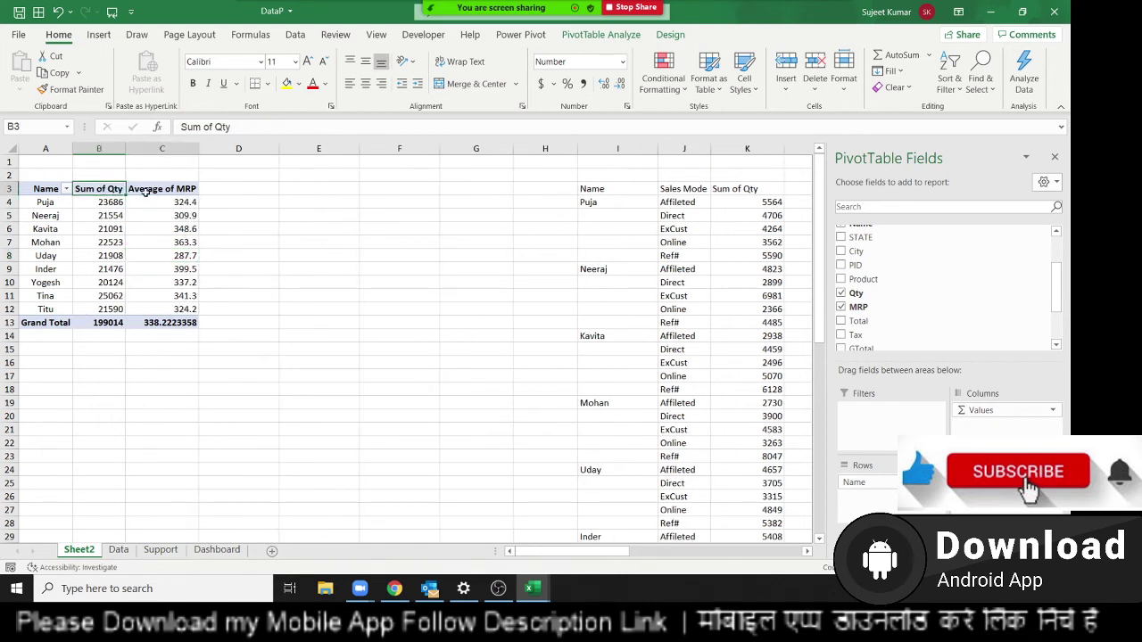
right_click(142, 271)
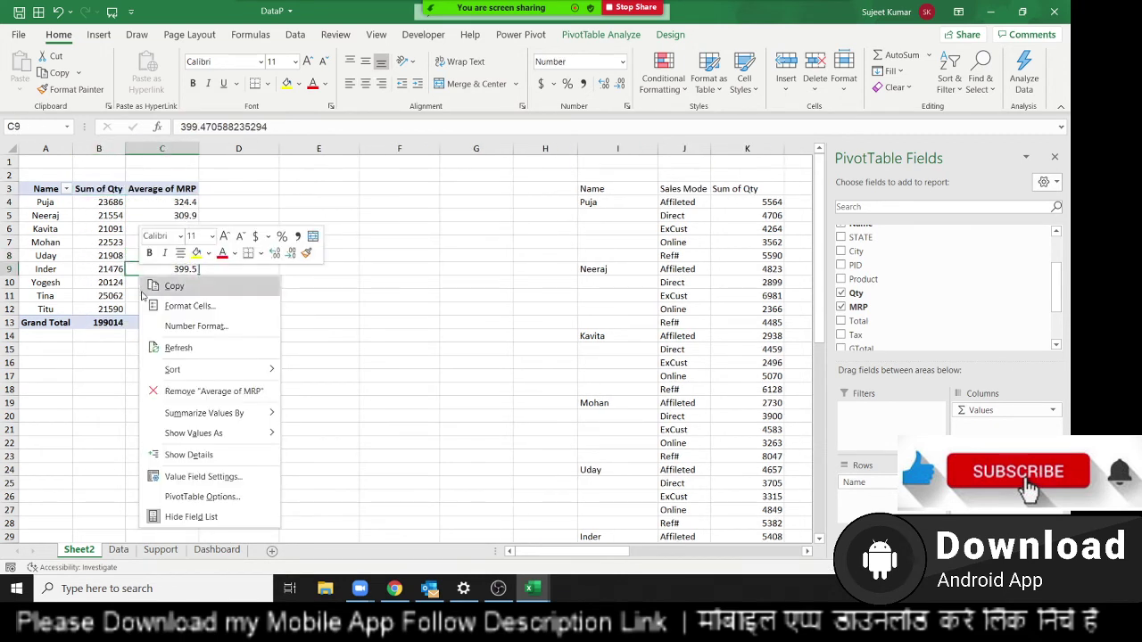
click(161, 497)
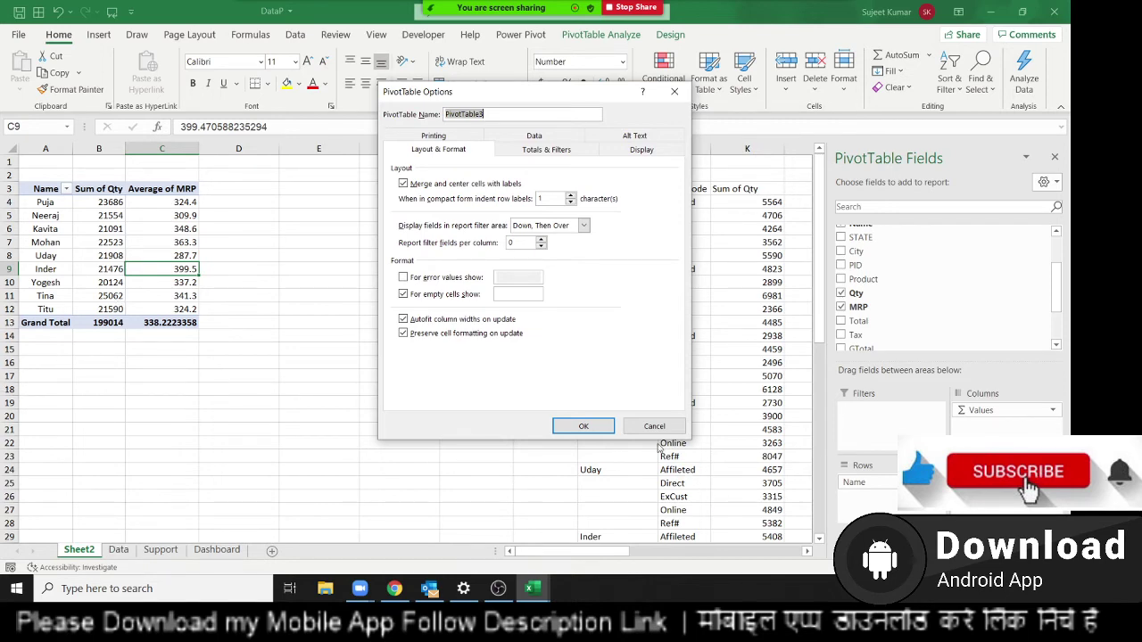
click(582, 426)
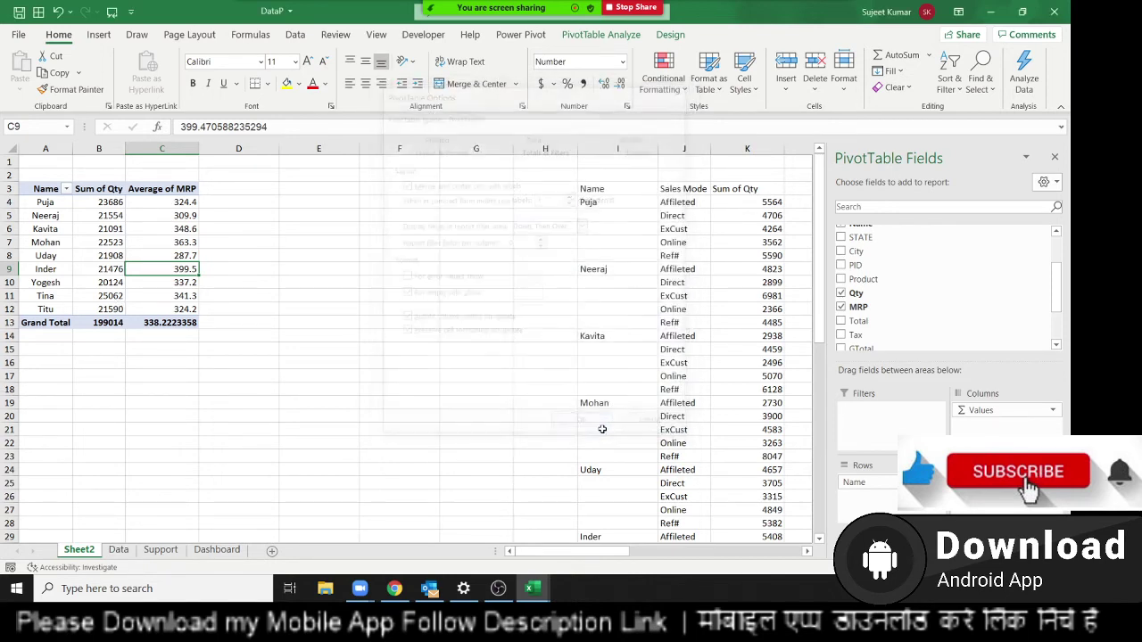
click(320, 305)
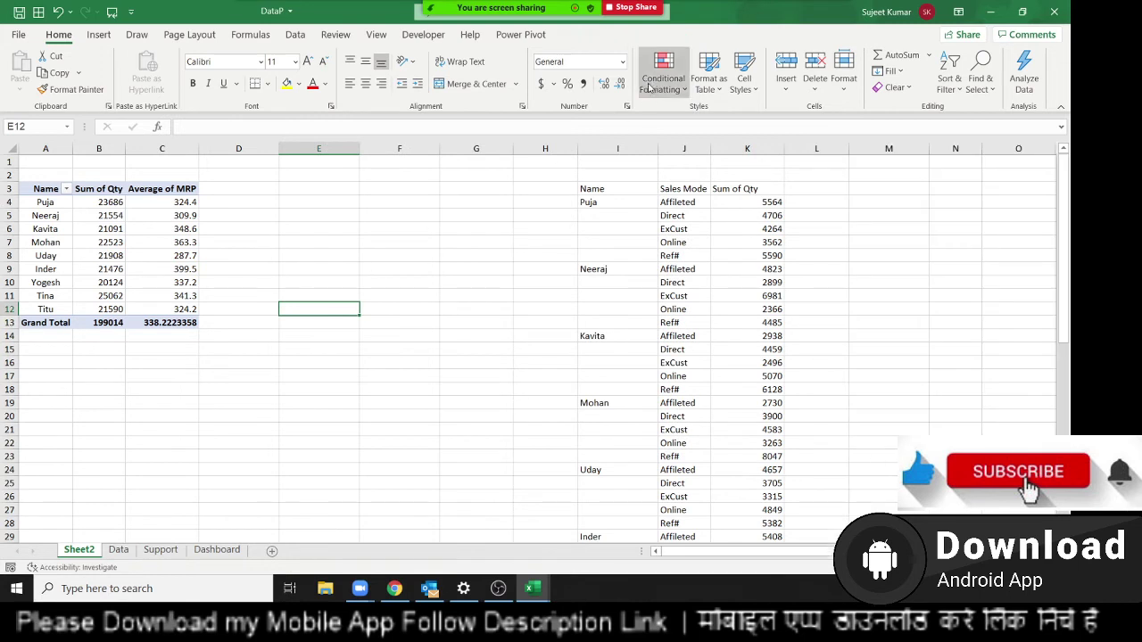
drag(618, 148, 736, 134)
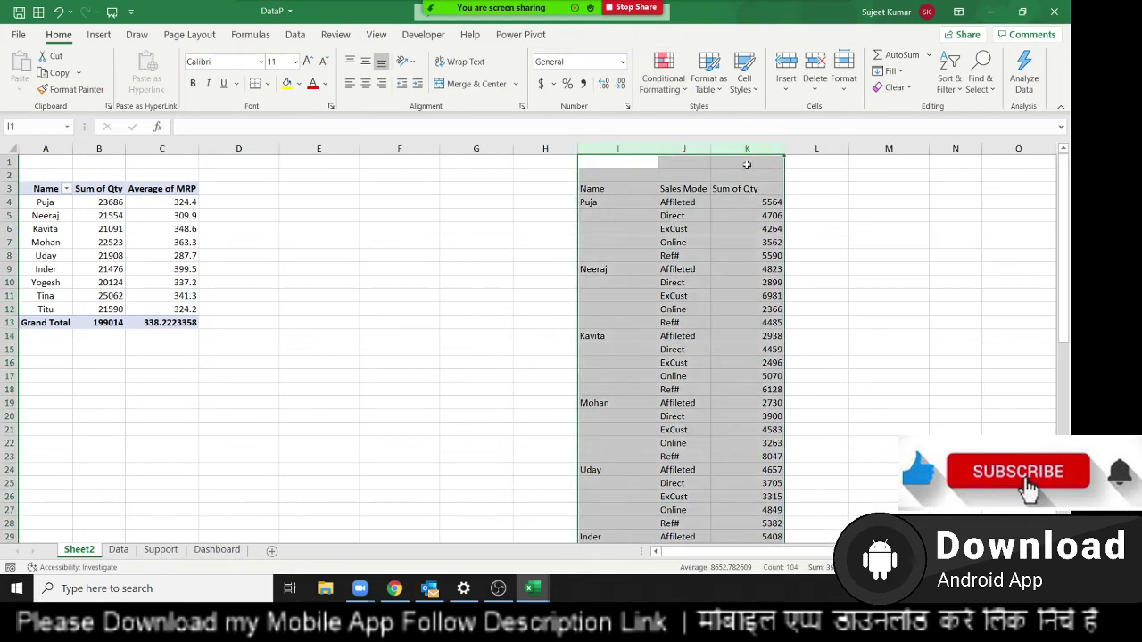
right_click(747, 165)
Clear columns I–K and drop Average of MRP, leaving only Sum of Qty in PivotTable3
key(Escape)
key(Delete)
click(111, 242)
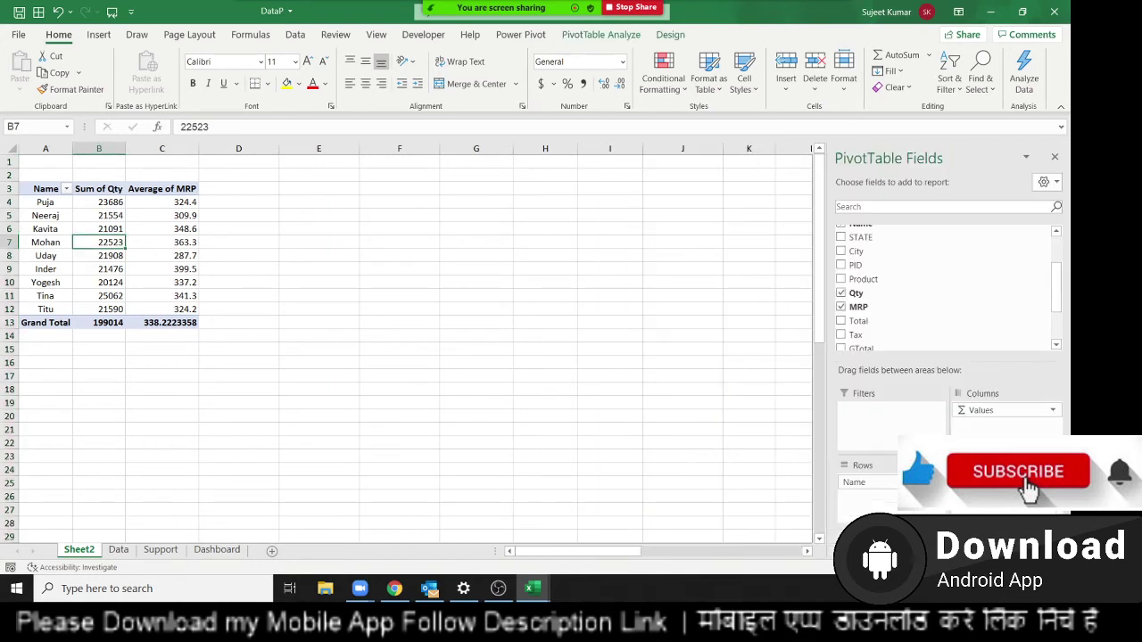
drag(1004, 483, 893, 329)
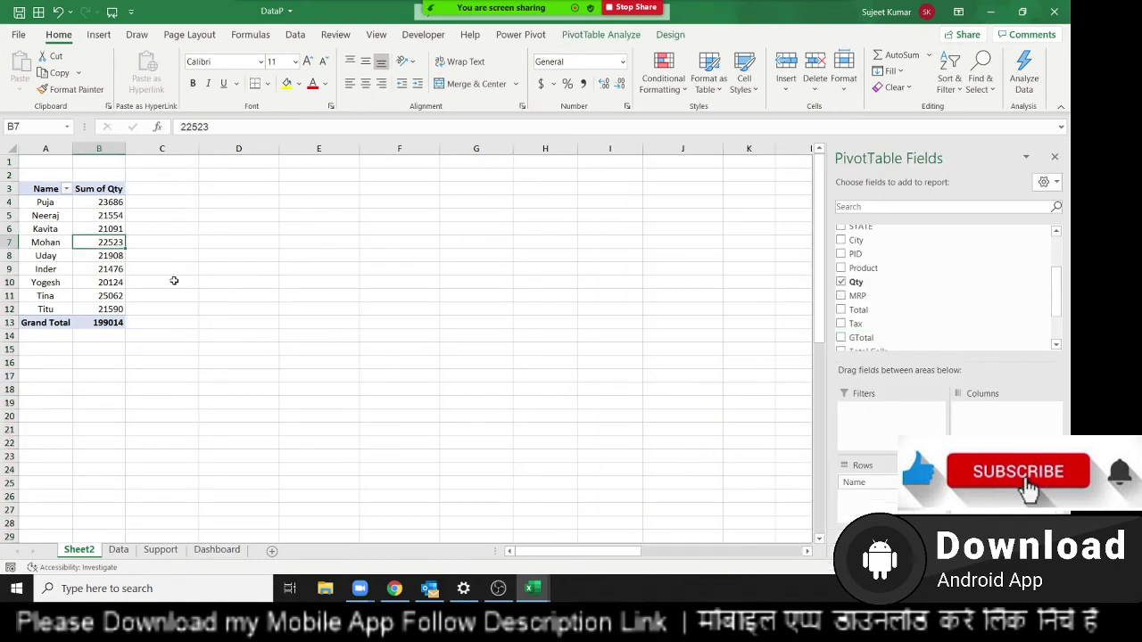
click(75, 225)
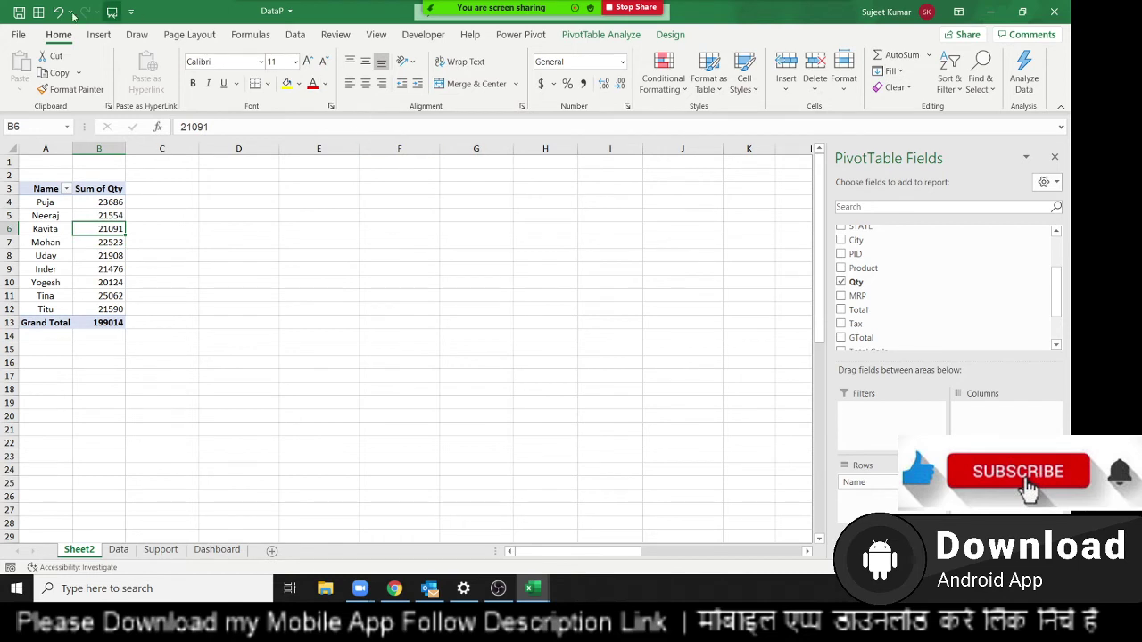
click(598, 35)
click(814, 71)
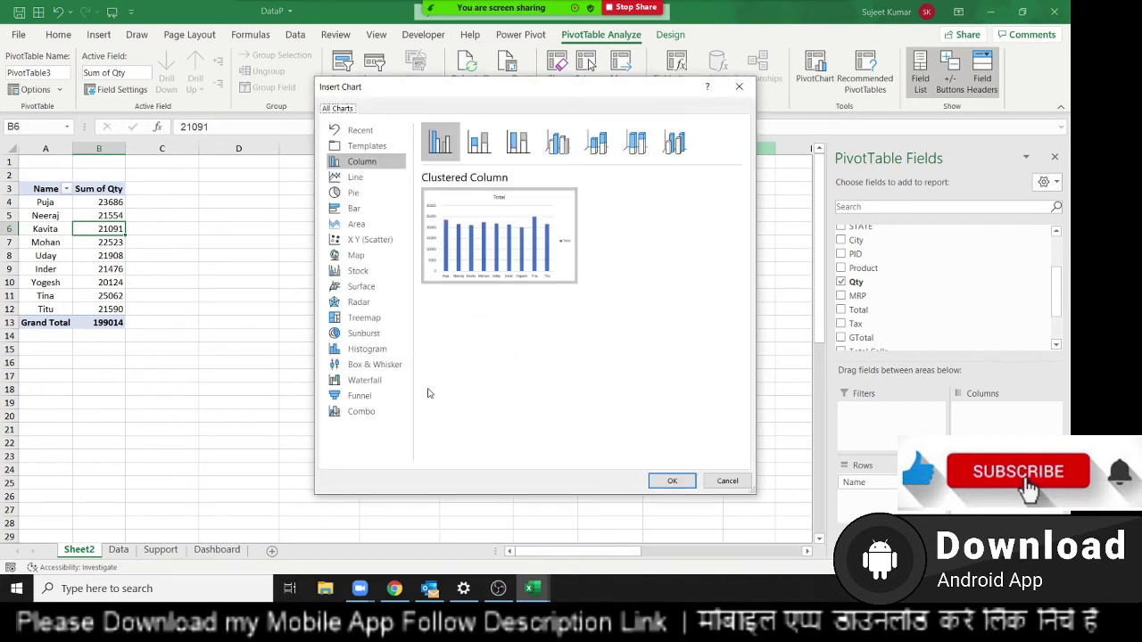
click(364, 192)
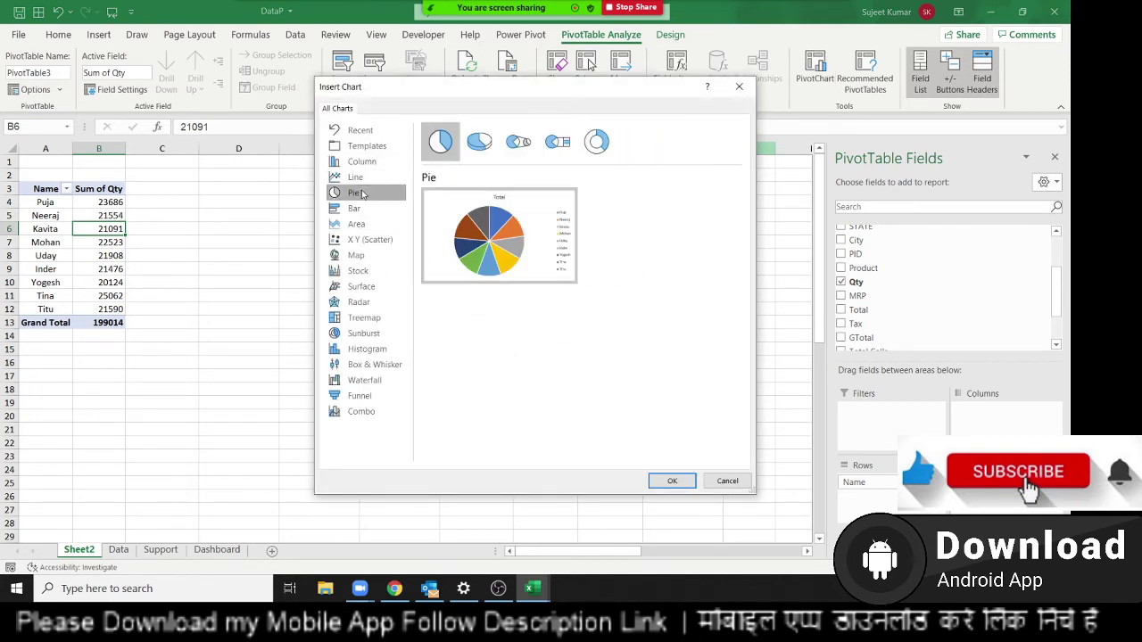
click(362, 178)
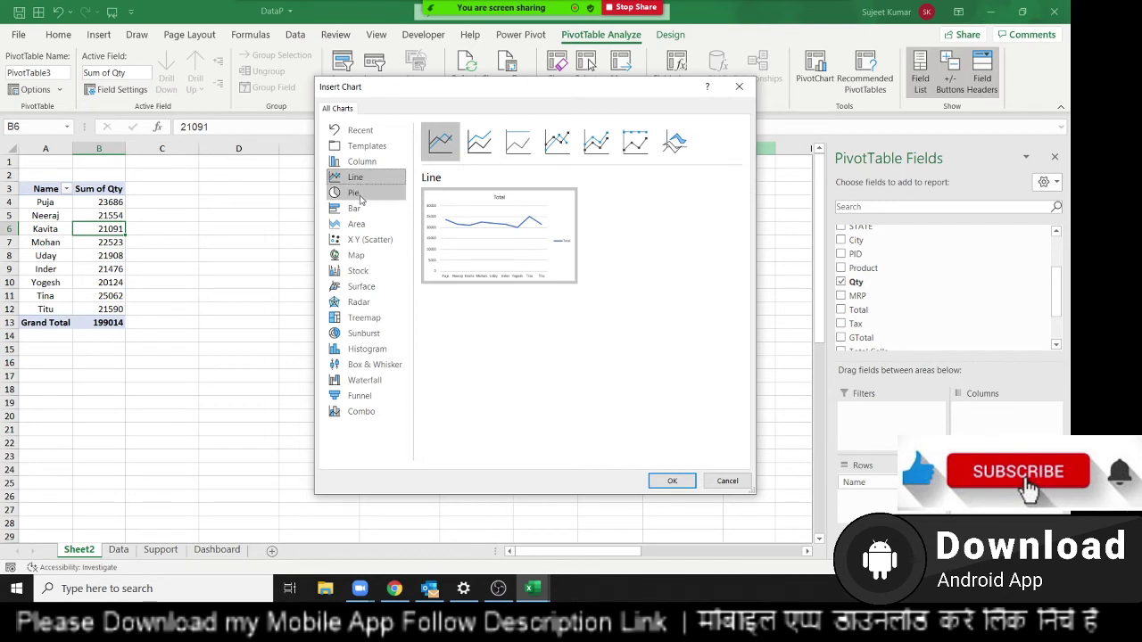
click(359, 192)
click(357, 209)
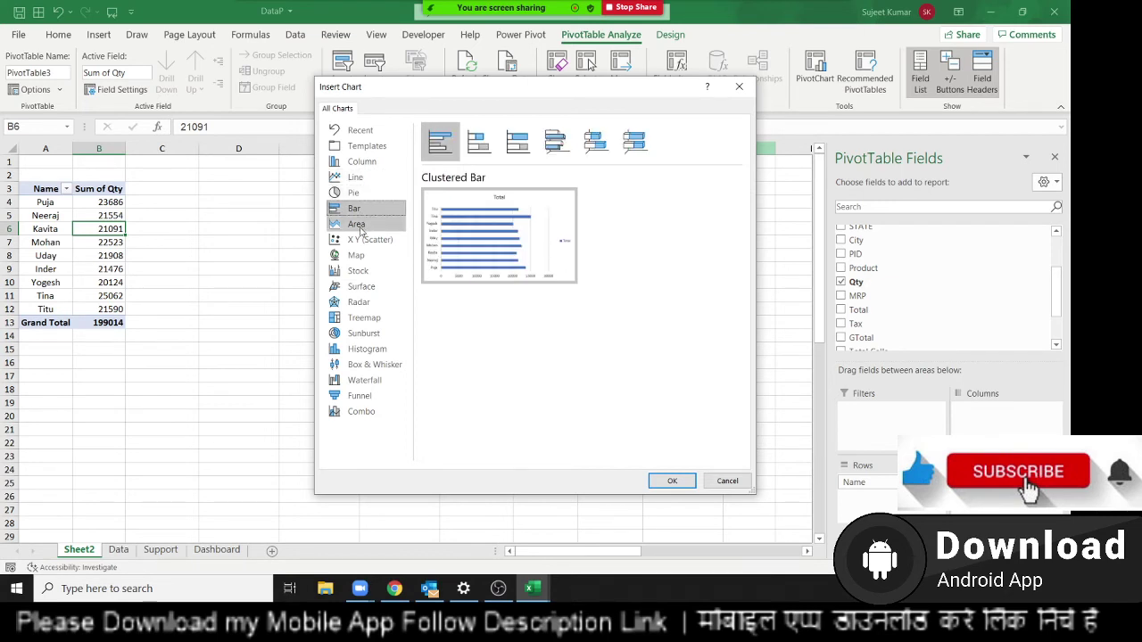
click(357, 224)
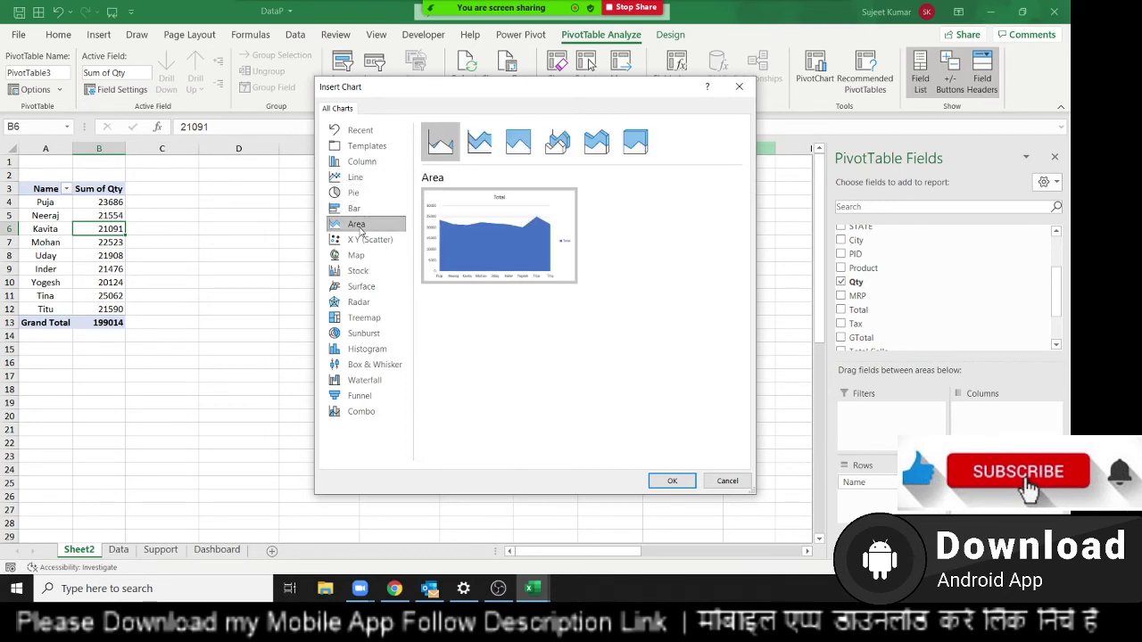
click(674, 482)
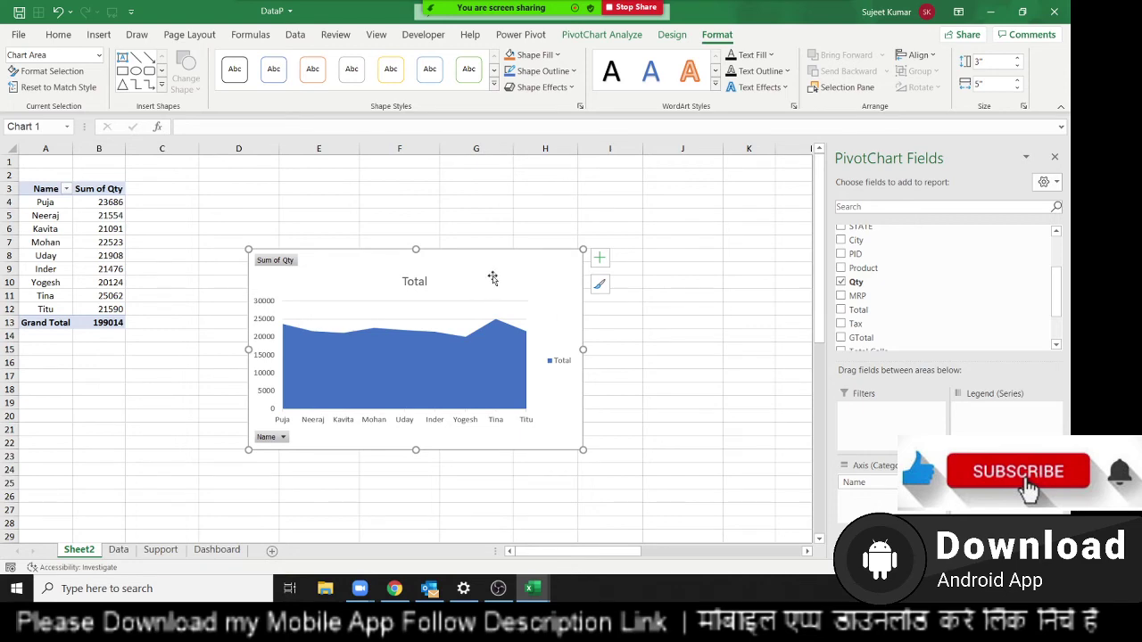
key(Delete)
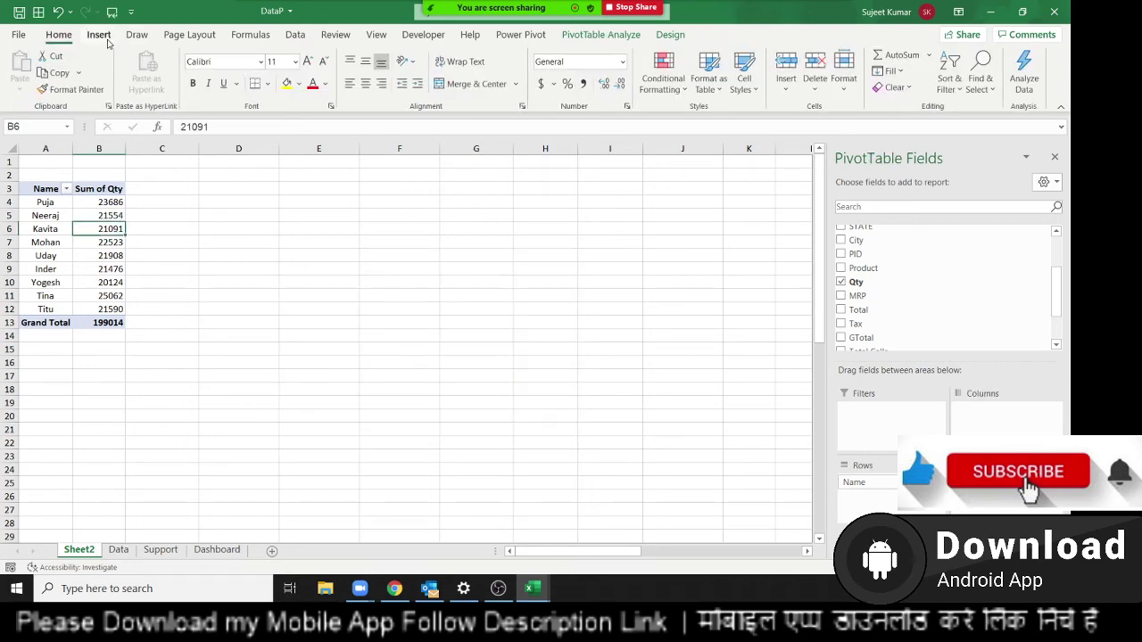
Insert a clustered column PivotChart of Sum of Qty by Name and place it right of PivotTable3
click(98, 35)
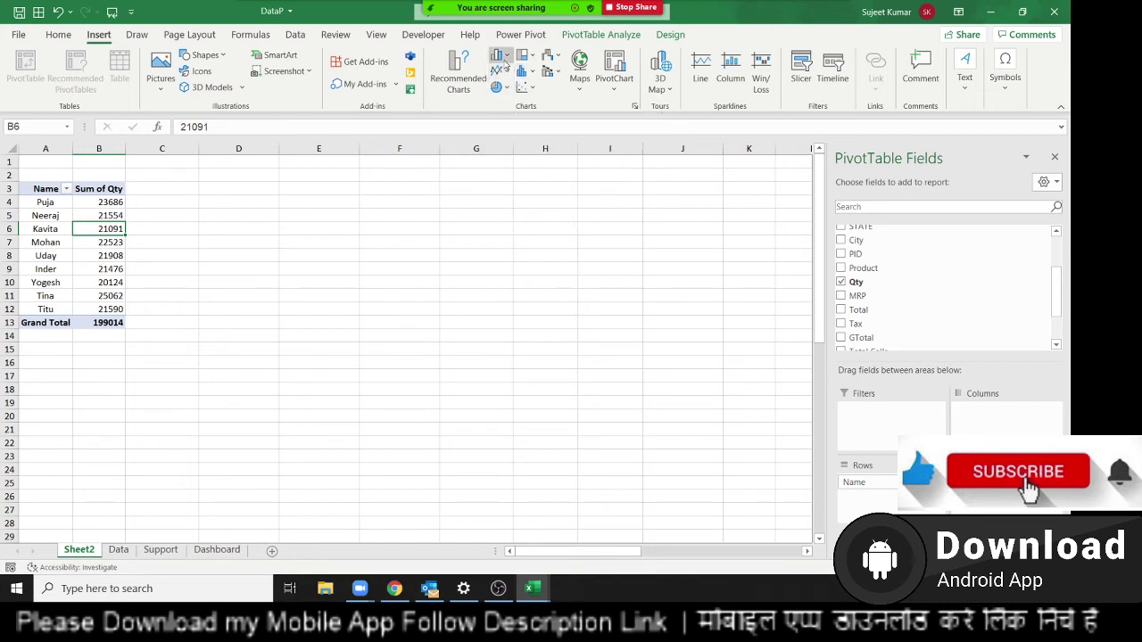
click(504, 58)
click(510, 103)
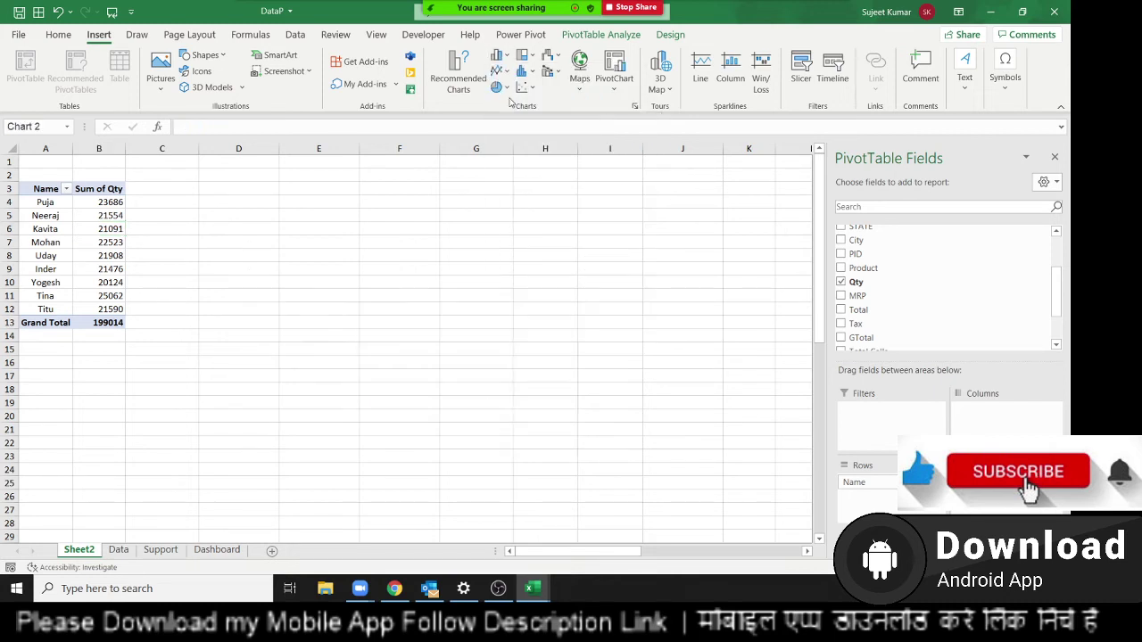
mouse_move(399, 268)
mouse_down()
mouse_move(442, 174)
mouse_move(418, 195)
mouse_up()
click(100, 221)
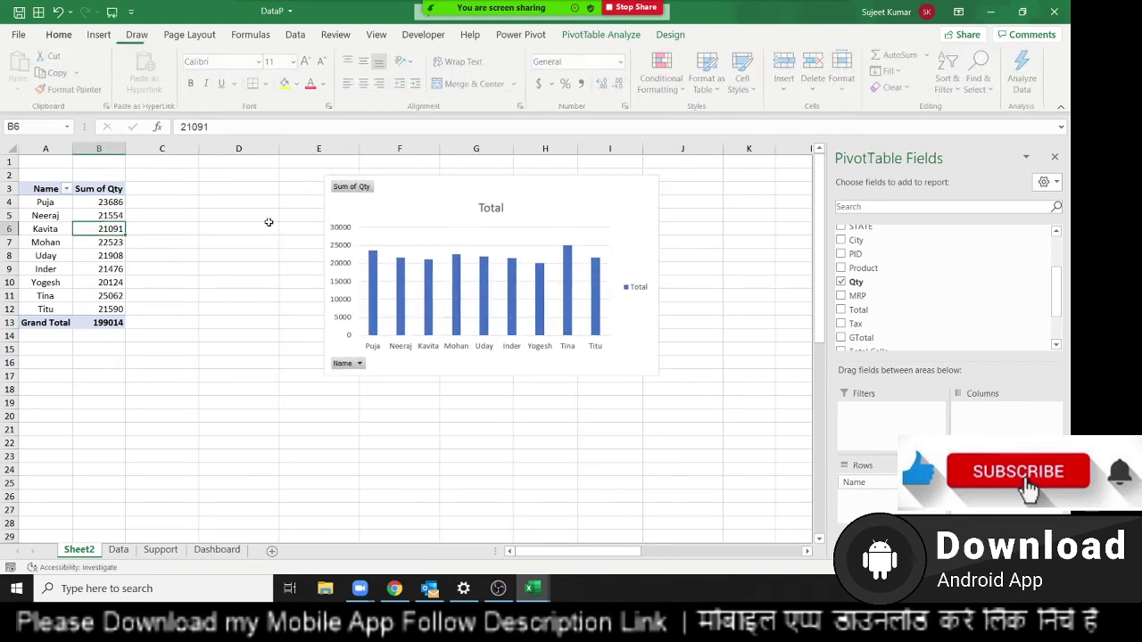
click(420, 213)
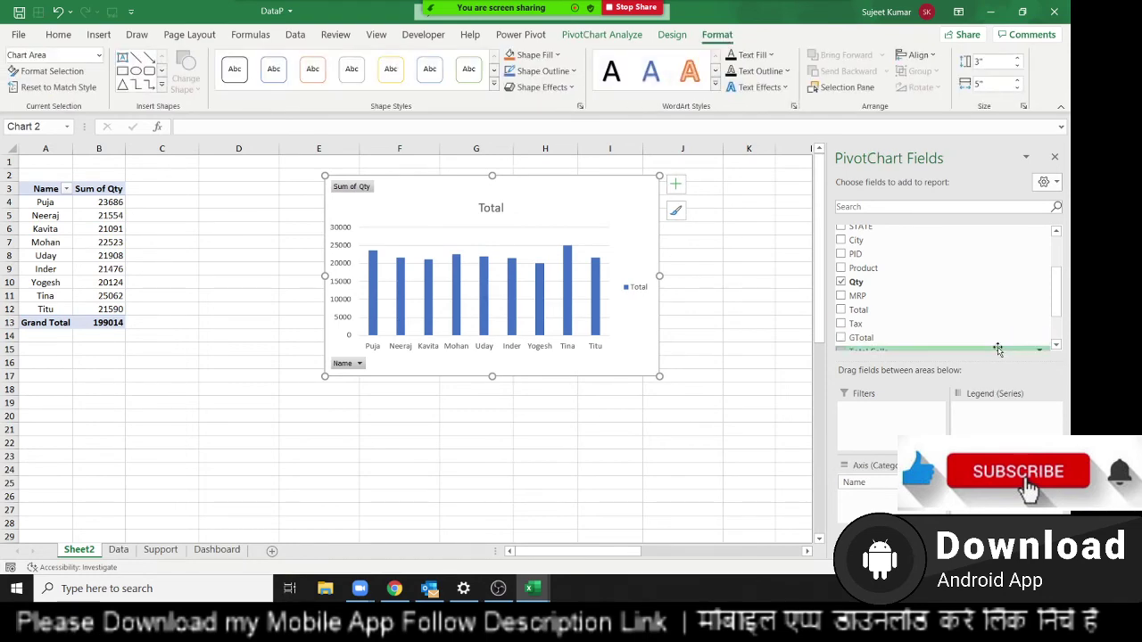
Try Total Calls in the chart values and remove it again, then add Month as the series
scroll(920, 322, down, 2)
scroll(919, 324, down, 1)
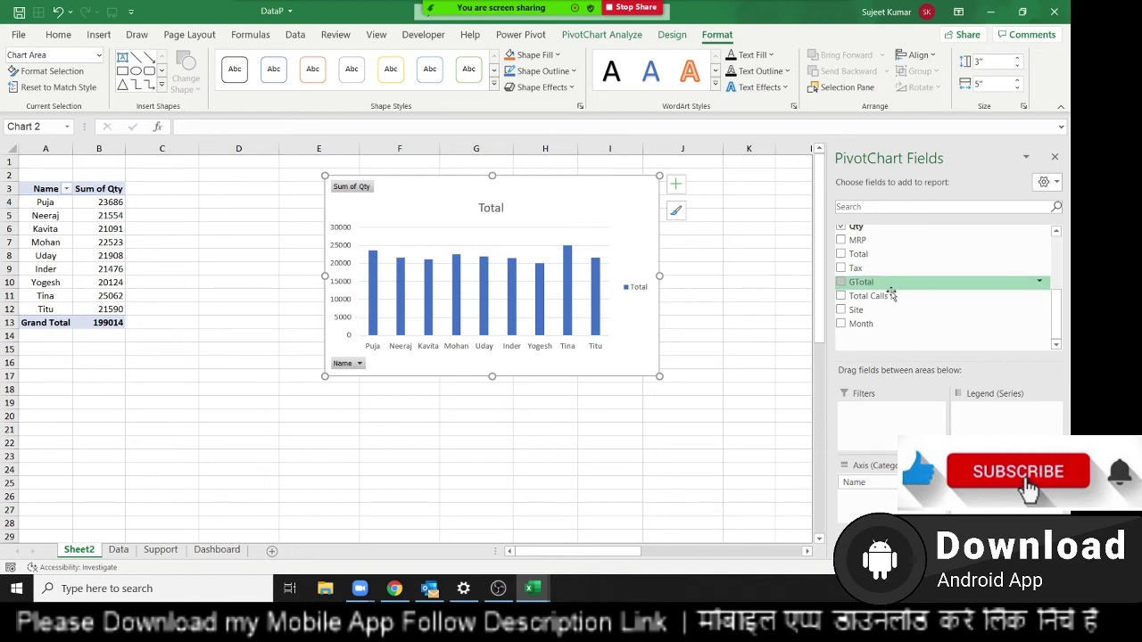
scroll(890, 306, up, 3)
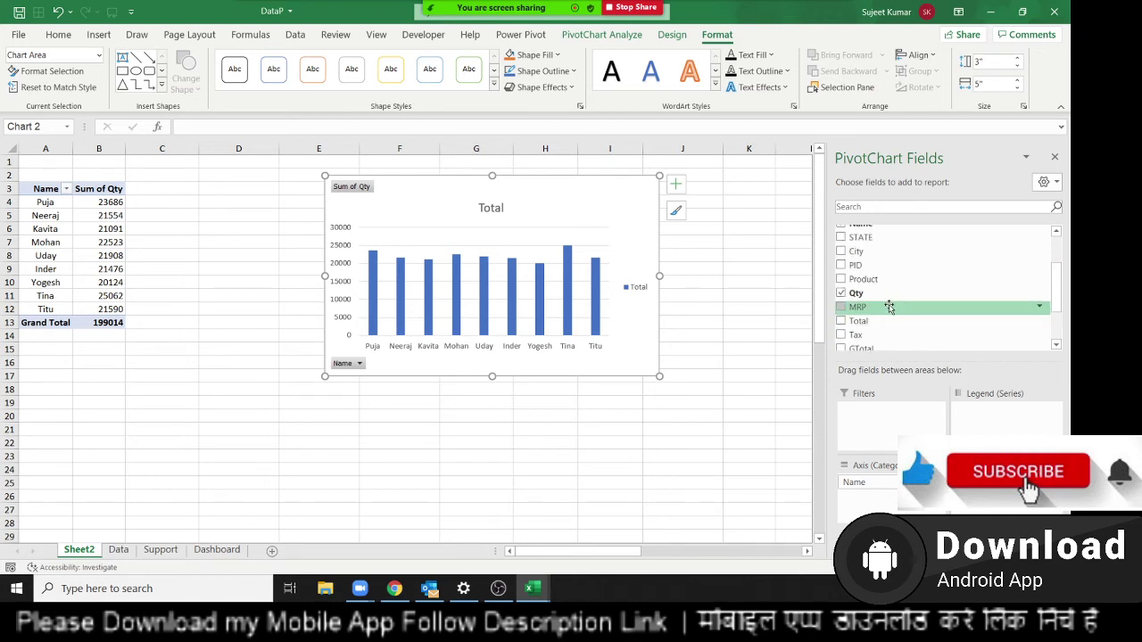
scroll(887, 285, down, 2)
scroll(883, 315, down, 1)
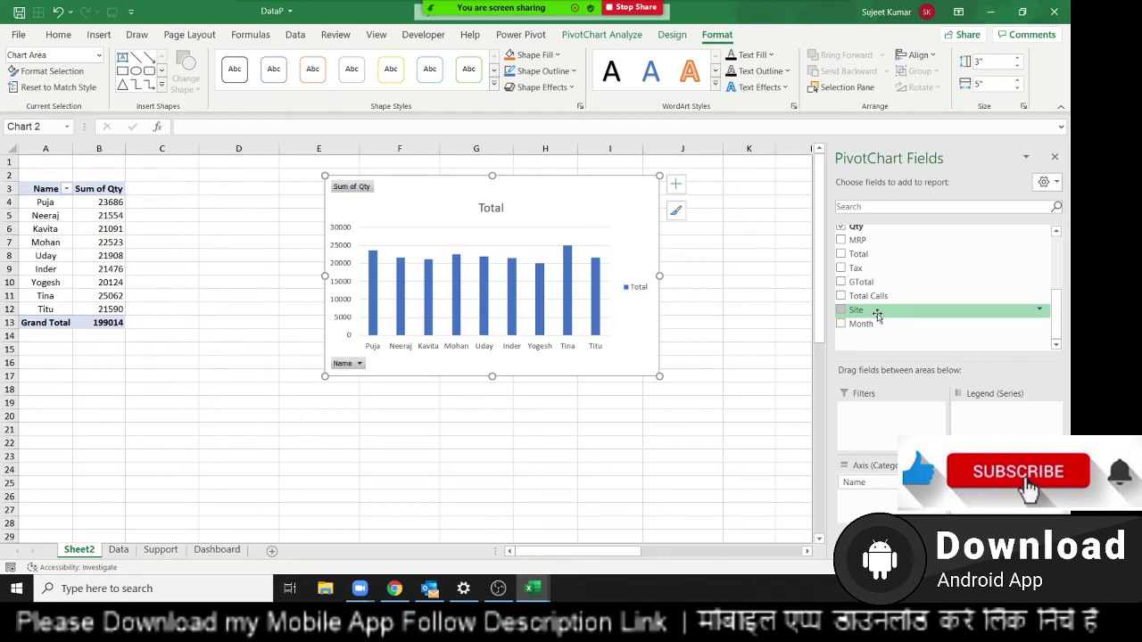
mouse_move(870, 296)
mouse_down()
mouse_move(934, 356)
mouse_move(999, 495)
mouse_up()
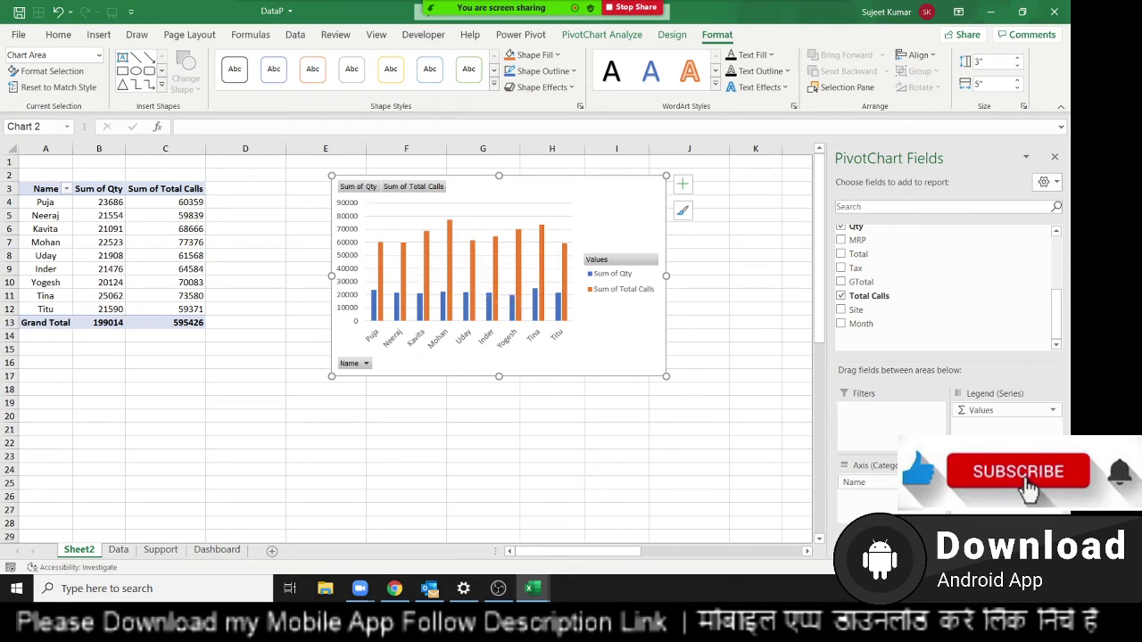
drag(999, 500, 936, 318)
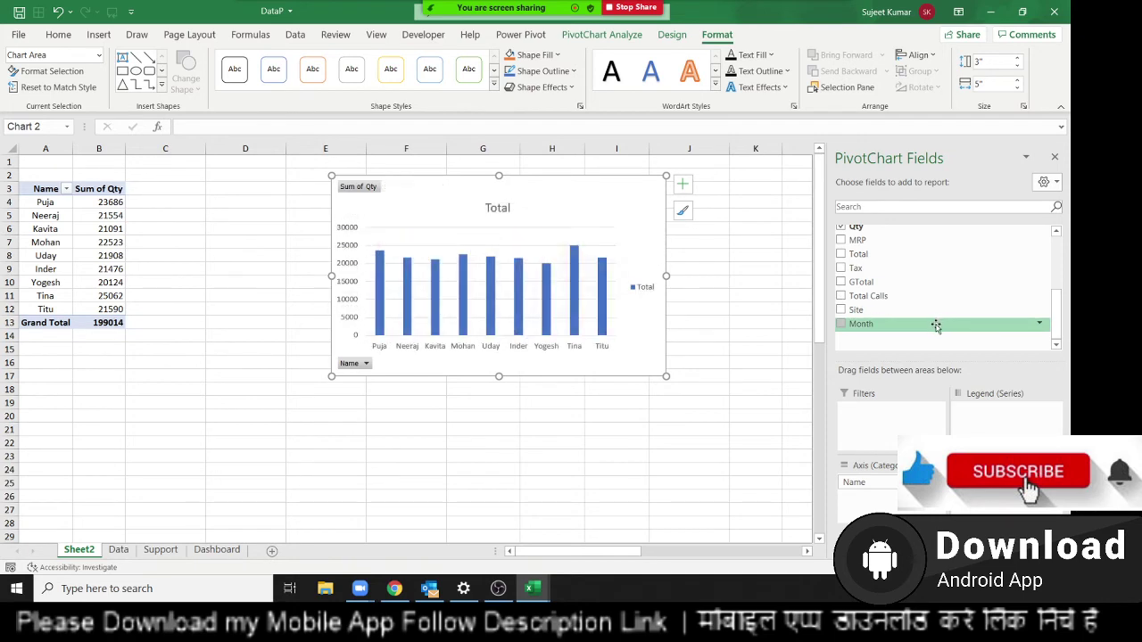
drag(861, 324, 965, 419)
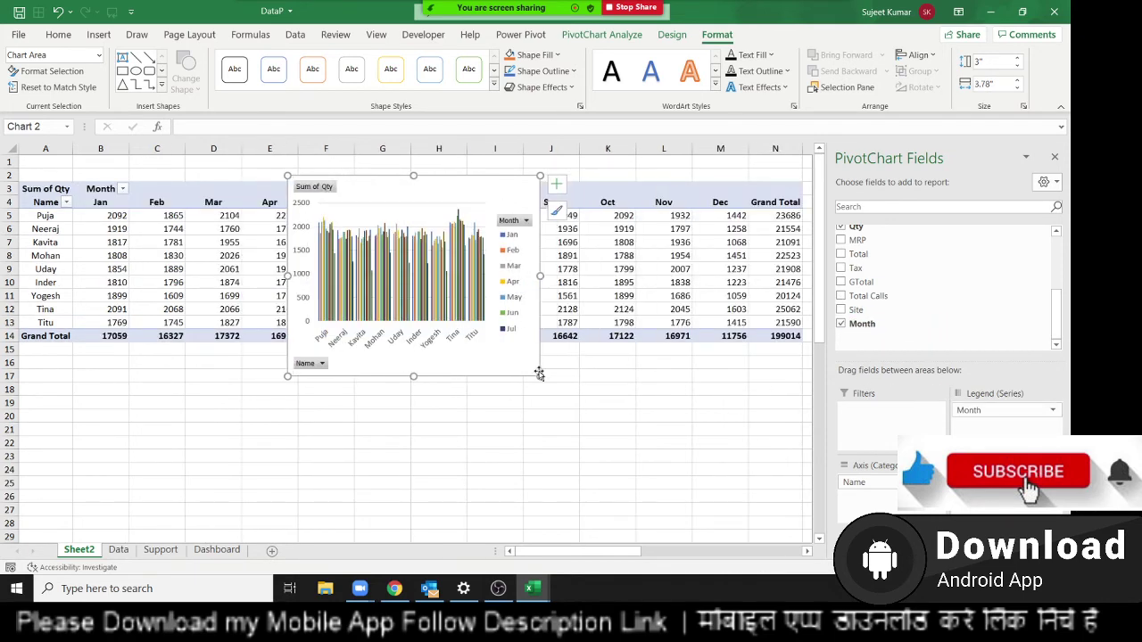
Widen the PivotChart to 7.21 in, trying Month on the axis before removing it
drag(540, 375, 696, 405)
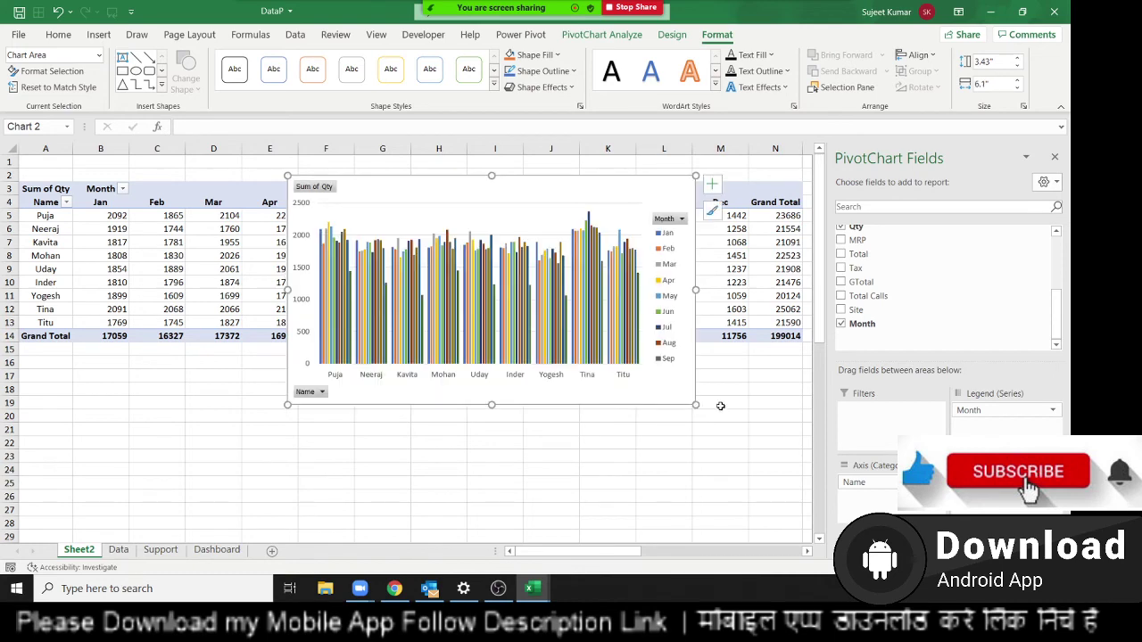
drag(1000, 411, 880, 493)
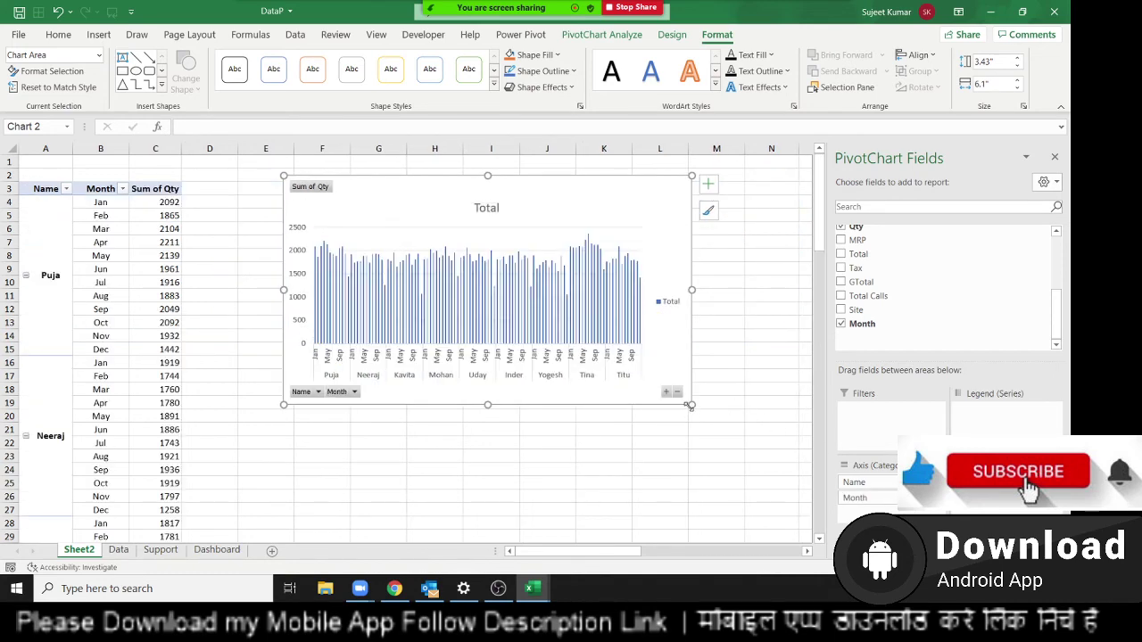
drag(690, 405, 764, 437)
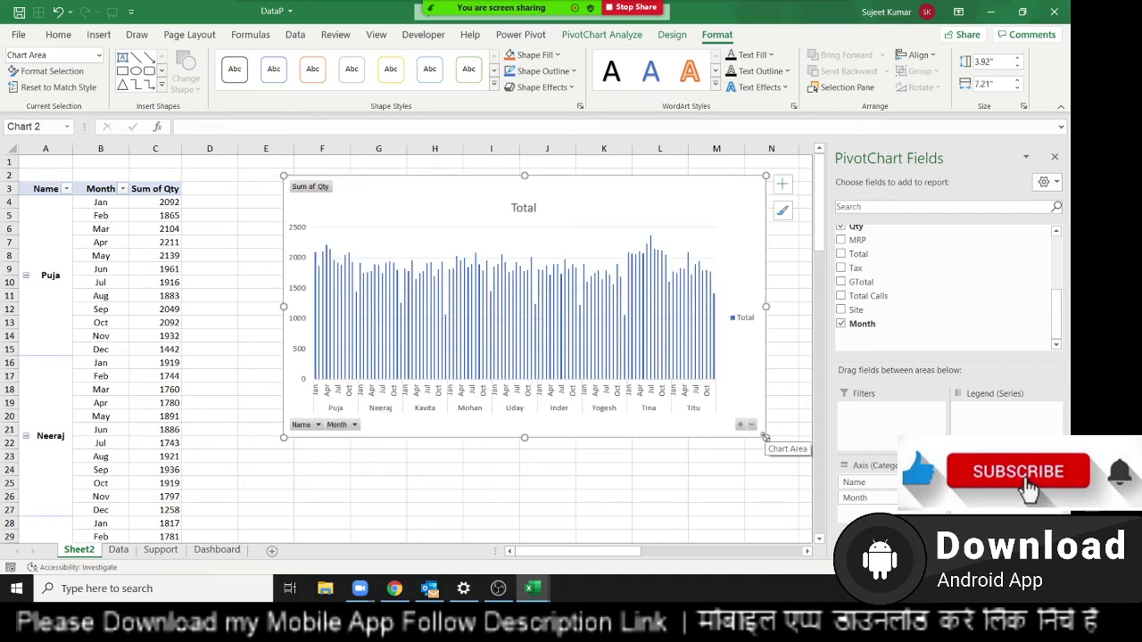
mouse_move(870, 483)
mouse_down()
mouse_move(886, 505)
mouse_move(879, 486)
mouse_move(999, 320)
mouse_up()
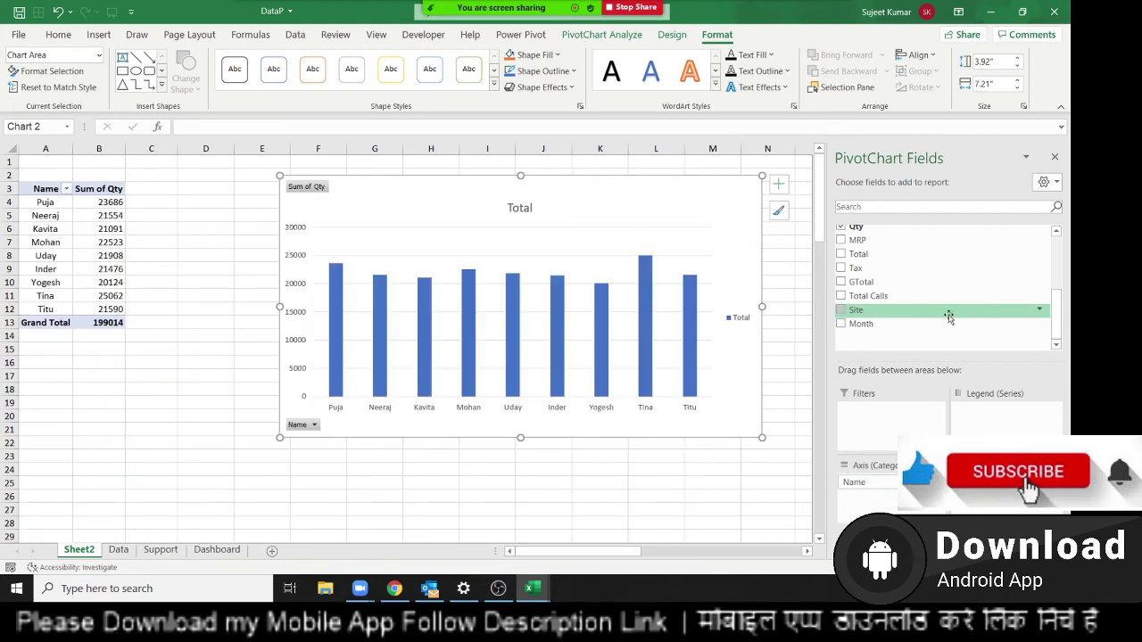
Put Sales Mode above Name in Axis (Categories) so names group under each Sales Mode
scroll(937, 317, up, 3)
scroll(936, 316, up, 3)
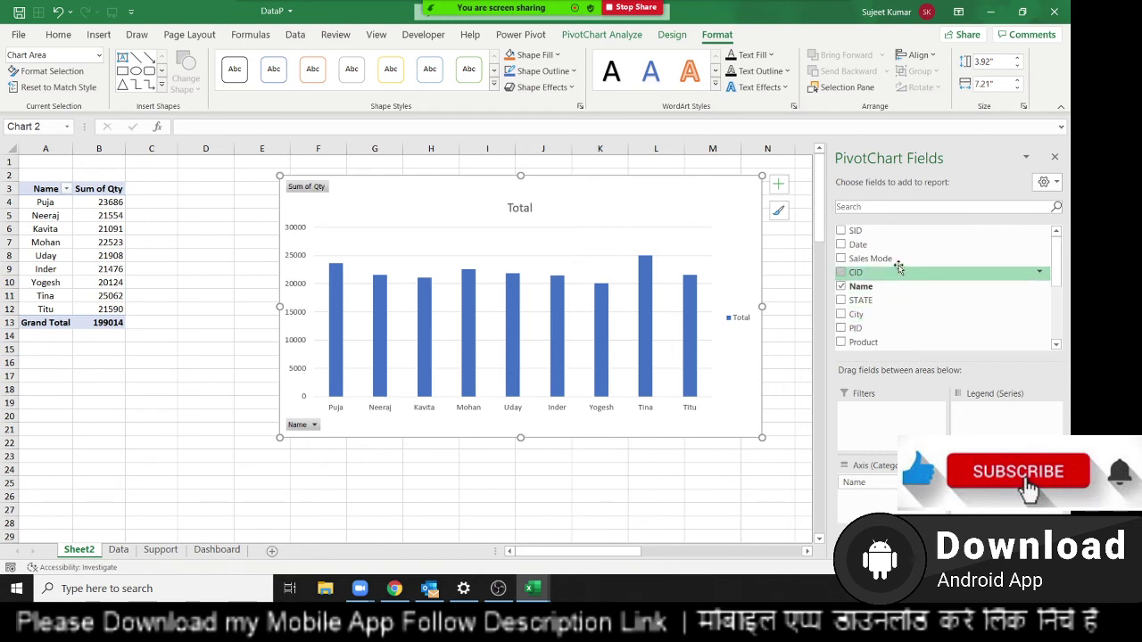
mouse_move(870, 259)
mouse_down()
mouse_move(879, 491)
mouse_move(894, 493)
mouse_up()
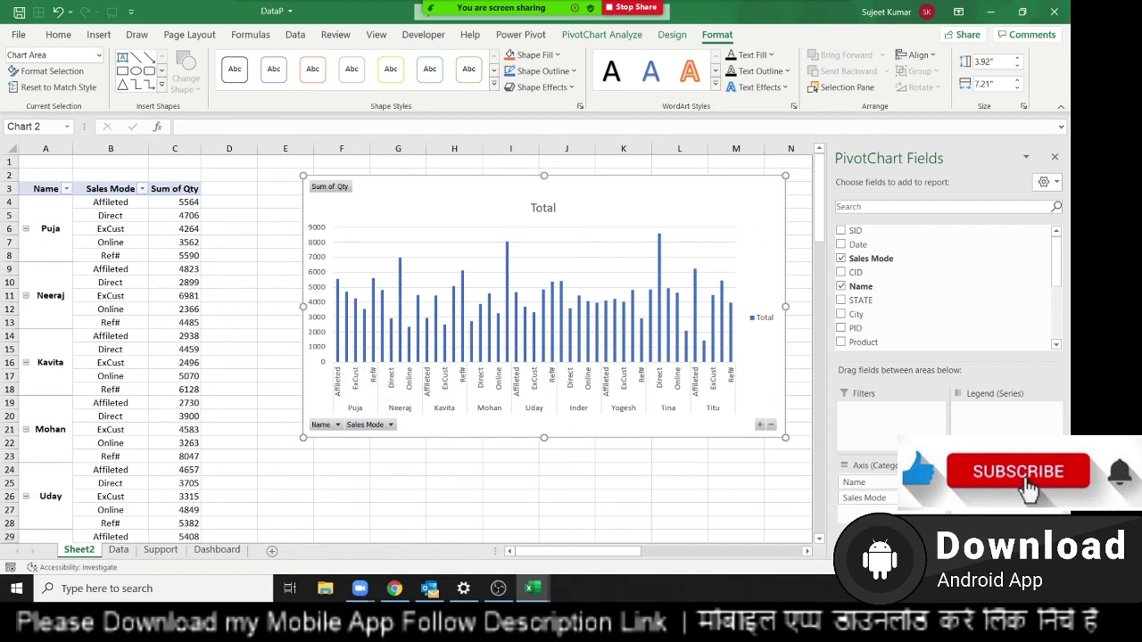
drag(864, 498, 857, 477)
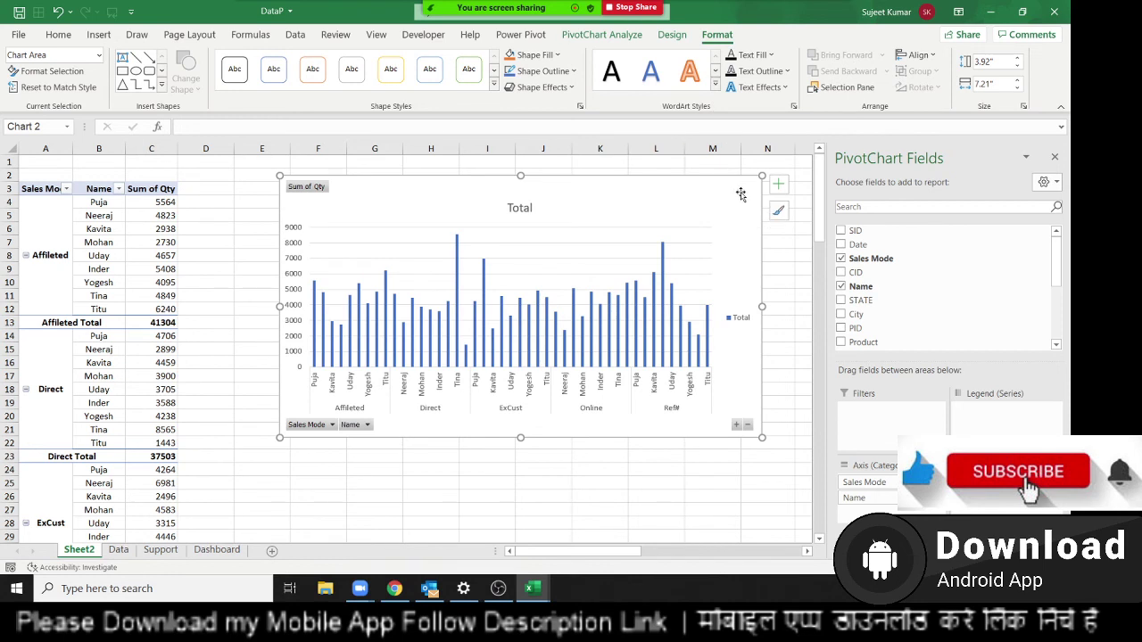
click(672, 34)
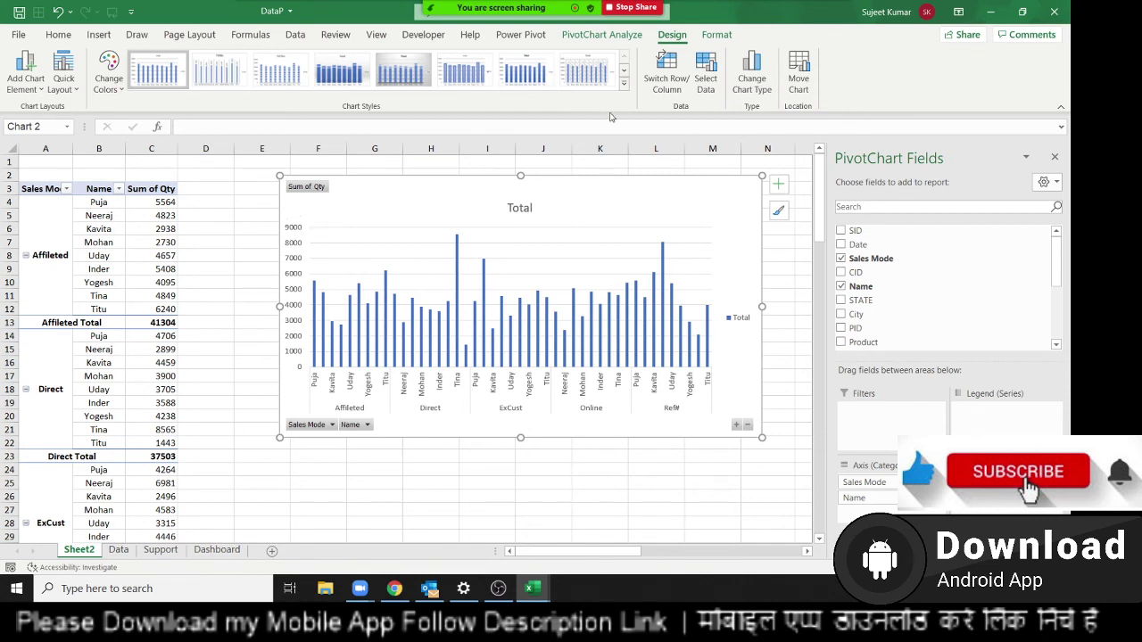
Apply the dark blue chart style to the PivotChart, briefly checking the PivotTable styles
click(624, 88)
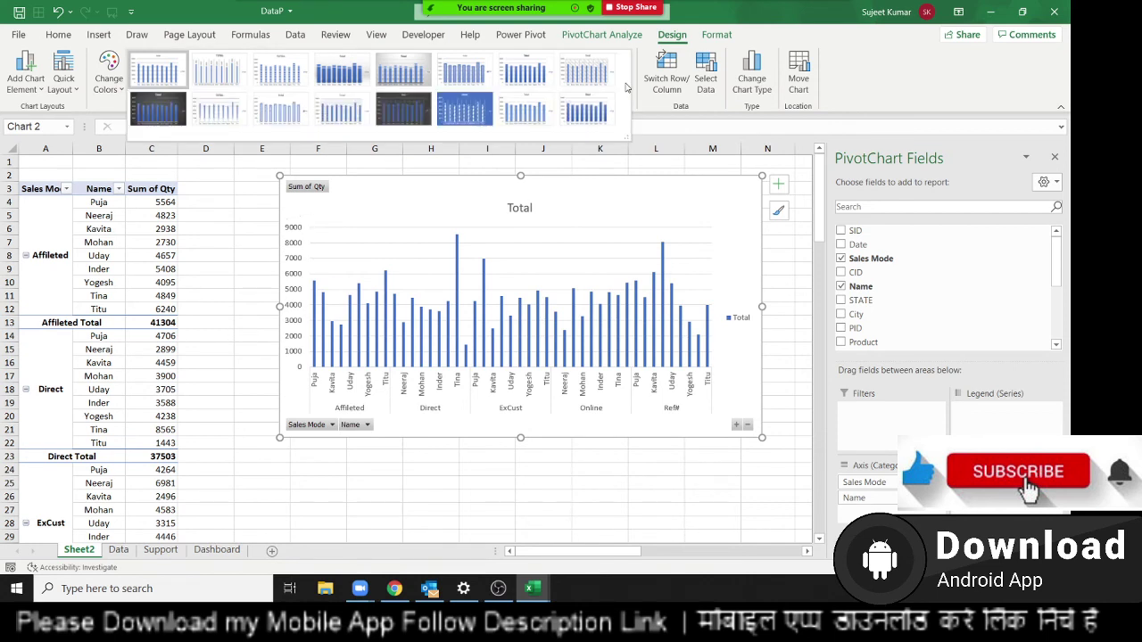
click(403, 111)
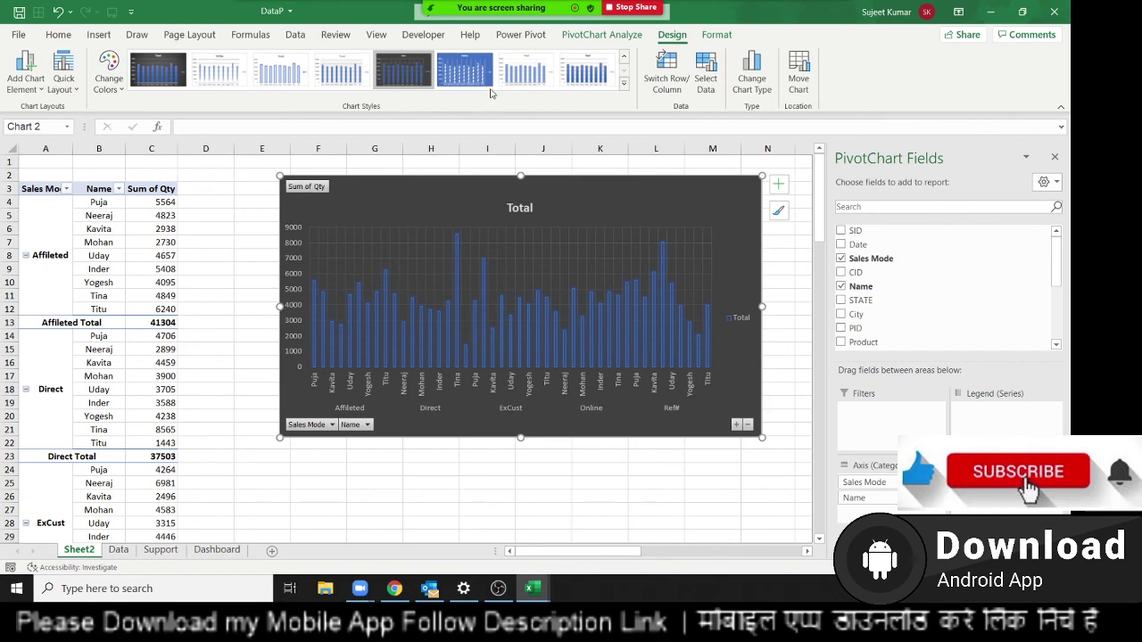
click(488, 87)
click(250, 286)
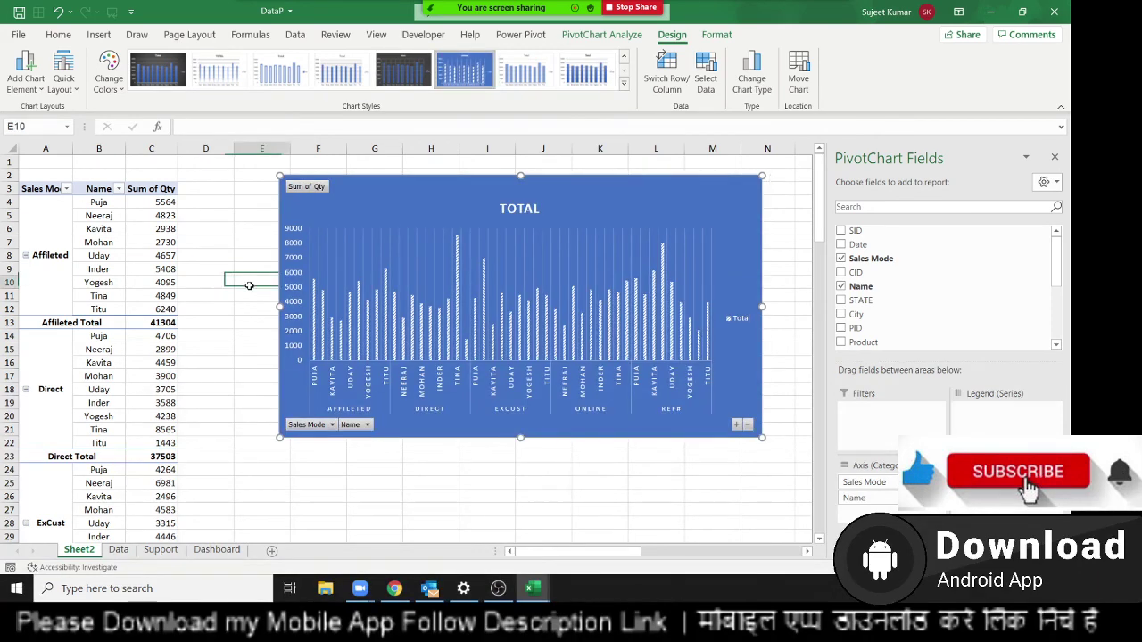
click(154, 271)
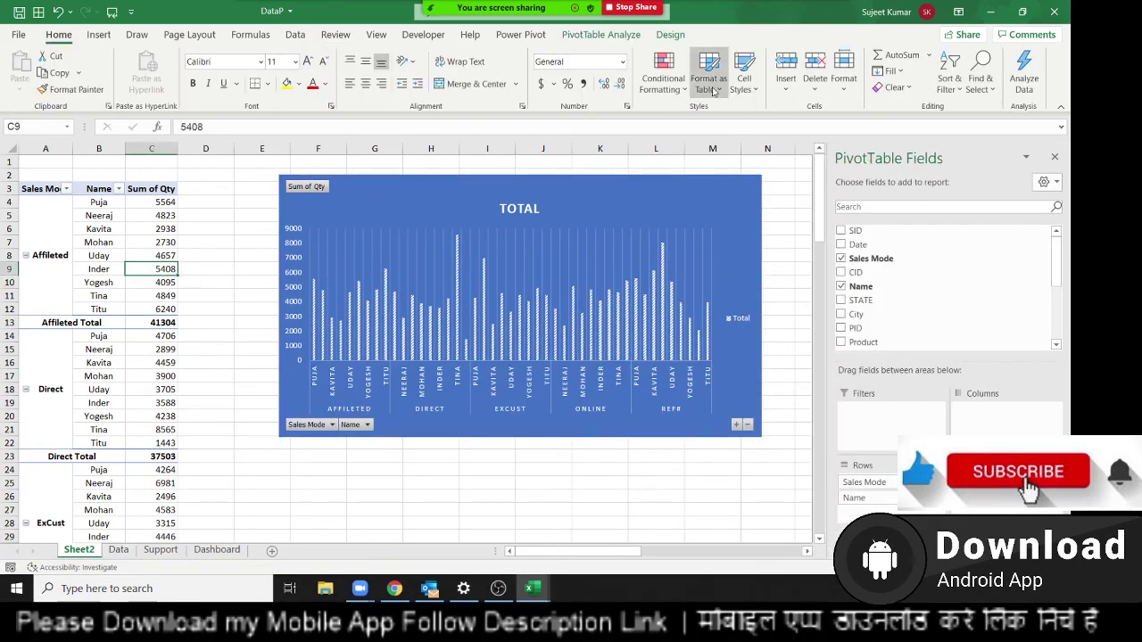
click(670, 34)
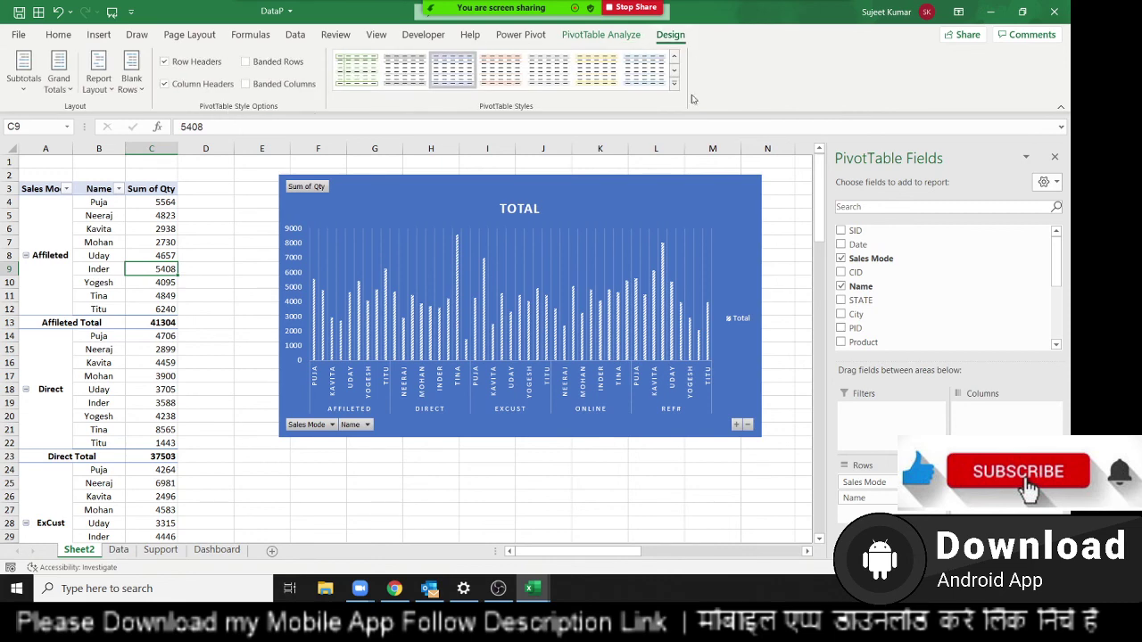
click(696, 194)
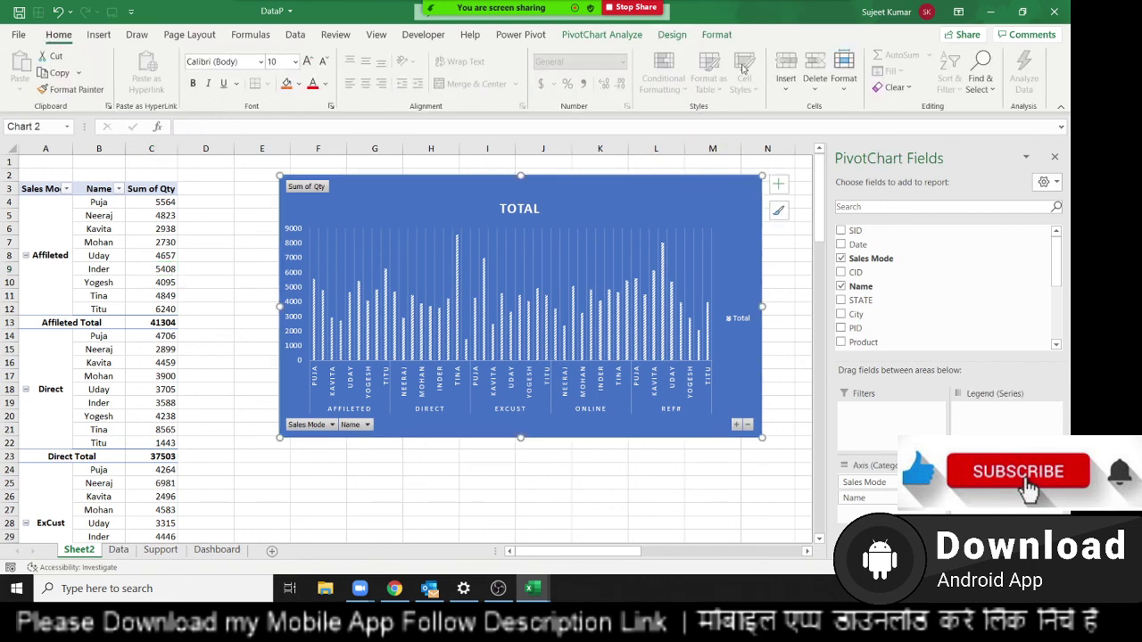
click(687, 37)
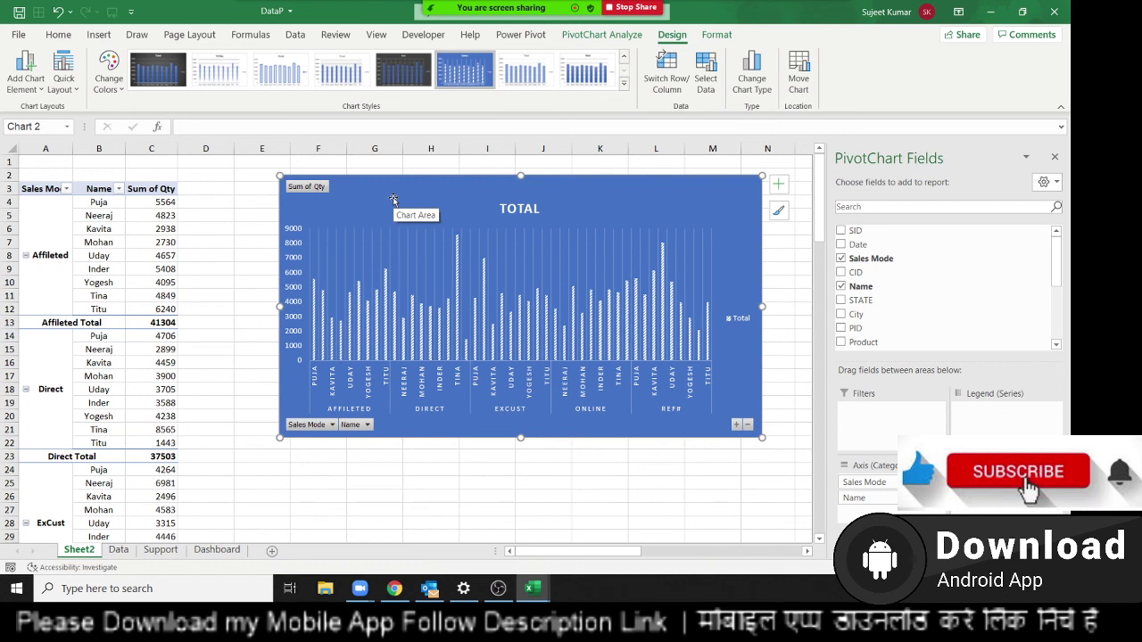
End the Zoom meeting for all participants to stop screen sharing
click(830, 18)
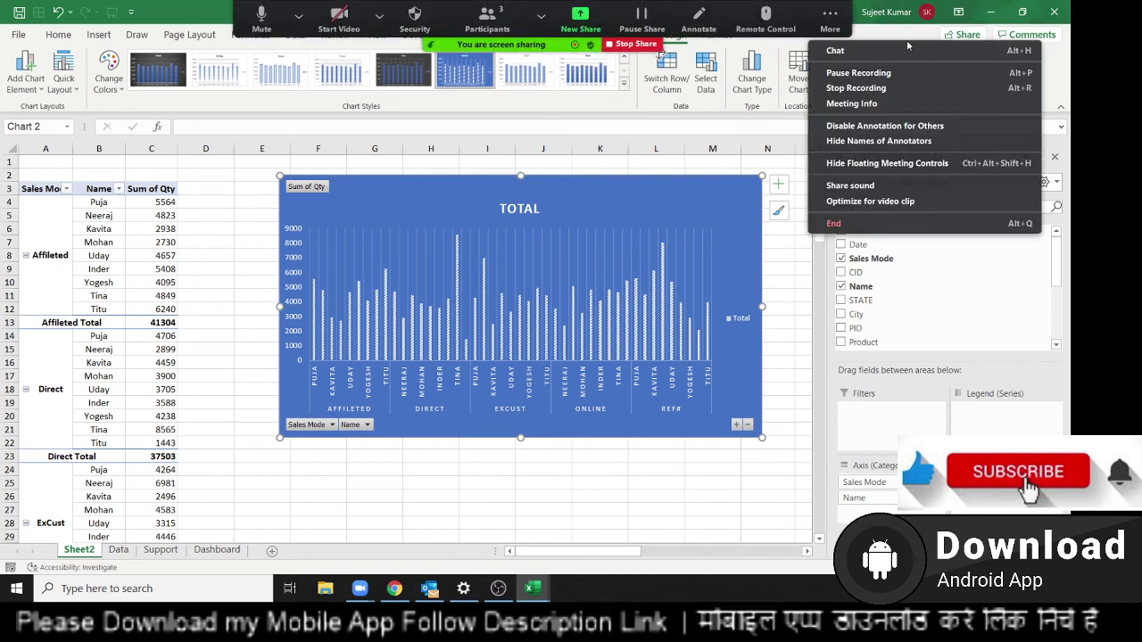
click(829, 18)
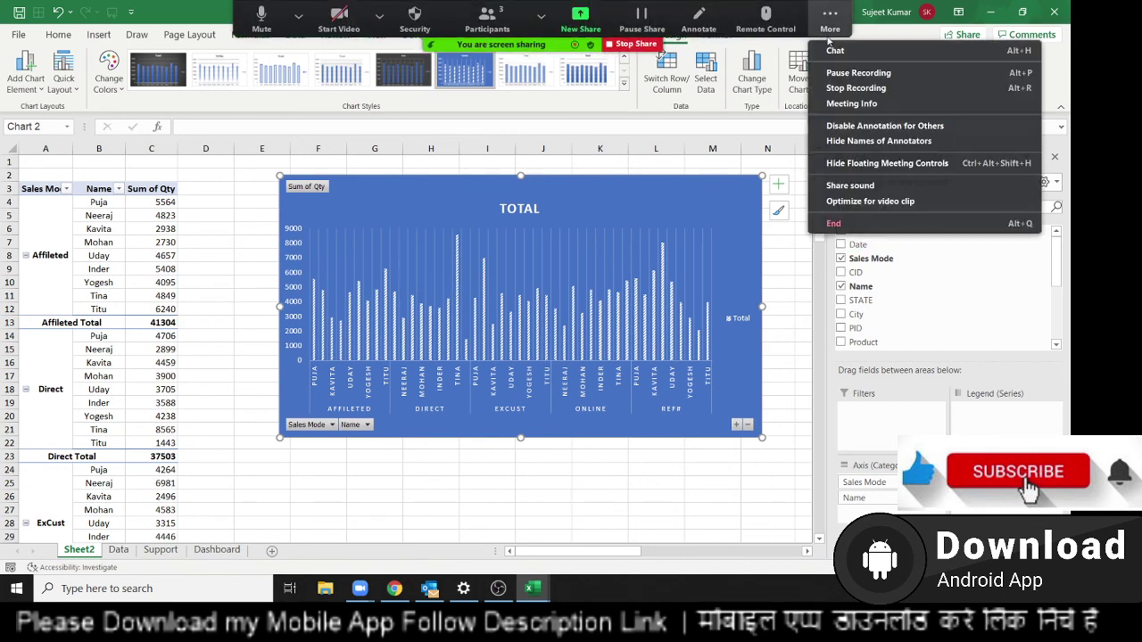
click(833, 223)
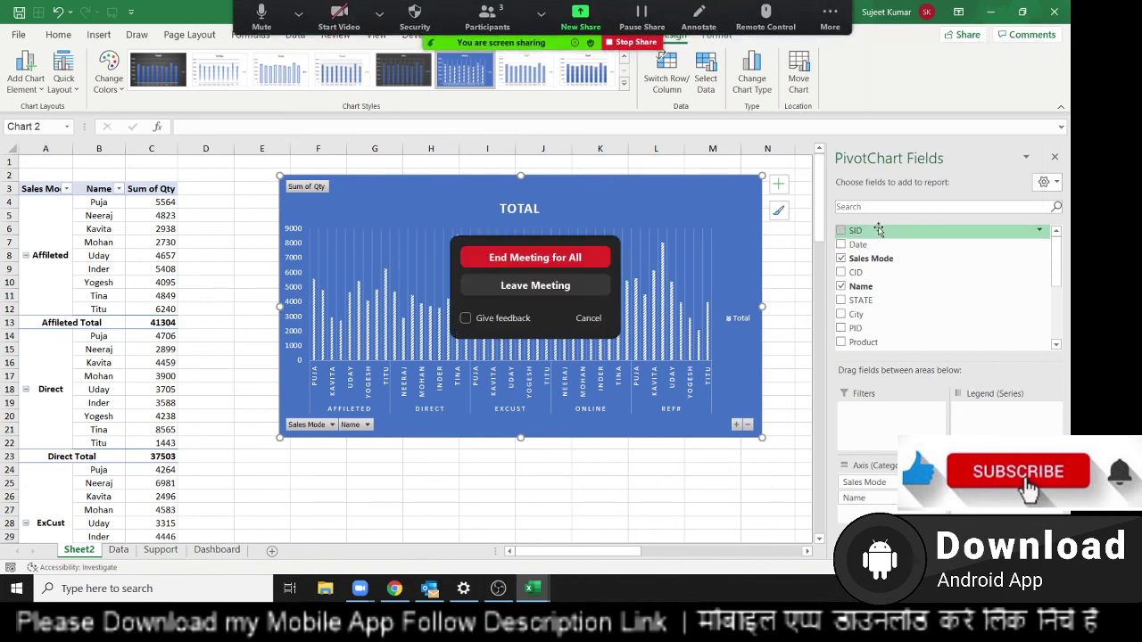
click(573, 259)
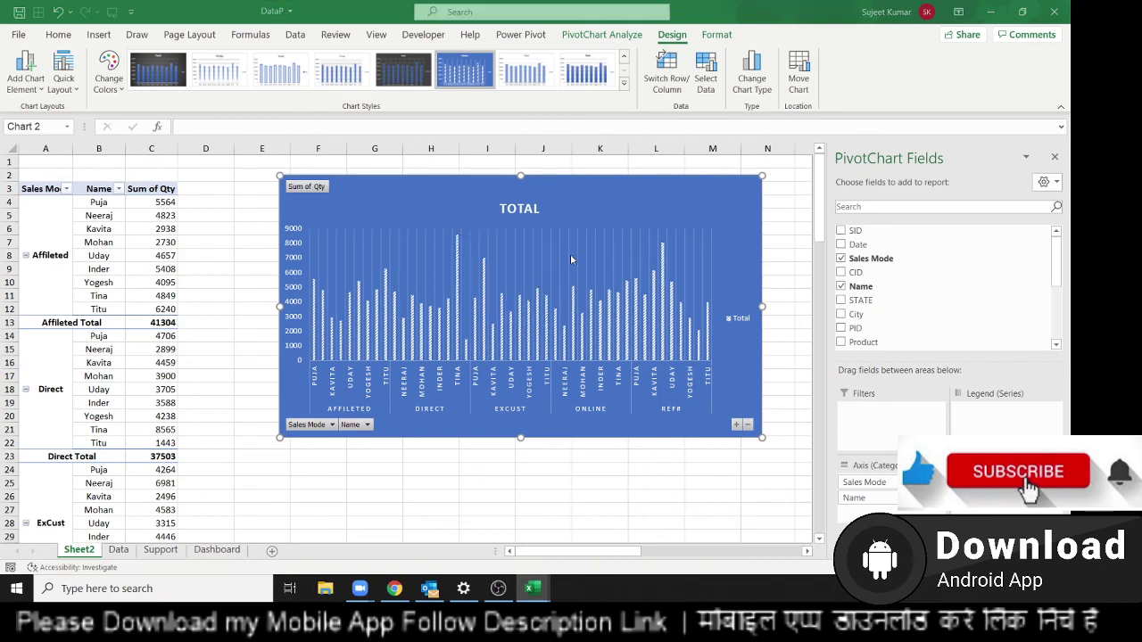